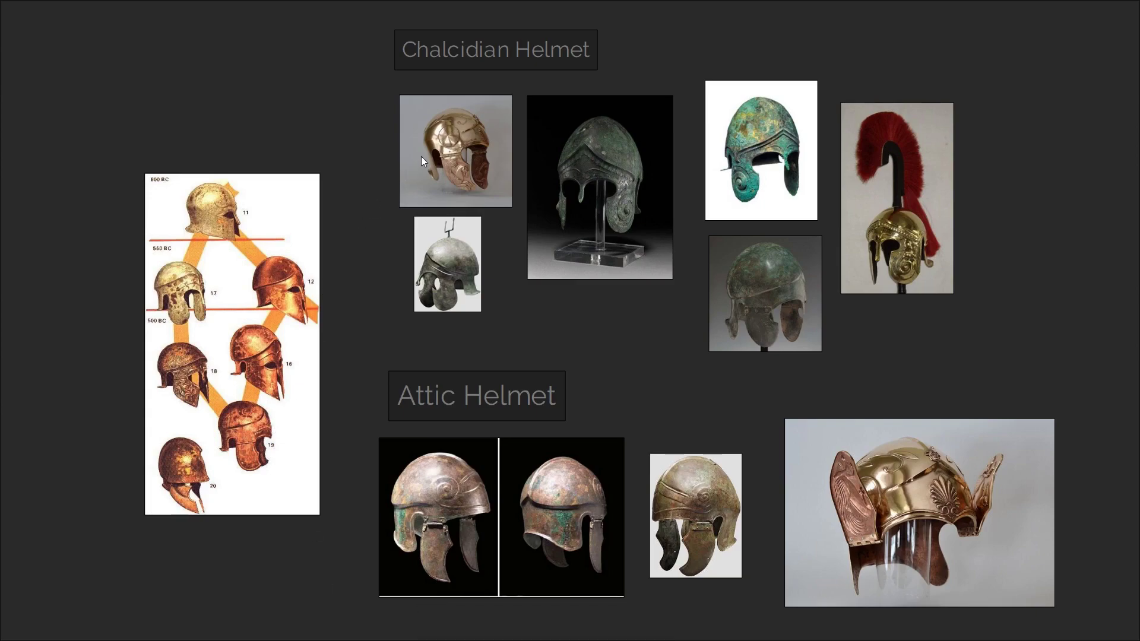
# - Move the polished bronze Chalcidian helmet image beneath the red-plumed one and the small grey helmet image up into its former place
pyautogui.moveTo(422, 156); pyautogui.dragTo(1002, 334)
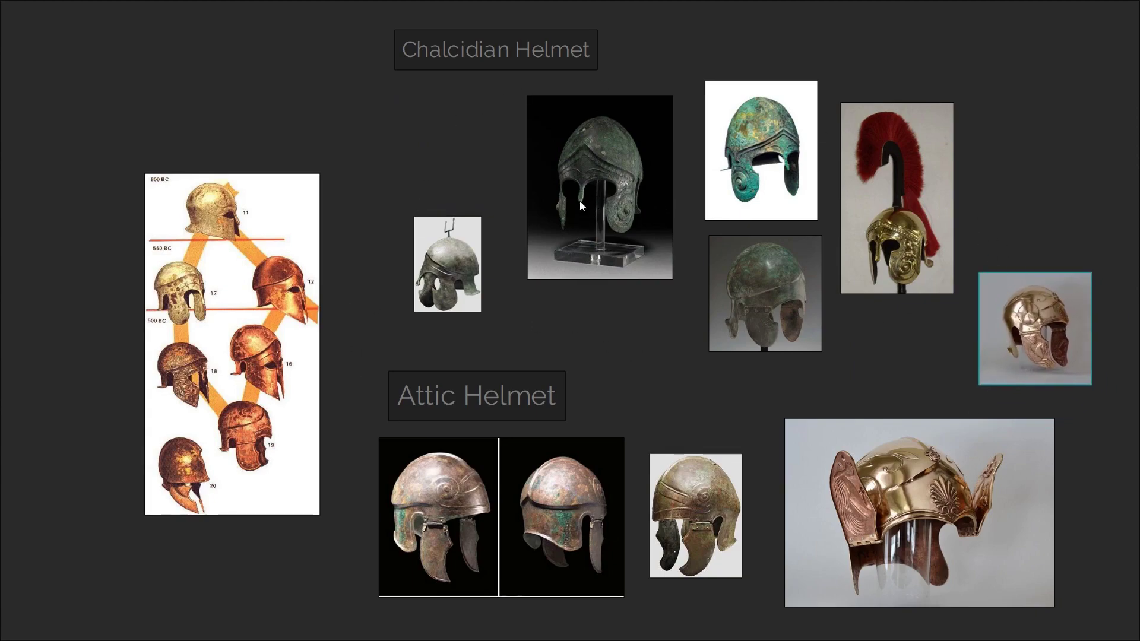
pyautogui.moveTo(433, 251); pyautogui.dragTo(430, 159)
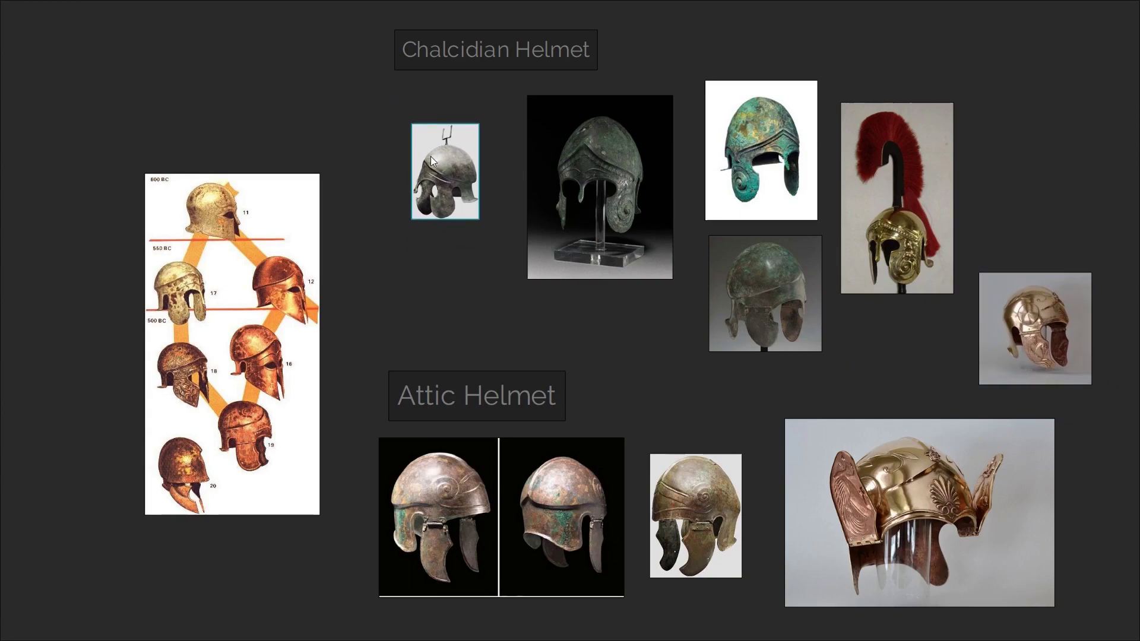
pyautogui.click(416, 260)
# - Examine the Chalcidian and Attic helmet references and the two rendered helmets with coloured crests
pyautogui.scroll(3, 230, 284)
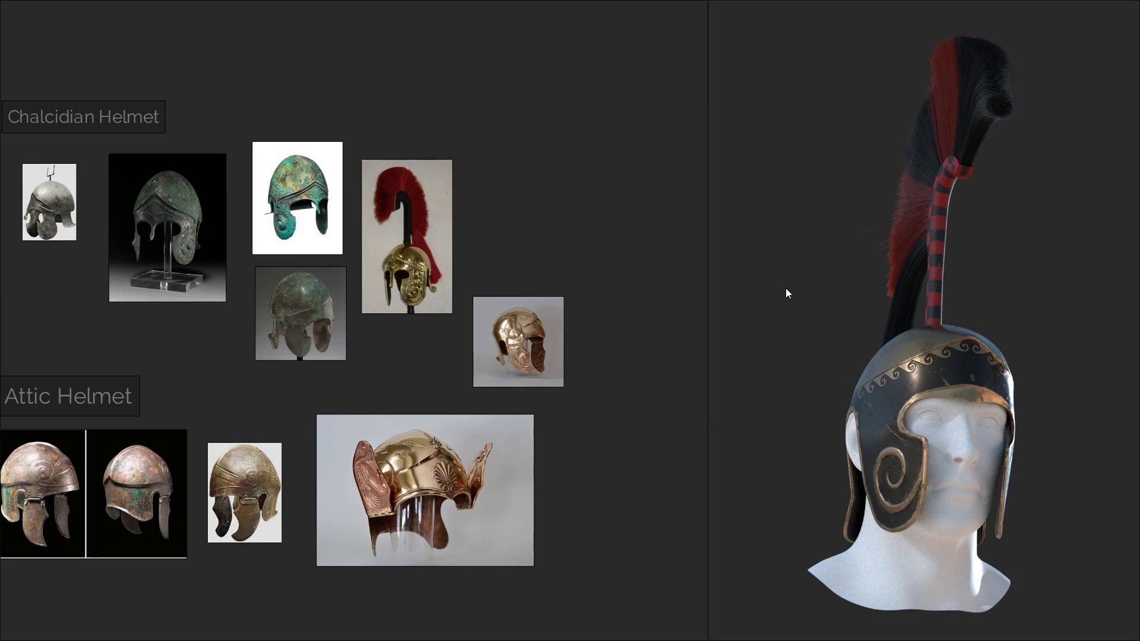
pyautogui.moveTo(786, 288); pyautogui.dragTo(158, 221, button='middle')
pyautogui.scroll(2, 589, 421)
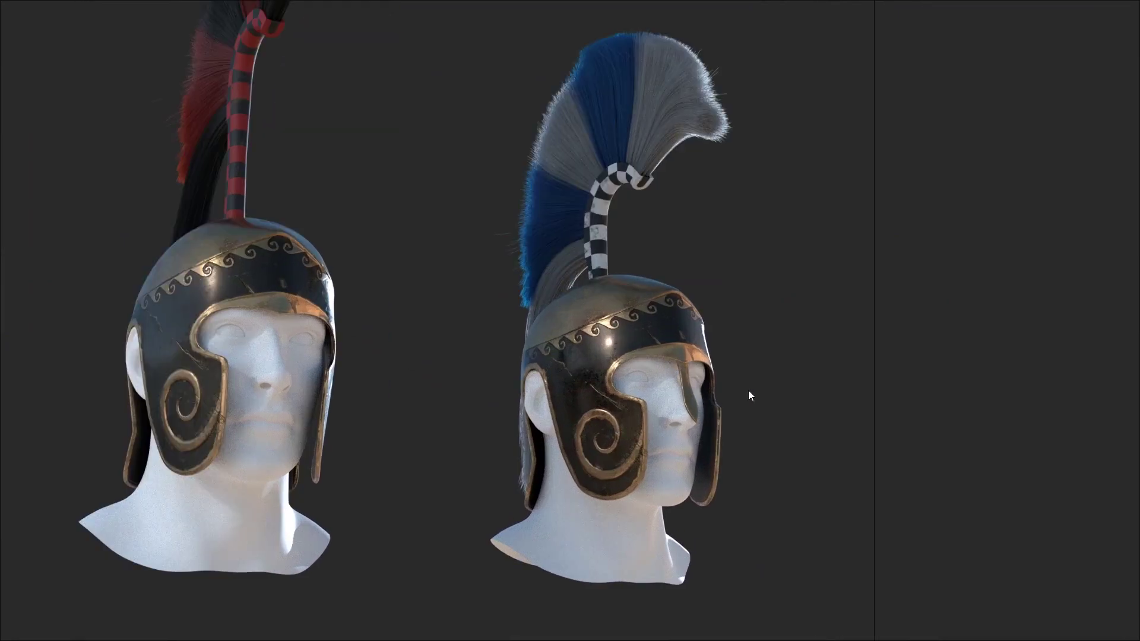
pyautogui.scroll(-3, 748, 390)
pyautogui.moveTo(386, 374); pyautogui.dragTo(685, 372, button='middle')
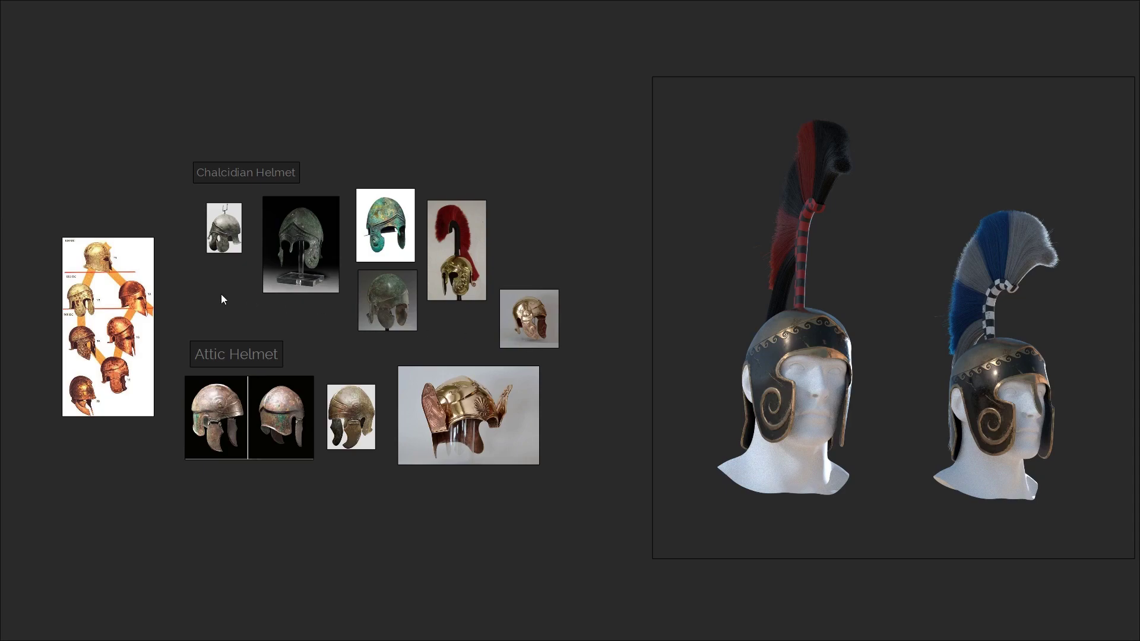
pyautogui.scroll(5, 221, 294)
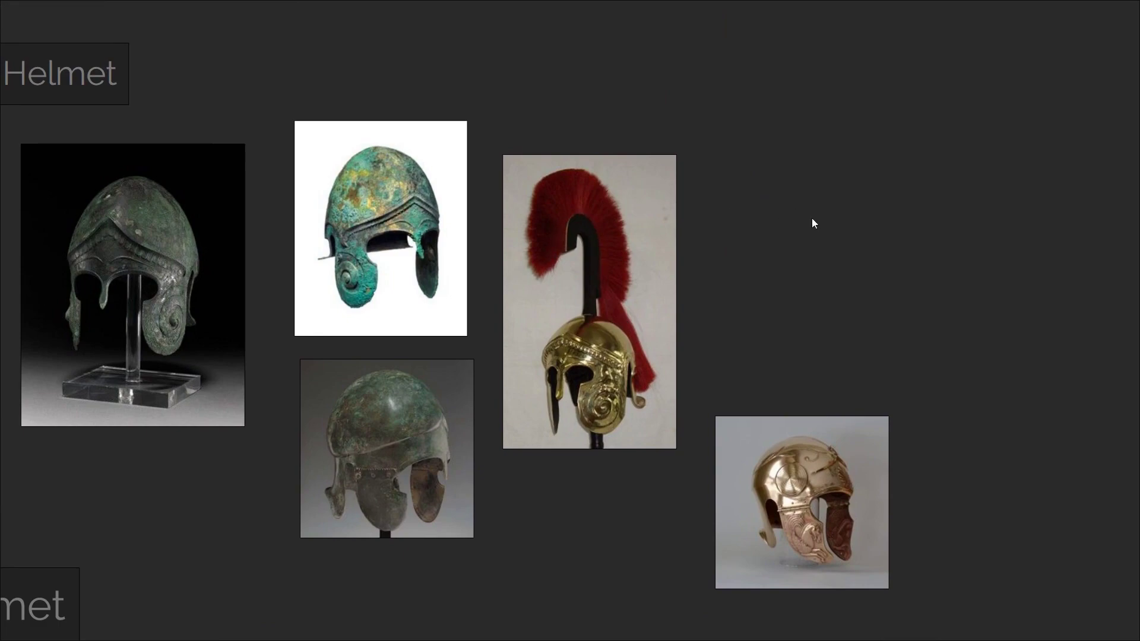
pyautogui.scroll(-5, 813, 223)
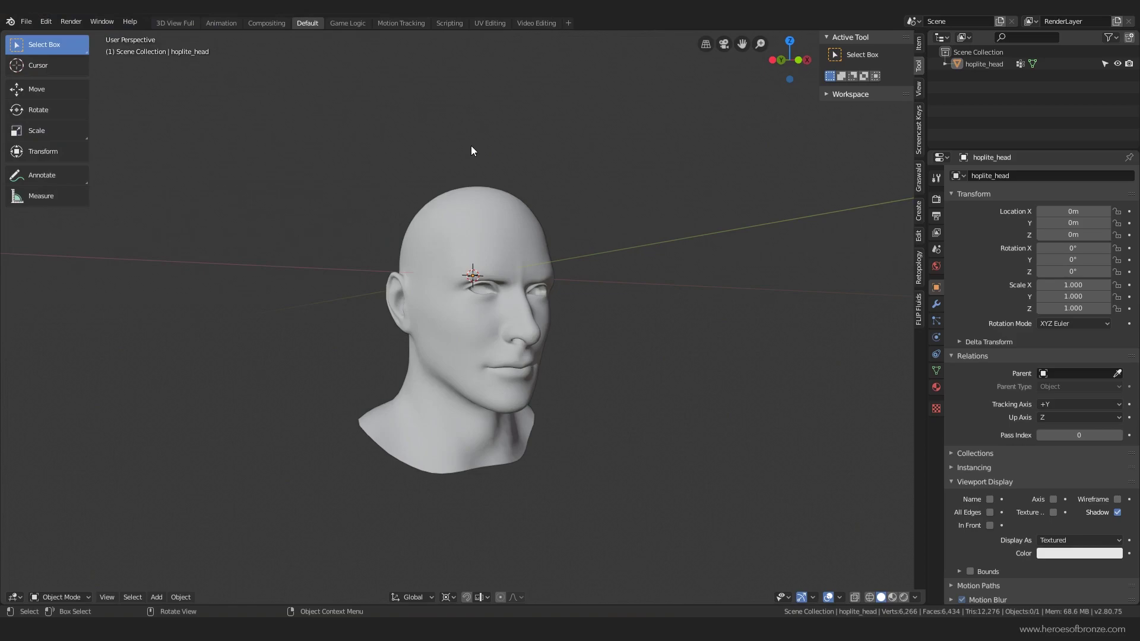
# - Add a Round Cube mesh around the upper part of the head
pyautogui.hotkey('shift', 'a')
pyautogui.moveTo(472, 146)
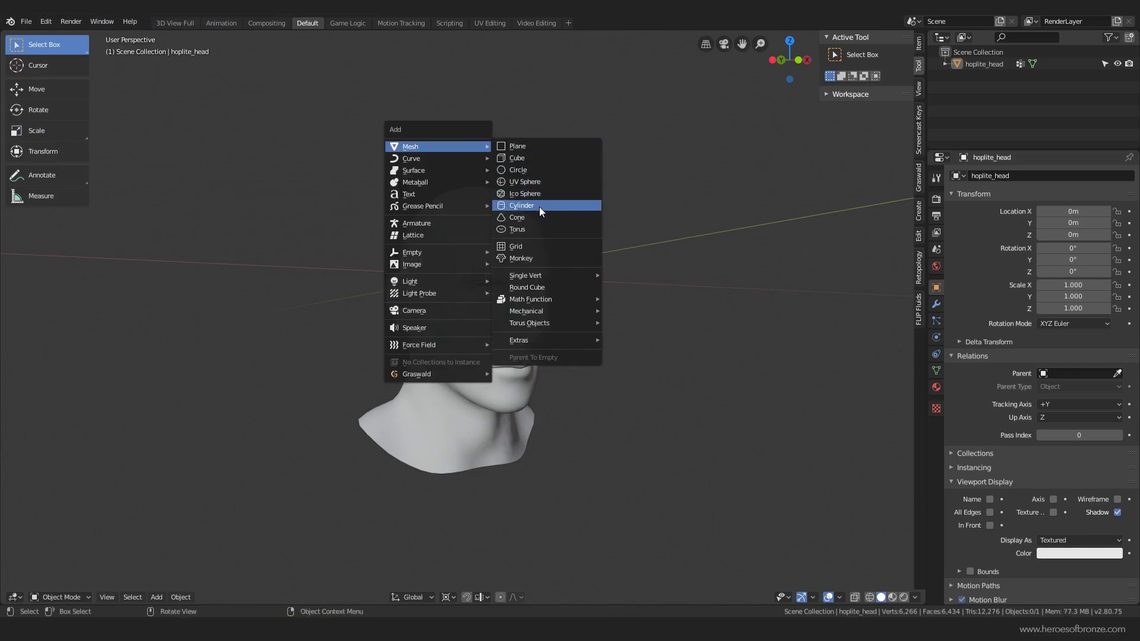
pyautogui.click(540, 291)
pyautogui.moveTo(548, 202); pyautogui.dragTo(539, 230, button='middle')
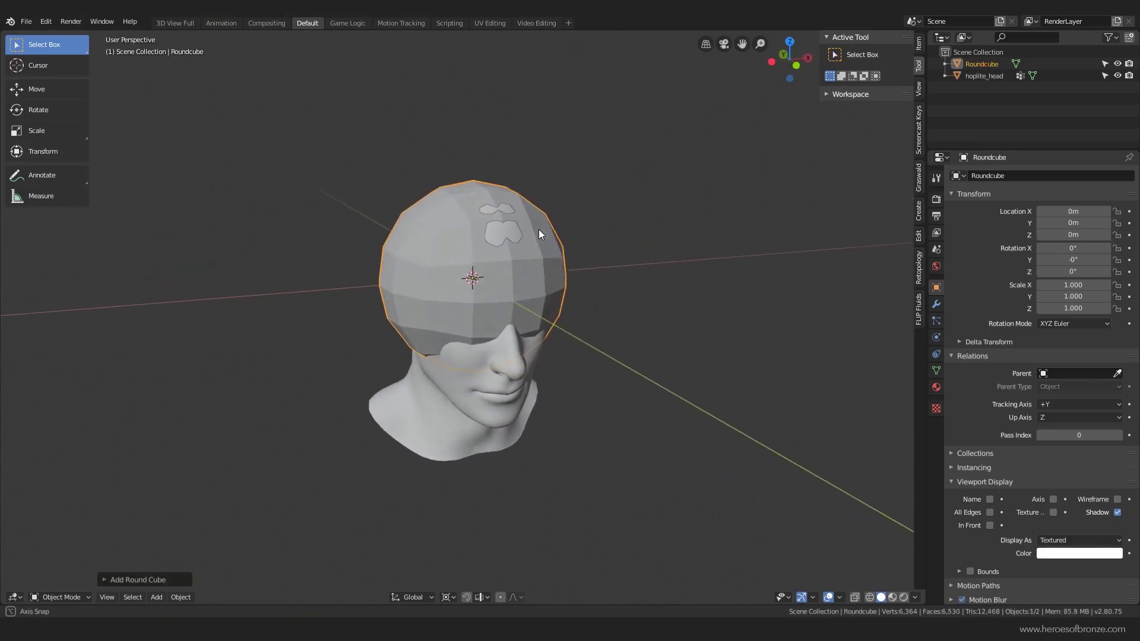
pyautogui.press('Tab')
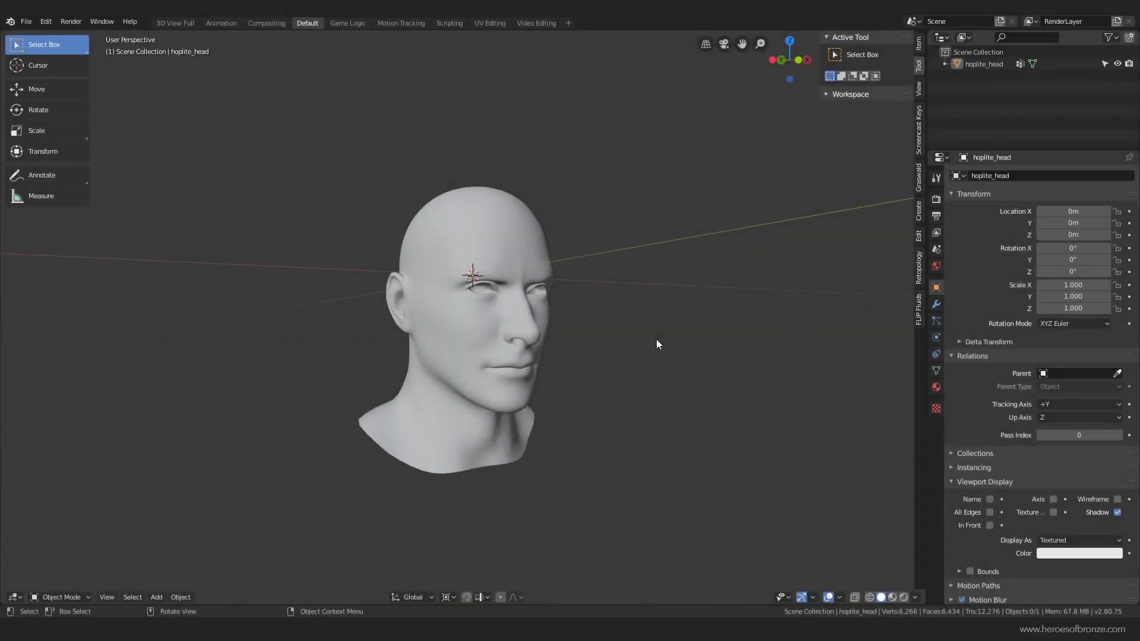
# - List the enabled add-ons in the preferences and check the details of Add Mesh: Extra Objects
pyautogui.click(43, 22)
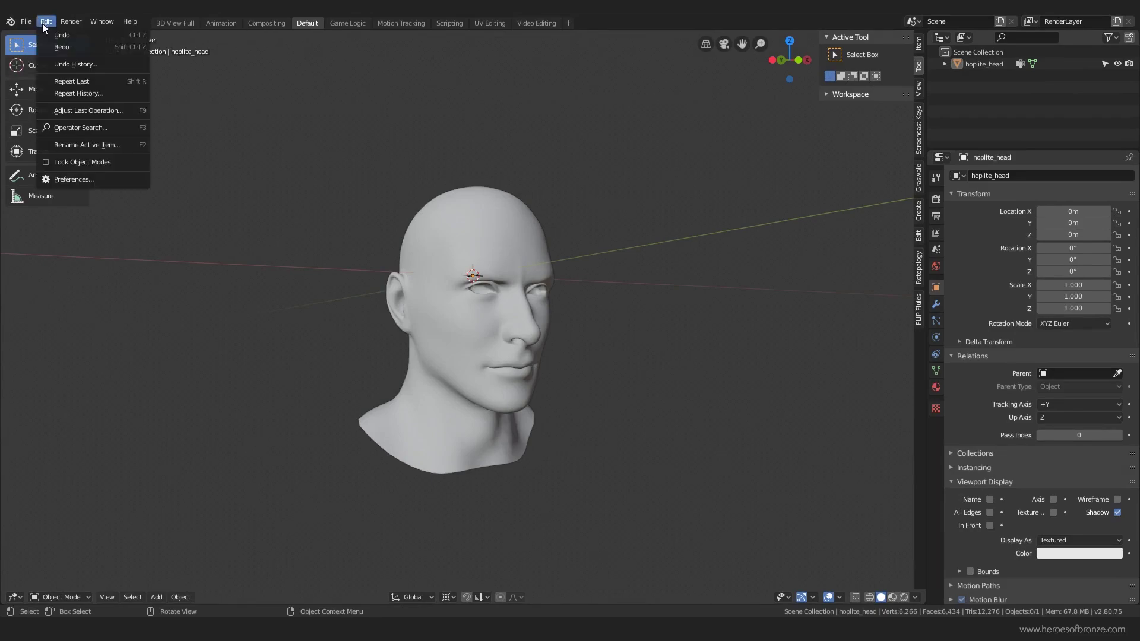
pyautogui.click(73, 179)
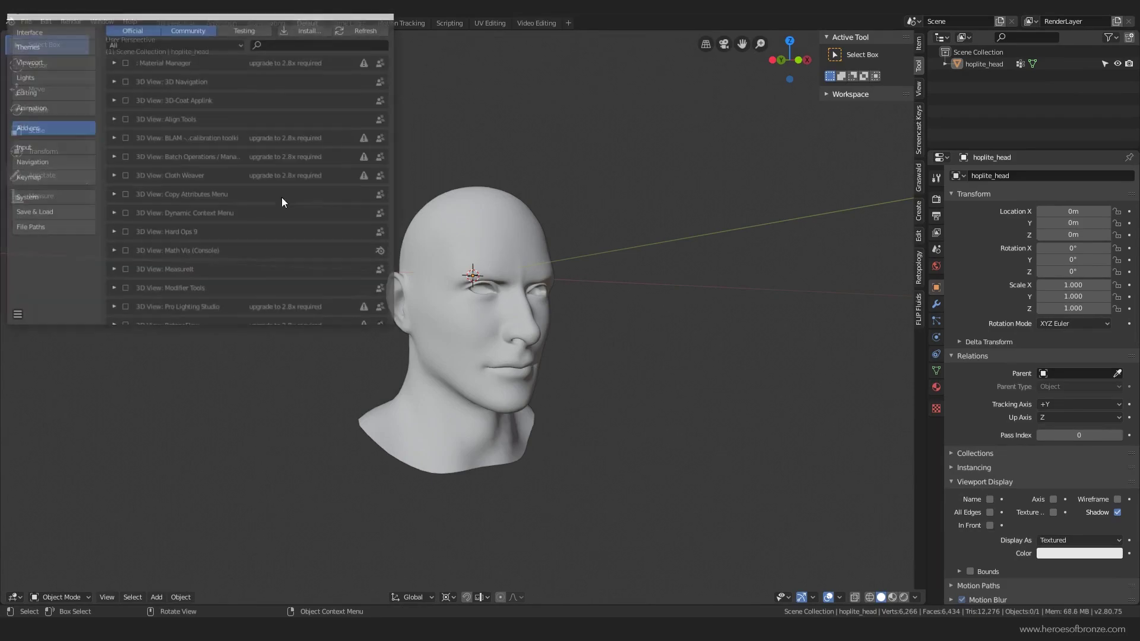
pyautogui.click(141, 44)
pyautogui.click(126, 98)
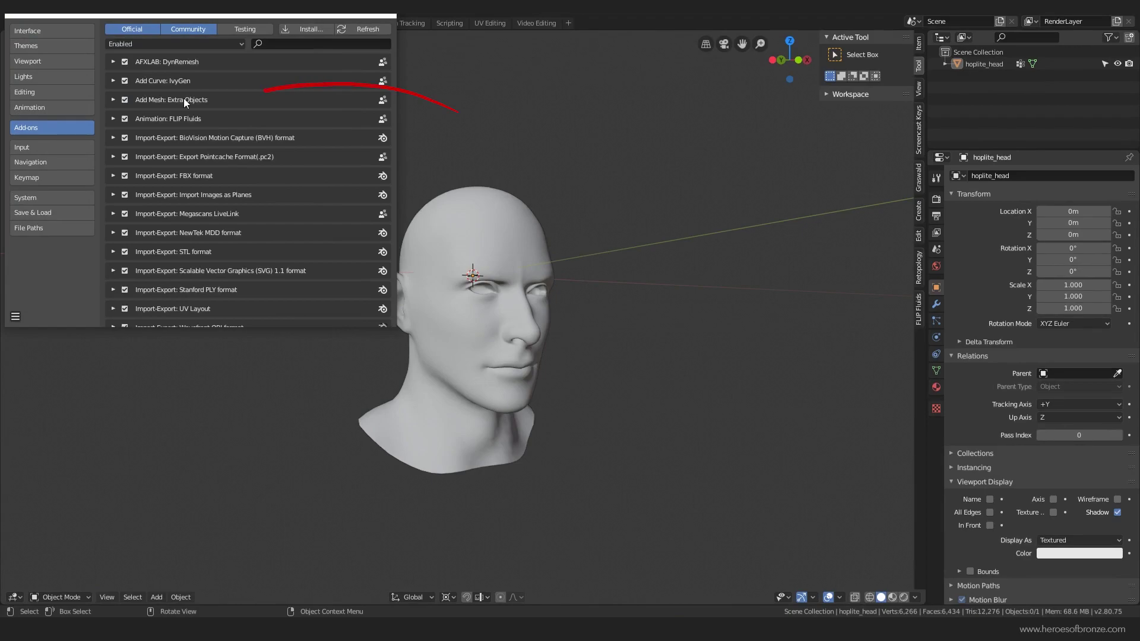
pyautogui.click(113, 100)
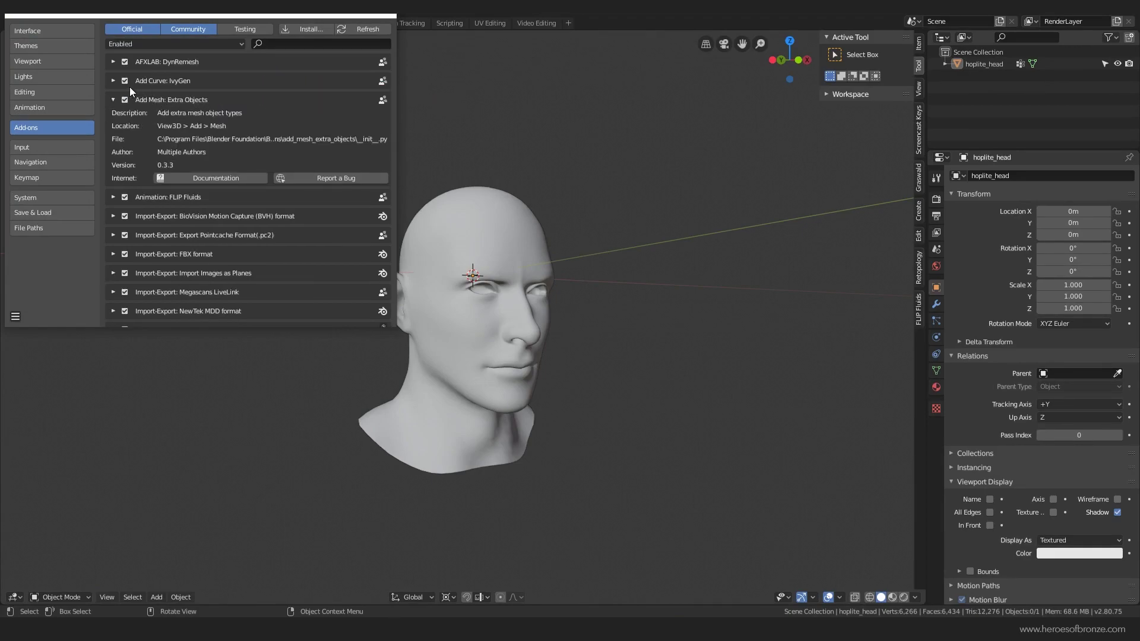
pyautogui.click(389, 16)
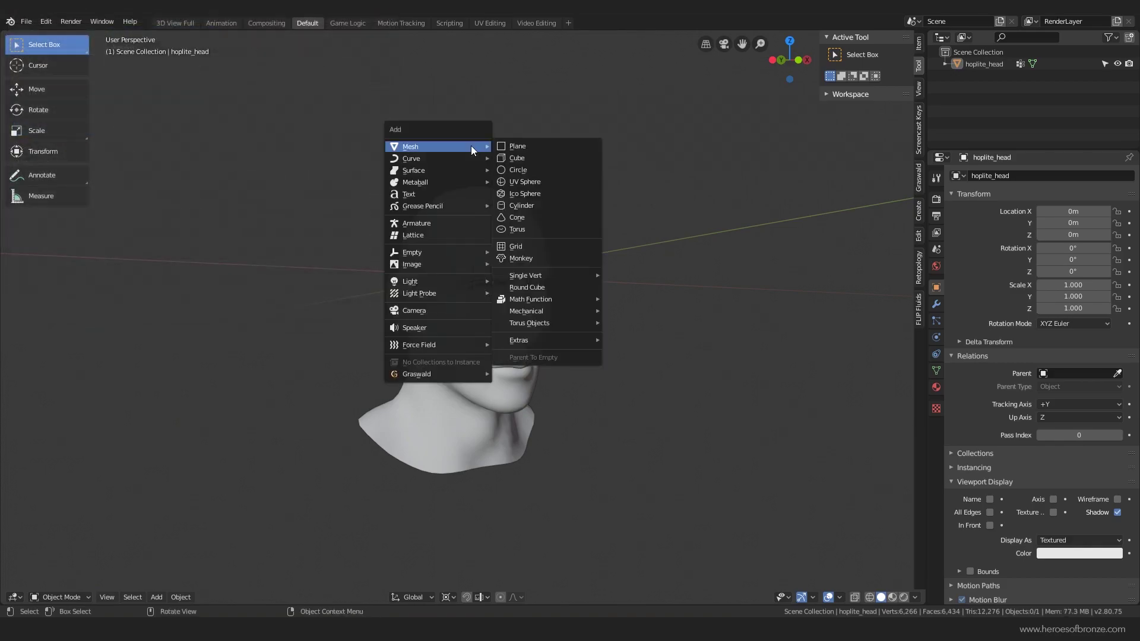
# - Add a Round Cube mesh at the 3D cursor around the head and check its mesh grid
pyautogui.hotkey('shift', 'a')
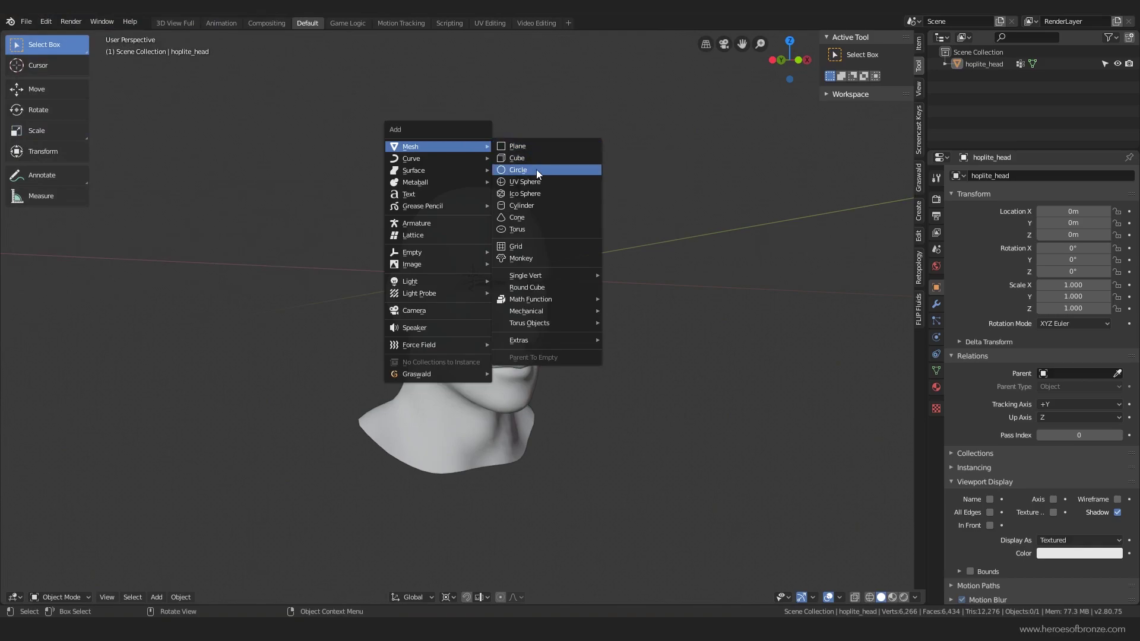
pyautogui.click(540, 290)
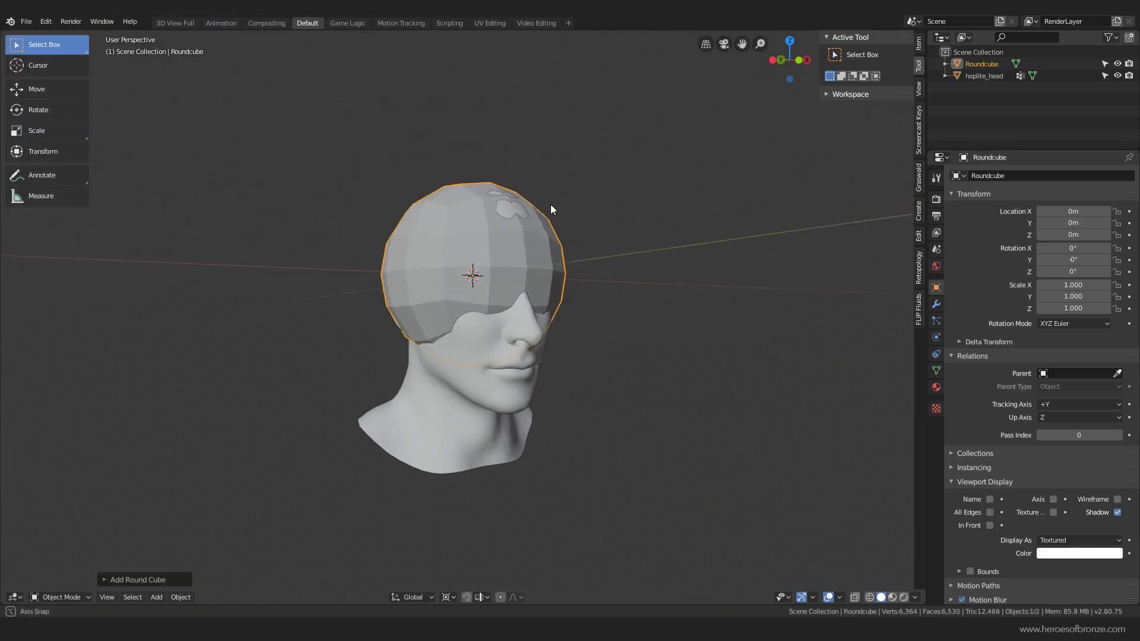
pyautogui.moveTo(550, 204); pyautogui.dragTo(545, 231, button='middle')
pyautogui.press('Tab')
pyautogui.moveTo(514, 197); pyautogui.dragTo(483, 196, button='middle')
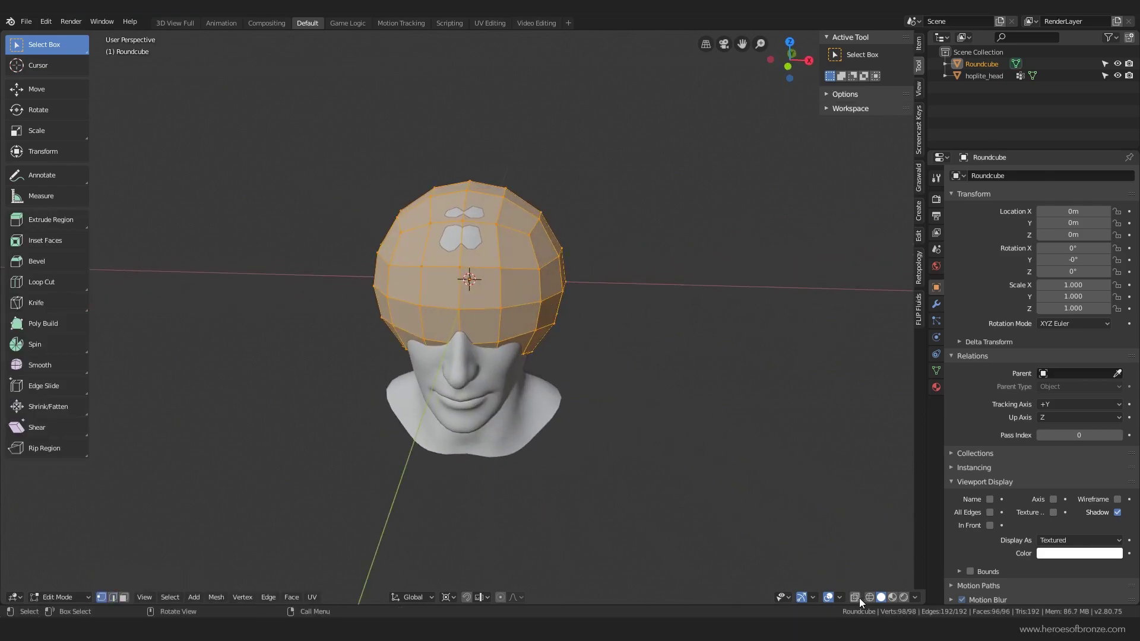
pyautogui.moveTo(627, 297); pyautogui.dragTo(645, 295, button='middle')
pyautogui.press('Tab')
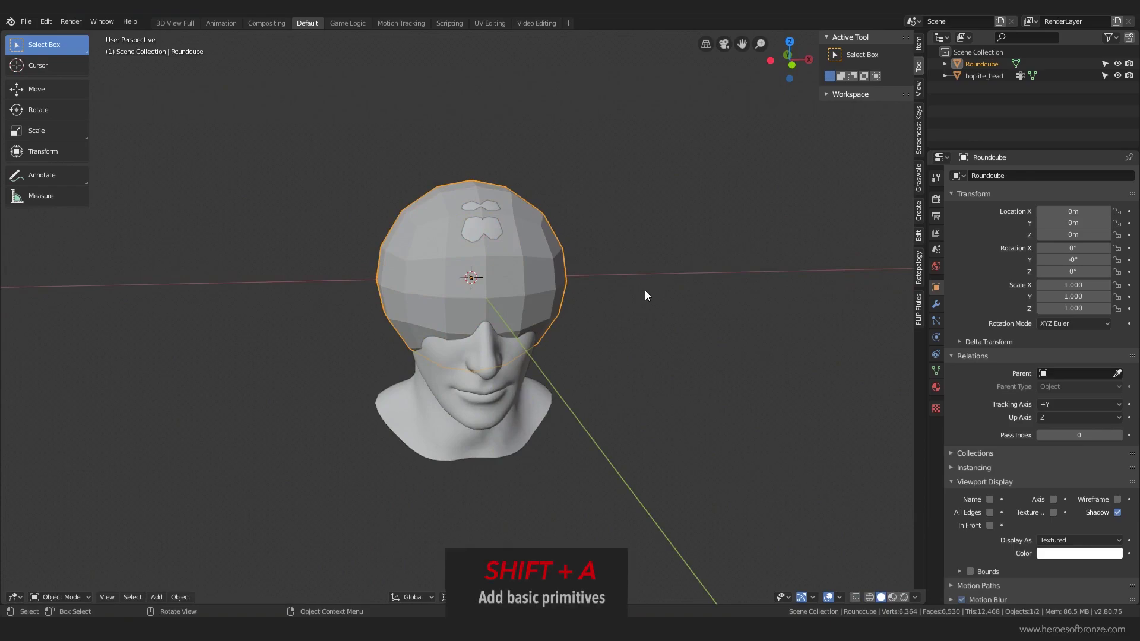
# - In Edit Mode with X-ray on, delete the round cube's vertices on the +X side of the centre line
pyautogui.hotkey('ctrl', 'Tab')
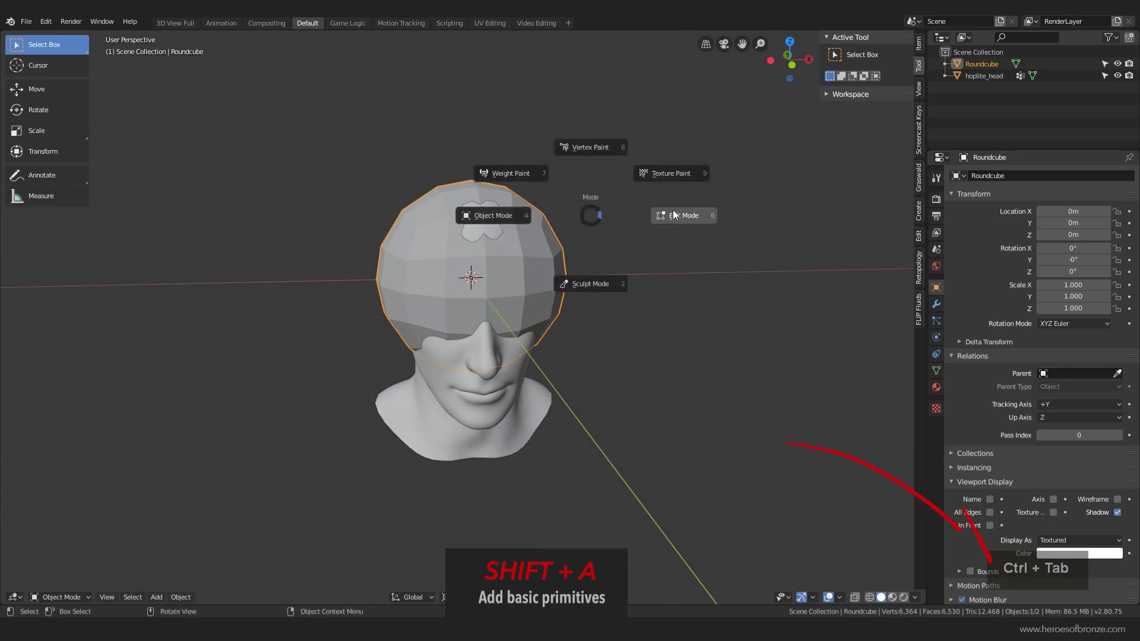
pyautogui.click(650, 211)
pyautogui.moveTo(649, 210); pyautogui.dragTo(645, 209, button='middle')
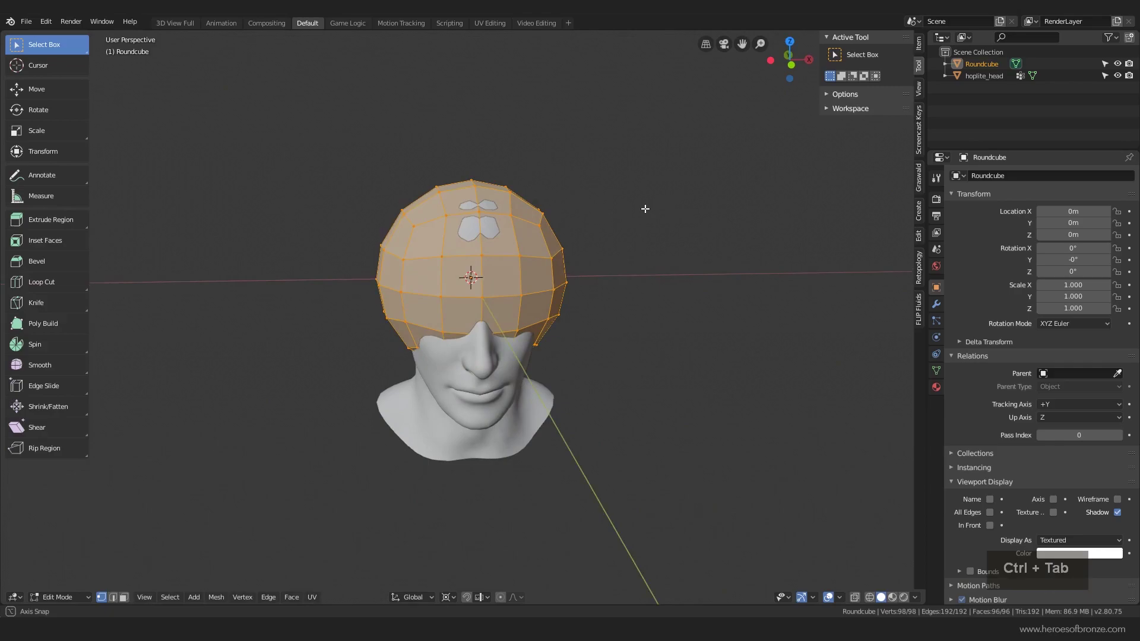
pyautogui.moveTo(645, 209); pyautogui.dragTo(638, 202, button='middle')
pyautogui.click(853, 598)
pyautogui.hotkey('alt', 'a')
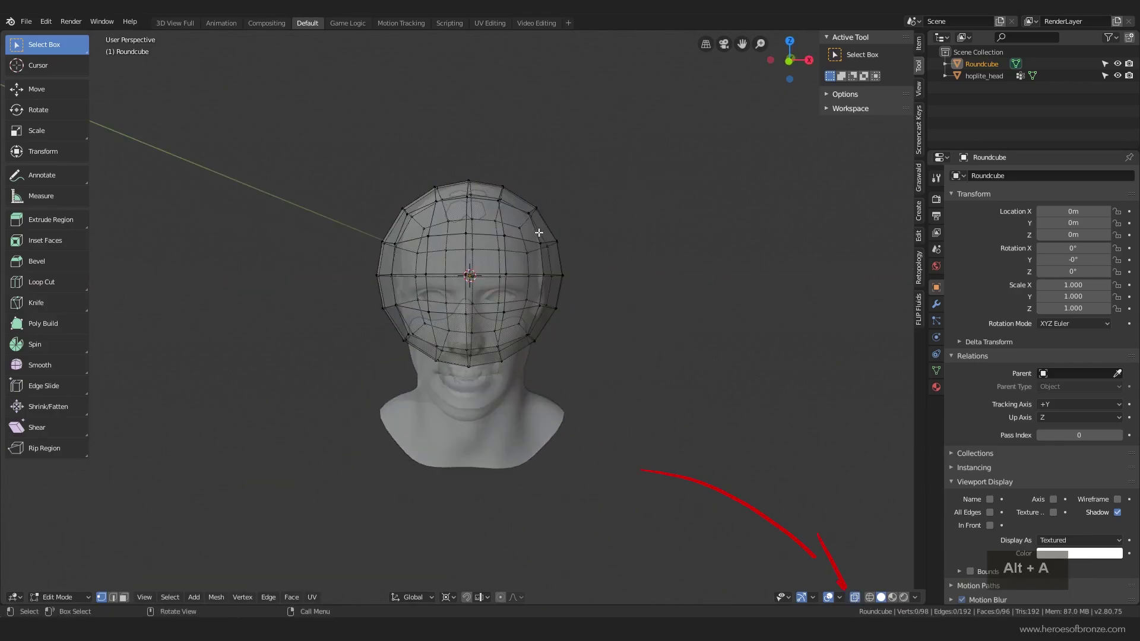
pyautogui.press('b')
pyautogui.moveTo(482, 165); pyautogui.dragTo(610, 389)
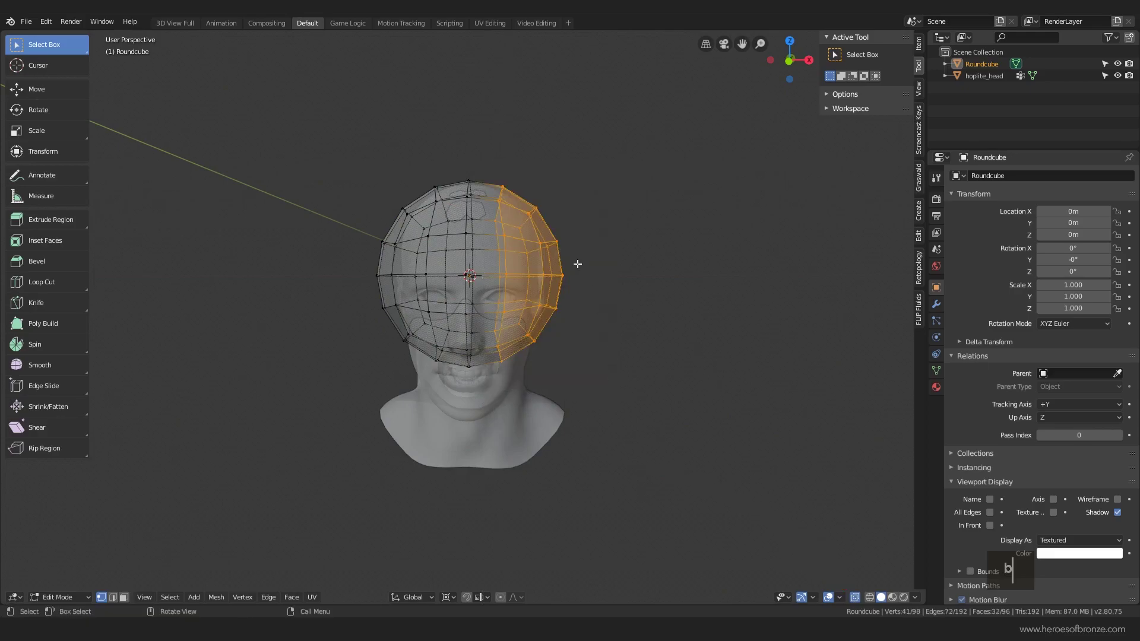
pyautogui.press('x')
pyautogui.click(567, 241)
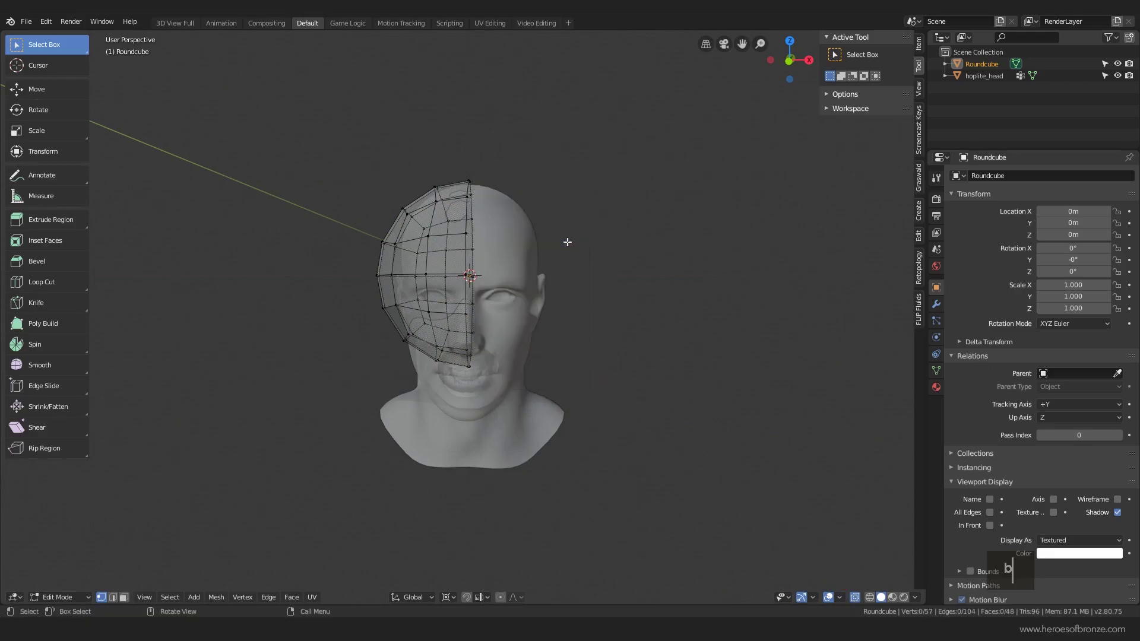
pyautogui.moveTo(567, 241); pyautogui.dragTo(601, 208, button='middle')
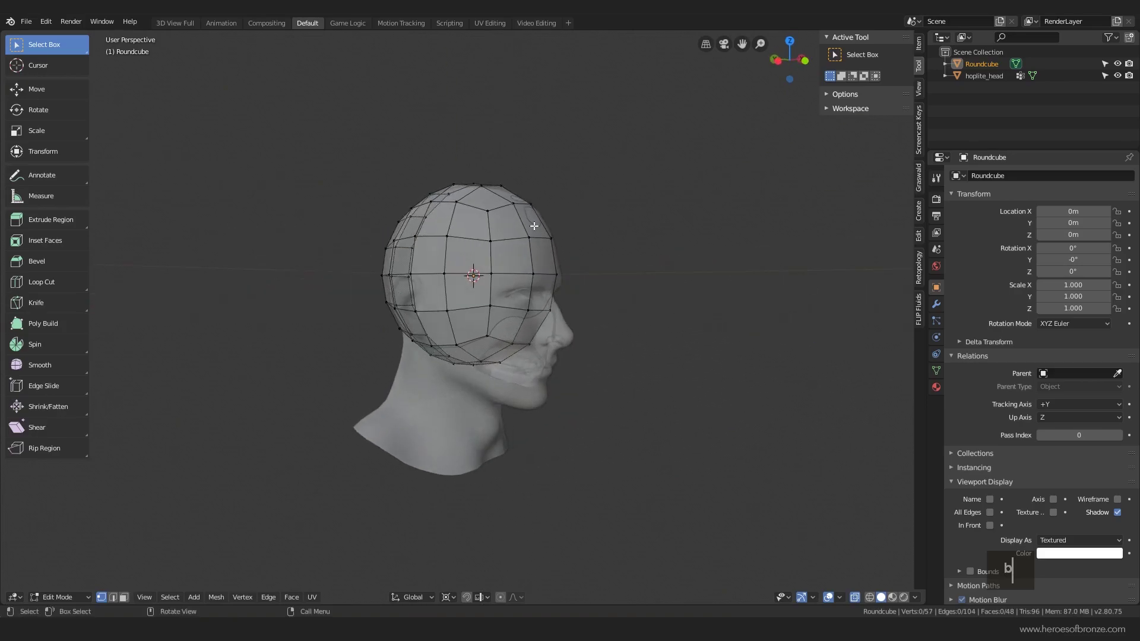
# - Add a Mirror modifier on the X axis to the half round cube in Object Mode and turn X-ray off
pyautogui.press('Tab')
pyautogui.click(937, 304)
pyautogui.click(996, 176)
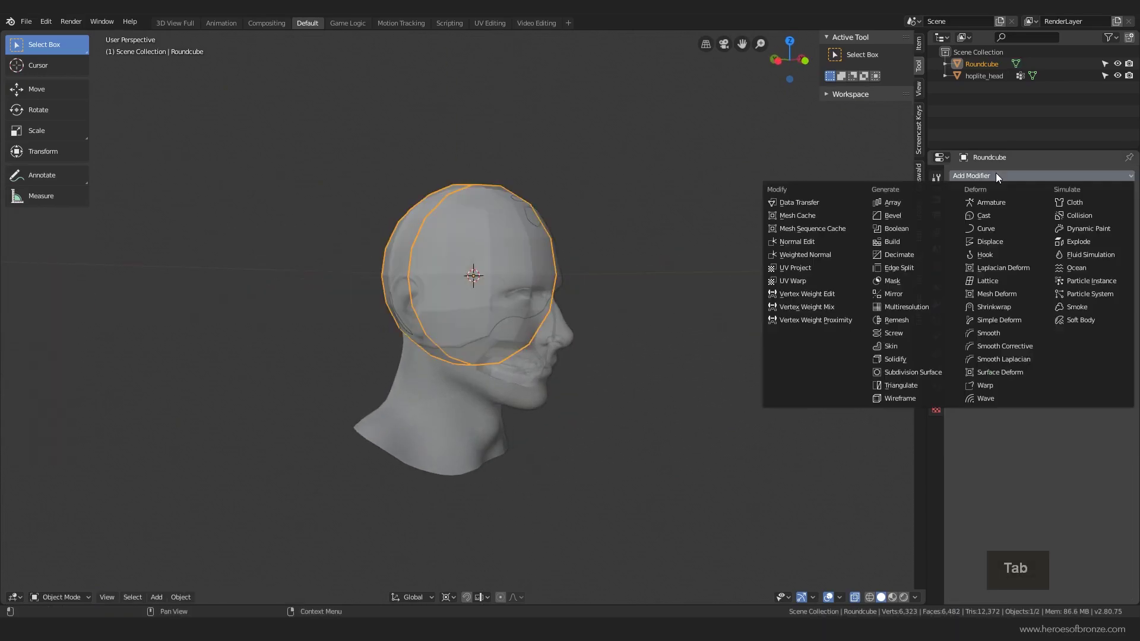
pyautogui.click(893, 294)
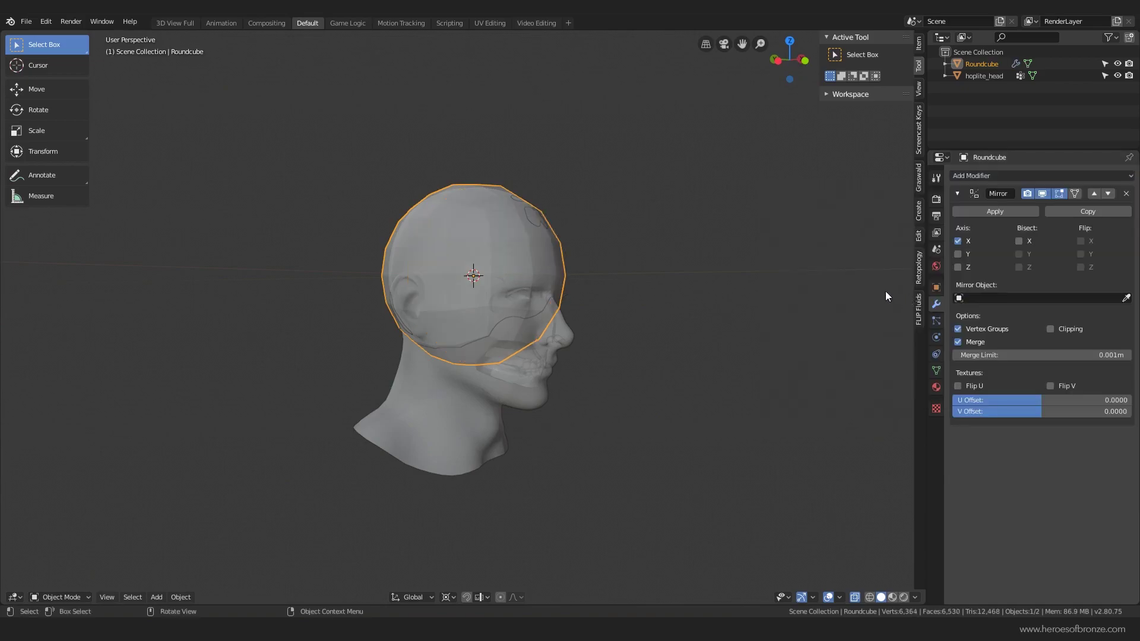
pyautogui.click(856, 597)
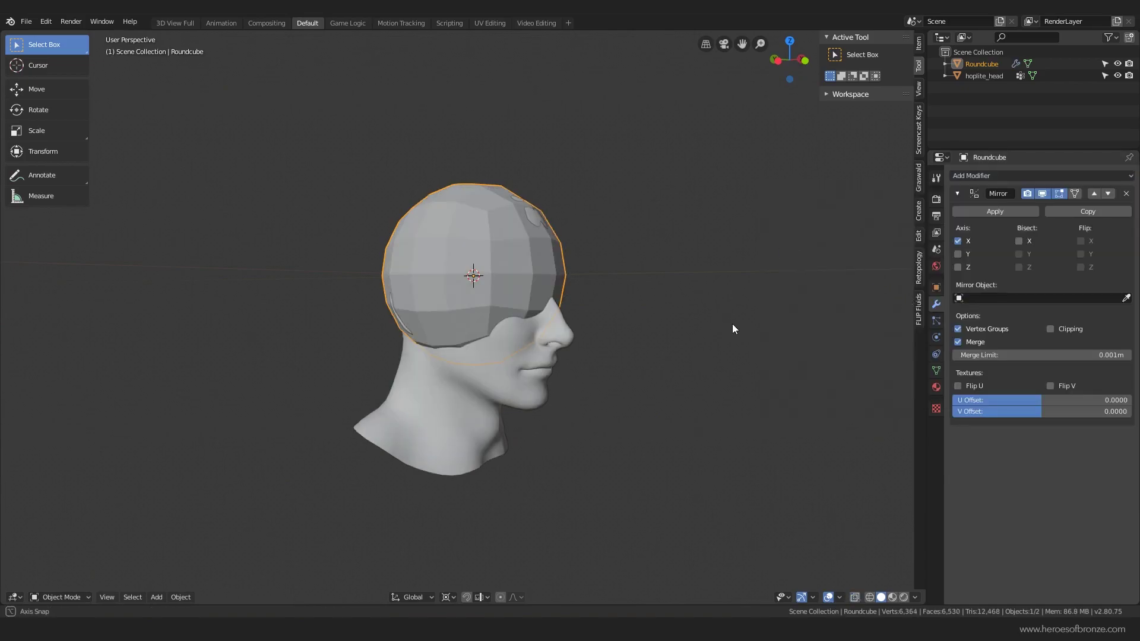
pyautogui.moveTo(732, 323); pyautogui.dragTo(665, 333, button='middle')
# - Add a Subdivision Surface modifier to the round cube and set its viewport subdivisions to 2
pyautogui.click(992, 178)
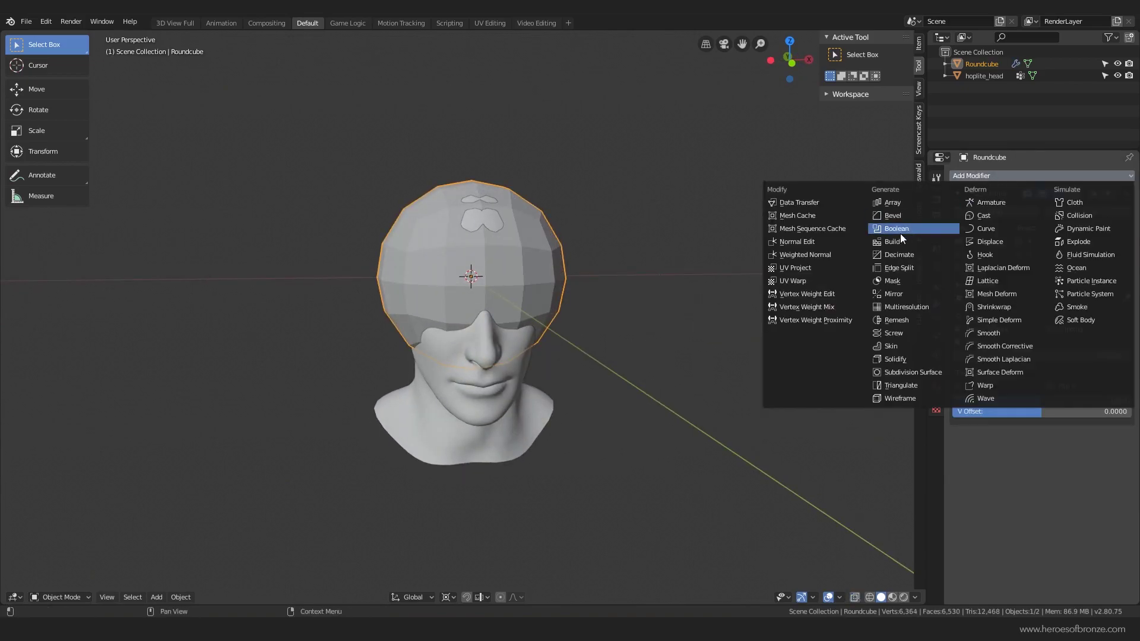
pyautogui.click(904, 372)
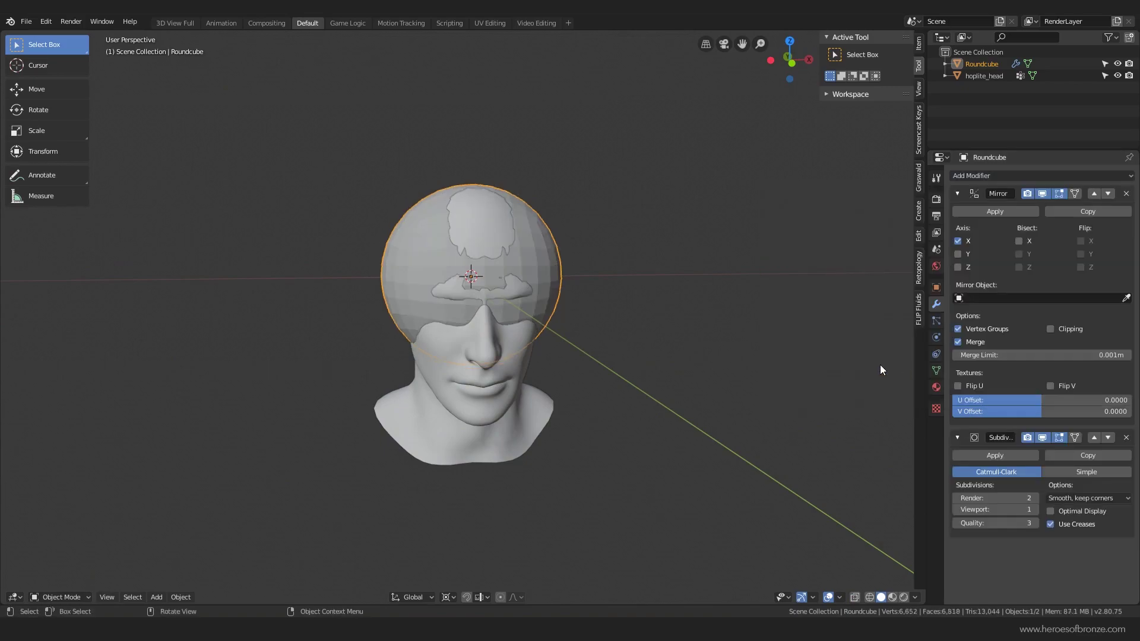
pyautogui.click(1034, 509)
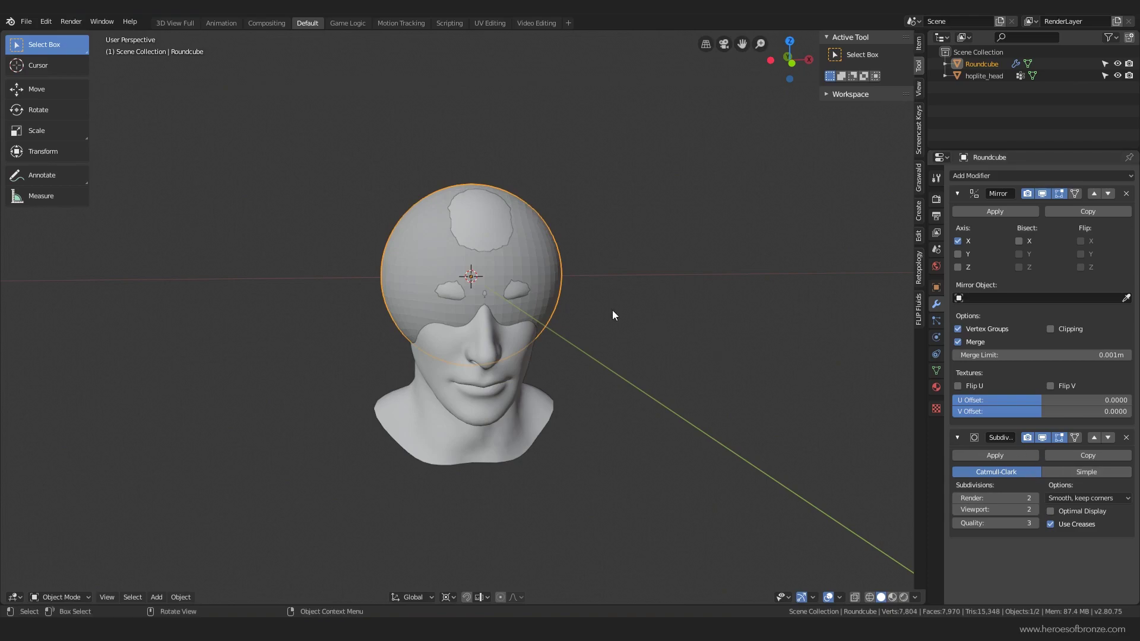
pyautogui.press('Tab')
pyautogui.press('Tab')
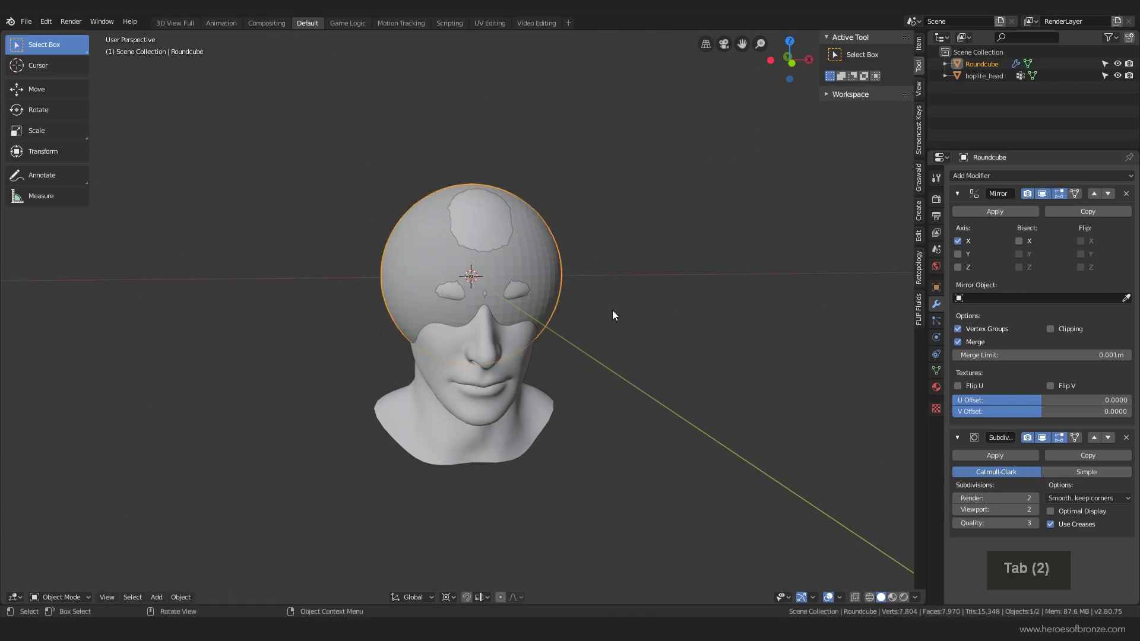
# - Select the round cube's entire mesh in Edit Mode and shade its faces smooth
pyautogui.press('Tab')
pyautogui.press('q')
pyautogui.press('a')
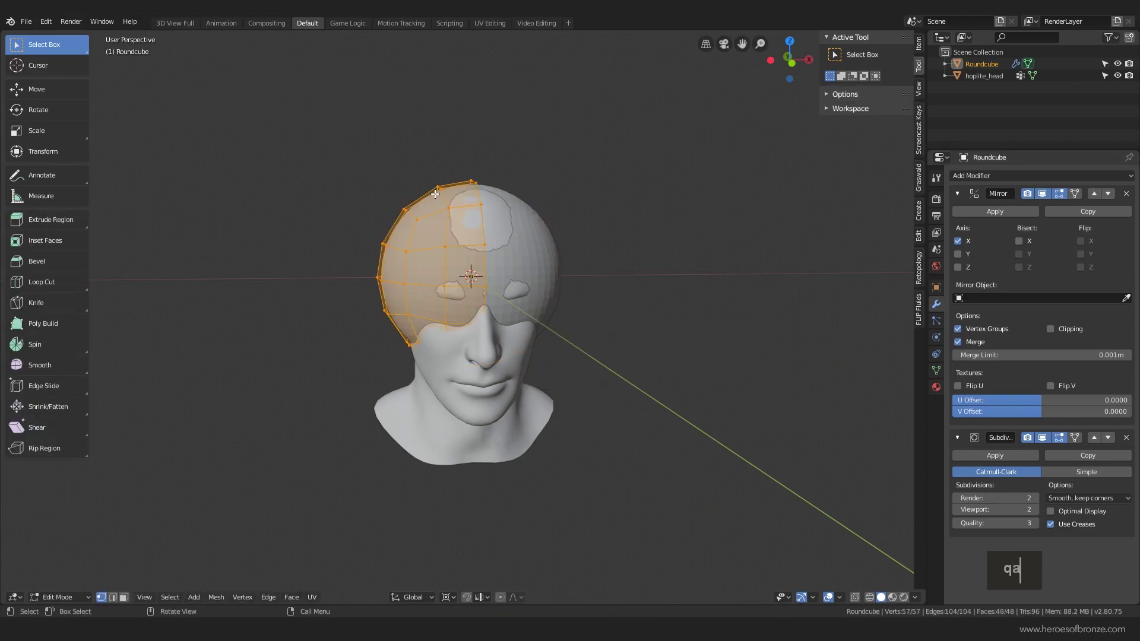
pyautogui.press('q')
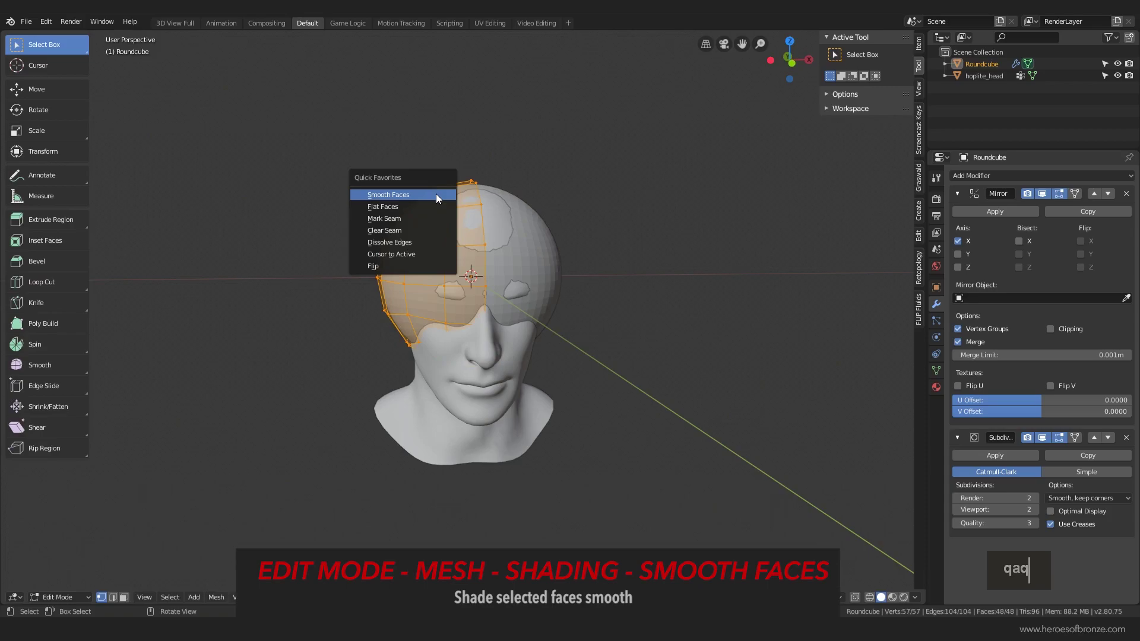
pyautogui.click(436, 194)
pyautogui.moveTo(525, 212); pyautogui.dragTo(567, 241, button='middle')
pyautogui.press('Tab')
pyautogui.press('Tab')
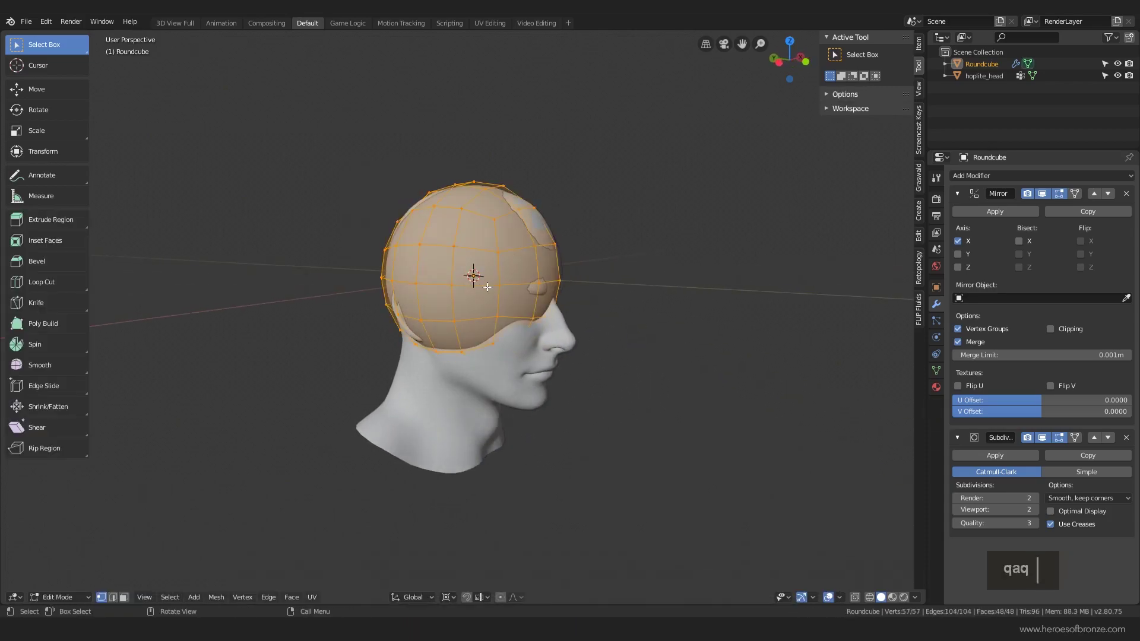
# - With X-ray on, delete the round cube's faces over the face opening, across its underside and over the ear, and turn X-ray off
pyautogui.hotkey('ctrl', '3')
pyautogui.click(514, 303)
pyautogui.moveTo(514, 303); pyautogui.dragTo(485, 300, button='middle')
pyautogui.keyDown('shift'); pyautogui.click(520, 295); pyautogui.keyUp('shift')
pyautogui.keyDown('shift'); pyautogui.click(492, 322); pyautogui.keyUp('shift')
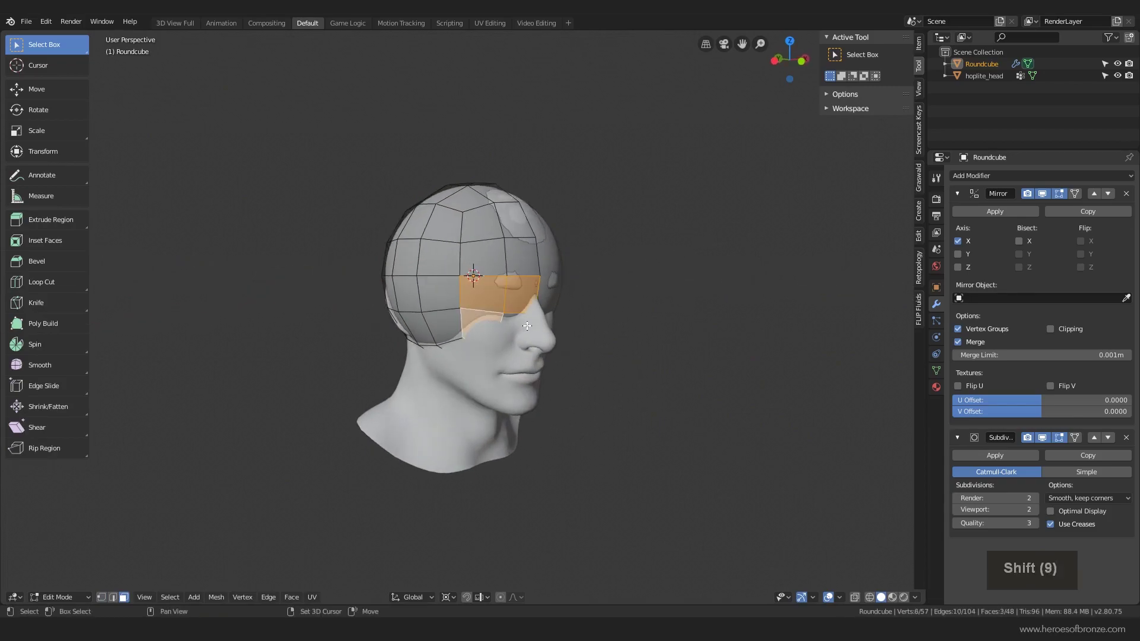
pyautogui.keyDown('shift'); pyautogui.click(525, 326); pyautogui.keyUp('shift')
pyautogui.click(857, 598)
pyautogui.moveTo(600, 336); pyautogui.dragTo(664, 300, button='middle')
pyautogui.keyDown('shift'); pyautogui.click(502, 316); pyautogui.keyUp('shift')
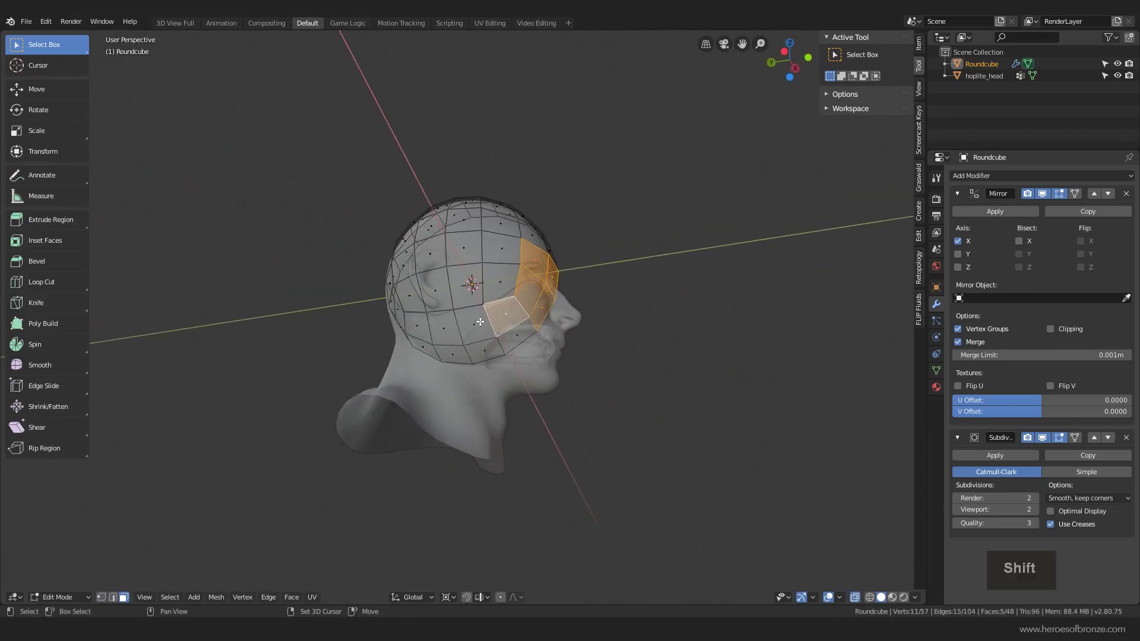
pyautogui.keyDown('shift'); pyautogui.click(476, 325); pyautogui.keyUp('shift')
pyautogui.keyDown('shift'); pyautogui.click(486, 349); pyautogui.keyUp('shift')
pyautogui.keyDown('shift'); pyautogui.click(515, 337); pyautogui.keyUp('shift')
pyautogui.keyDown('shift'); pyautogui.click(454, 352); pyautogui.keyUp('shift')
pyautogui.keyDown('shift'); pyautogui.click(446, 327); pyautogui.keyUp('shift')
pyautogui.moveTo(450, 316); pyautogui.dragTo(472, 329, button='middle')
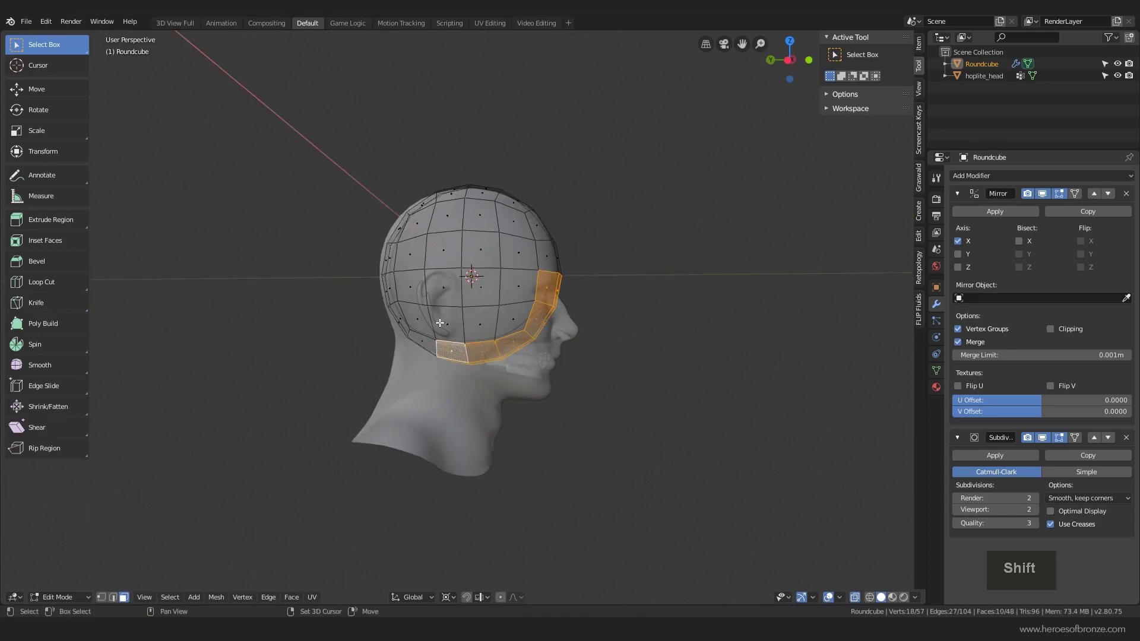
pyautogui.keyDown('shift'); pyautogui.click(439, 322); pyautogui.keyUp('shift')
pyautogui.keyDown('shift'); pyautogui.click(444, 285); pyautogui.keyUp('shift')
pyautogui.moveTo(444, 284); pyautogui.dragTo(475, 350, button='middle')
pyautogui.keyDown('shift'); pyautogui.click(497, 316); pyautogui.keyUp('shift')
pyautogui.keyDown('shift'); pyautogui.click(462, 321); pyautogui.keyUp('shift')
pyautogui.hotkey('ctrl', 'z')
pyautogui.hotkey('ctrl', 'z')
pyautogui.keyDown('shift'); pyautogui.click(440, 327); pyautogui.keyUp('shift')
pyautogui.keyDown('shift'); pyautogui.click(427, 342); pyautogui.keyUp('shift')
pyautogui.press('Delete')
pyautogui.click(454, 344)
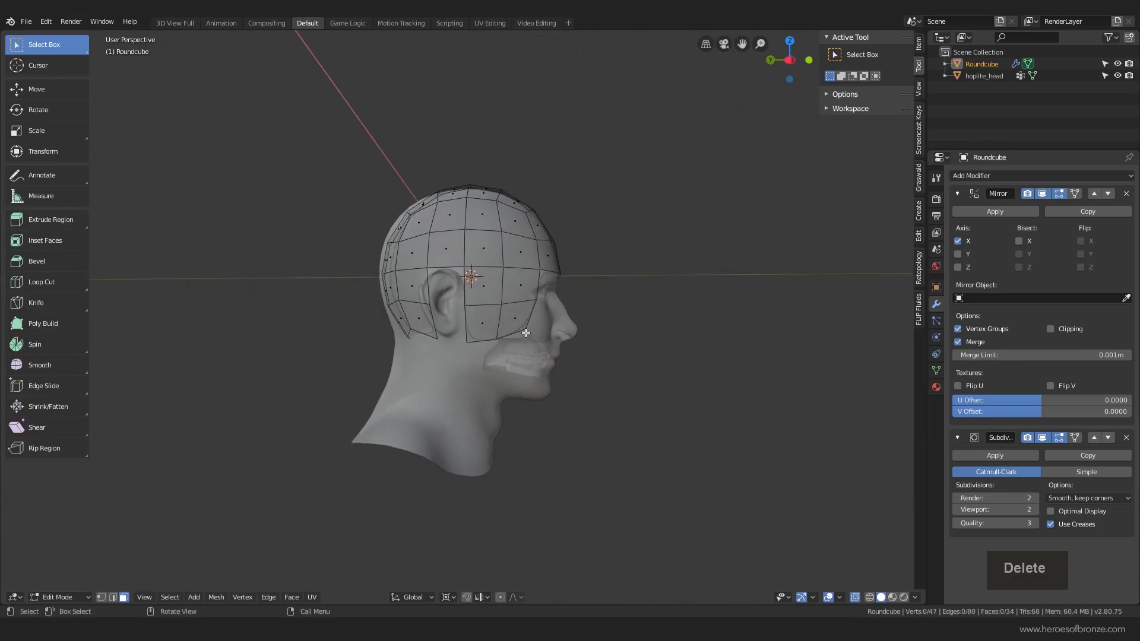
pyautogui.click(858, 599)
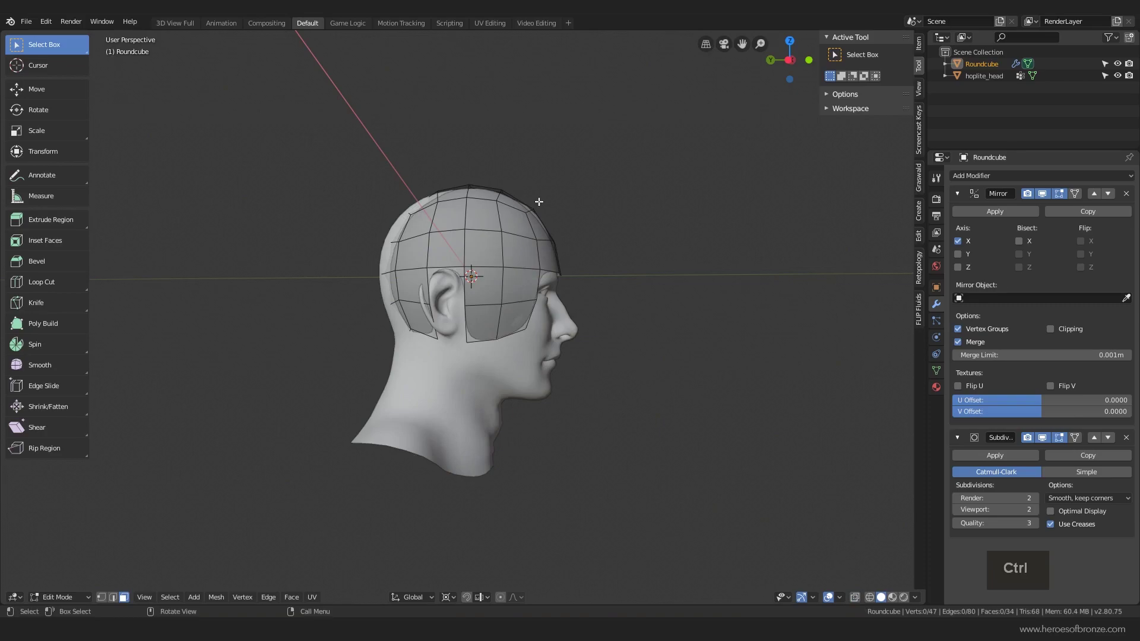
# - In Object Mode, lengthen the round cube slightly along Y and shift it along Y toward the back of the head
pyautogui.press('Tab')
pyautogui.moveTo(539, 202); pyautogui.dragTo(573, 167, button='middle')
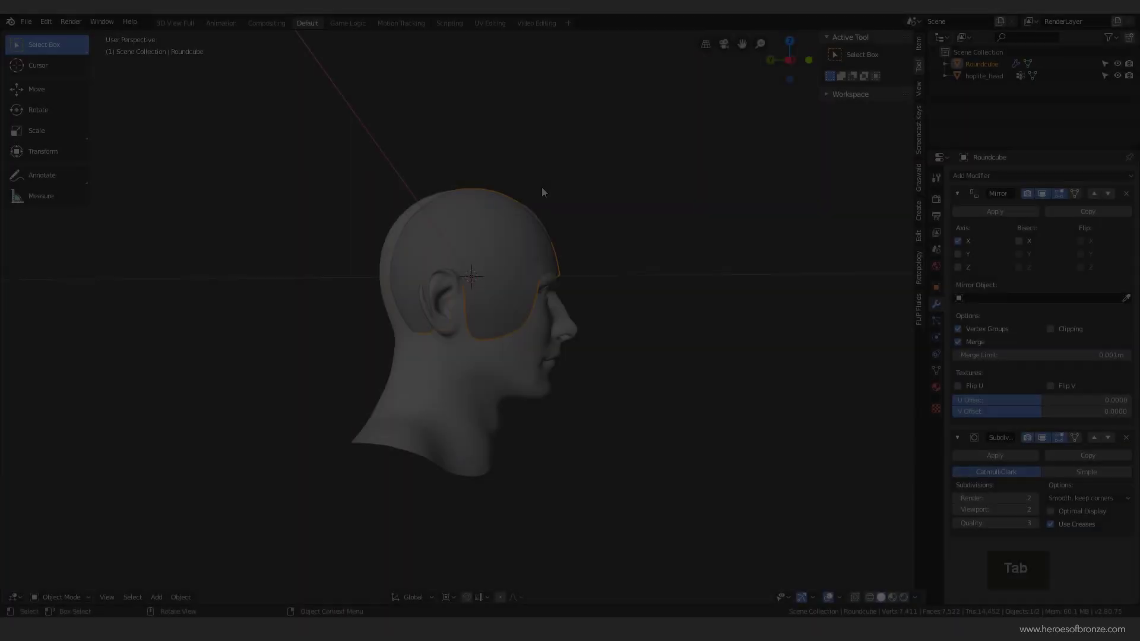
pyautogui.press('s')
pyautogui.press('x')
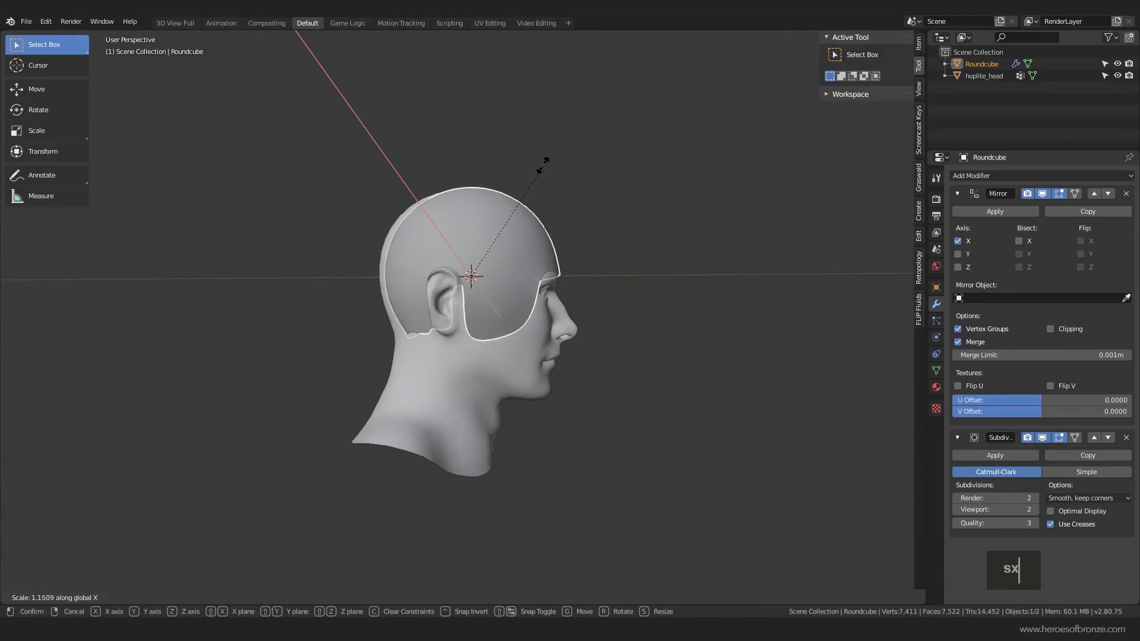
pyautogui.press('y')
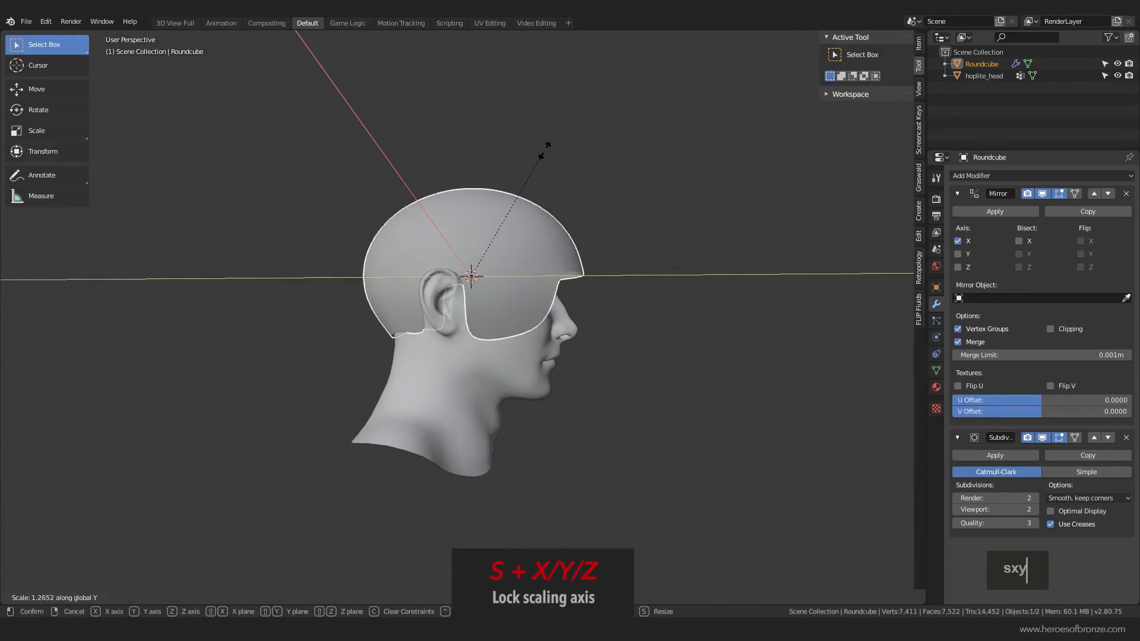
pyautogui.press('g')
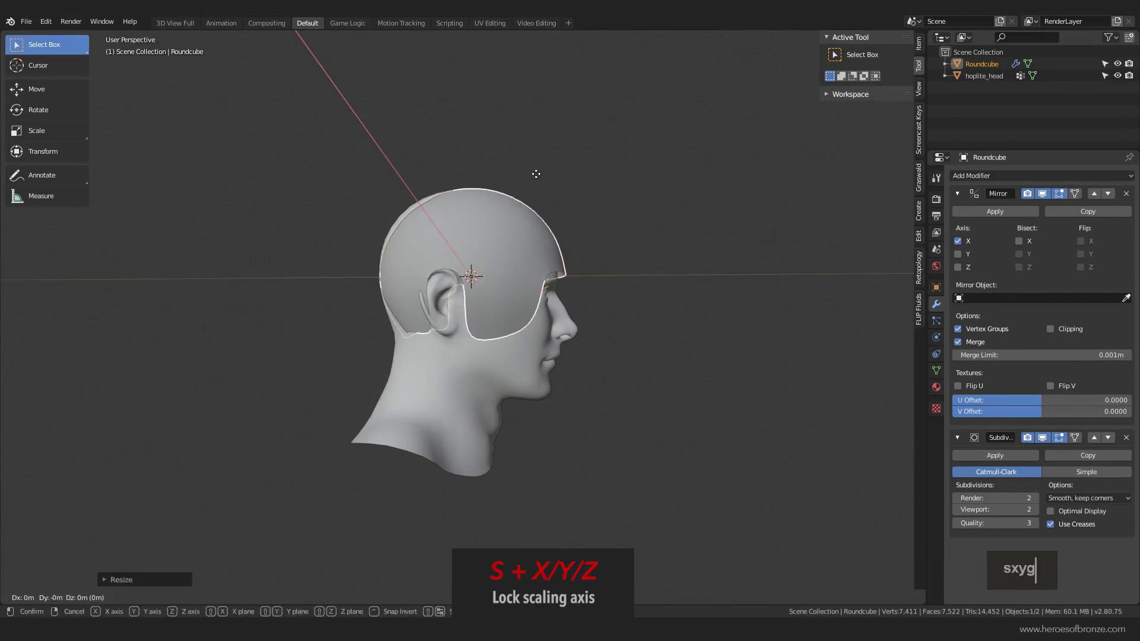
pyautogui.press('y')
pyautogui.click(531, 174)
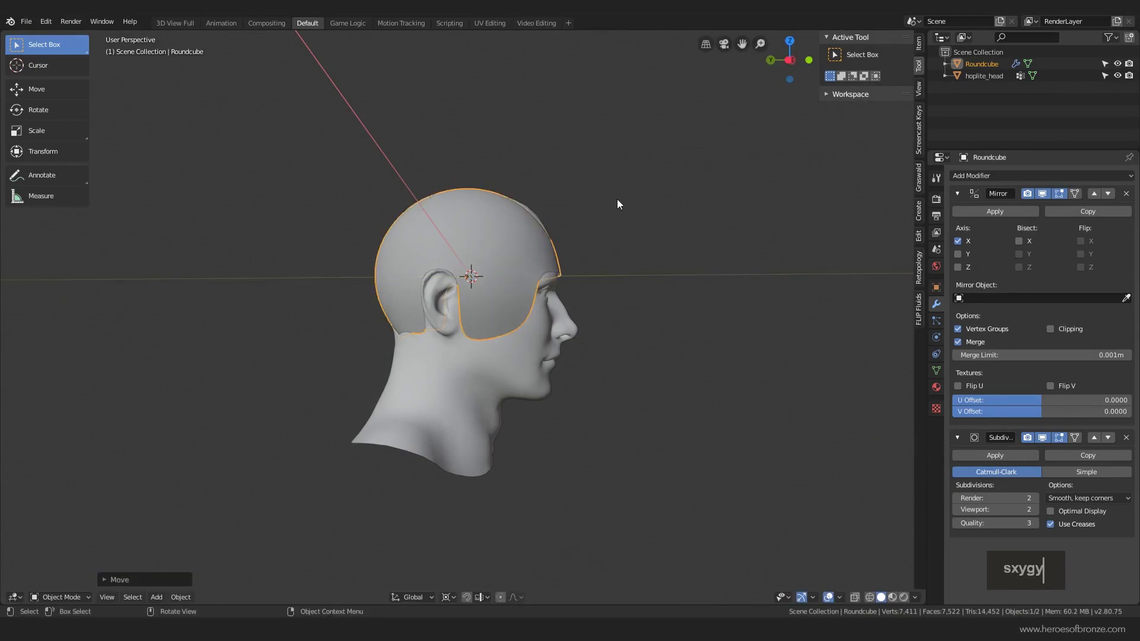
# - Scale the round cube to about 0.98 along X as seen from the front
pyautogui.moveTo(617, 198); pyautogui.dragTo(498, 198, button='middle')
pyautogui.press('s')
pyautogui.press('x')
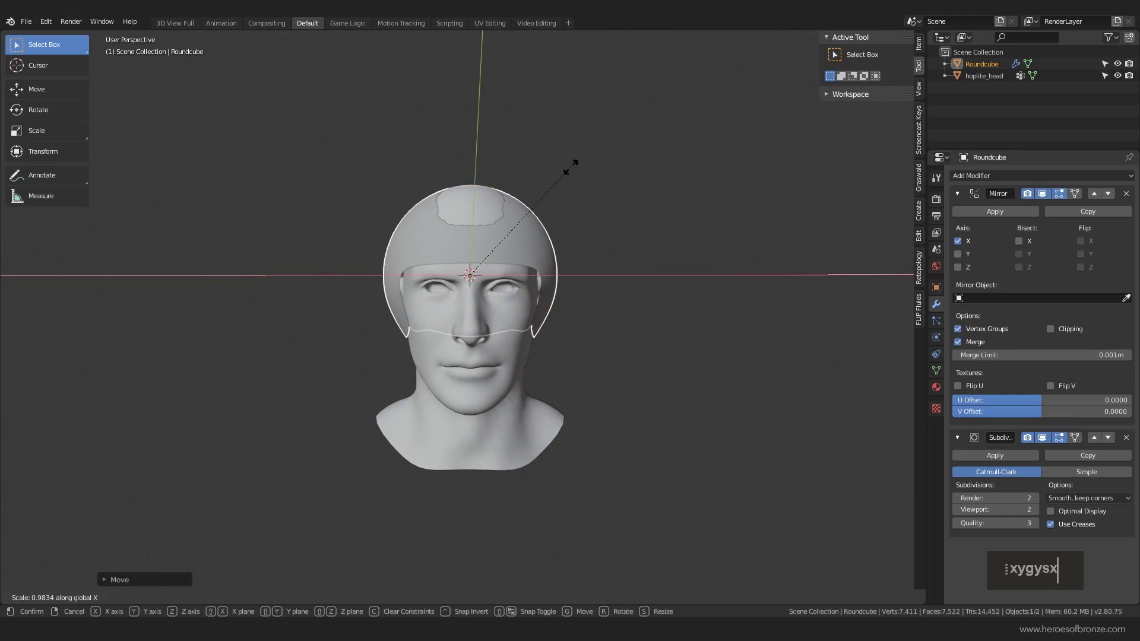
pyautogui.click(571, 167)
# - In Edit Mode with vertex selection, select the outermost vertex on the helmet's side at brow level
pyautogui.press('Tab')
pyautogui.press('1')
pyautogui.hotkey('ctrl', '+')
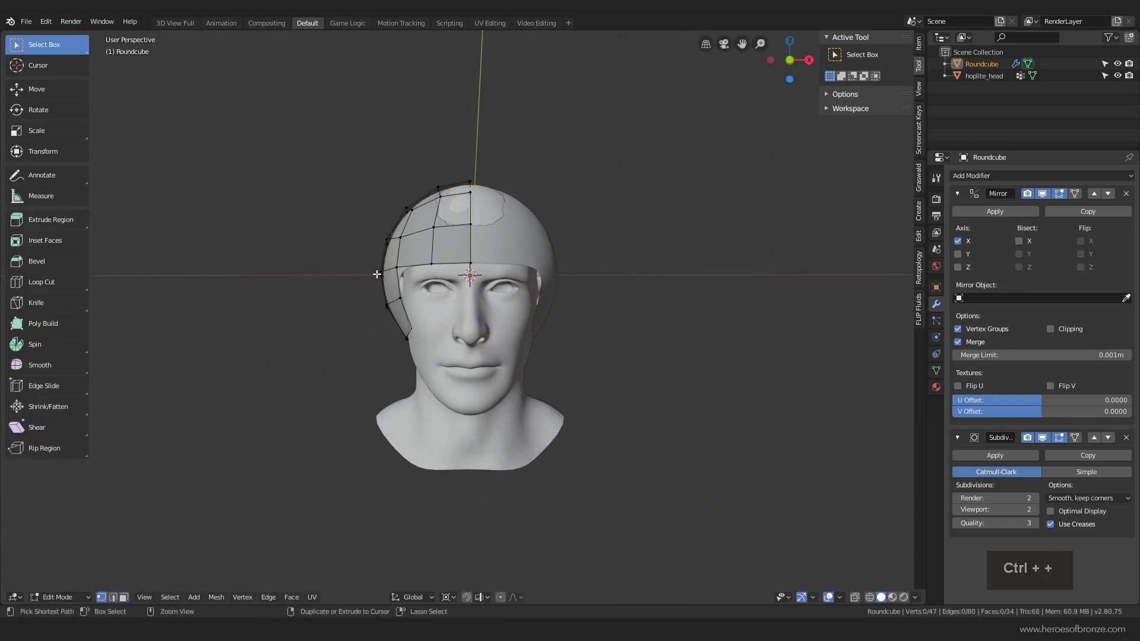
pyautogui.click(376, 272)
pyautogui.press('s')
pyautogui.press('x')
pyautogui.press('Escape')
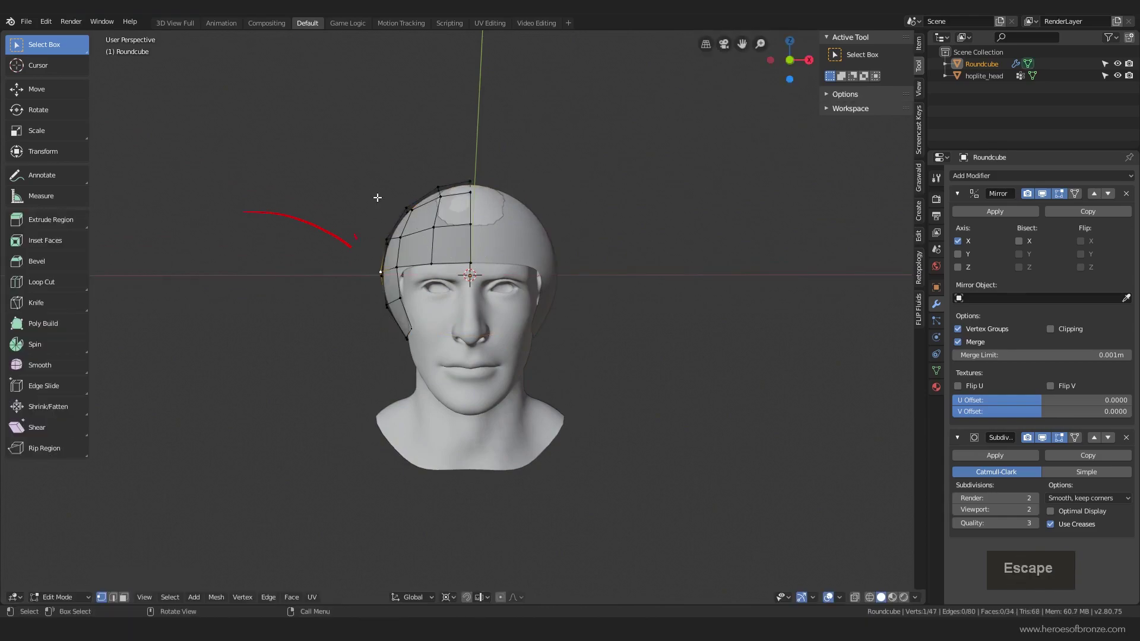
# - Scale the selected side vertex to about 0.83 along X with proportional editing at size 1.10, and turn proportional editing off
pyautogui.press('o')
pyautogui.press('s')
pyautogui.press('x')
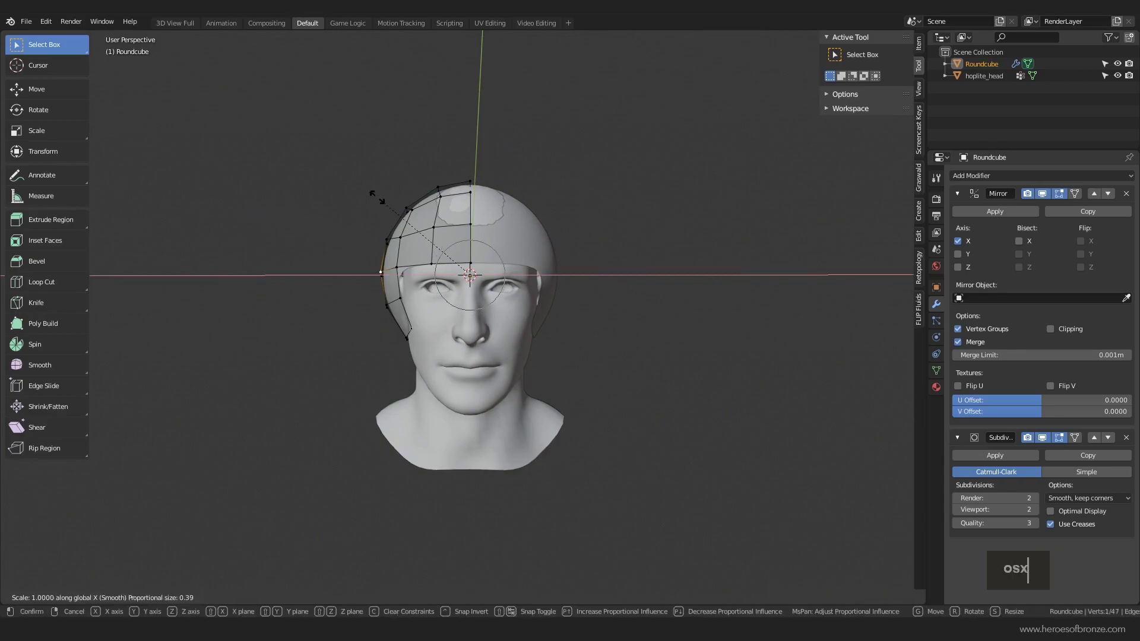
pyautogui.scroll(-9, 377, 212)
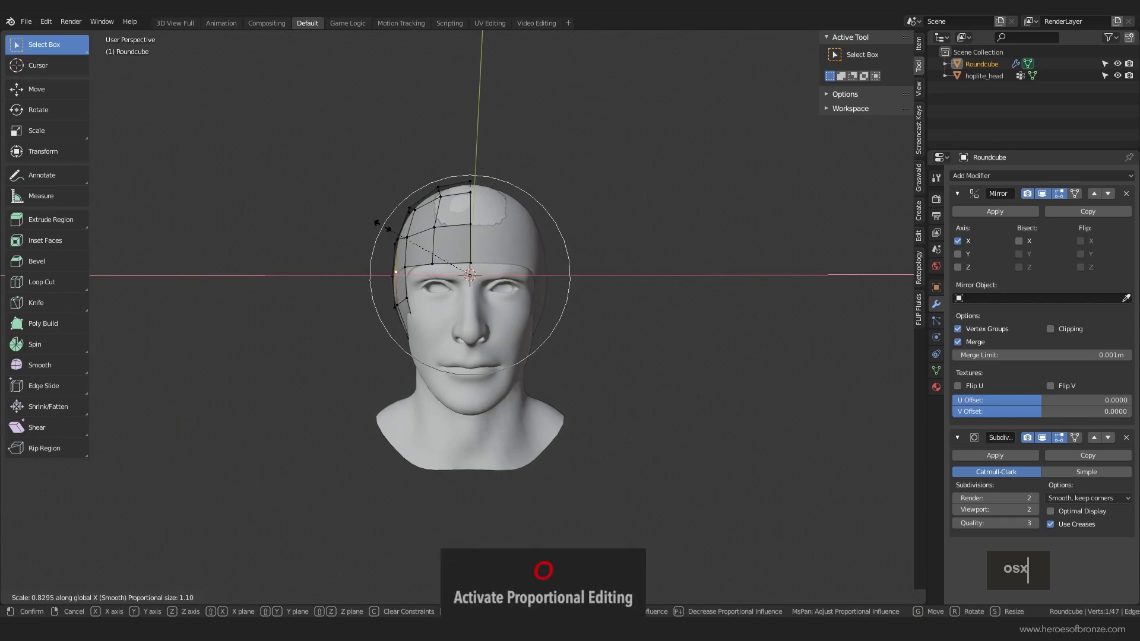
pyautogui.click(377, 223)
pyautogui.moveTo(407, 265); pyautogui.dragTo(538, 259, button='middle')
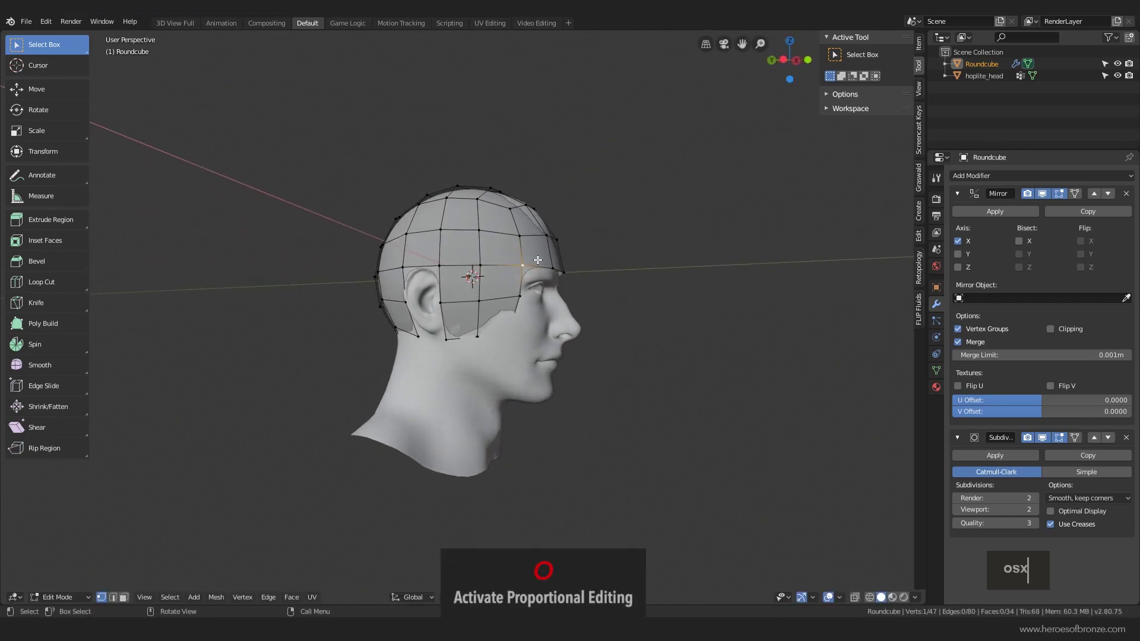
pyautogui.press('o')
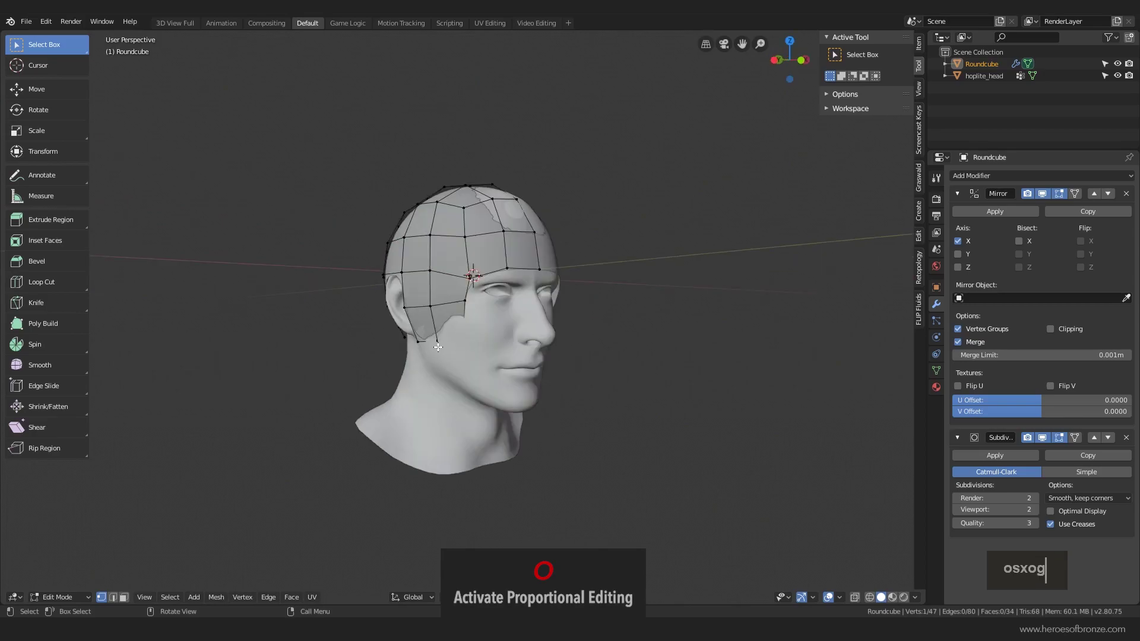
# - With X-ray on, select the cheek guard's three lower-edge vertices and extend them down toward the jaw, and turn X-ray off
pyautogui.keyDown('shift'); pyautogui.click(413, 346); pyautogui.keyUp('shift')
pyautogui.click(856, 598)
pyautogui.moveTo(480, 360); pyautogui.dragTo(525, 376, button='middle')
pyautogui.click(480, 366)
pyautogui.keyDown('shift'); pyautogui.click(457, 362); pyautogui.keyUp('shift')
pyautogui.keyDown('shift'); pyautogui.click(431, 358); pyautogui.keyUp('shift')
pyautogui.moveTo(433, 364); pyautogui.dragTo(552, 332, button='middle')
pyautogui.press('g')
pyautogui.click(529, 337)
pyautogui.click(855, 597)
# - Shift the cheek guard's lower edge along X and reposition it beside the jaw
pyautogui.press('g')
pyautogui.press('x')
pyautogui.click(464, 317)
pyautogui.press('g')
pyautogui.click(575, 343)
# - Add a centred horizontal loop cut across the extended cheek guard
pyautogui.hotkey('ctrl', 'r')
pyautogui.click(544, 328)
pyautogui.press('Escape')
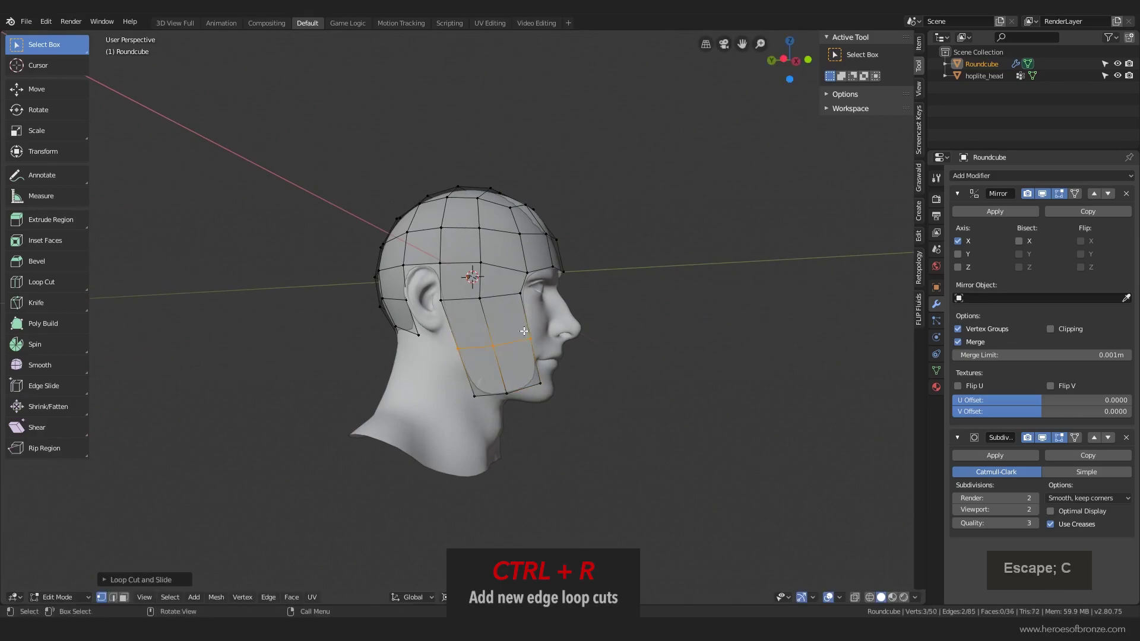
# - Move the front vertex of the cheek guard's new loop forward toward the nose and adjust it from the front
pyautogui.press('g')
pyautogui.click(546, 330)
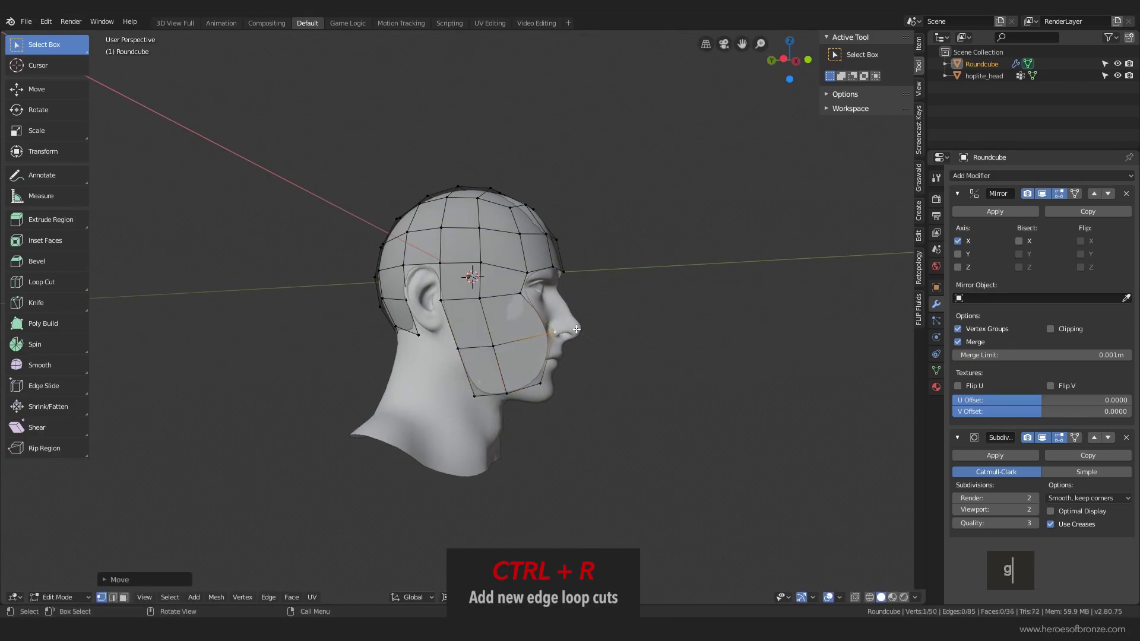
pyautogui.moveTo(546, 330); pyautogui.dragTo(454, 338, button='middle')
pyautogui.press('g')
pyautogui.click(449, 344)
# - Move the cheek guard's two lower rear-edge vertices slightly backward along Y
pyautogui.moveTo(380, 359); pyautogui.dragTo(508, 343, button='middle')
pyautogui.click(463, 370)
pyautogui.click(474, 394)
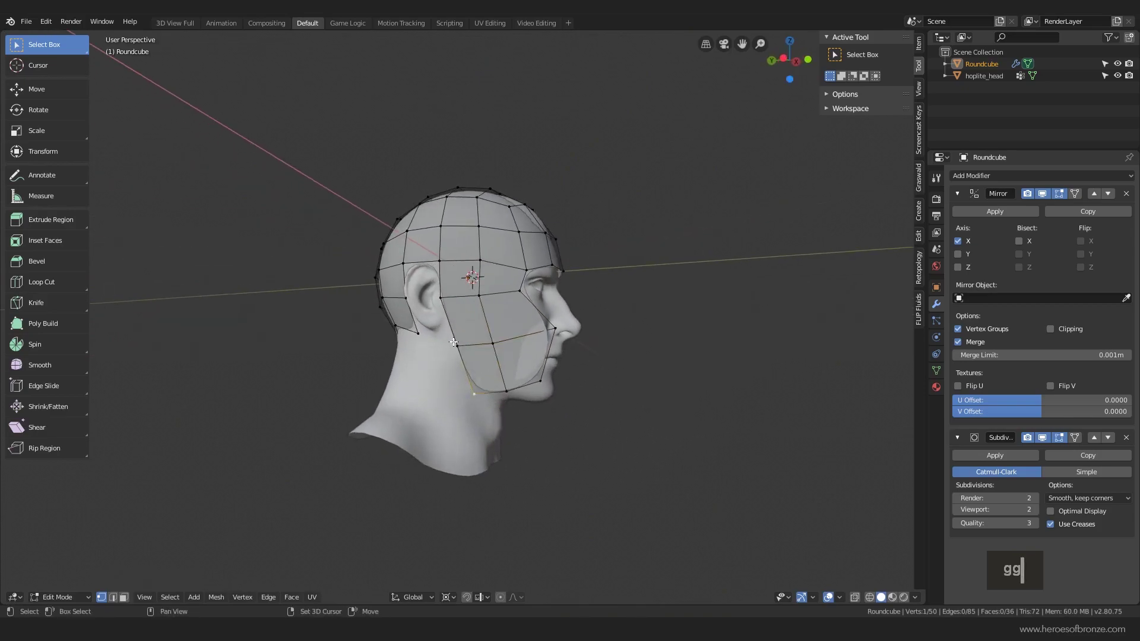
pyautogui.keyDown('shift'); pyautogui.click(457, 343); pyautogui.keyUp('shift')
pyautogui.press('g')
pyautogui.press('x')
pyautogui.press('y')
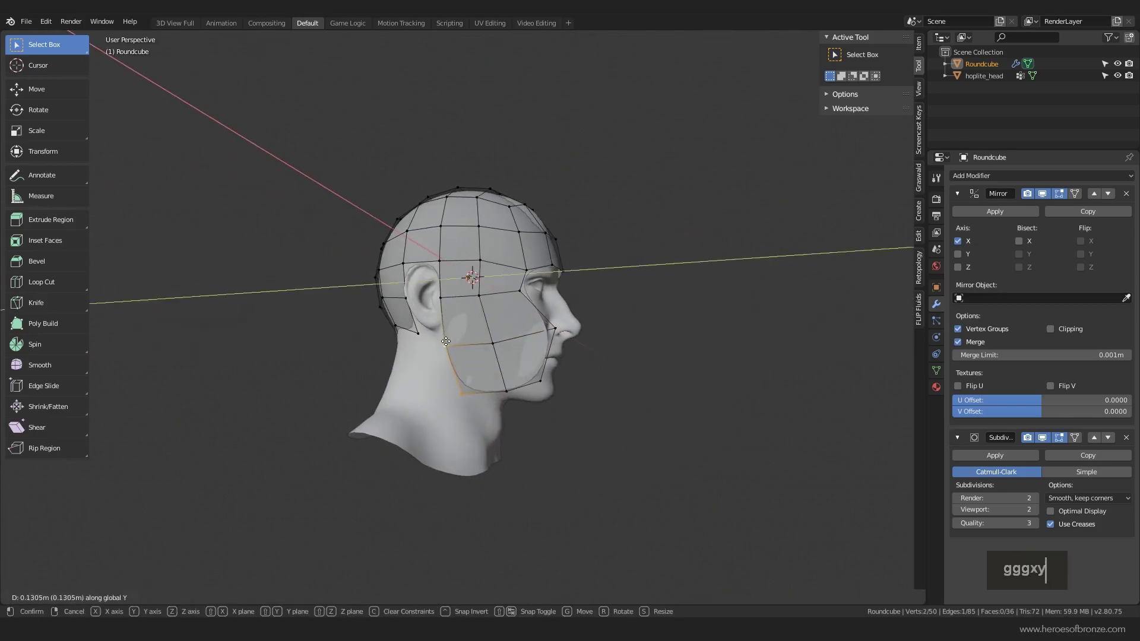
pyautogui.click(453, 345)
# - Reposition the cheek guard's middle front vertex and lower front corner vertex to follow the face
pyautogui.click(470, 392)
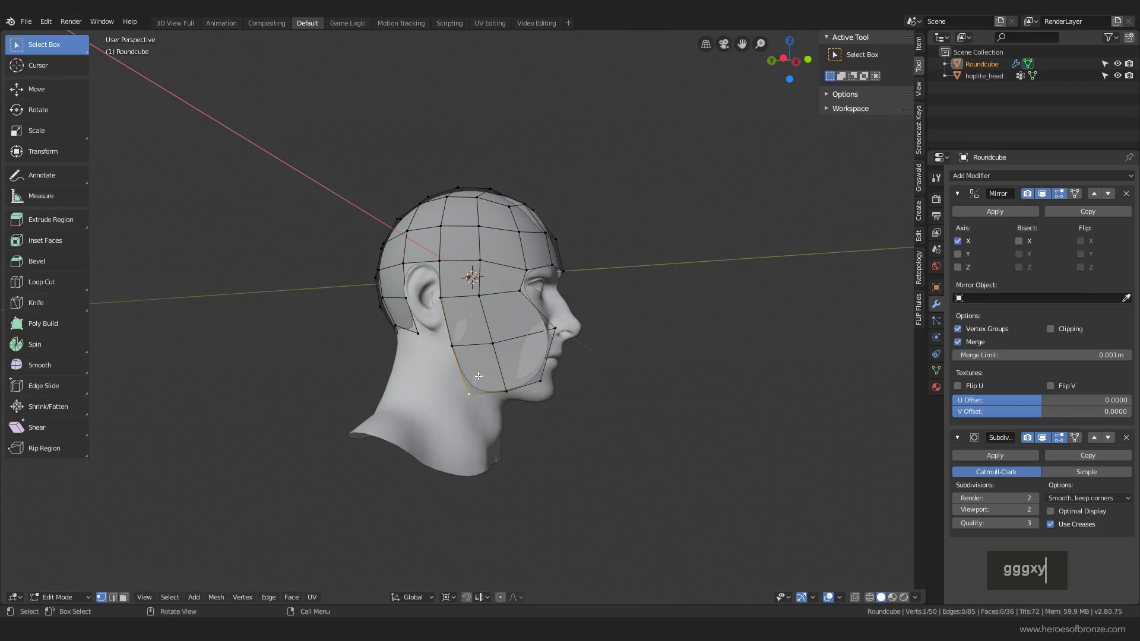
pyautogui.moveTo(549, 326); pyautogui.dragTo(451, 386, button='middle')
pyautogui.press('g')
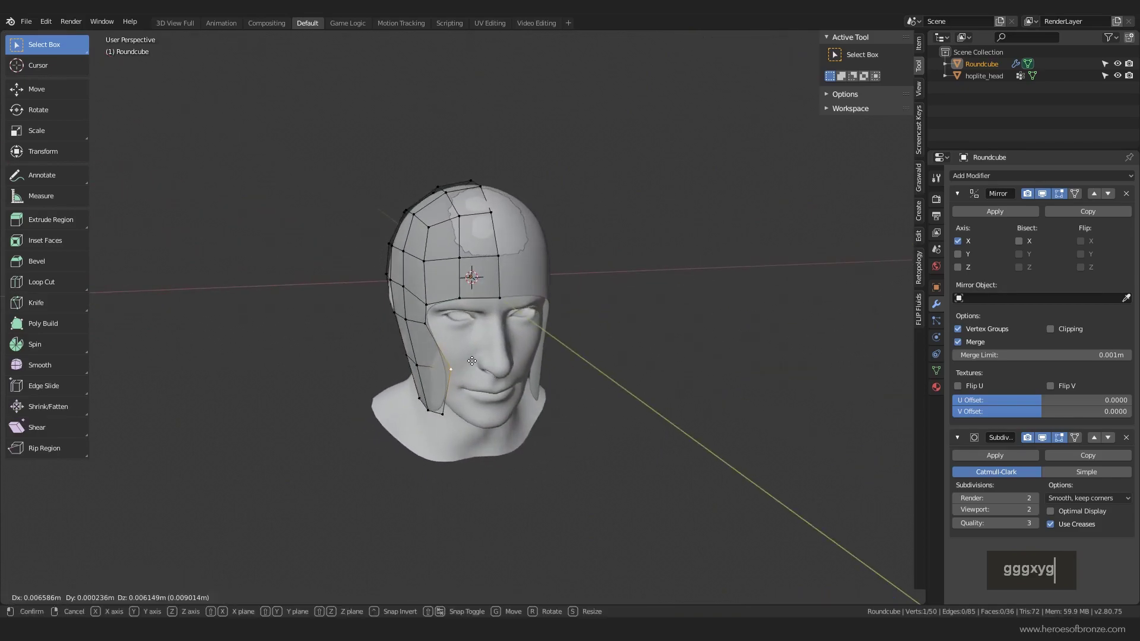
pyautogui.click(440, 416)
pyautogui.click(440, 415)
pyautogui.press('g')
pyautogui.click(447, 414)
# - Select the helmet's continuous lower rear edge and stretch it downward along Z over the neck
pyautogui.moveTo(341, 335); pyautogui.dragTo(444, 329, button='middle')
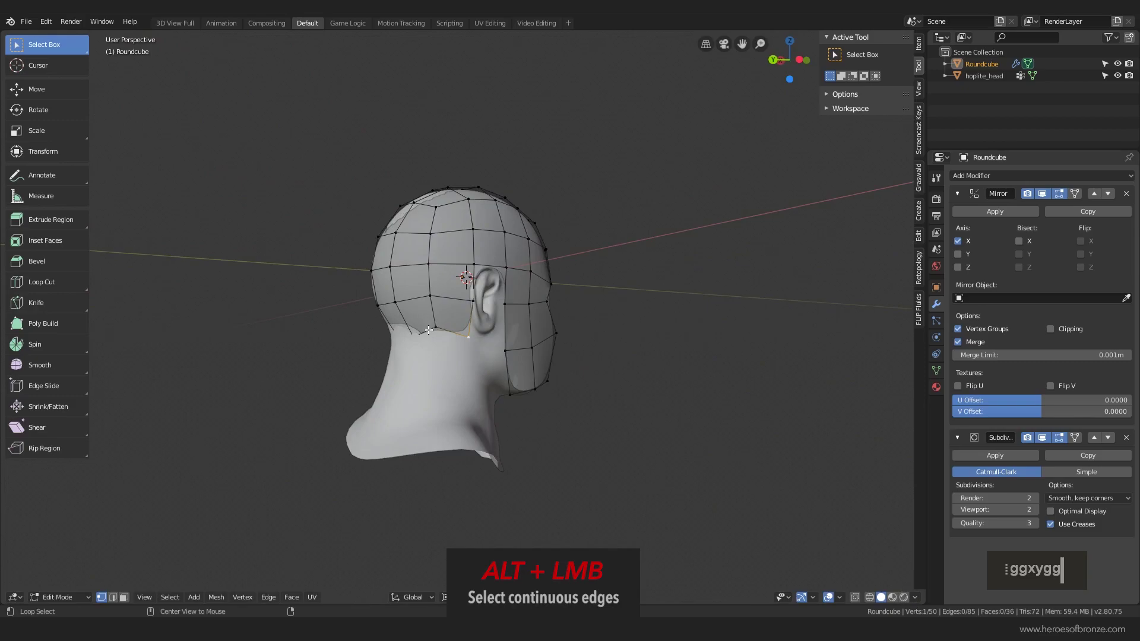
pyautogui.keyDown('alt'); pyautogui.click(429, 330); pyautogui.keyUp('alt')
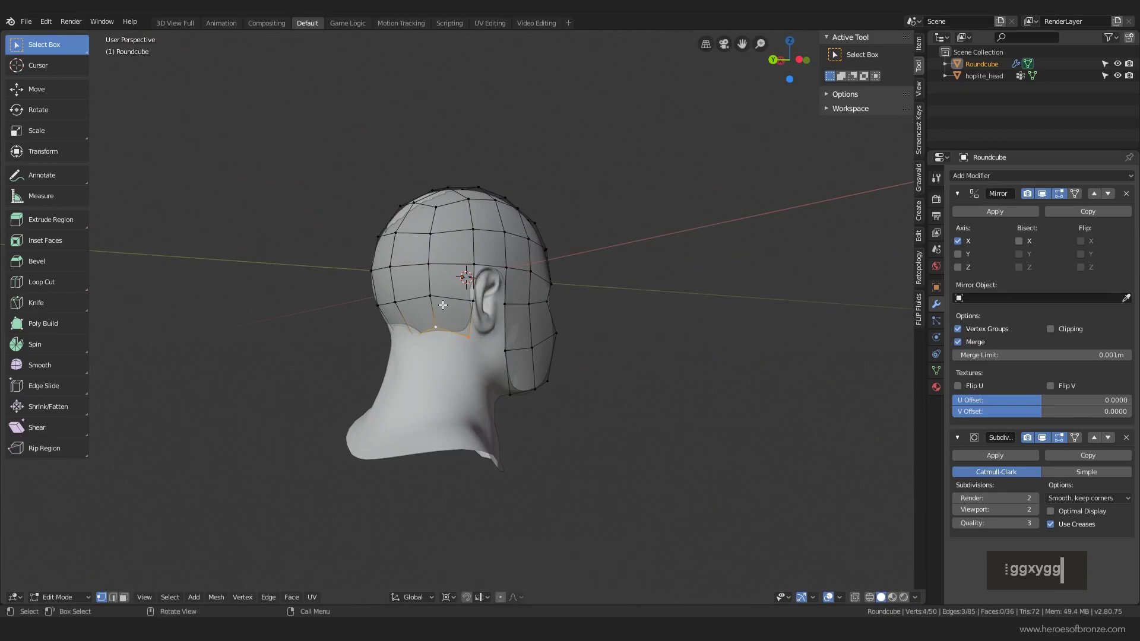
pyautogui.press('s')
pyautogui.press('z')
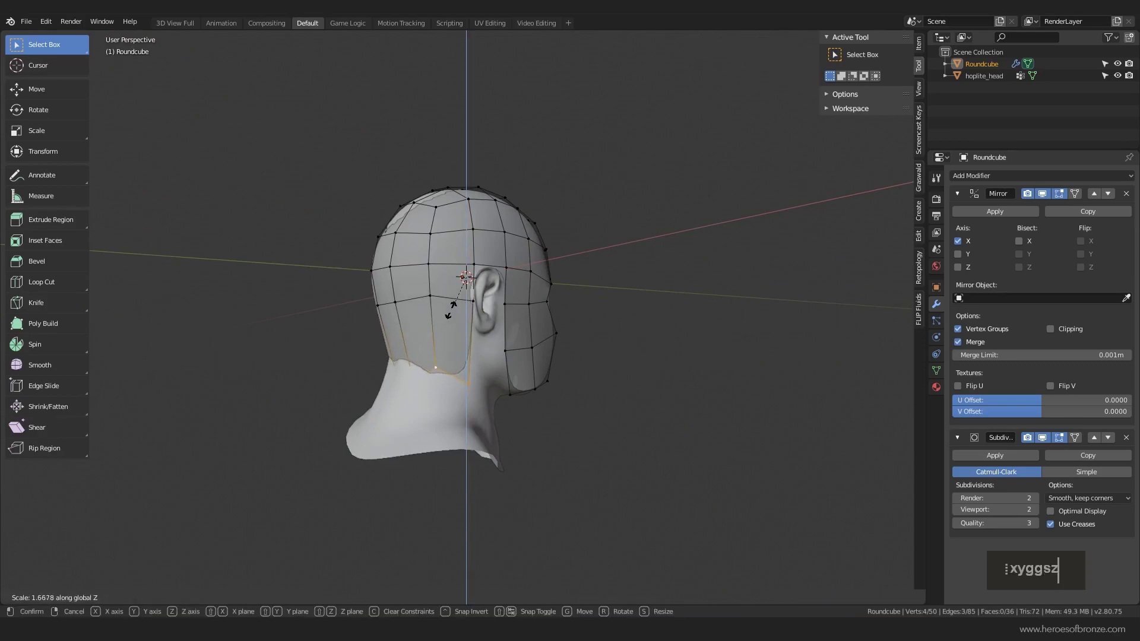
pyautogui.click(453, 307)
pyautogui.press('s')
pyautogui.press('z')
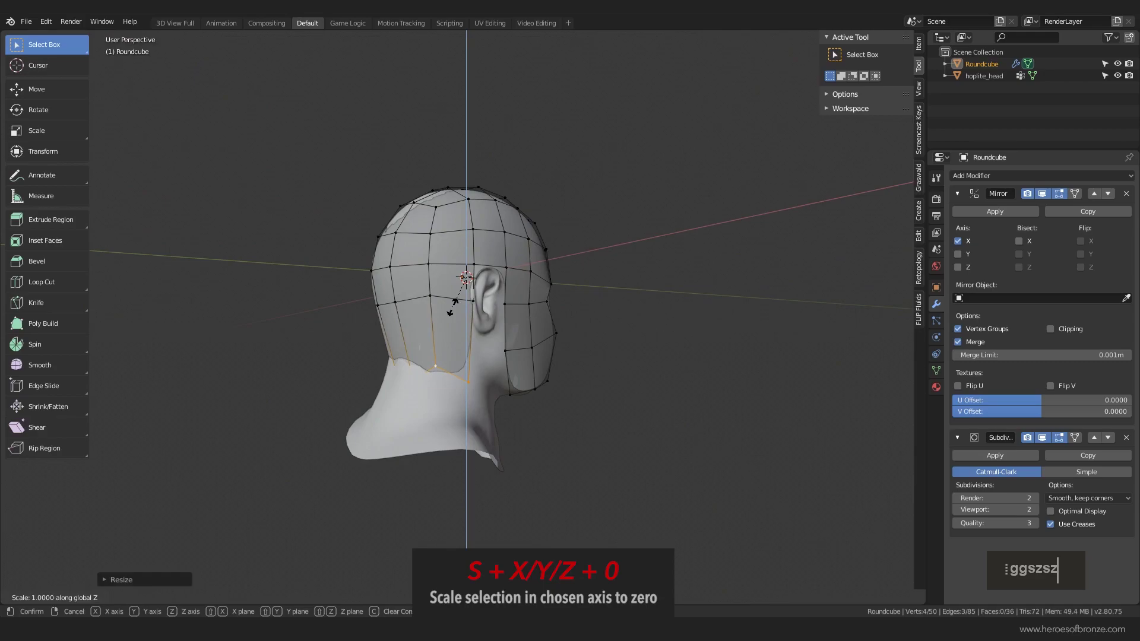
pyautogui.press('0')
pyautogui.press('Escape')
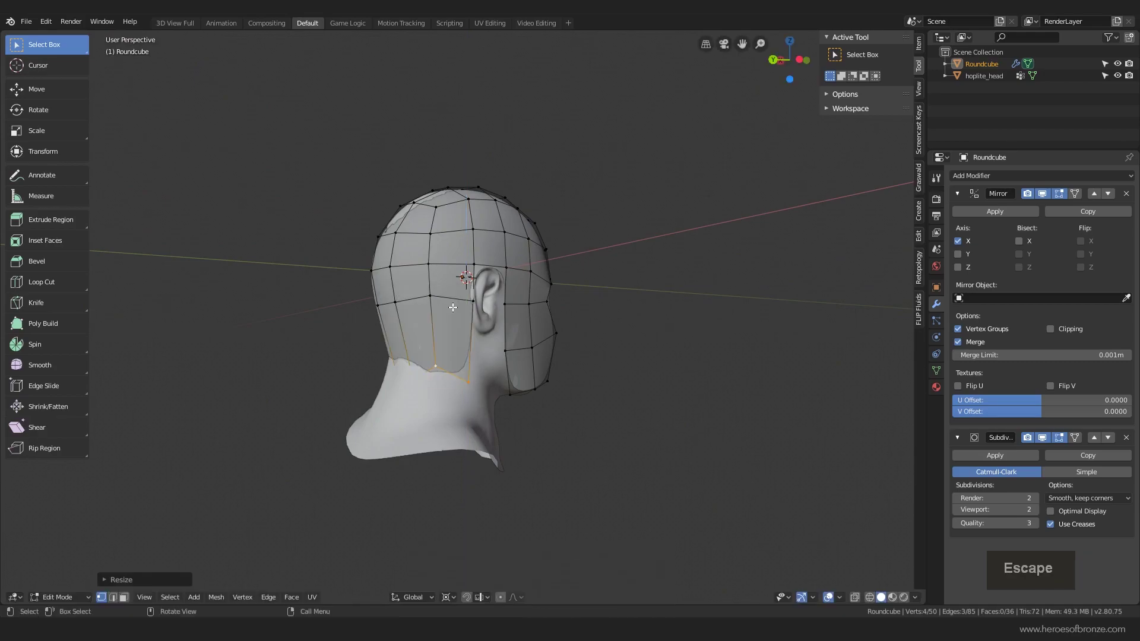
# - Set the pivot point to Median Point and flatten the lower rear edge by scaling it to 0 along Z
pyautogui.click(447, 596)
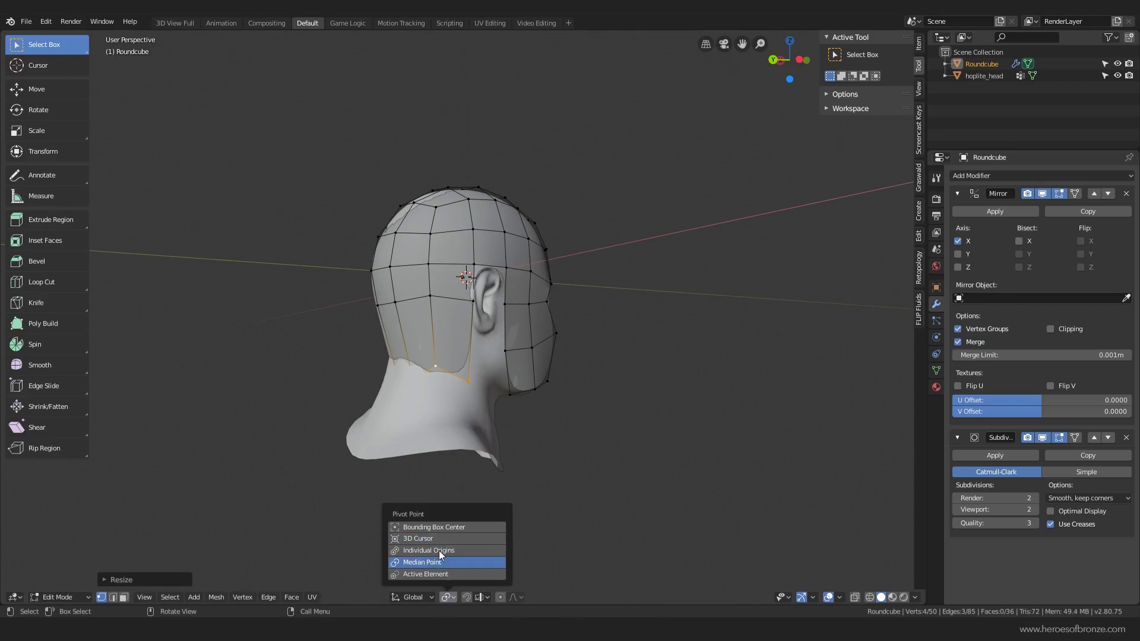
pyautogui.click(440, 551)
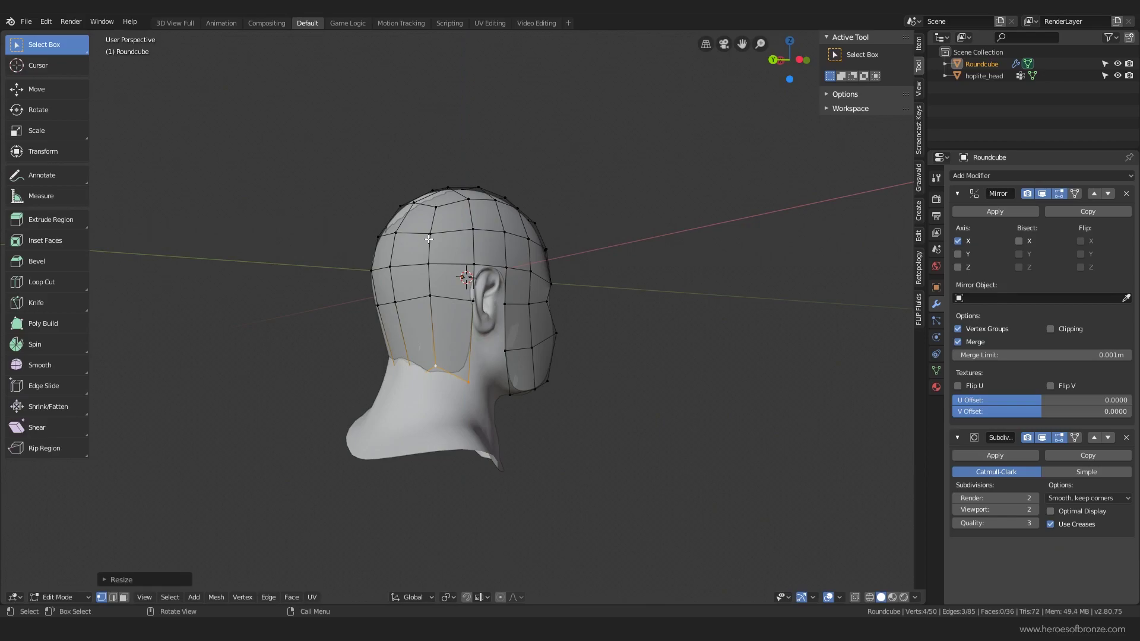
pyautogui.press('s')
pyautogui.press('z')
pyautogui.press('Return')
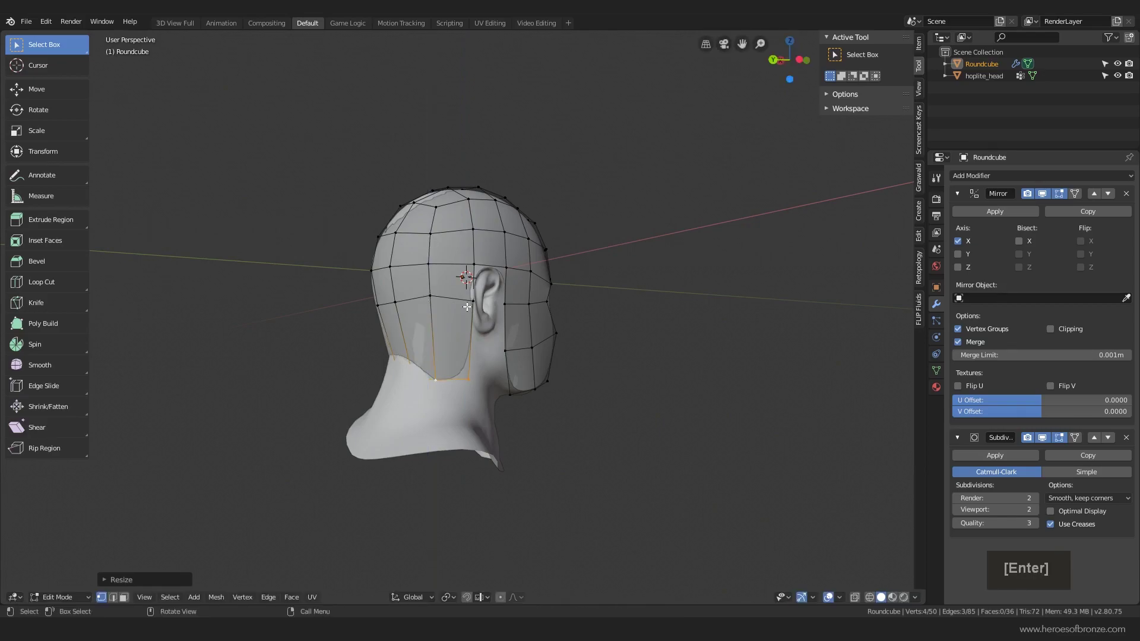
# - Move the flattened lower rear edge down and back to lengthen the neck guard
pyautogui.moveTo(428, 237); pyautogui.dragTo(389, 321, button='middle')
pyautogui.press('g')
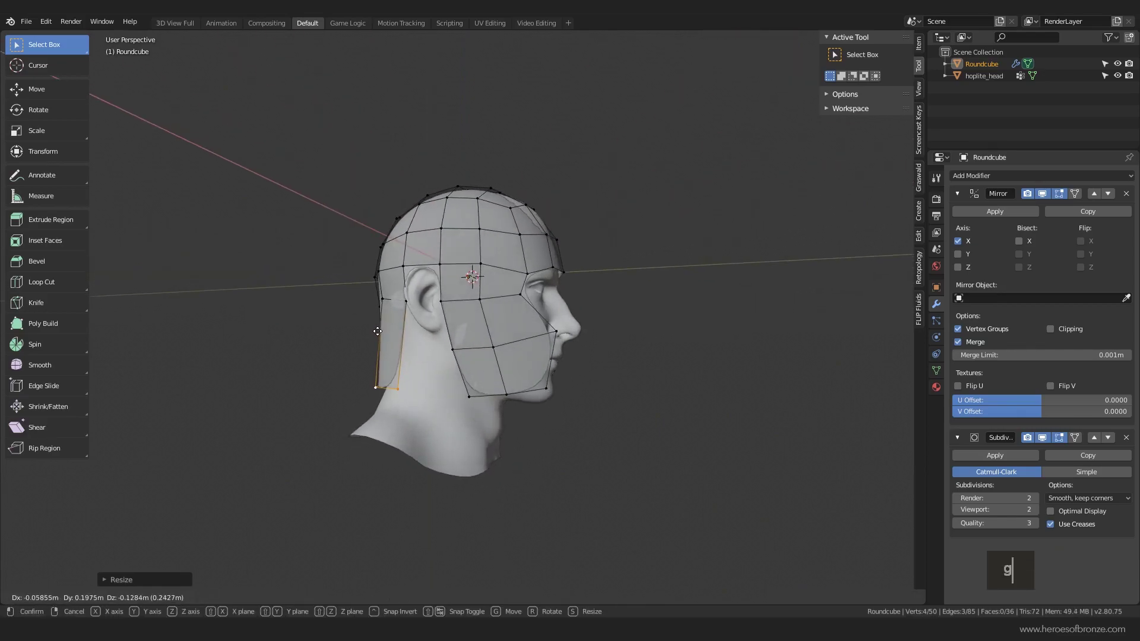
pyautogui.click(399, 336)
# - Add a centred horizontal loop cut across the neck guard and move the new loop slightly toward the neck
pyautogui.hotkey('ctrl', 'r')
pyautogui.click(399, 336)
pyautogui.press('Escape')
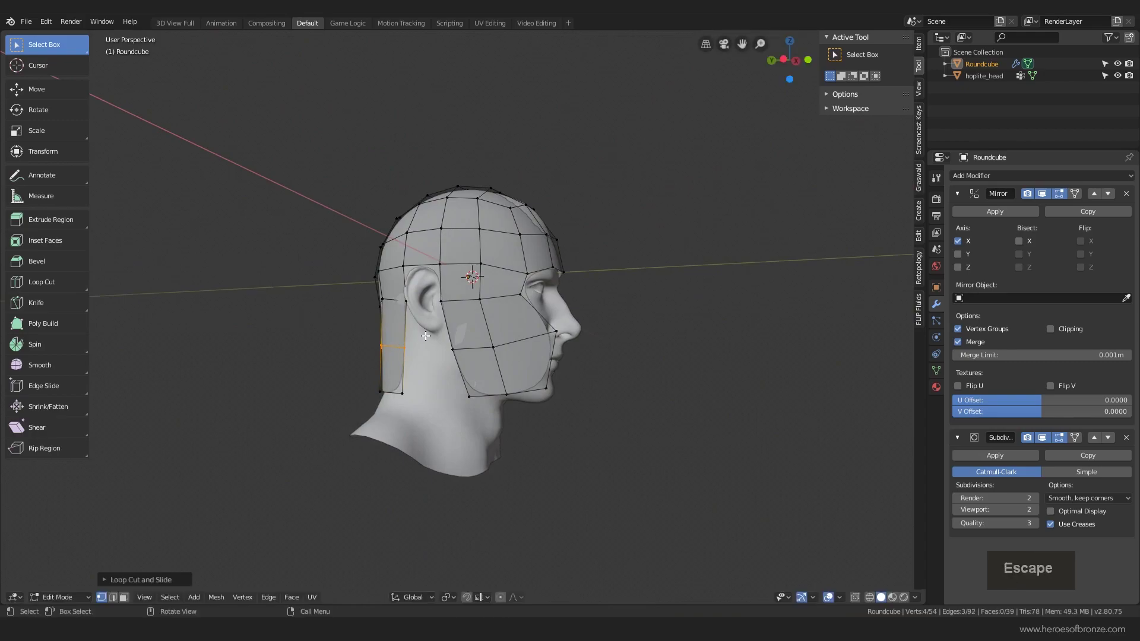
pyautogui.press('g')
pyautogui.click(432, 335)
# - Enable Clipping on the Mirror modifier and move the helmet's centre edge loop along X to close the rear seam
pyautogui.moveTo(390, 370); pyautogui.dragTo(509, 405, button='middle')
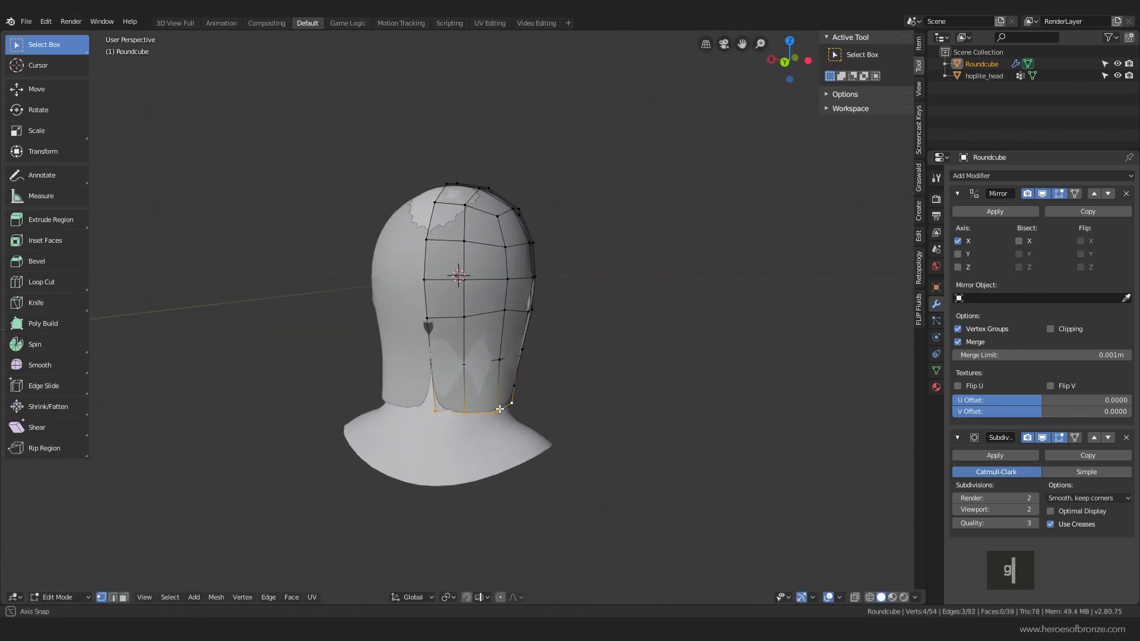
pyautogui.click(435, 411)
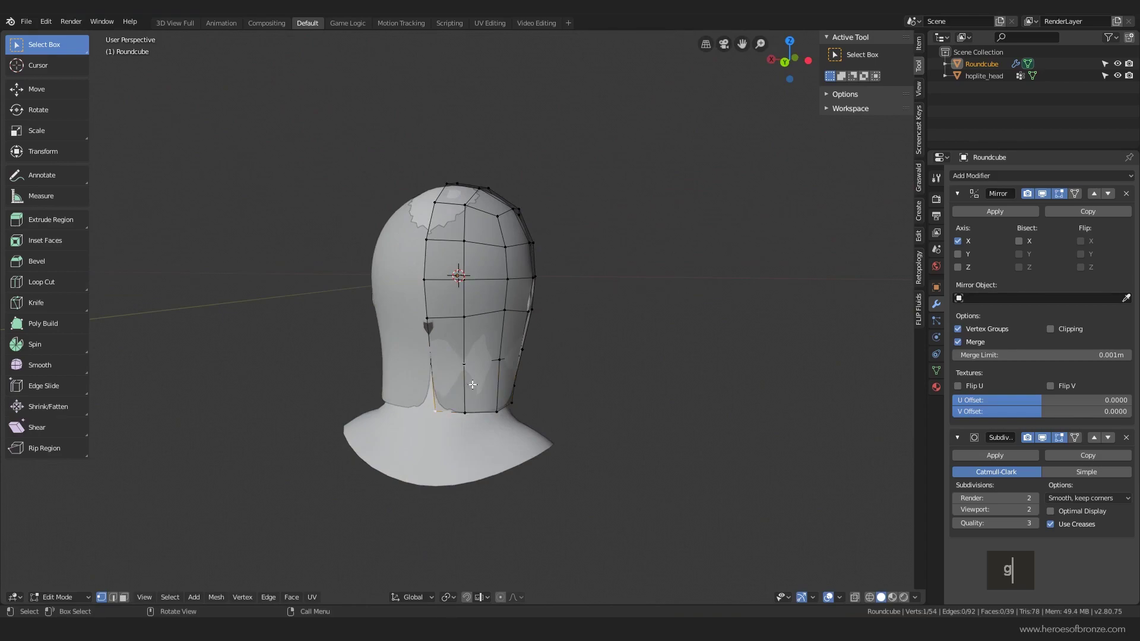
pyautogui.click(1074, 330)
pyautogui.keyDown('alt'); pyautogui.click(428, 306); pyautogui.keyUp('alt')
pyautogui.press('g')
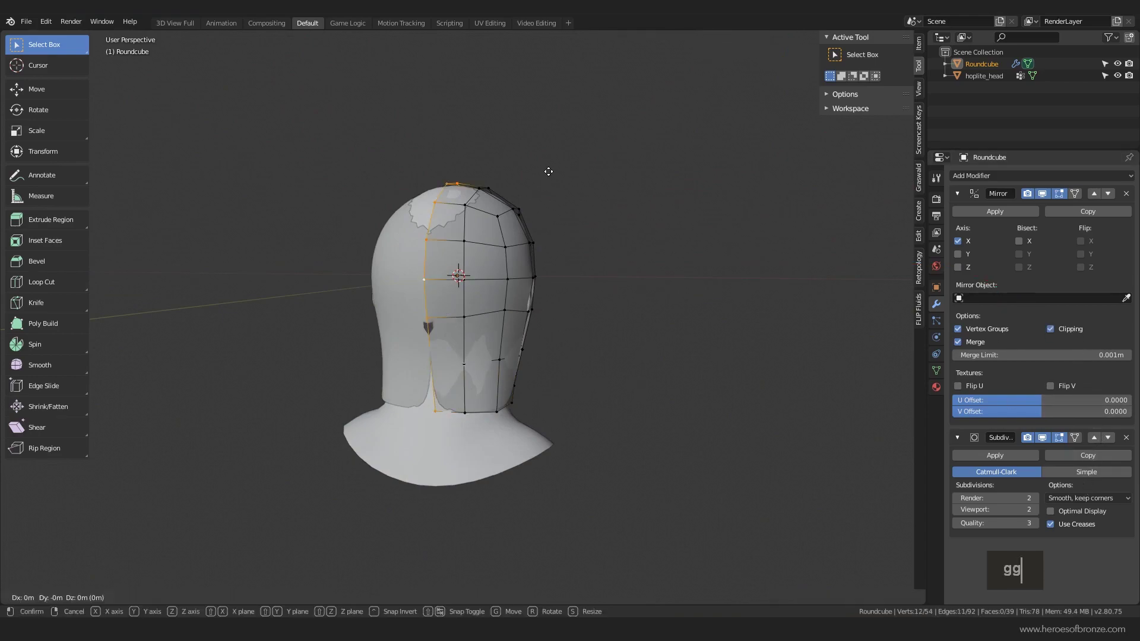
pyautogui.press('x')
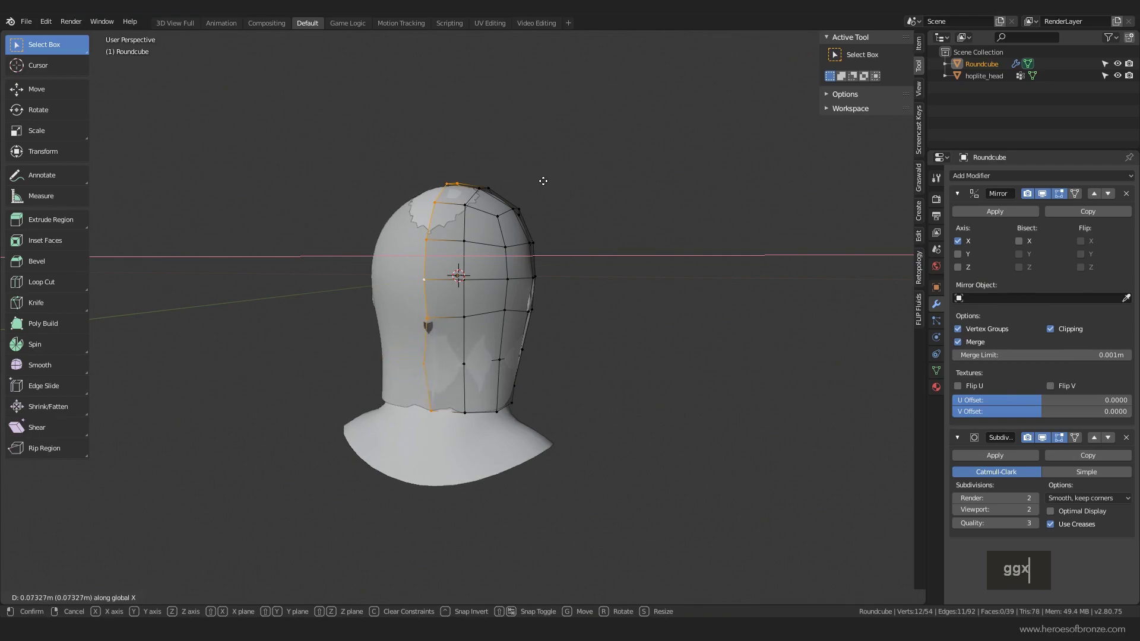
pyautogui.click(552, 183)
# - Move the neck guard's lower centre vertex along X onto the mirror plane
pyautogui.click(439, 412)
pyautogui.press('g')
pyautogui.press('x')
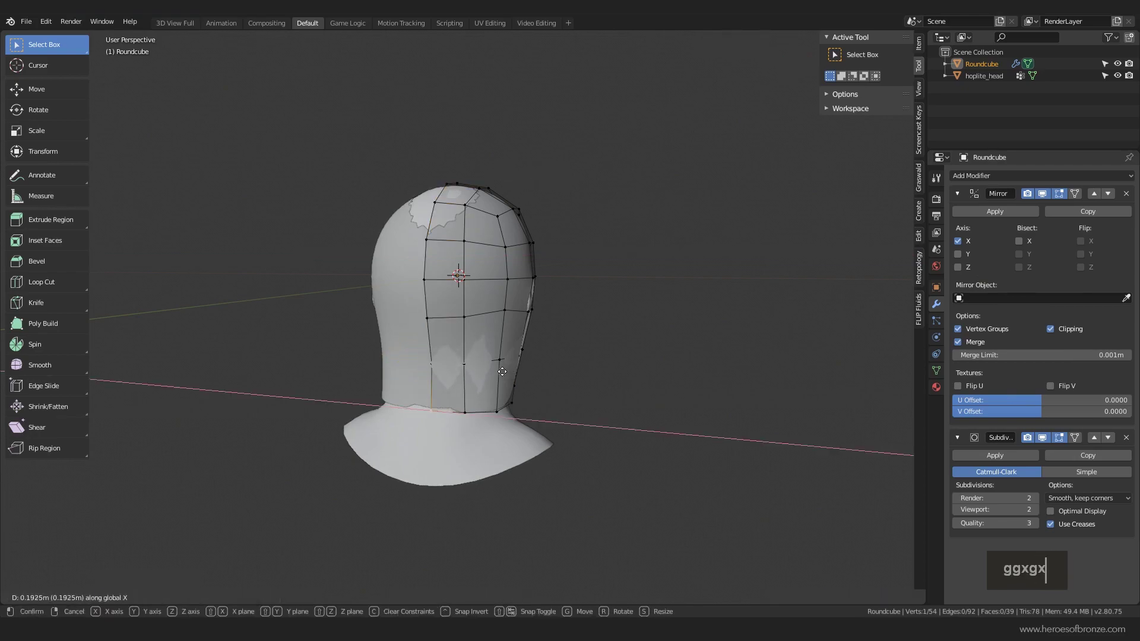
pyautogui.click(493, 372)
pyautogui.moveTo(653, 350)
pyautogui.mouseDown(button='middle')
pyautogui.moveTo(541, 350)
pyautogui.moveTo(666, 348)
pyautogui.mouseUp(button='middle')
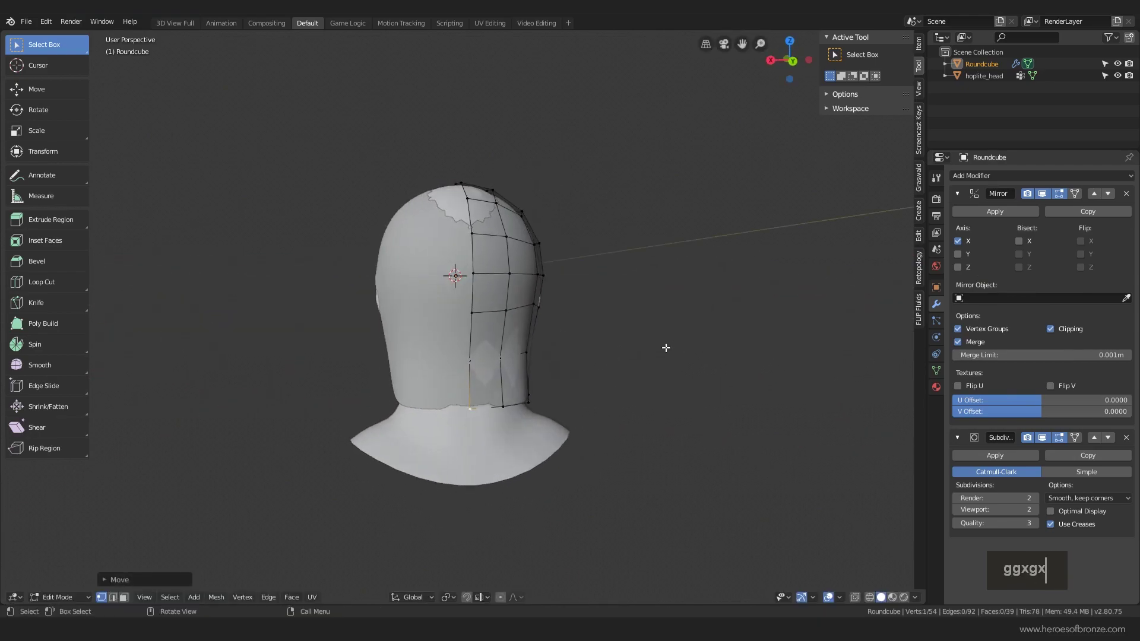
# - Move the neck guard's lower outer corner vertex outward and slightly down, about 0.12 m in total
pyautogui.moveTo(563, 404); pyautogui.dragTo(538, 404, button='middle')
pyautogui.click(532, 398)
pyautogui.press('g')
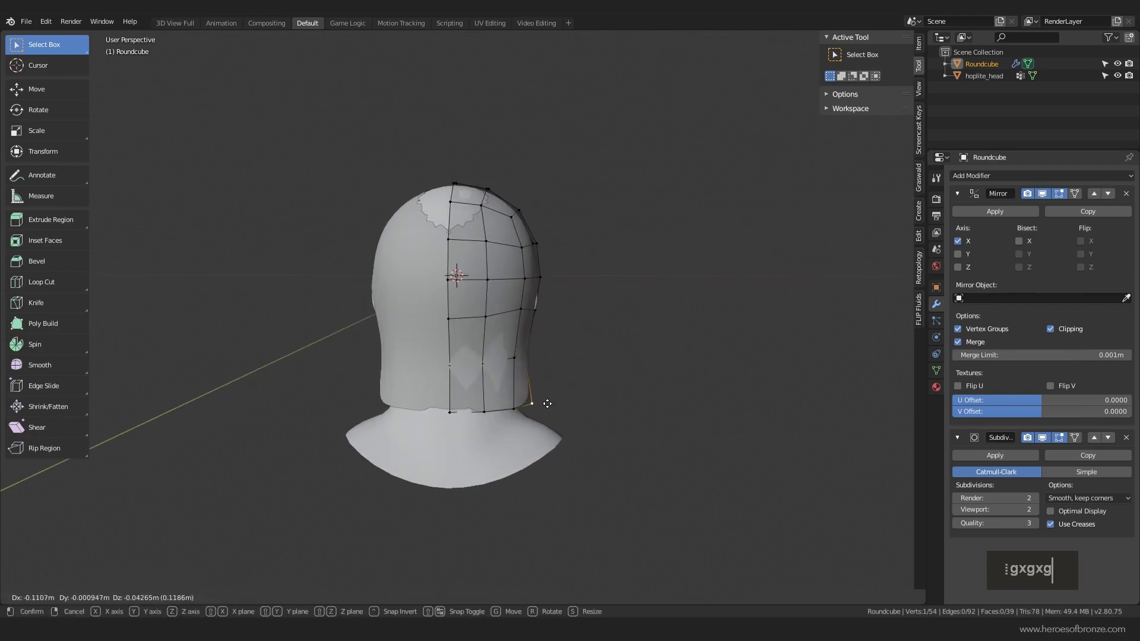
pyautogui.click(546, 403)
# - Move the lower middle vertices of the neck guard along Y to round its bottom edge
pyautogui.click(483, 412)
pyautogui.keyDown('shift'); pyautogui.click(450, 412); pyautogui.keyUp('shift')
pyautogui.press('g')
pyautogui.moveTo(536, 389); pyautogui.dragTo(469, 383, button='middle')
pyautogui.press('x')
pyautogui.press('y')
pyautogui.click(450, 409)
pyautogui.click(431, 419)
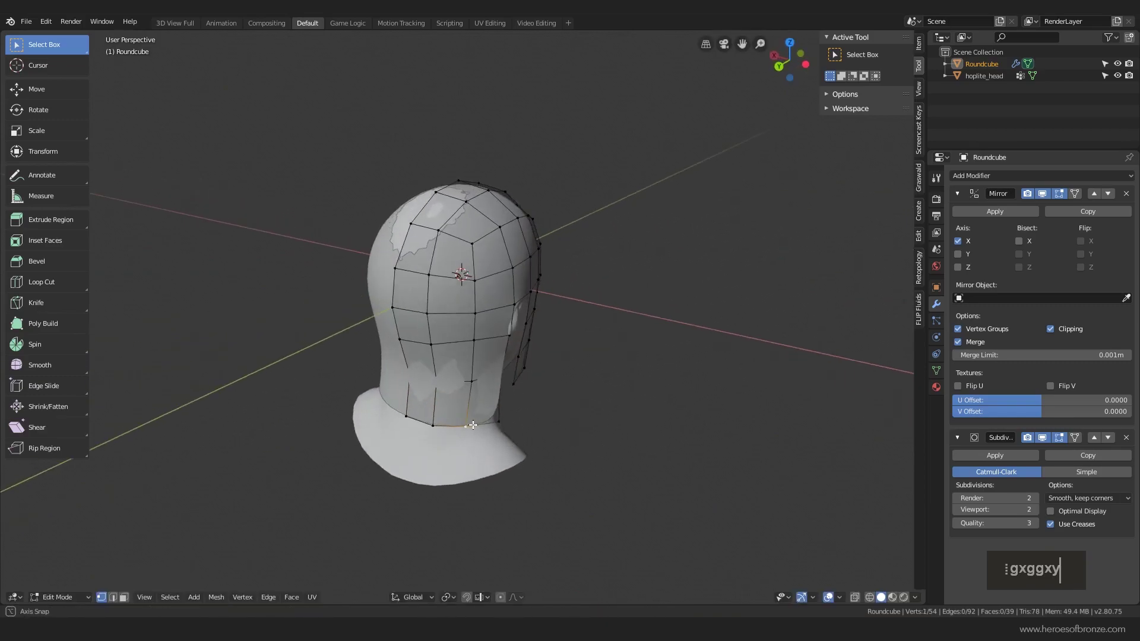
# - Slide the vertical edge loop at the rear side of the helmet along the surface to even out the mesh
pyautogui.keyDown('alt'); pyautogui.click(474, 295); pyautogui.keyUp('alt')
pyautogui.press('g')
pyautogui.press('g')
pyautogui.click(481, 279)
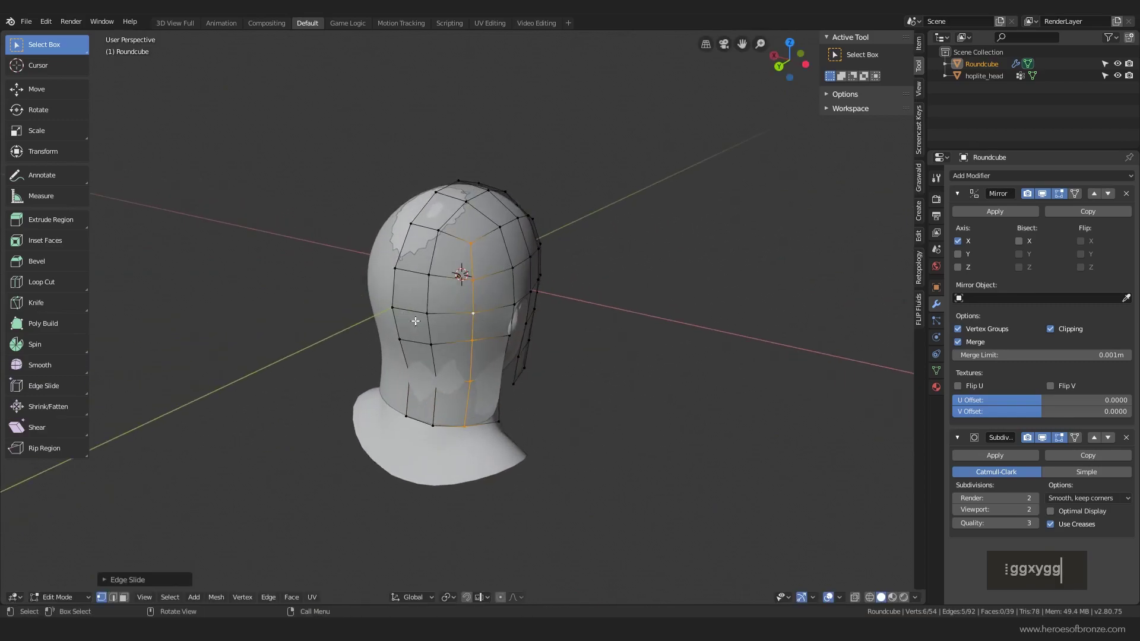
pyautogui.moveTo(415, 320); pyautogui.dragTo(437, 329, button='middle')
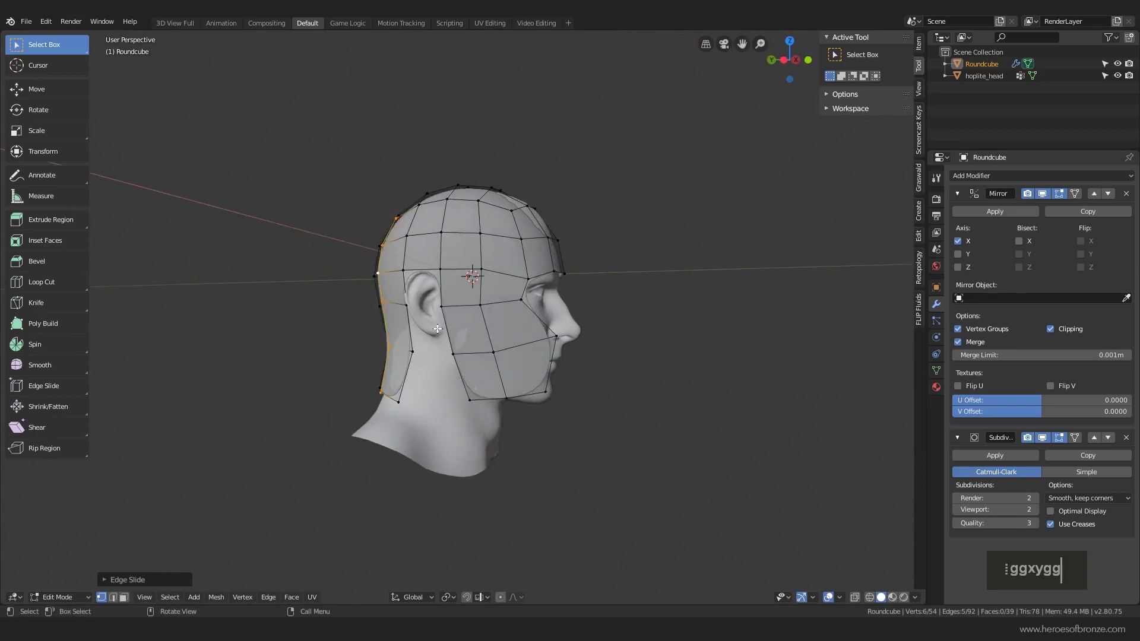
pyautogui.press('Tab')
pyautogui.moveTo(522, 334); pyautogui.dragTo(481, 333, button='middle')
pyautogui.press('Tab')
# - Select the upper forehead vertex near the centre line and vertex-slide it along its edge to improve the forehead's curvature
pyautogui.click(506, 205)
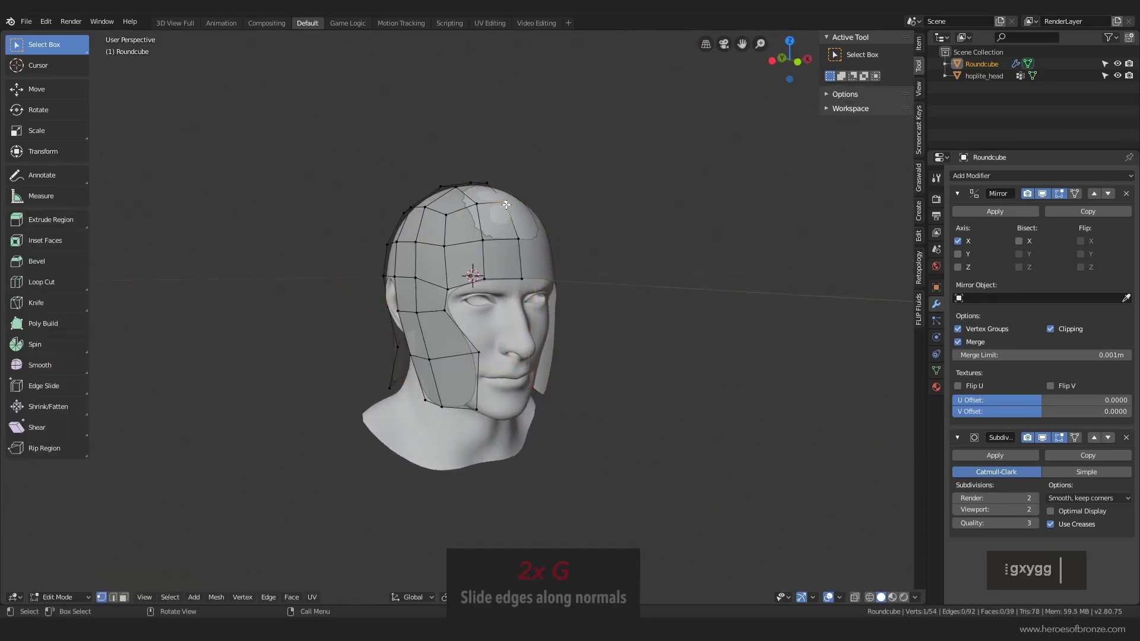
pyautogui.press('g')
pyautogui.press('z')
pyautogui.press('Escape')
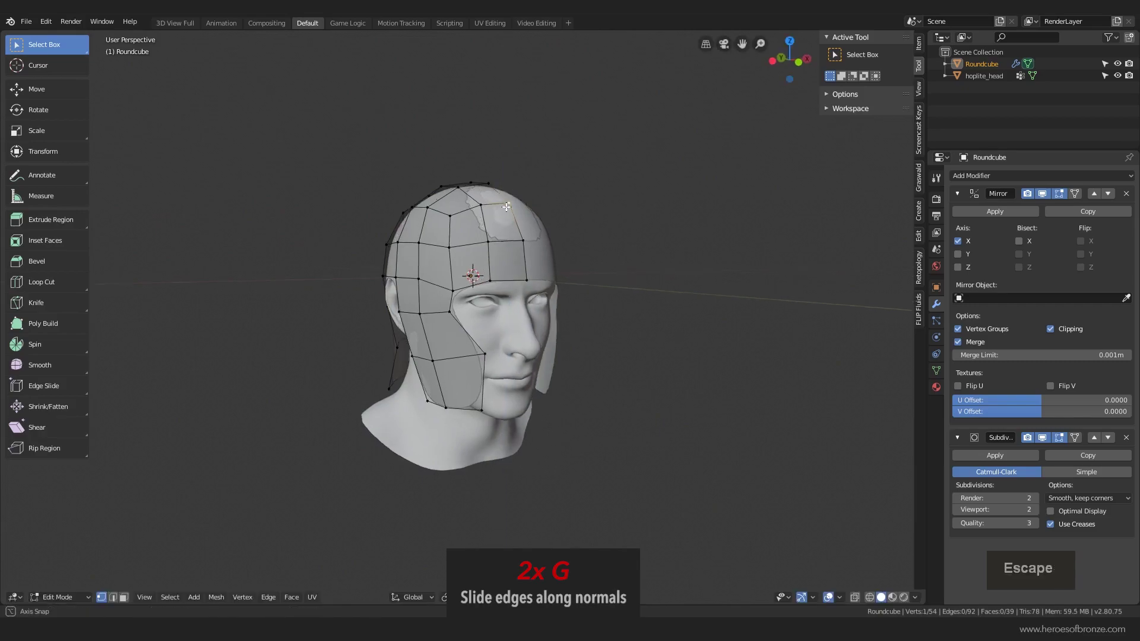
pyautogui.moveTo(515, 190); pyautogui.dragTo(516, 256, button='middle')
pyautogui.press('g')
pyautogui.press('g')
pyautogui.click(575, 210)
pyautogui.press('g')
pyautogui.press('g')
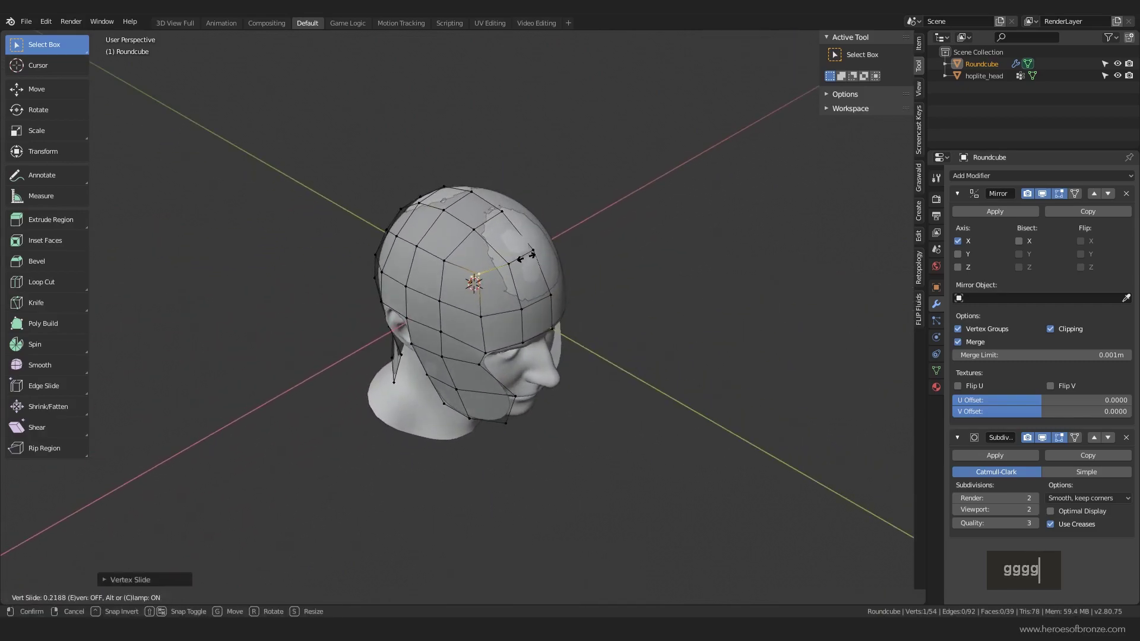
# - Turn on proportional editing and raise the forehead vertex about 0.065 m along Z to cover the head
pyautogui.press('g')
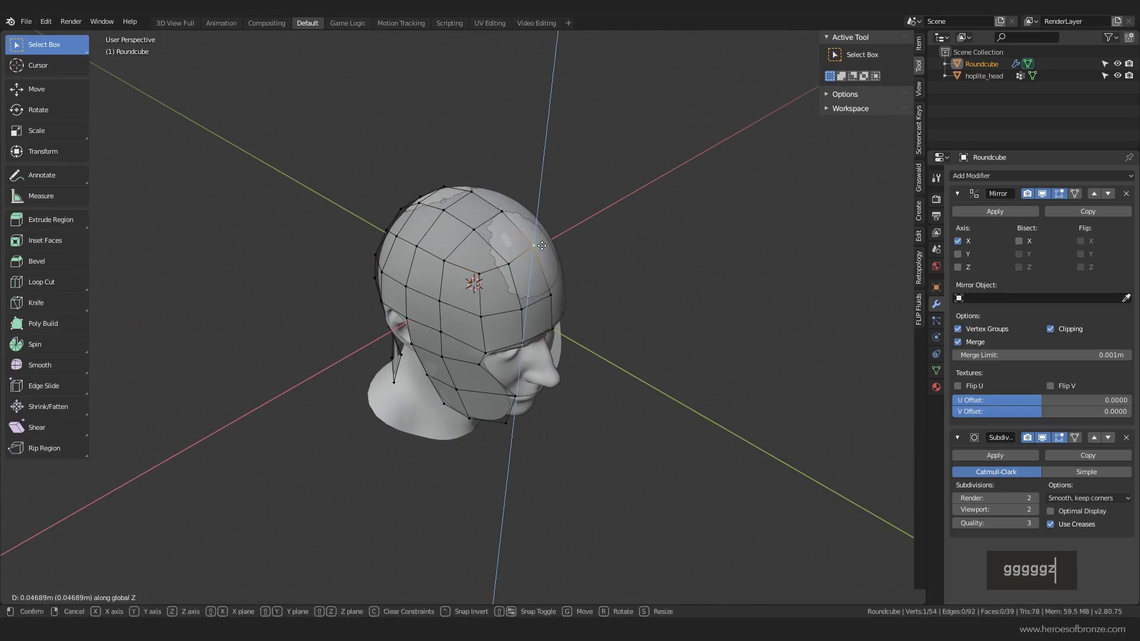
pyautogui.press('Escape')
pyautogui.press('o')
pyautogui.press('g')
pyautogui.press('z')
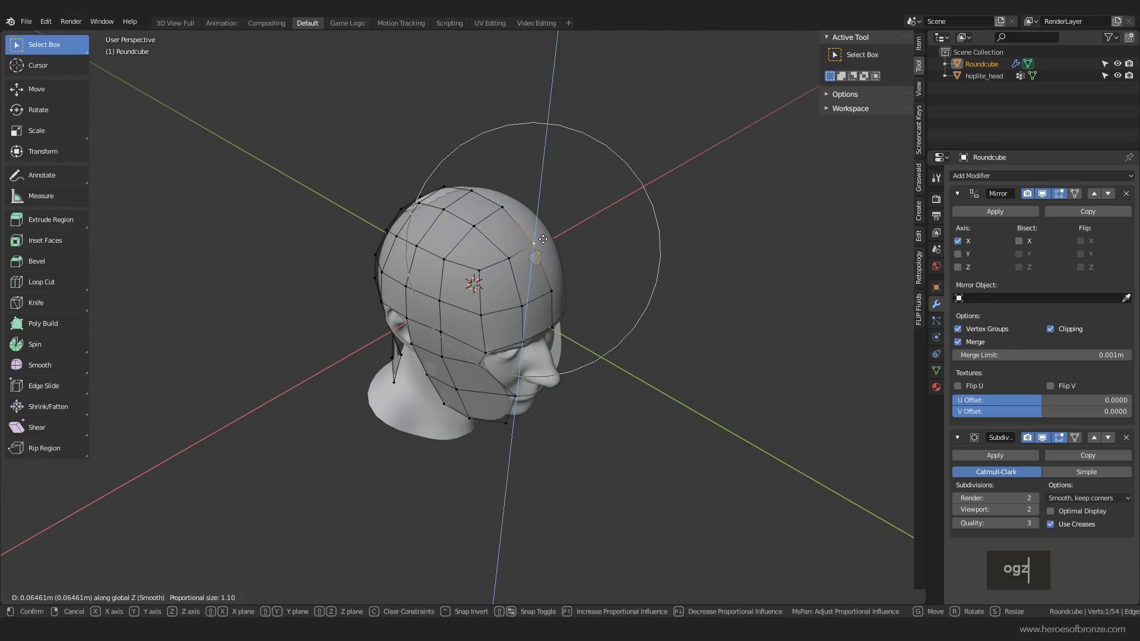
pyautogui.click(543, 239)
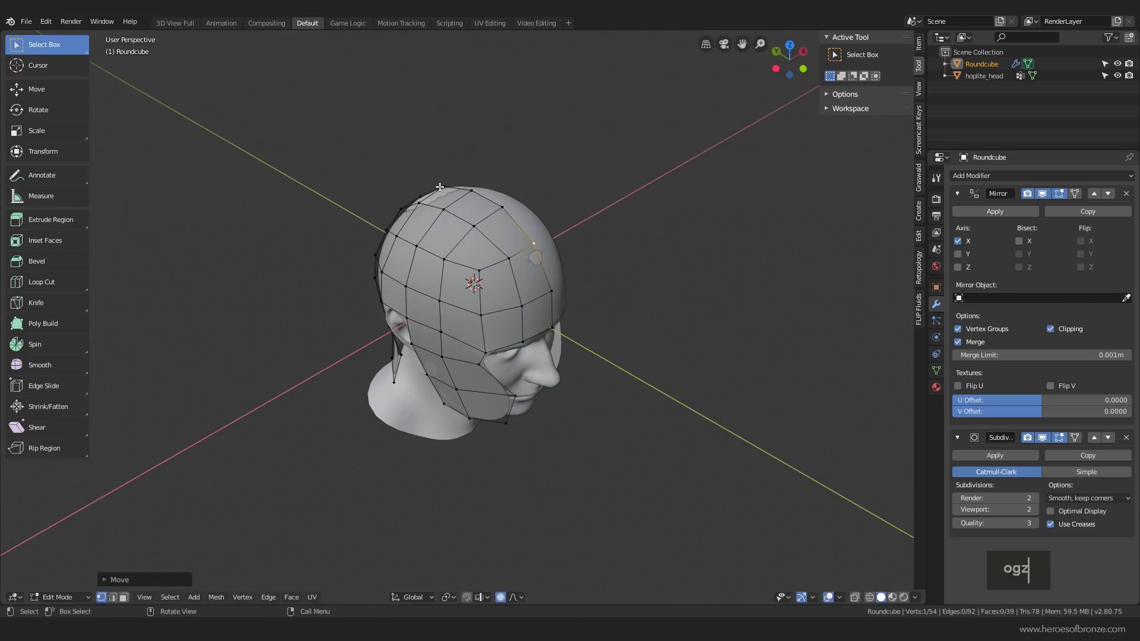
# - Raise the rear crown vertex along Z and adjust the vertex behind it along Y with proportional editing
pyautogui.moveTo(440, 187); pyautogui.dragTo(527, 176, button='middle')
pyautogui.press('g')
pyautogui.press('z')
pyautogui.click(411, 208)
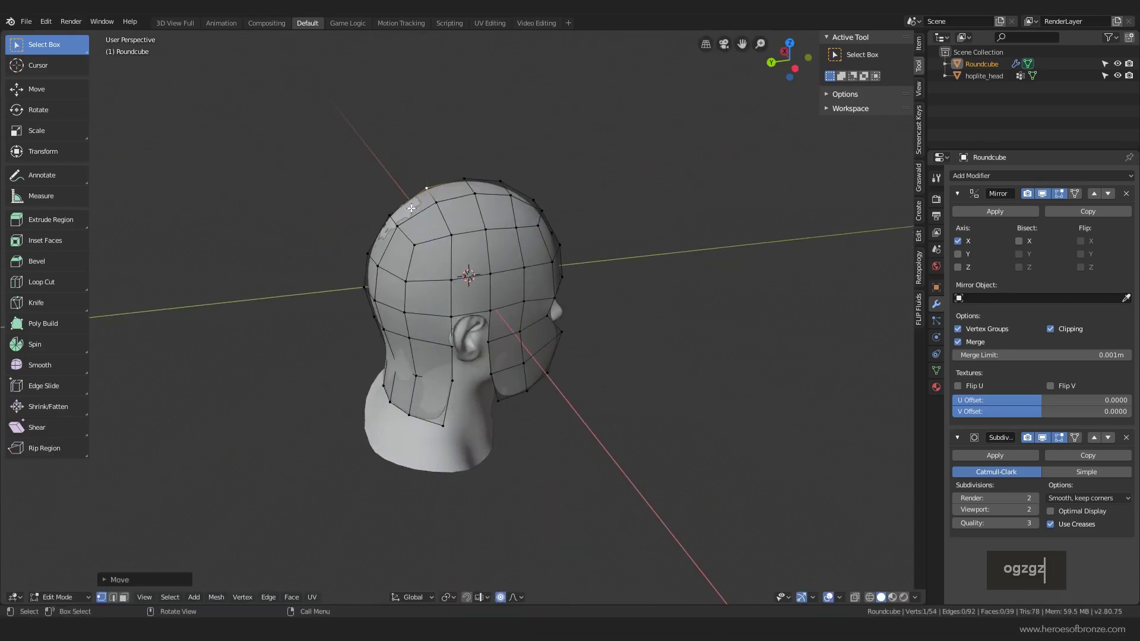
pyautogui.press('g')
pyautogui.press('y')
pyautogui.click(379, 201)
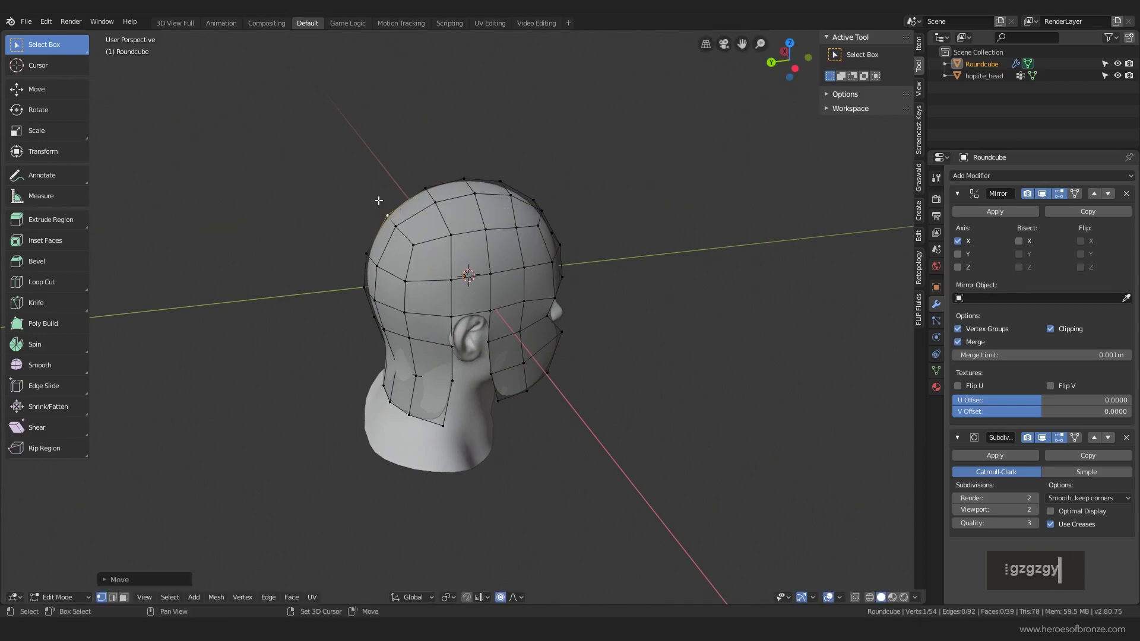
# - Move the upper forehead vertex along Y with proportional editing to clear the forehead
pyautogui.moveTo(378, 201); pyautogui.dragTo(552, 234, button='middle')
pyautogui.press('g')
pyautogui.press('x')
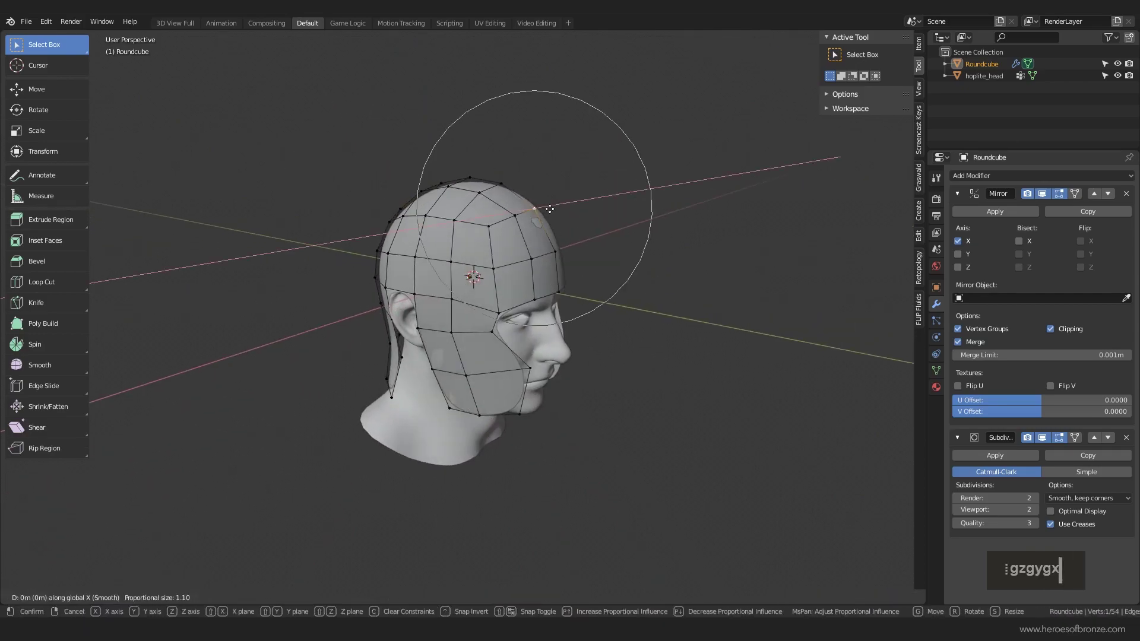
pyautogui.click(555, 209)
# - Scale the whole helmet slightly in Object Mode to fit around the head
pyautogui.press('Tab')
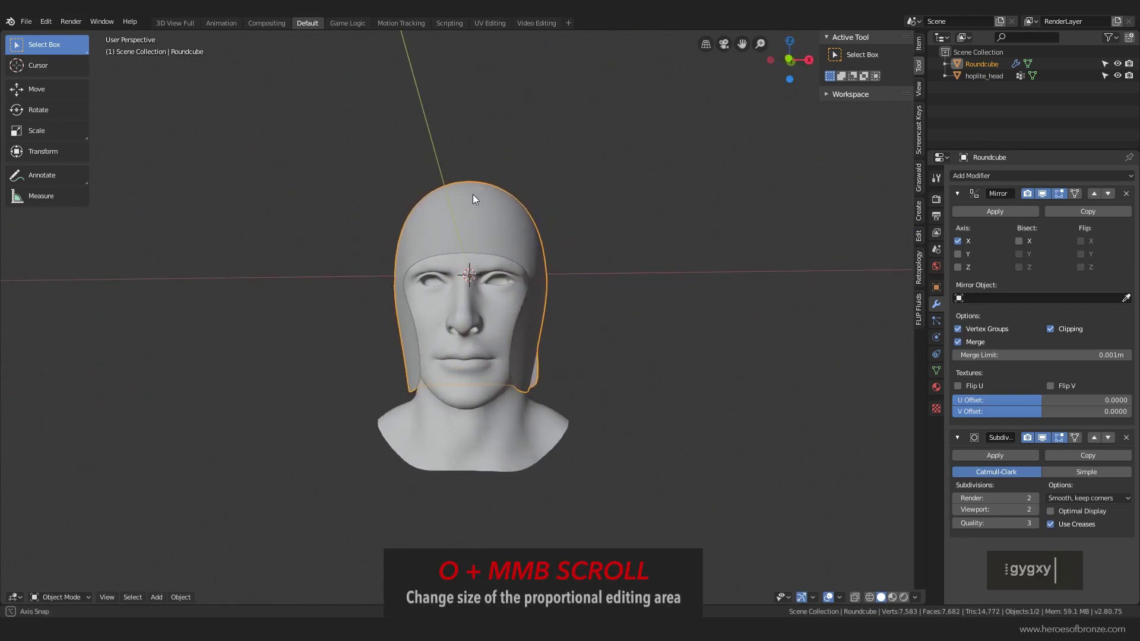
pyautogui.moveTo(472, 194); pyautogui.dragTo(676, 199, button='middle')
pyautogui.press('s')
pyautogui.click(593, 181)
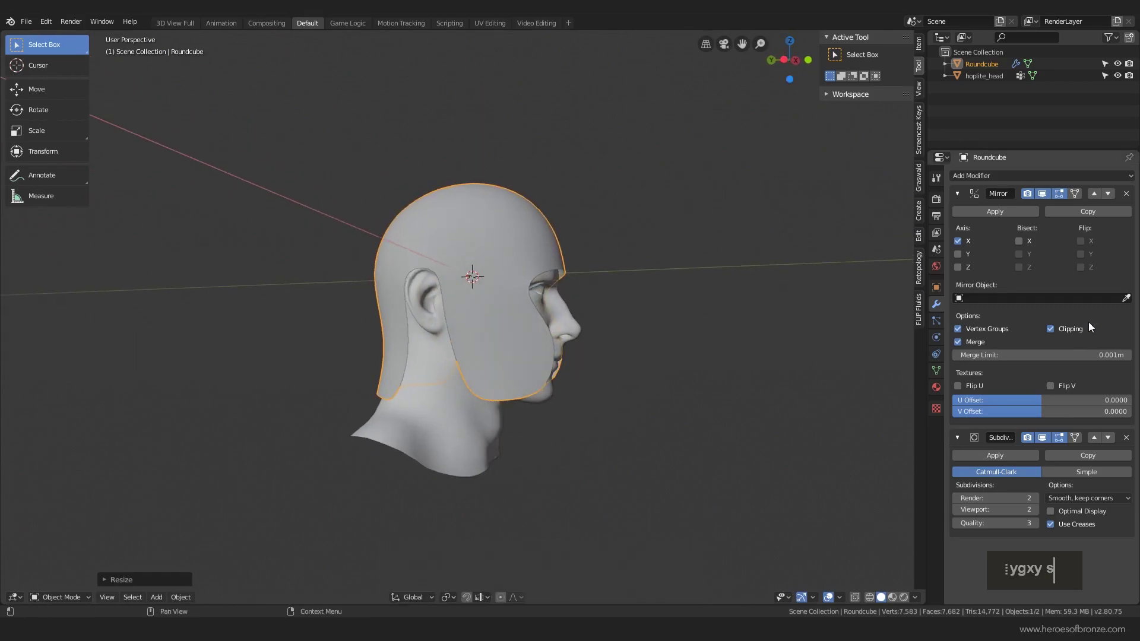
# - Add a Solidify modifier to the helmet and set its thickness to 0.03 m
pyautogui.click(957, 194)
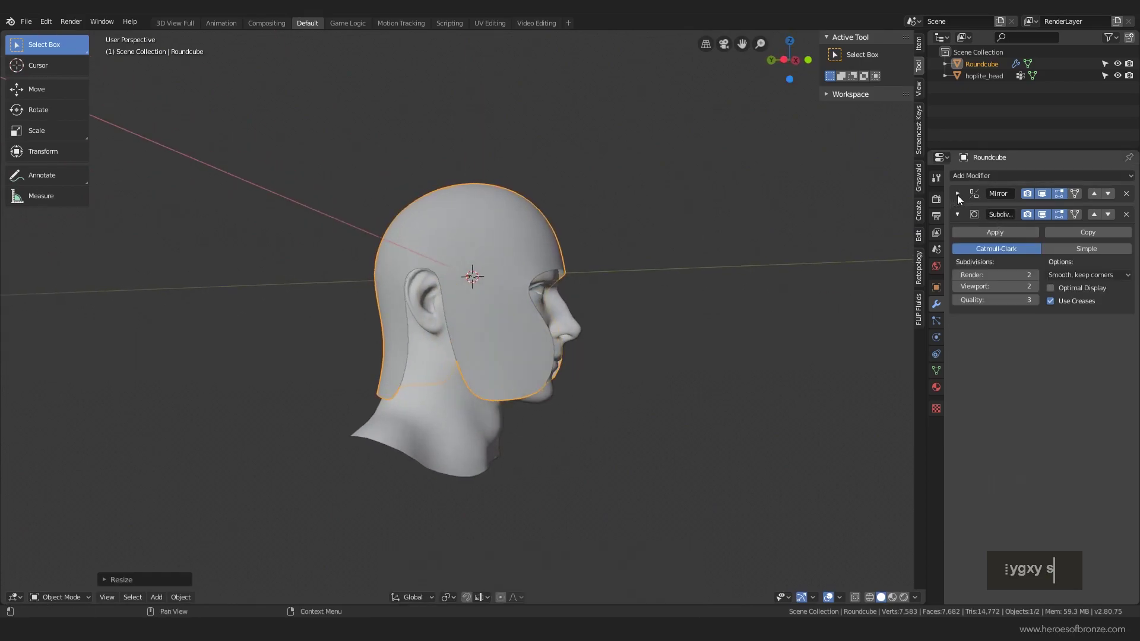
pyautogui.click(957, 214)
pyautogui.click(993, 176)
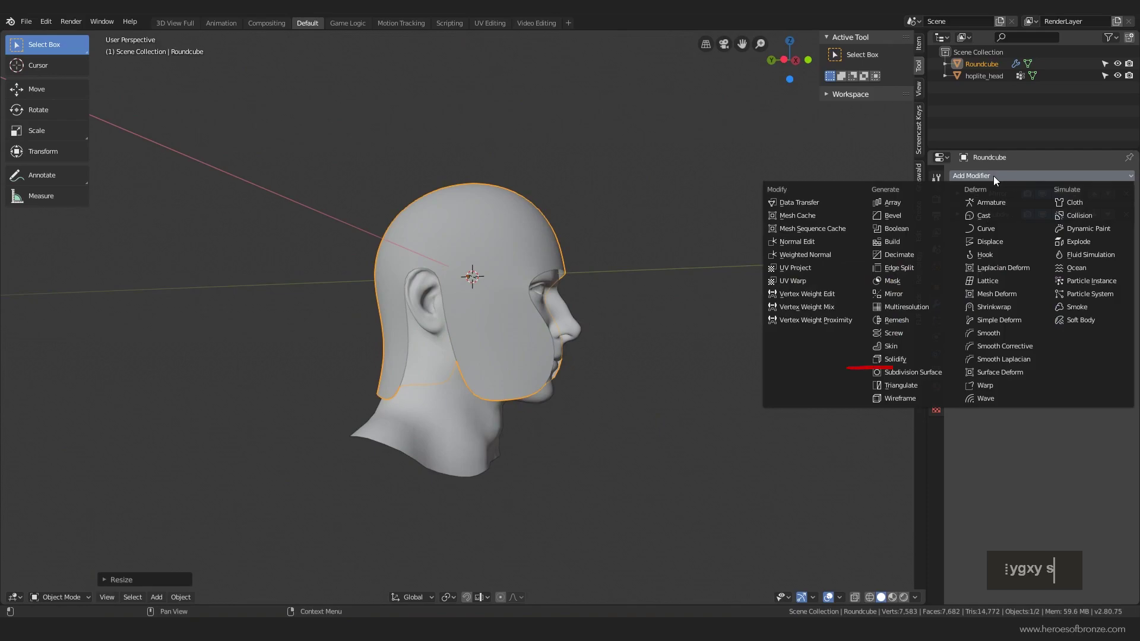
pyautogui.click(918, 361)
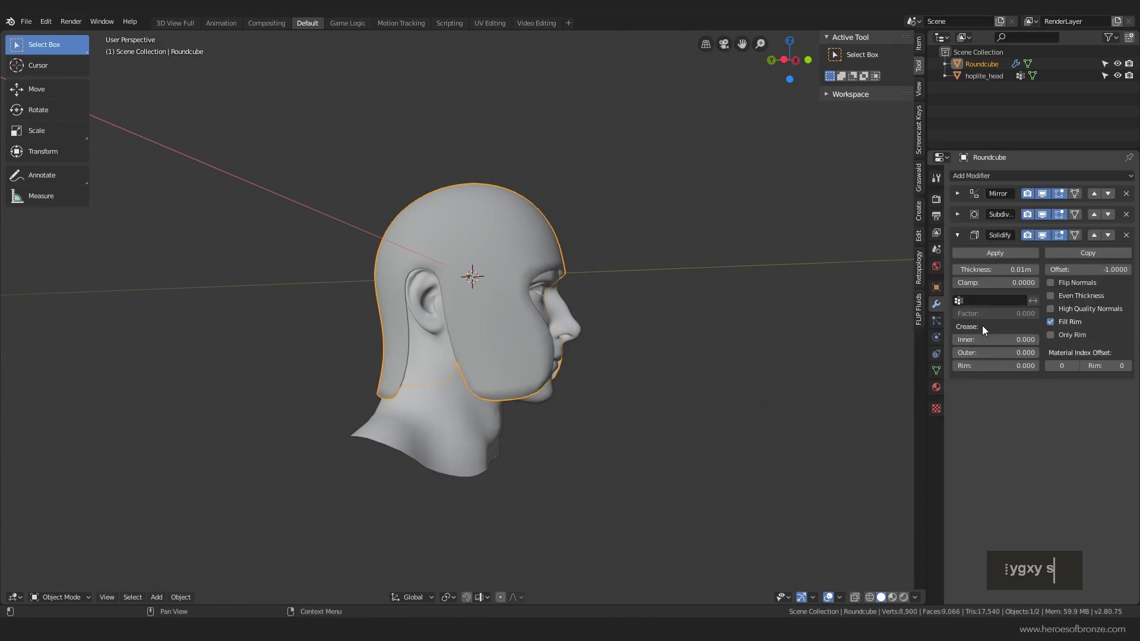
pyautogui.moveTo(637, 289); pyautogui.dragTo(583, 282, button='middle')
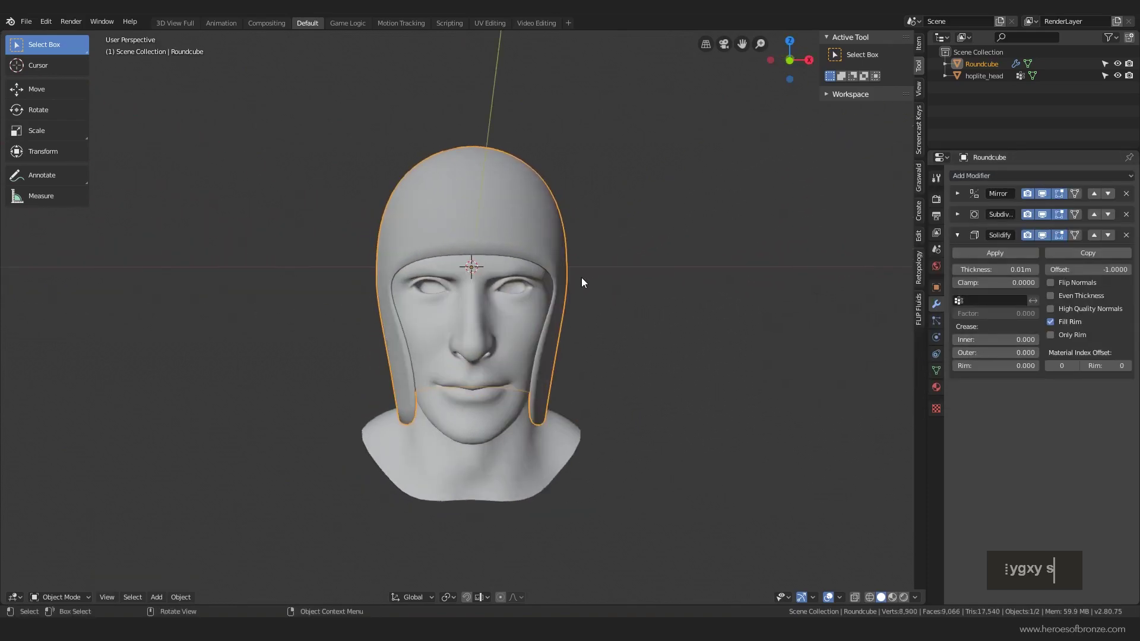
pyautogui.click(1000, 270)
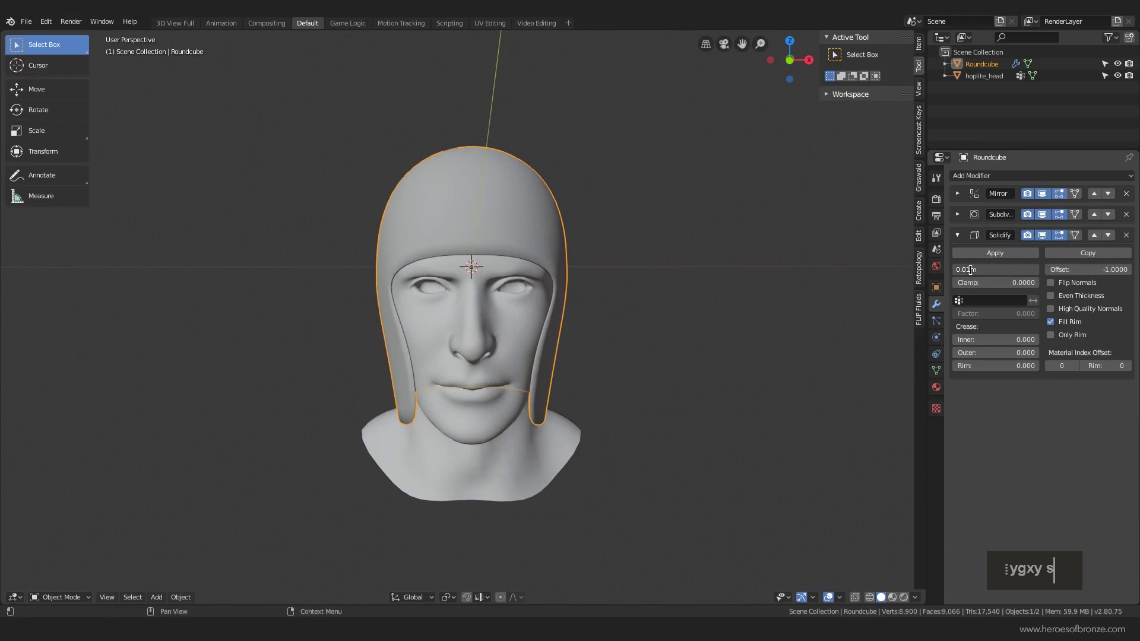
pyautogui.press('BackSpace')
pyautogui.write('3')
pyautogui.press('Return')
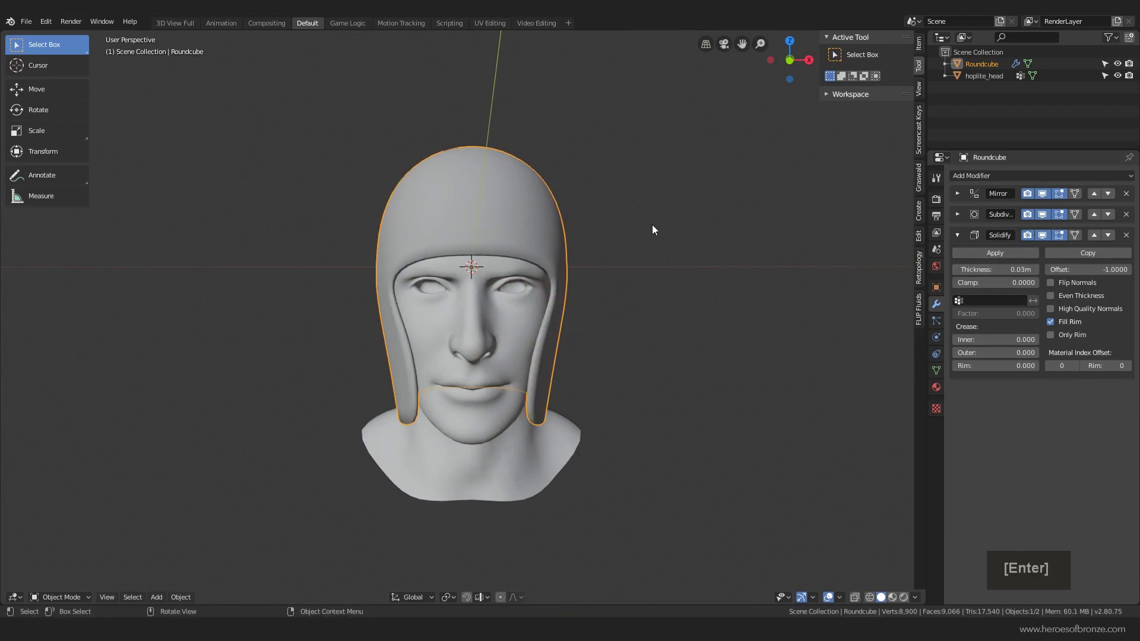
# - Add a Bevel modifier to the helmet and set its limit method to Angle
pyautogui.click(1012, 177)
pyautogui.click(907, 214)
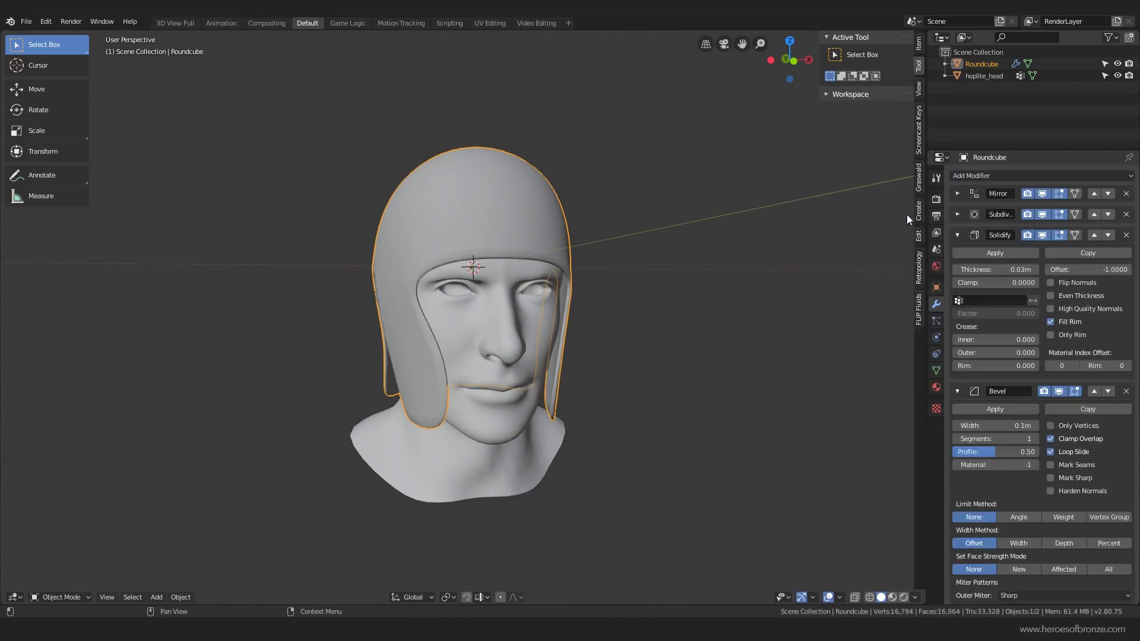
pyautogui.moveTo(626, 199); pyautogui.dragTo(816, 290, button='middle')
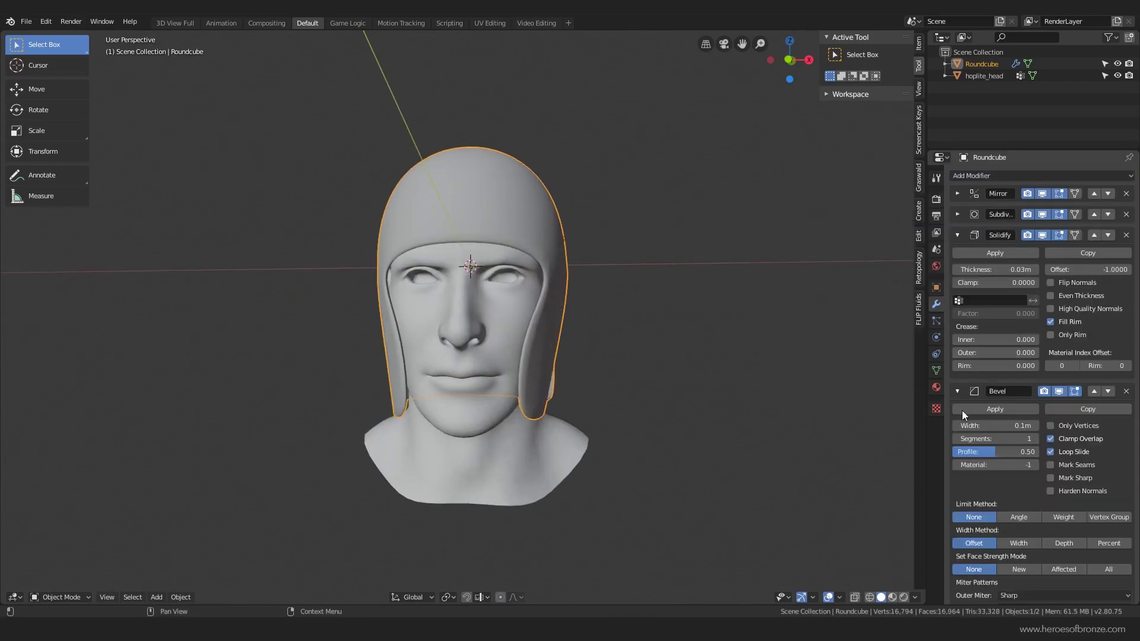
pyautogui.scroll(-2, 958, 389)
pyautogui.click(1013, 481)
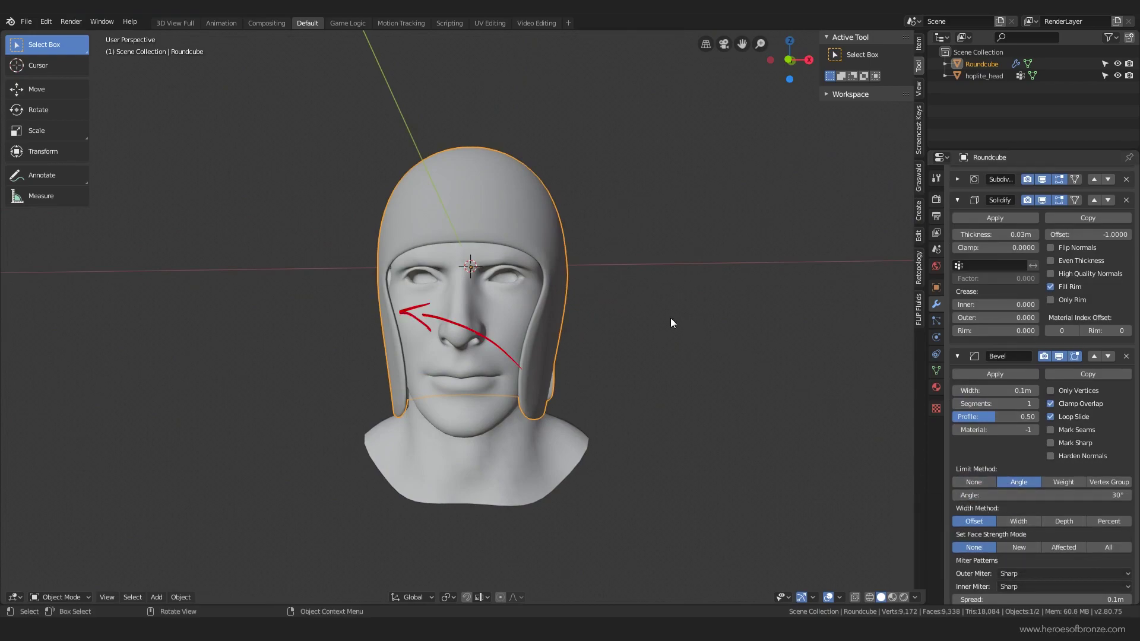
# - Select the helmet's open border edge loops around the face opening, cheek guard and neck guard in Edit Mode
pyautogui.press('Tab')
pyautogui.moveTo(615, 287); pyautogui.dragTo(532, 252, button='middle')
pyautogui.keyDown('alt'); pyautogui.keyDown('shift'); pyautogui.click(525, 414); pyautogui.keyUp('shift'); pyautogui.keyUp('alt')
pyautogui.keyDown('alt'); pyautogui.keyDown('shift'); pyautogui.click(454, 385); pyautogui.keyUp('shift'); pyautogui.keyUp('alt')
pyautogui.moveTo(454, 385); pyautogui.dragTo(504, 403, button='middle')
pyautogui.keyDown('alt'); pyautogui.keyDown('shift'); pyautogui.click(432, 414); pyautogui.keyUp('shift'); pyautogui.keyUp('alt')
# - Add a vertex group named Bevel for the selected border vertices
pyautogui.click(936, 371)
pyautogui.click(1129, 212)
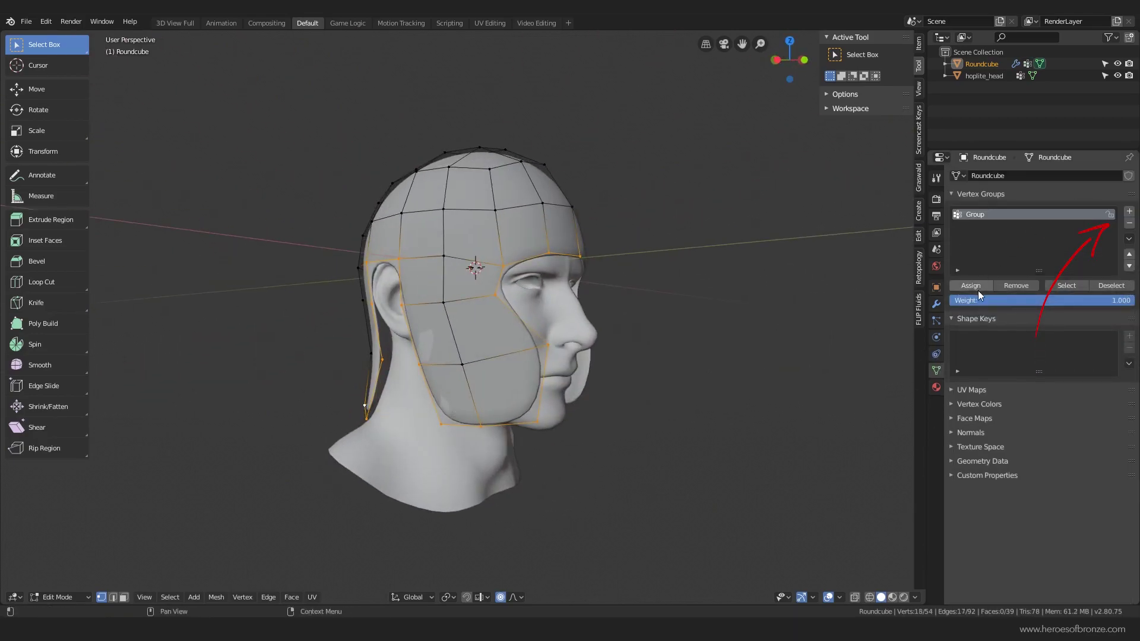
pyautogui.doubleClick(970, 217)
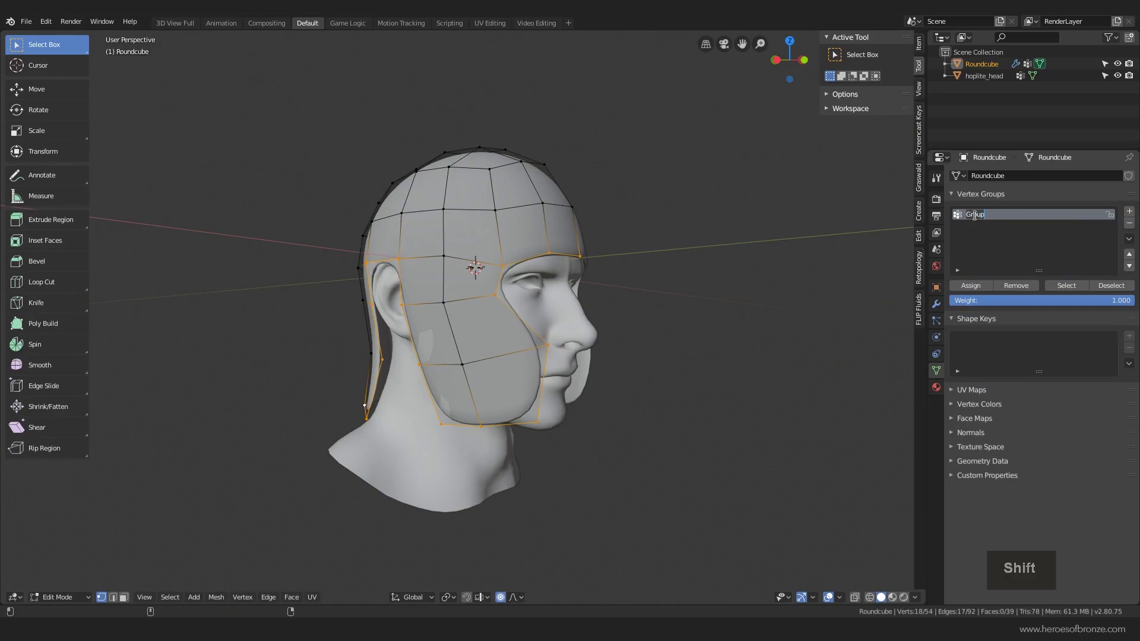
pyautogui.write('Bevel')
pyautogui.press('Return')
# - Set the Bevel modifier's limit method to Vertex Group and assign the Bevel group to it
pyautogui.press('Tab')
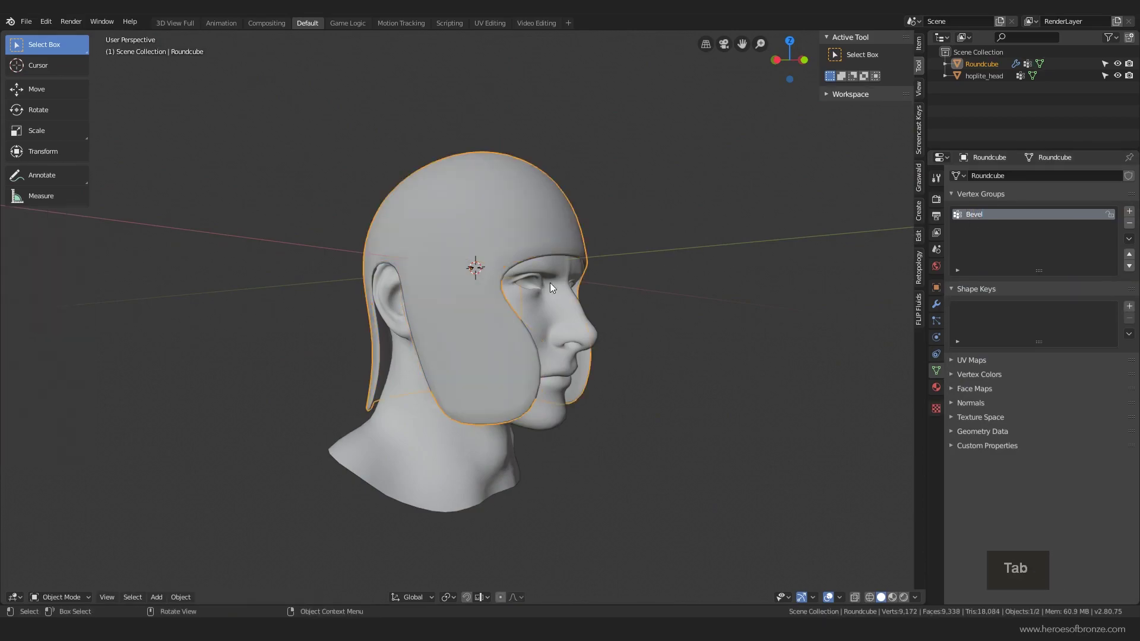
pyautogui.click(936, 305)
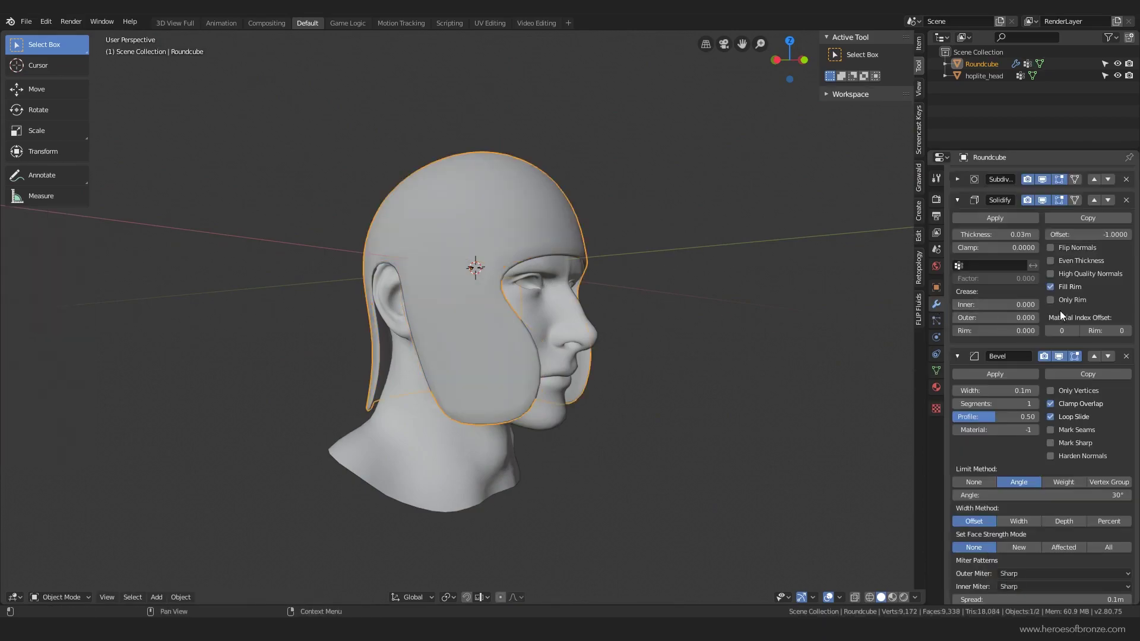
pyautogui.scroll(-2, 1023, 425)
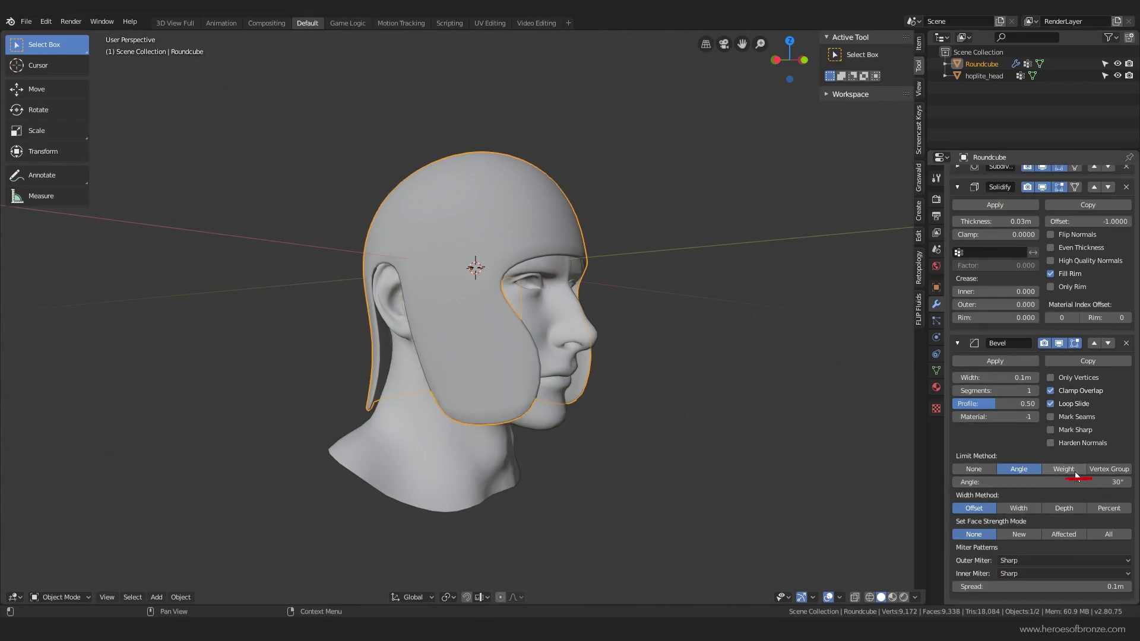
pyautogui.click(1108, 469)
pyautogui.click(1095, 493)
# - Set the Bevel modifier's width to 0.01 m with 2 segments and the Solidify thickness to 0.04 m
pyautogui.click(967, 372)
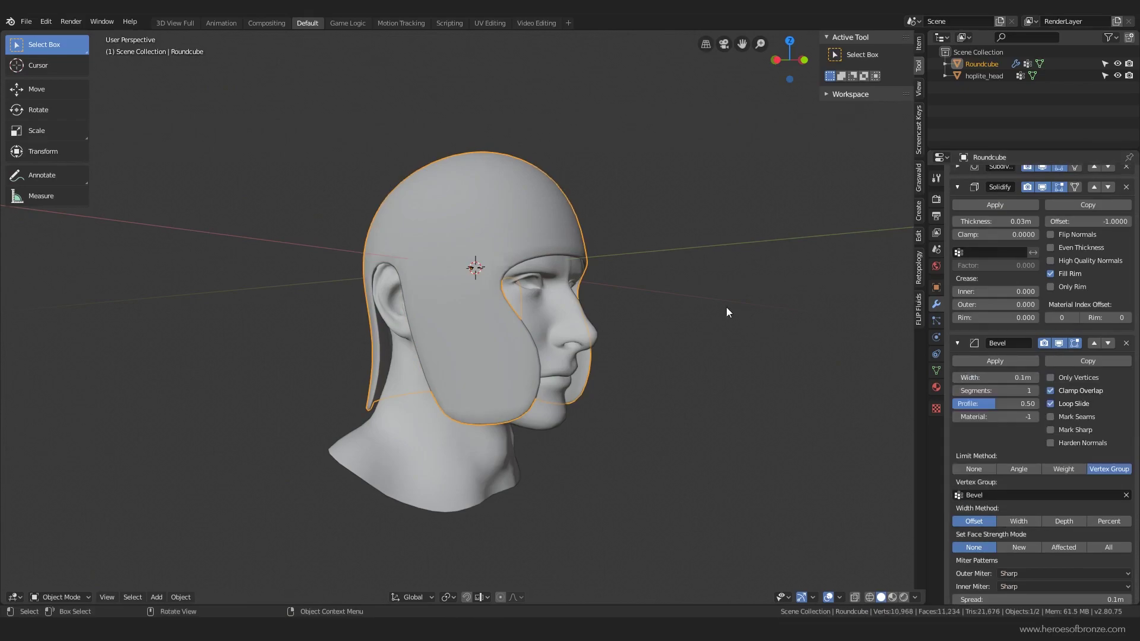
pyautogui.moveTo(725, 307); pyautogui.dragTo(600, 261, button='middle')
pyautogui.click(1059, 341)
pyautogui.click(1059, 341)
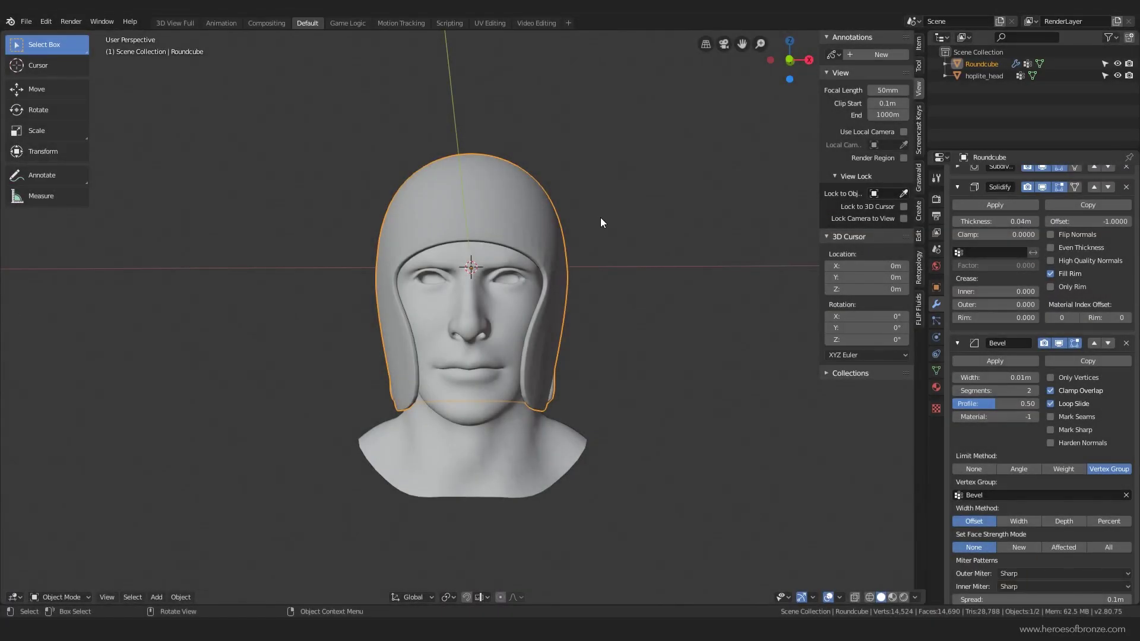
pyautogui.moveTo(494, 215); pyautogui.dragTo(526, 245, button='middle')
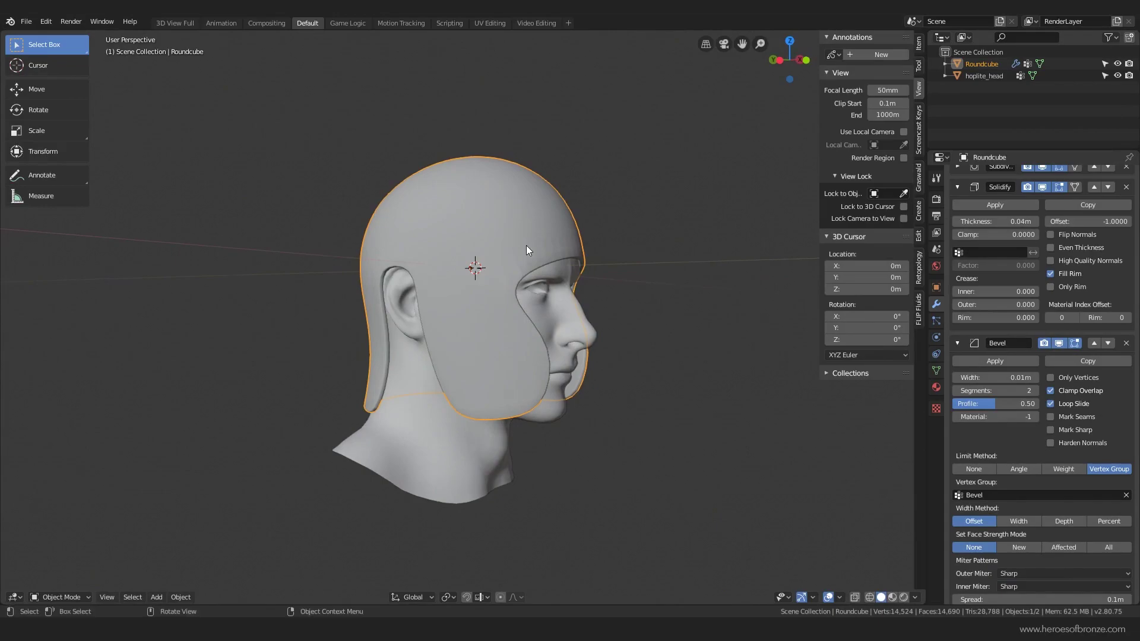
# - Raise the upper front border vertex of the cheek guard along Z in Edit Mode, using proportional editing
pyautogui.press('Tab')
pyautogui.press('g')
pyautogui.press('z')
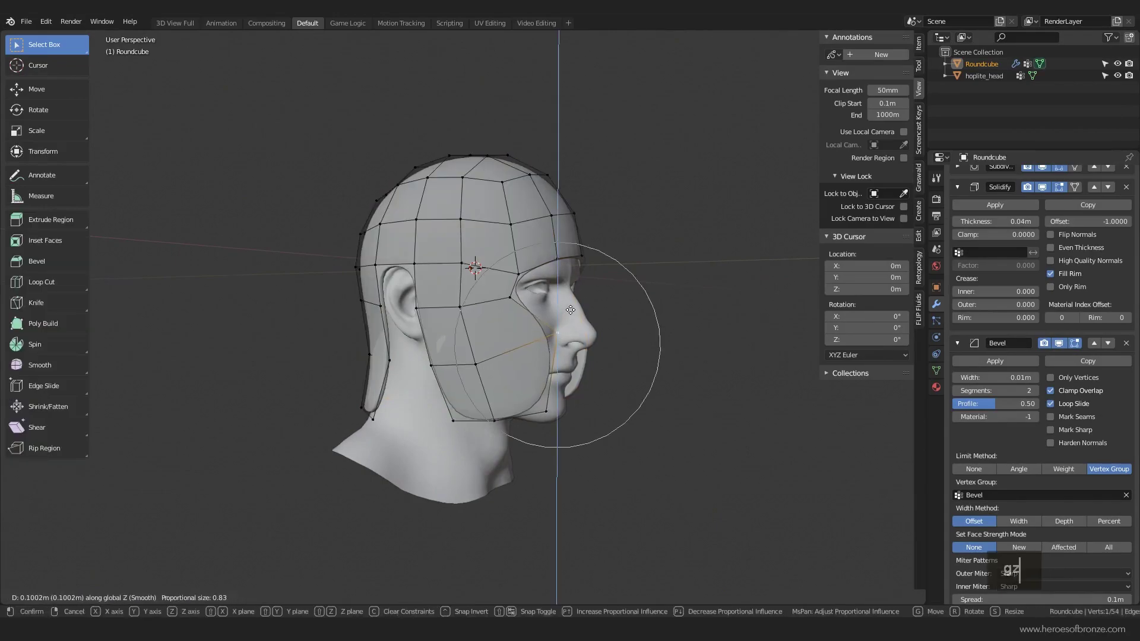
pyautogui.scroll(3, 567, 314)
pyautogui.click(577, 299)
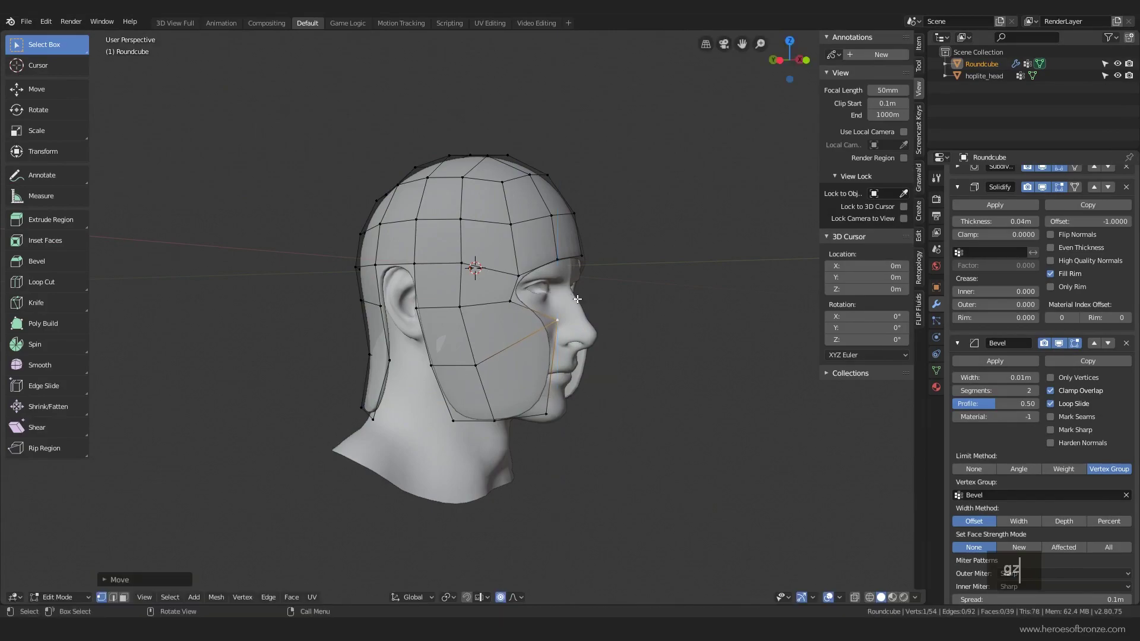
# - Slide the cheek guard's inner vertex and its lower middle border vertex along their edges to even out the shape
pyautogui.press('g')
pyautogui.press('g')
pyautogui.press('g')
pyautogui.press('g')
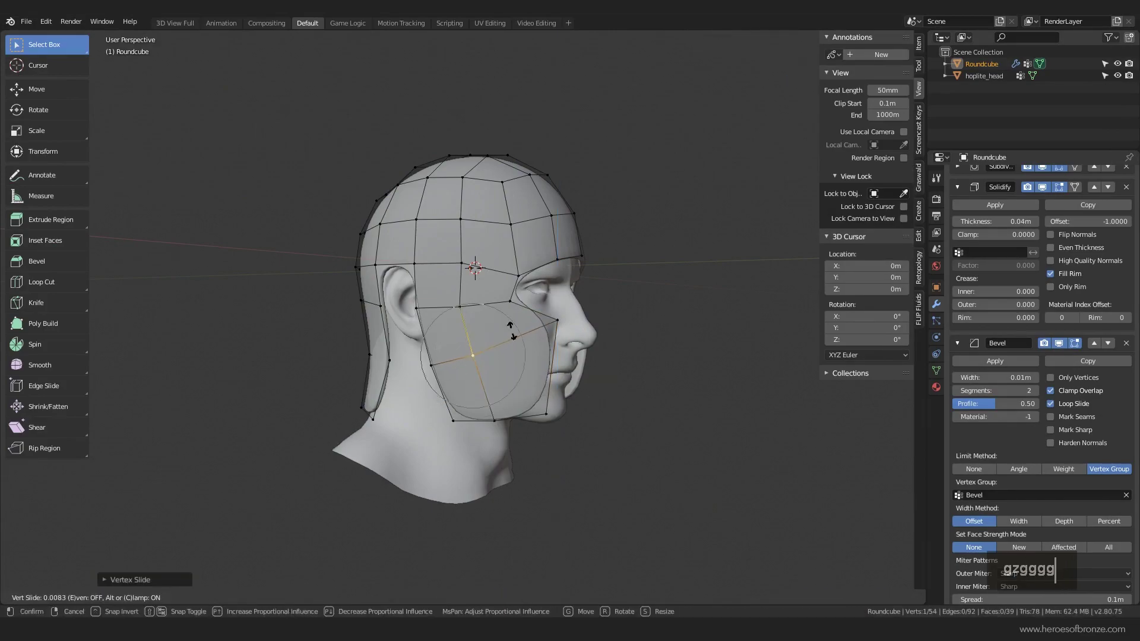
pyautogui.click(511, 331)
pyautogui.click(492, 421)
pyautogui.press('g')
pyautogui.press('g')
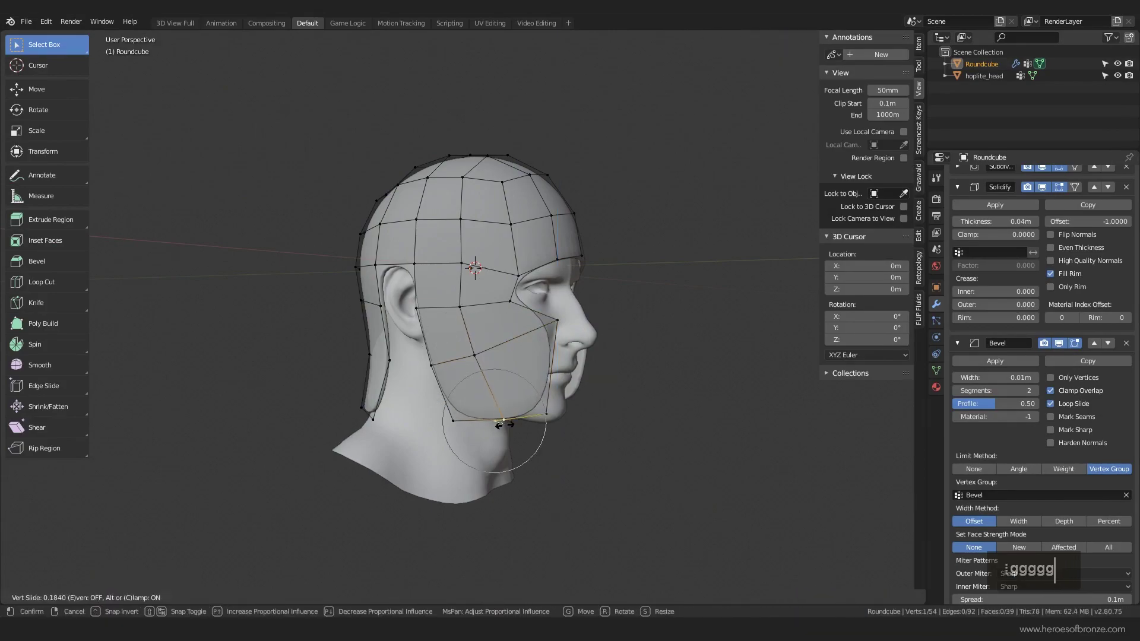
pyautogui.click(507, 425)
pyautogui.press('Tab')
pyautogui.moveTo(533, 336)
pyautogui.mouseDown(button='middle')
pyautogui.moveTo(451, 329)
pyautogui.moveTo(643, 344)
pyautogui.moveTo(496, 335)
pyautogui.moveTo(528, 343)
pyautogui.mouseUp(button='middle')
pyautogui.press('Tab')
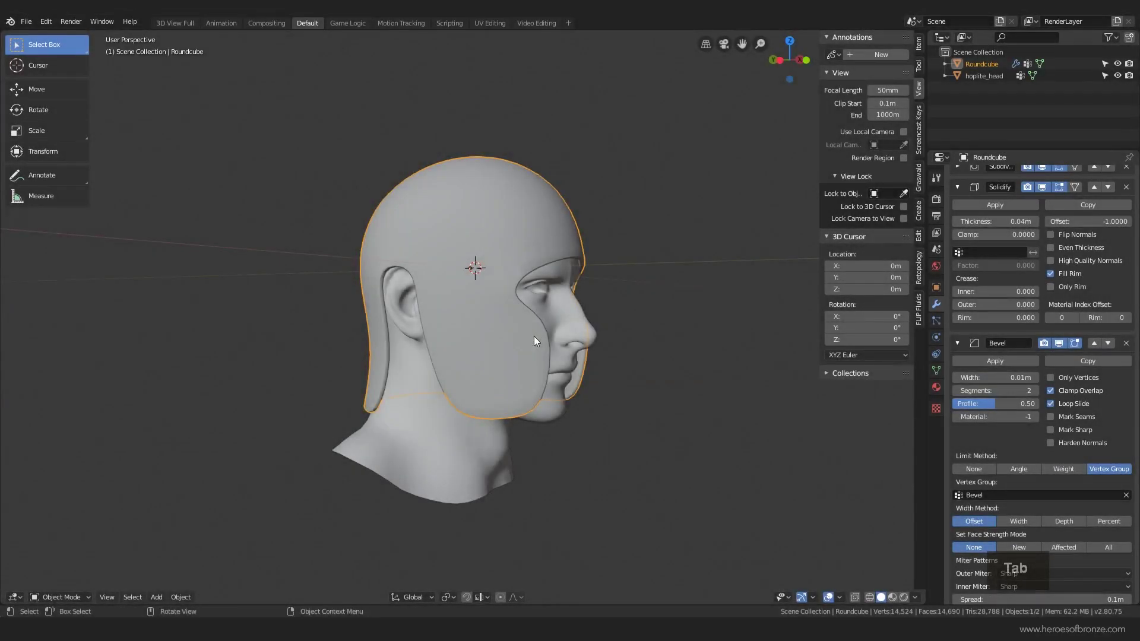
# - Knife-cut a new edge across the back of the neck guard, just above and parallel to its lower border
pyautogui.moveTo(533, 336); pyautogui.dragTo(492, 340, button='middle')
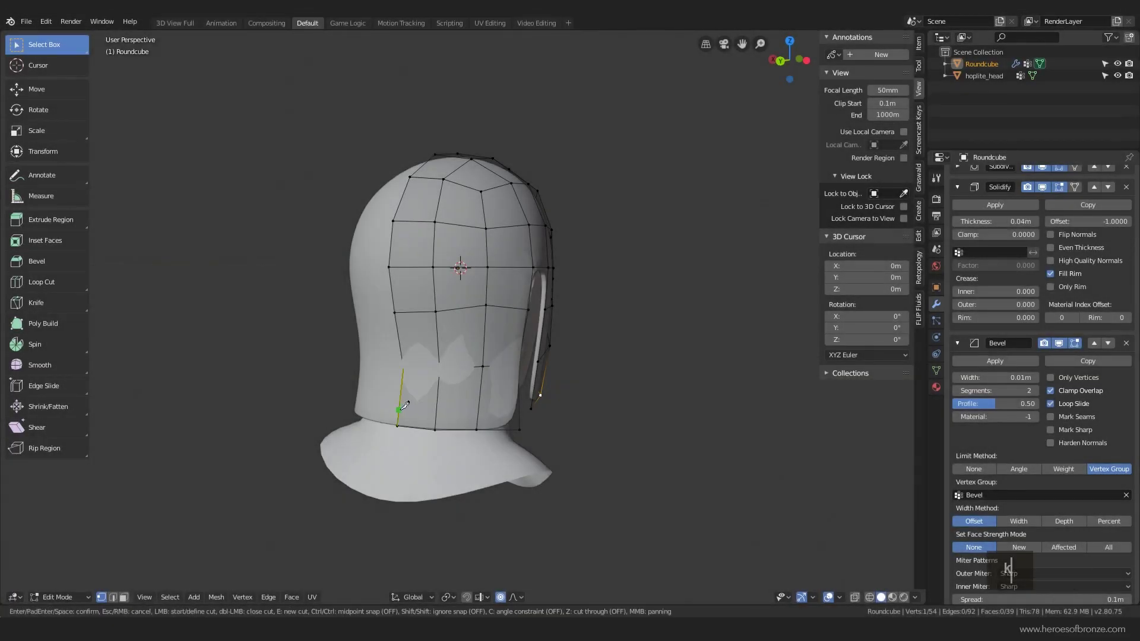
pyautogui.press('k')
pyautogui.click(397, 416)
pyautogui.click(438, 417)
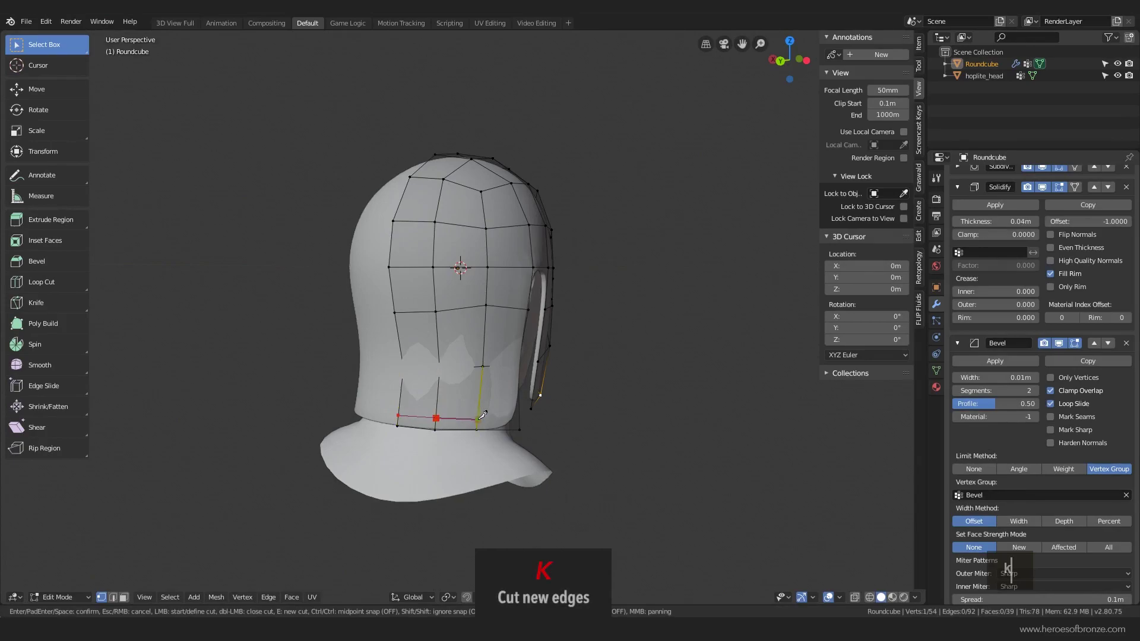
pyautogui.press('Return')
# - Knife-cut a vertical edge down the neck guard behind the ear, from ear-top level to the lower border
pyautogui.moveTo(438, 417); pyautogui.dragTo(444, 307, button='middle')
pyautogui.hotkey('ctrl', 'r')
pyautogui.press('Escape')
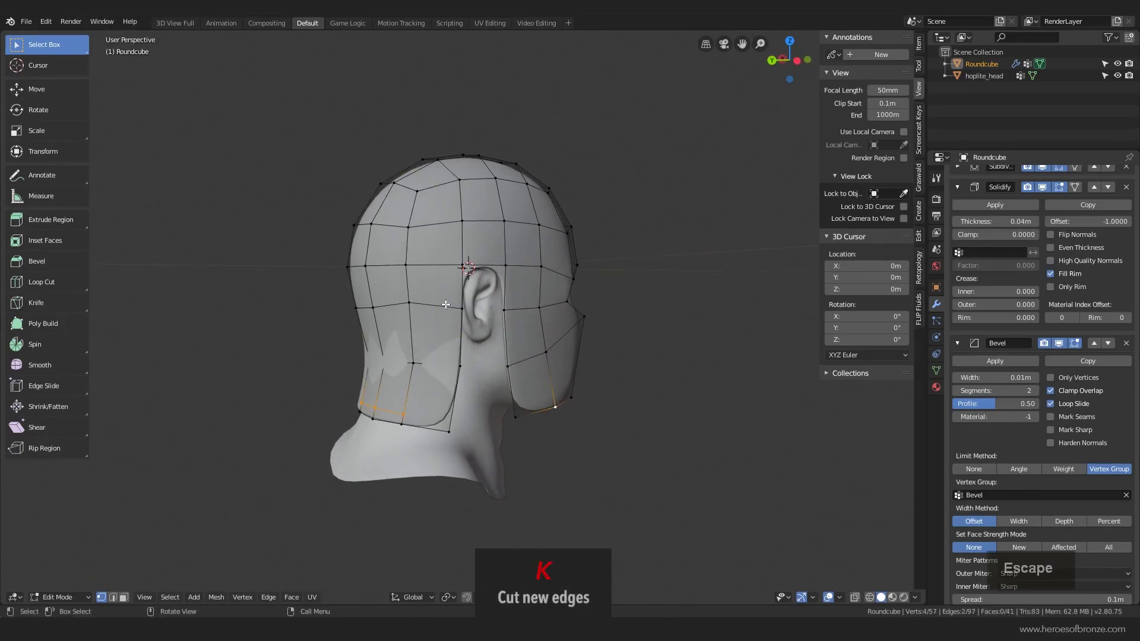
pyautogui.click(451, 265)
pyautogui.click(450, 365)
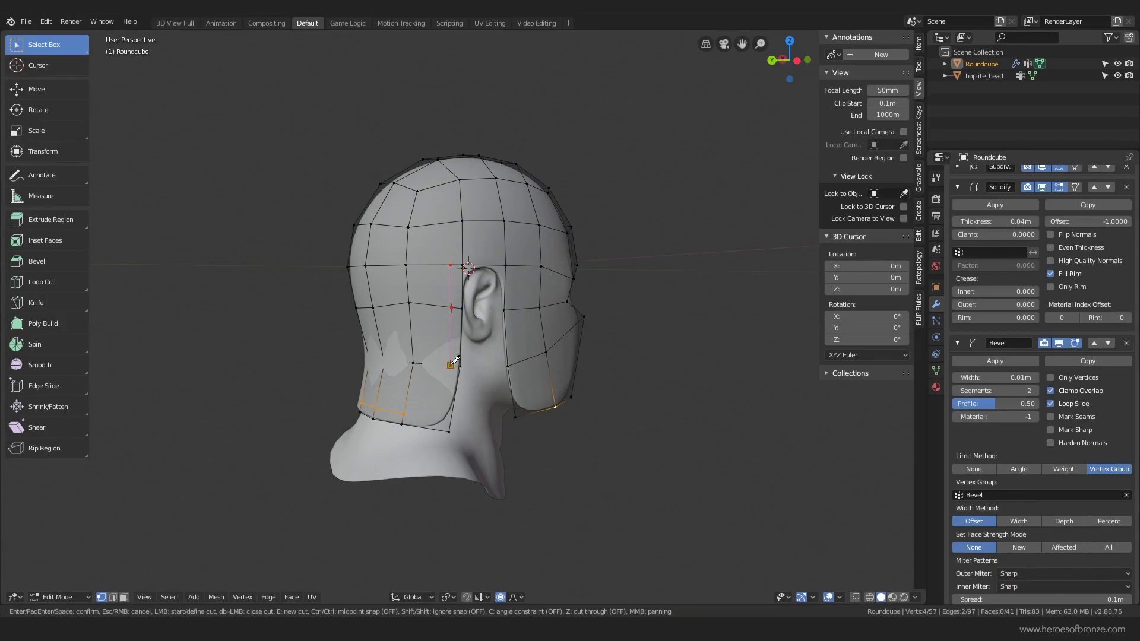
pyautogui.click(442, 429)
pyautogui.press('Return')
# - Extend the neck guard's lower cut with the Knife tool to the guard's side border below the ear
pyautogui.press('k')
pyautogui.click(403, 416)
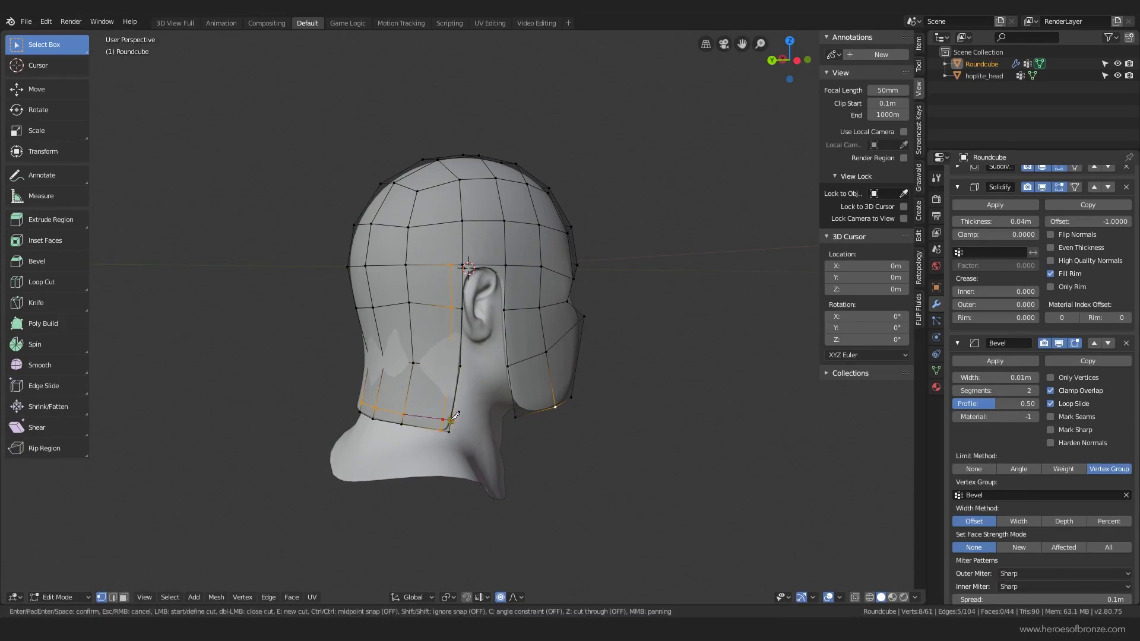
pyautogui.click(451, 421)
pyautogui.press('Return')
# - Knife-cut an edge over the ear opening and down the cheek guard's rear border to its lower edge
pyautogui.moveTo(439, 267); pyautogui.dragTo(413, 266, button='middle')
pyautogui.press('k')
pyautogui.click(418, 267)
pyautogui.click(429, 259)
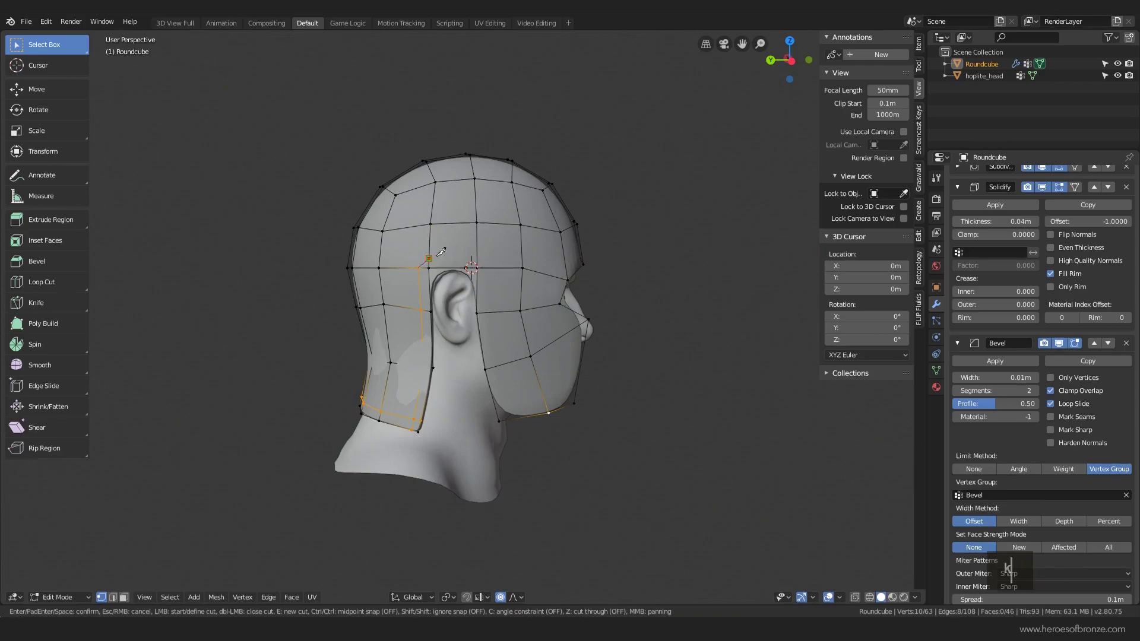
pyautogui.click(487, 267)
pyautogui.click(484, 312)
pyautogui.click(493, 367)
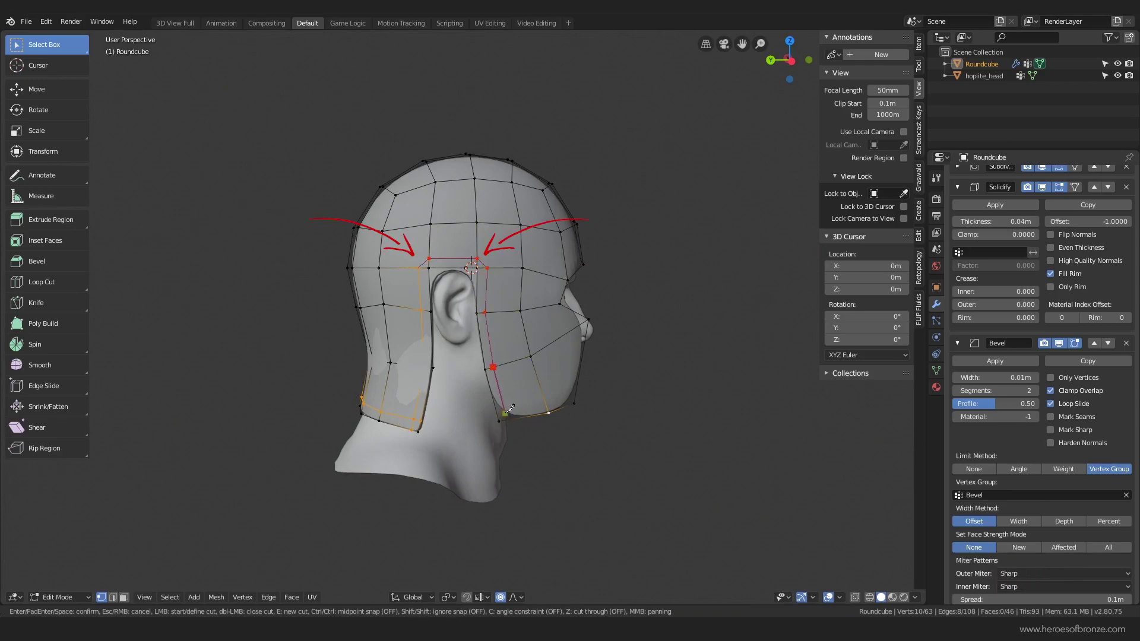
pyautogui.click(511, 418)
pyautogui.press('Return')
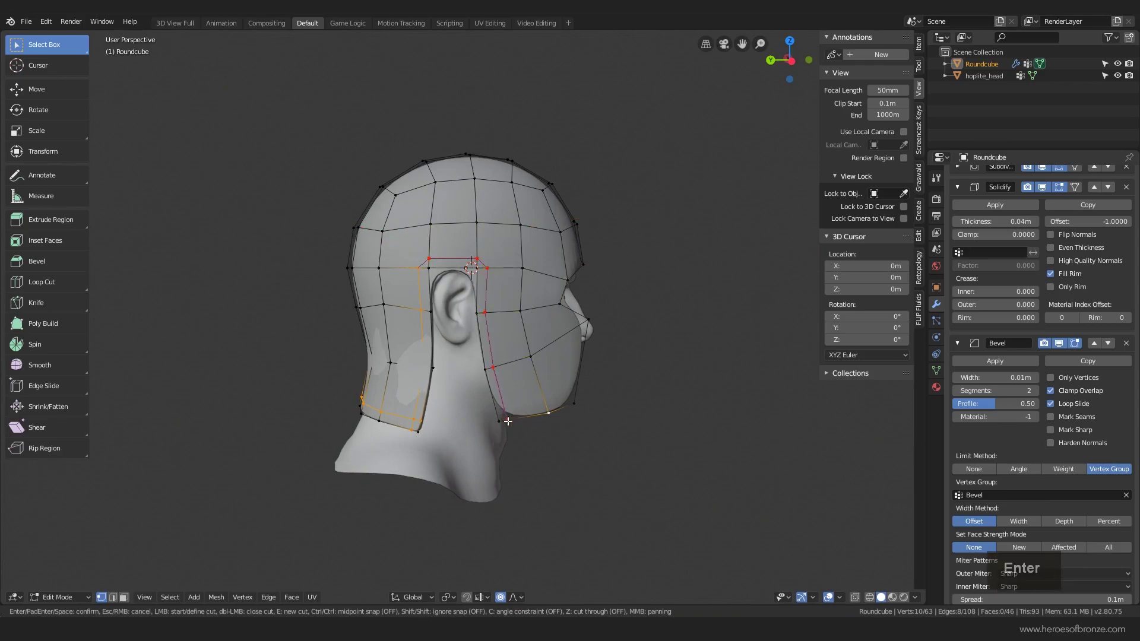
# - Knife-cut an edge along the cheek guard's front border, around the eye opening and across the brow to the centreline
pyautogui.moveTo(511, 417); pyautogui.dragTo(534, 414, button='middle')
pyautogui.press('k')
pyautogui.click(535, 419)
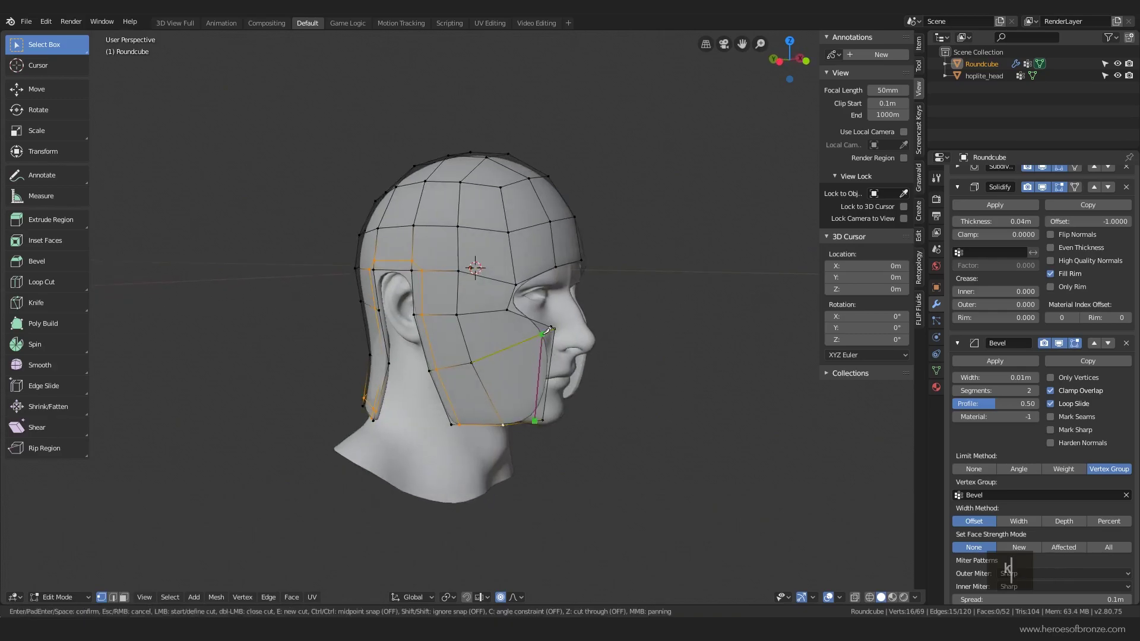
pyautogui.click(502, 302)
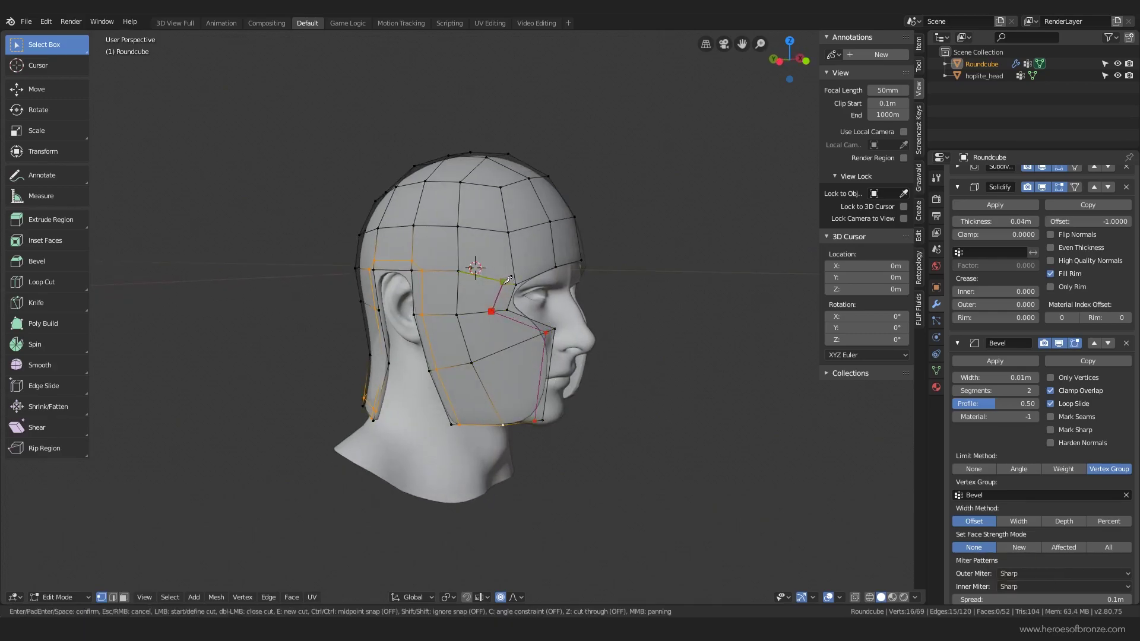
pyautogui.click(581, 253)
pyautogui.press('Return')
pyautogui.moveTo(581, 277)
pyautogui.mouseDown(button='middle')
pyautogui.moveTo(491, 277)
pyautogui.moveTo(592, 279)
pyautogui.mouseUp(button='middle')
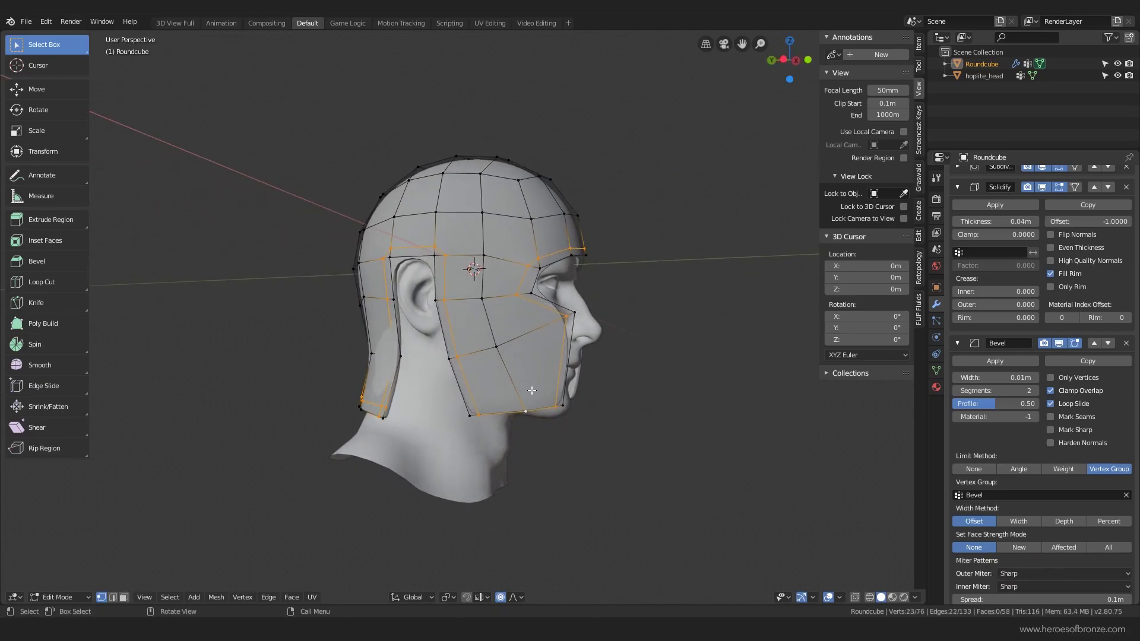
# - Knife-cut an edge across the bottom of the cheek guard, just above its lower border
pyautogui.press('k')
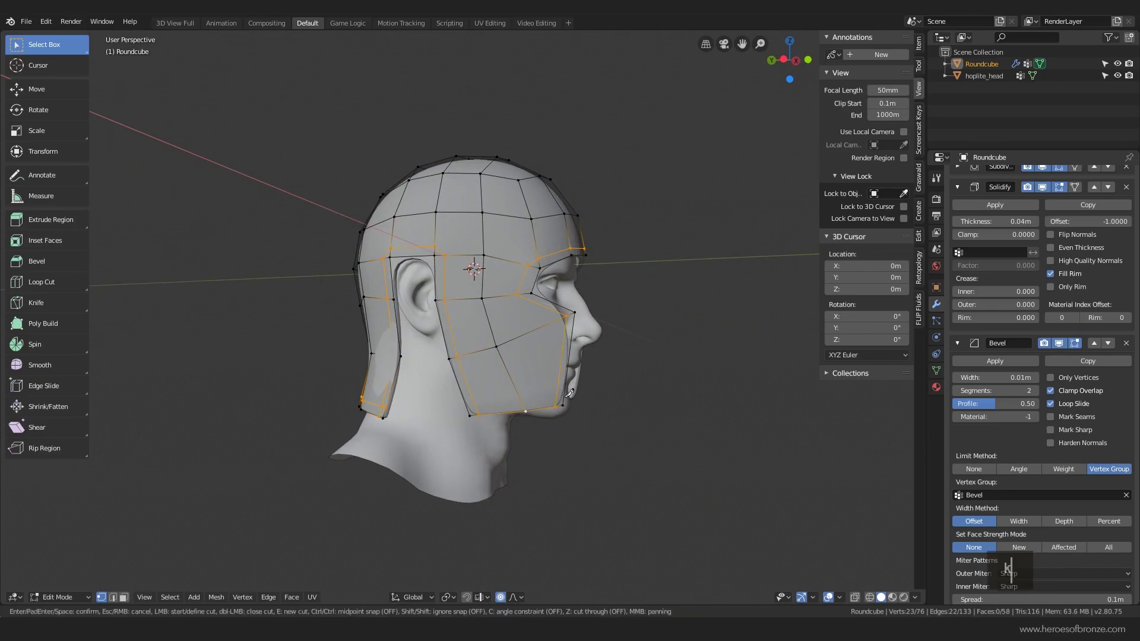
pyautogui.click(564, 395)
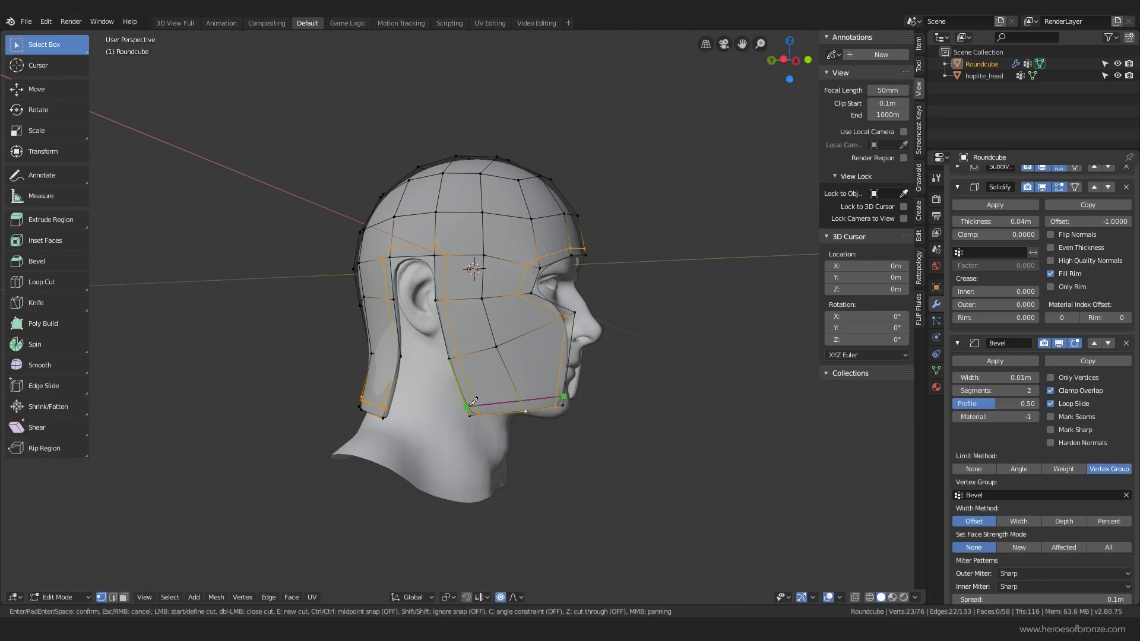
pyautogui.click(469, 406)
pyautogui.press('Return')
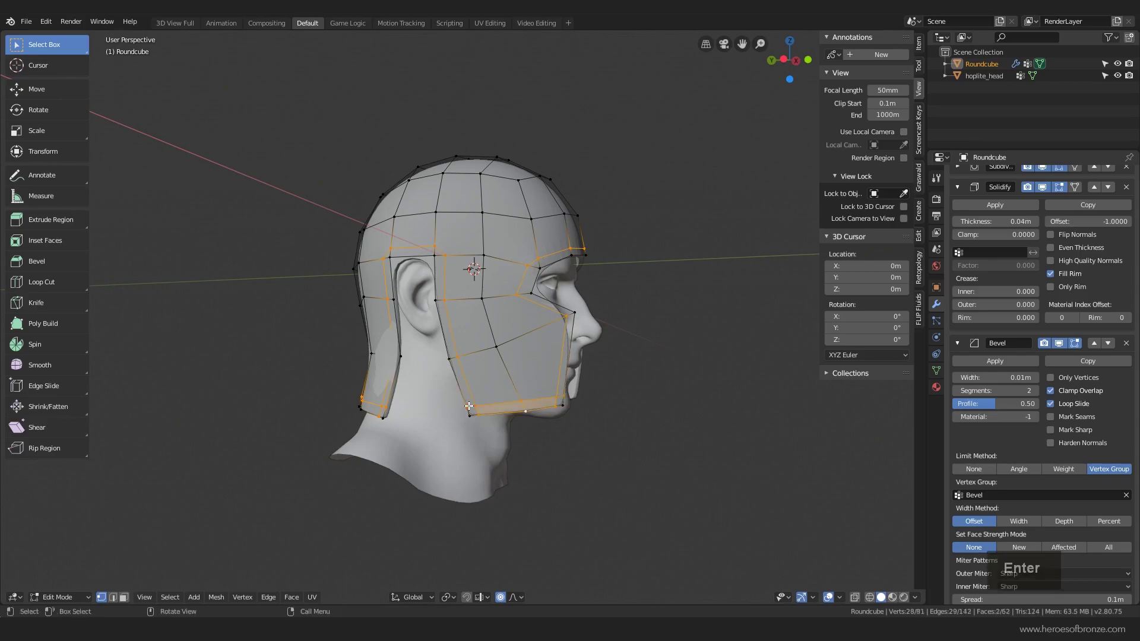
# - Dissolve the two outer corner vertices at the bottom of the cheek guard
pyautogui.press('ctrl')
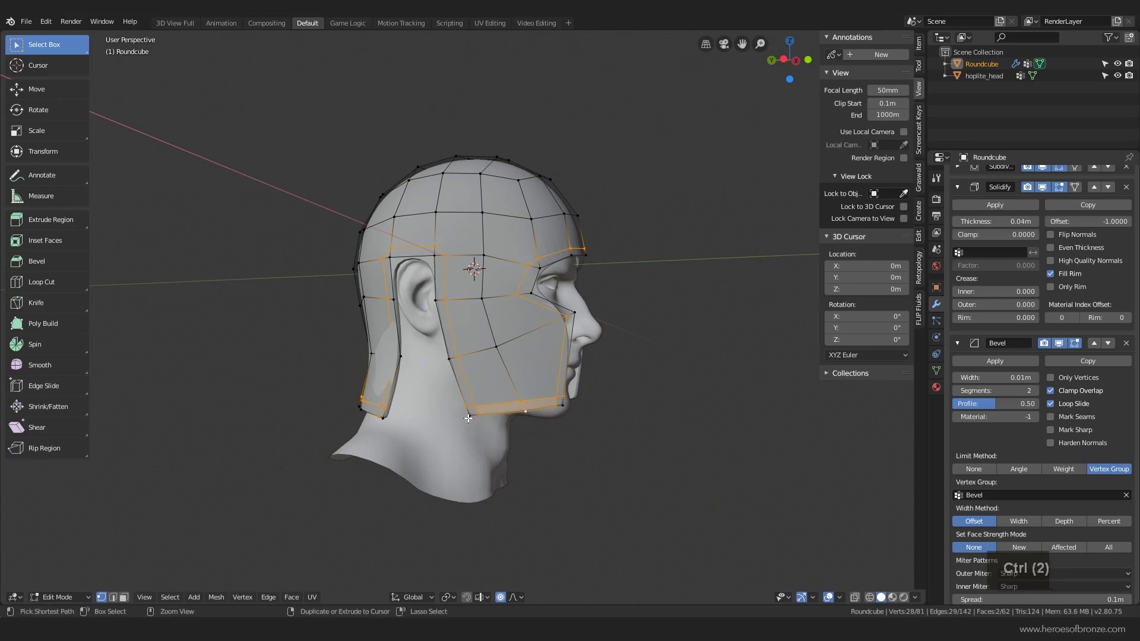
pyautogui.hotkey('ctrl', 'z')
pyautogui.hotkey('ctrl', 'z')
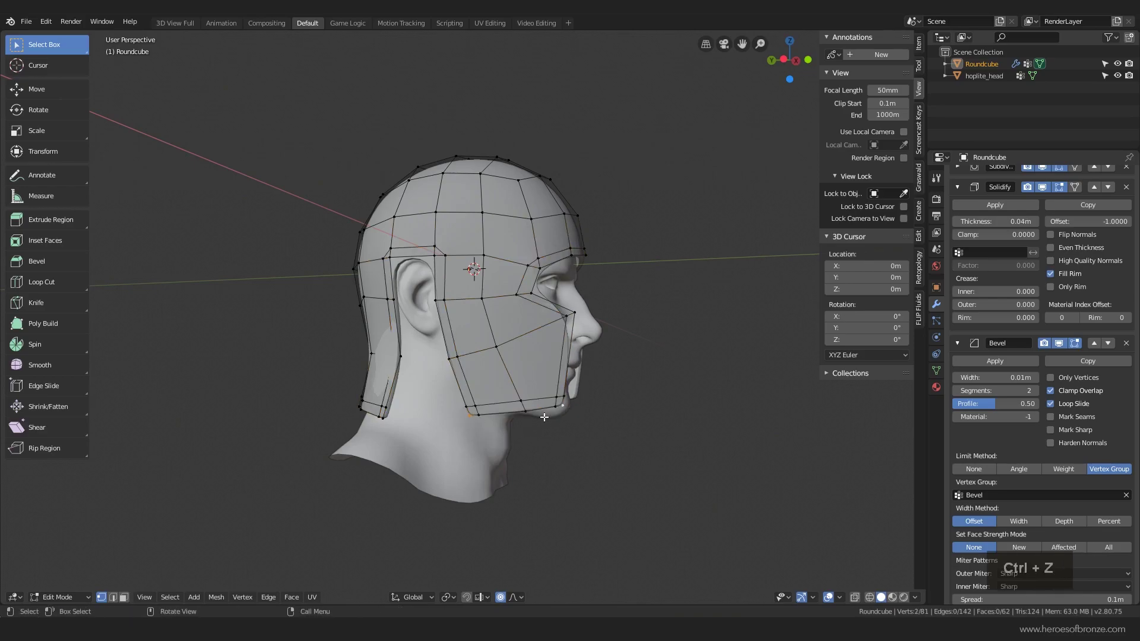
pyautogui.press('Delete')
pyautogui.click(516, 482)
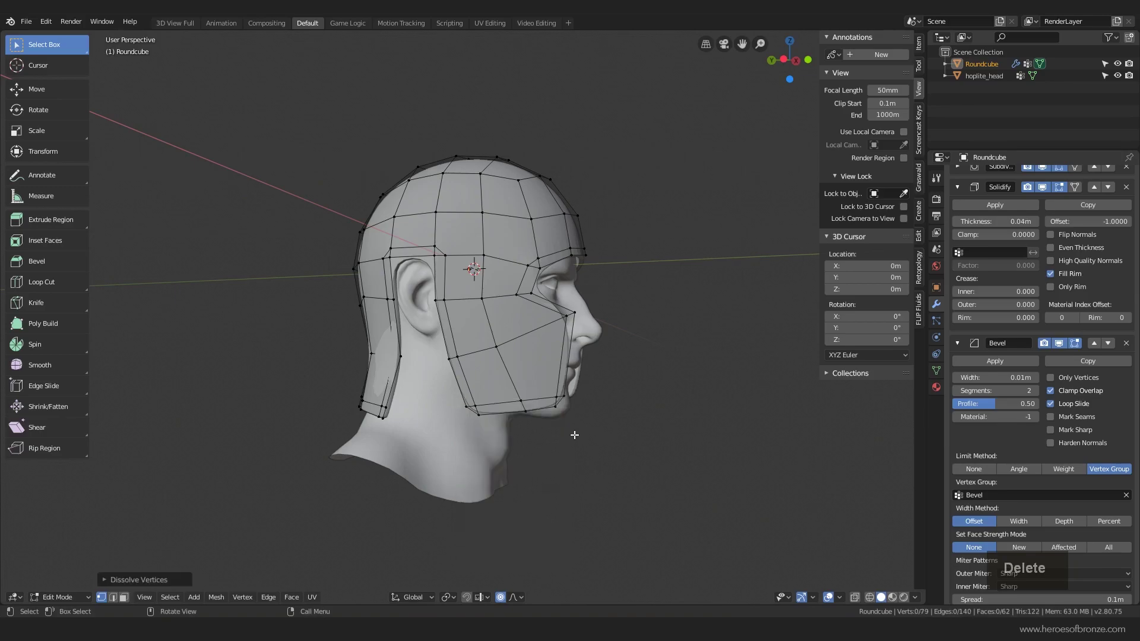
# - Dissolve the outer corner vertex at the bottom of the neck guard and return to Object Mode
pyautogui.moveTo(575, 435); pyautogui.dragTo(553, 418, button='middle')
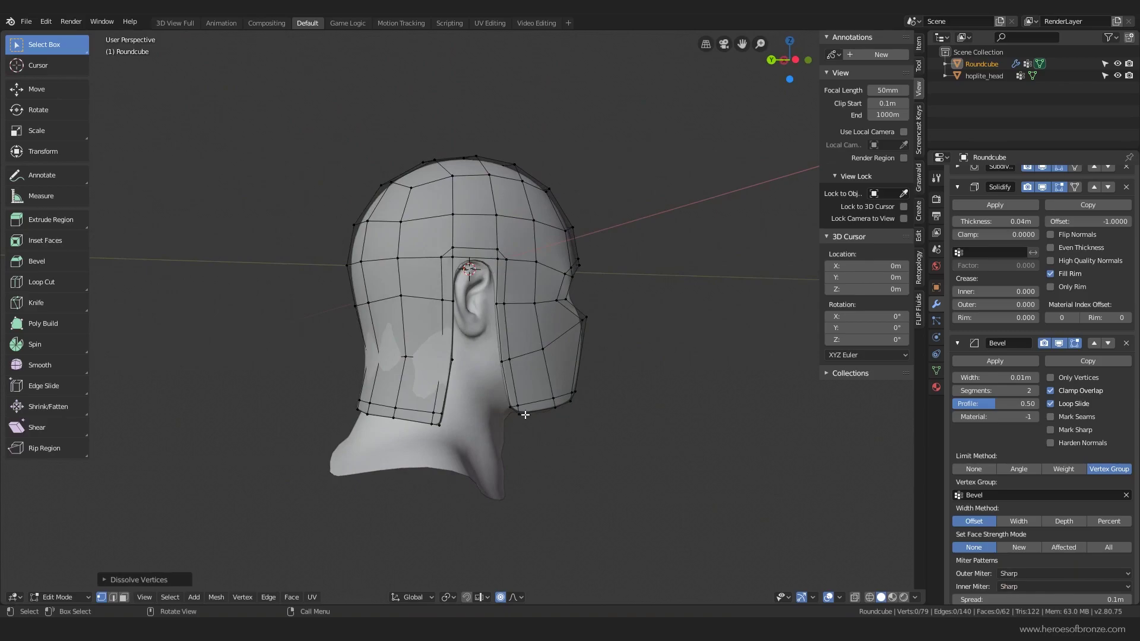
pyautogui.click(443, 427)
pyautogui.moveTo(443, 426); pyautogui.dragTo(490, 431, button='middle')
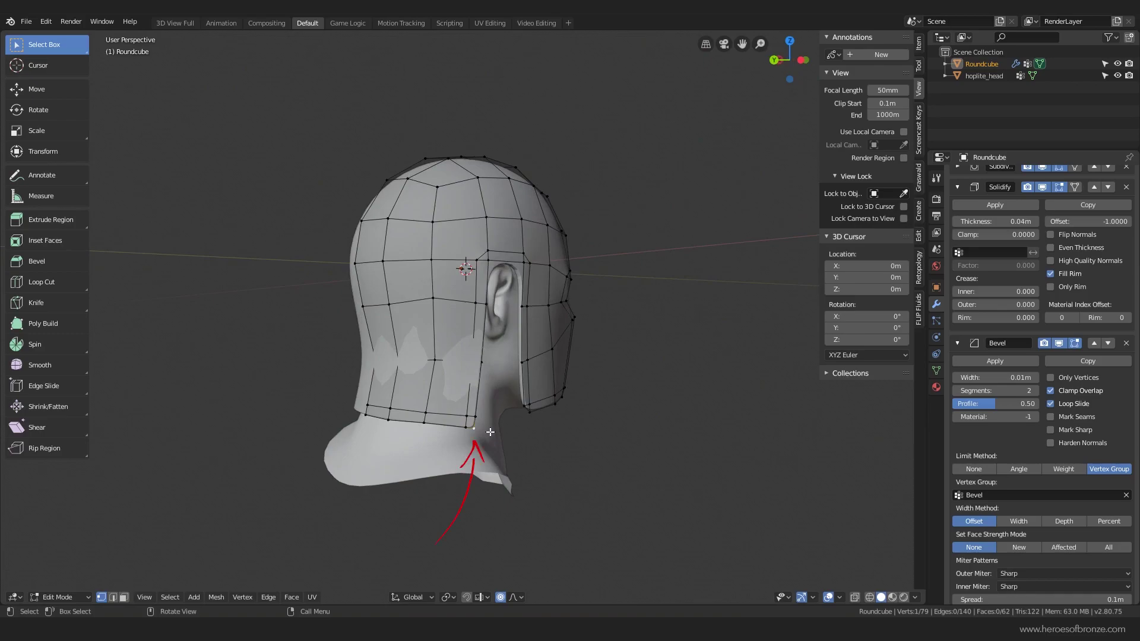
pyautogui.press('Delete')
pyautogui.click(489, 433)
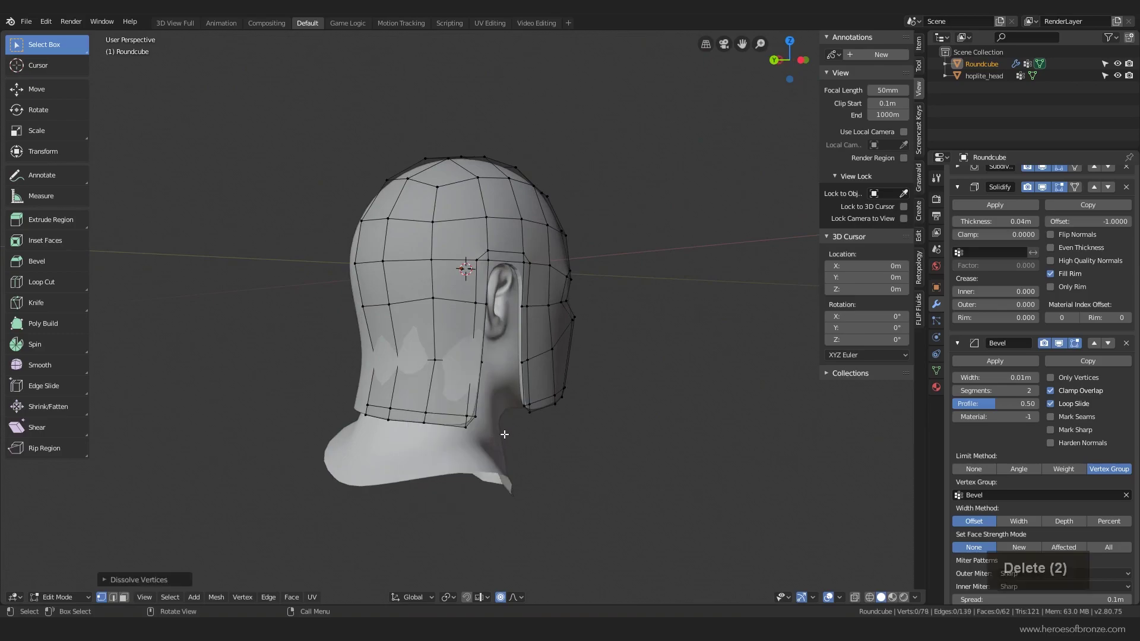
pyautogui.moveTo(496, 434); pyautogui.dragTo(459, 436, button='middle')
pyautogui.scroll(2, 463, 426)
pyautogui.scroll(-4, 459, 437)
pyautogui.press('Tab')
pyautogui.moveTo(570, 261); pyautogui.dragTo(478, 270, button='middle')
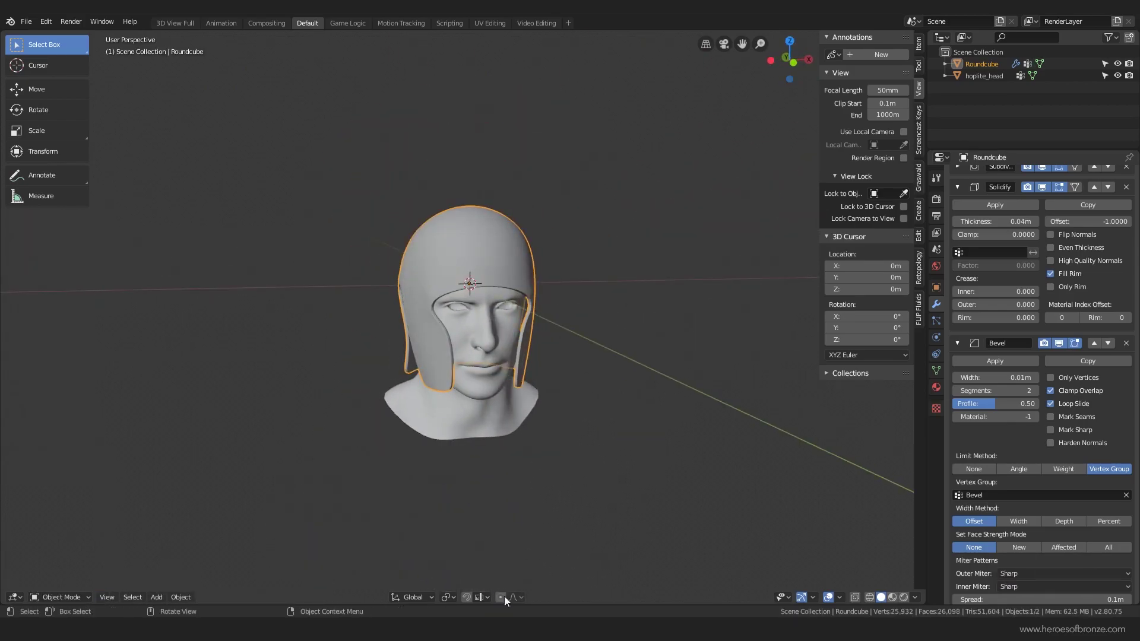
# - Slide a vertex on the helmet's dome along its edge in Edit Mode and turn off proportional editing
pyautogui.press('Tab')
pyautogui.moveTo(503, 178); pyautogui.dragTo(474, 234, button='middle')
pyautogui.click(498, 251)
pyautogui.press('g')
pyautogui.press('g')
pyautogui.click(527, 228)
pyautogui.press('o')
# - Slide two more vertices on the front of the dome along their edges to even out the forehead topology
pyautogui.click(535, 239)
pyautogui.press('g')
pyautogui.press('g')
pyautogui.click(567, 209)
pyautogui.click(506, 234)
pyautogui.press('g')
pyautogui.press('g')
pyautogui.click(531, 207)
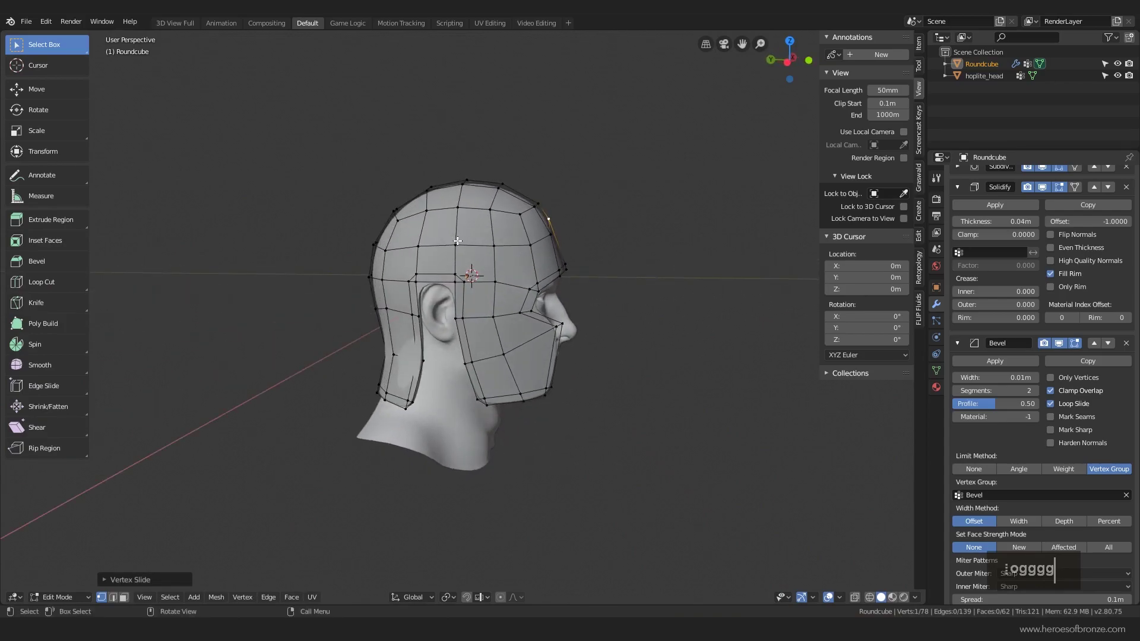
# - Slide the two vertices above the ear opening downward along their edges
pyautogui.press('g')
pyautogui.press('g')
pyautogui.click(476, 247)
pyautogui.click(420, 245)
pyautogui.press('g')
pyautogui.press('g')
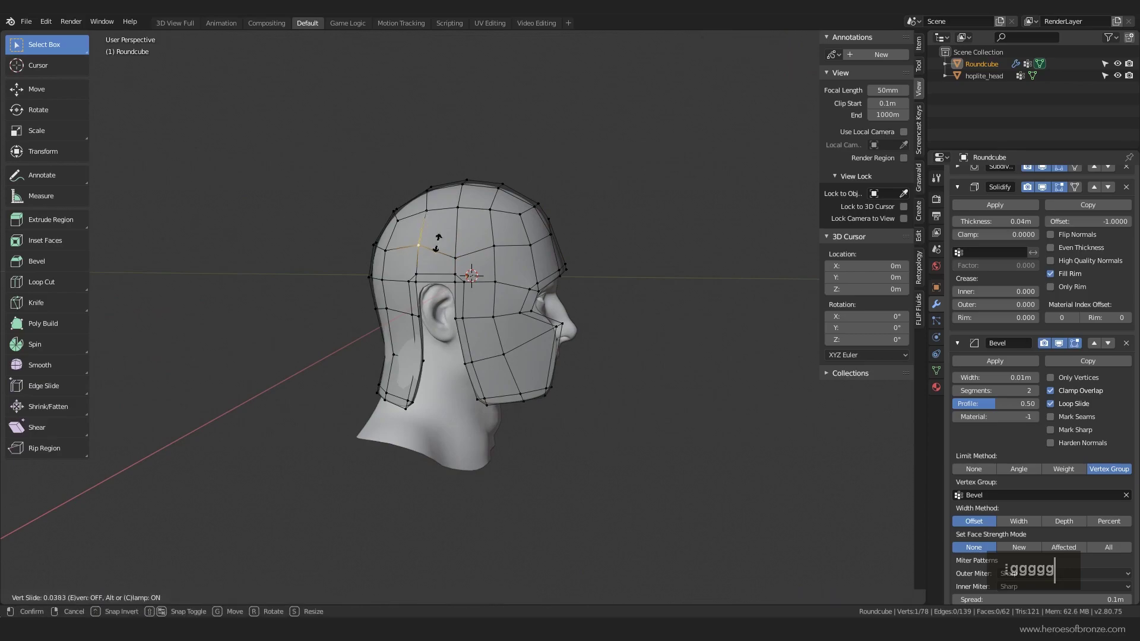
pyautogui.click(437, 254)
pyautogui.moveTo(443, 235); pyautogui.dragTo(504, 235, button='middle')
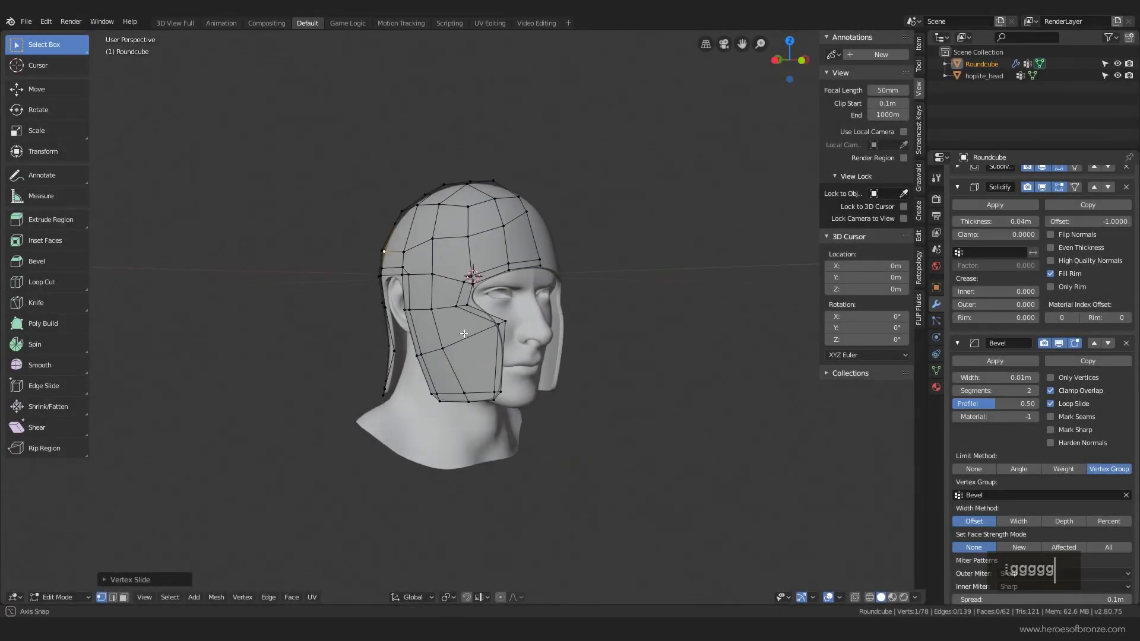
pyautogui.scroll(4, 488, 359)
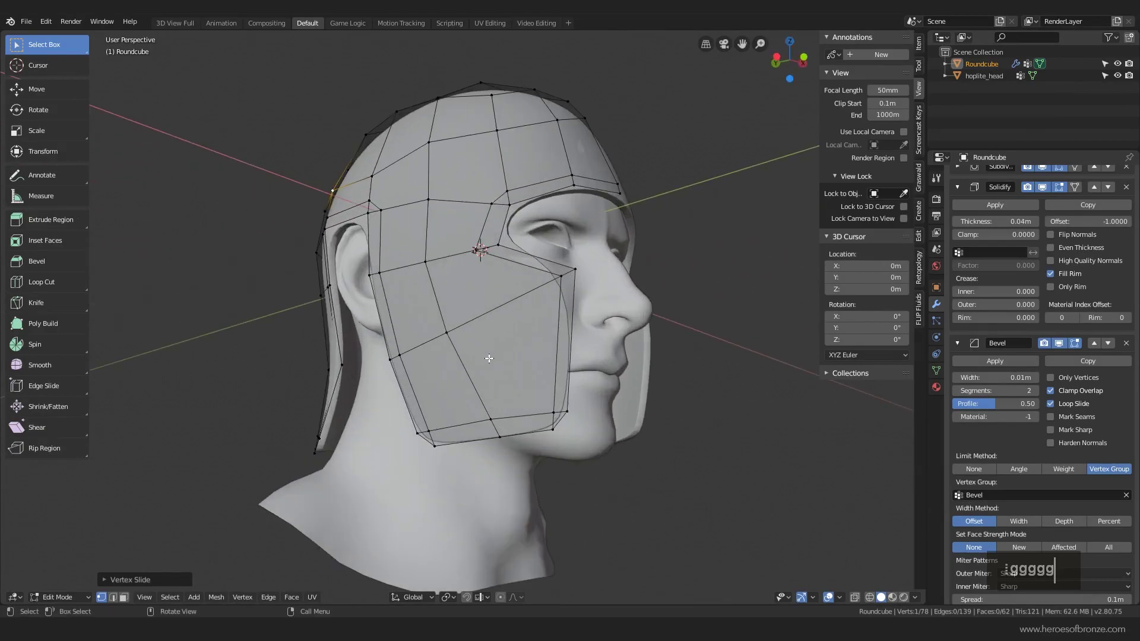
pyautogui.hotkey('ctrl', 'r')
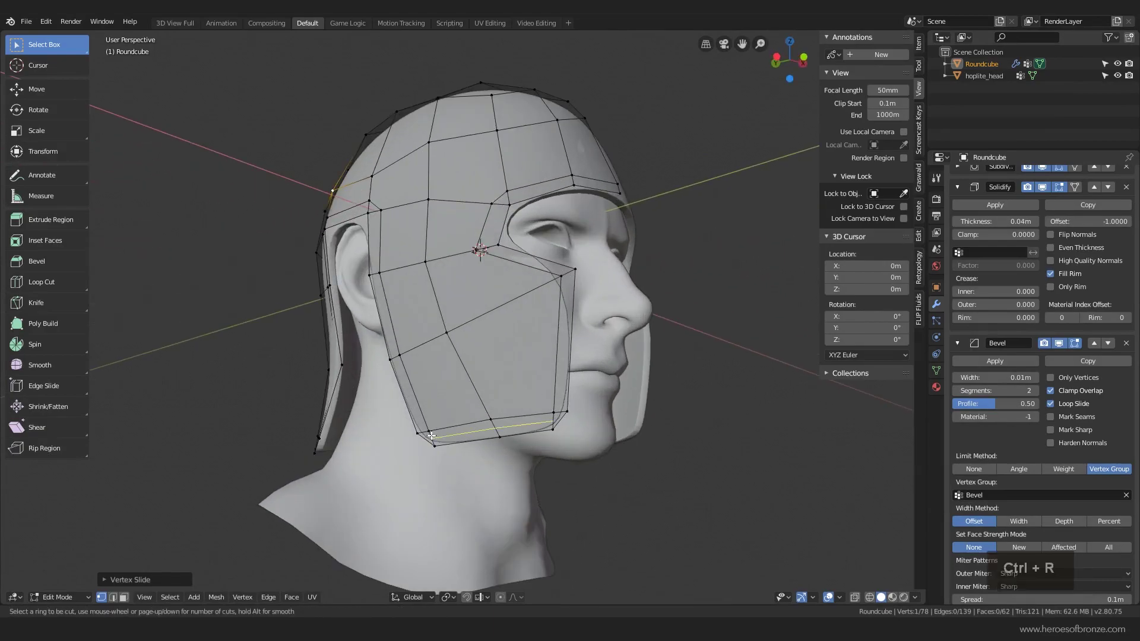
pyautogui.click(431, 436)
pyautogui.press('Escape')
pyautogui.hotkey('ctrl', 'r')
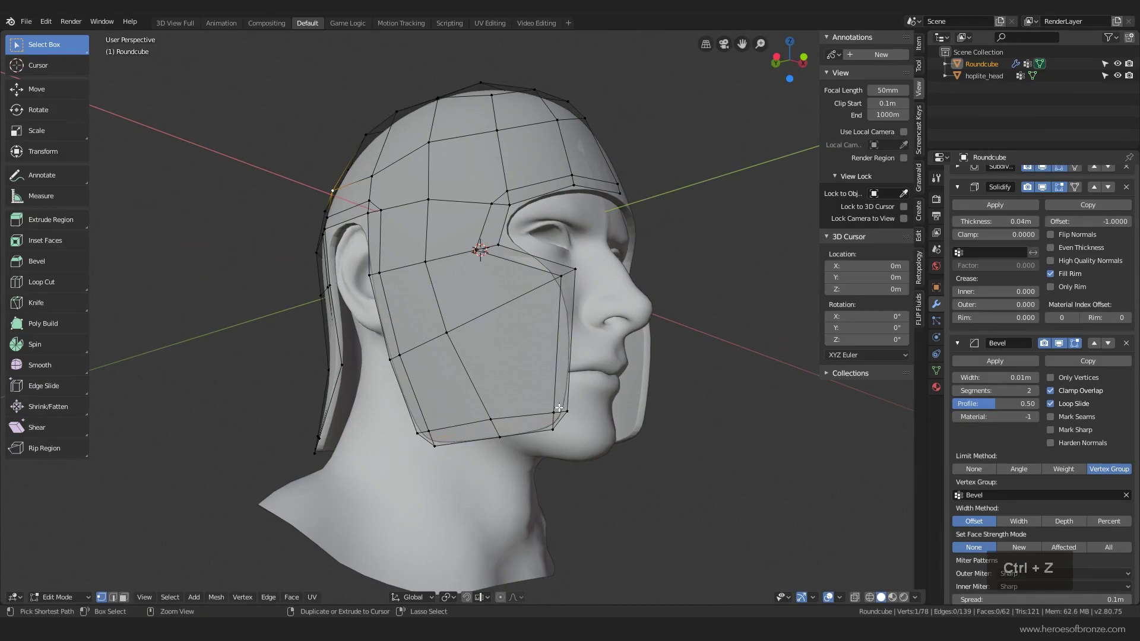
pyautogui.press('z')
# - Add centred edge loops in the border strips along the front and rear sides of the cheek guard
pyautogui.click(562, 410)
pyautogui.press('Escape')
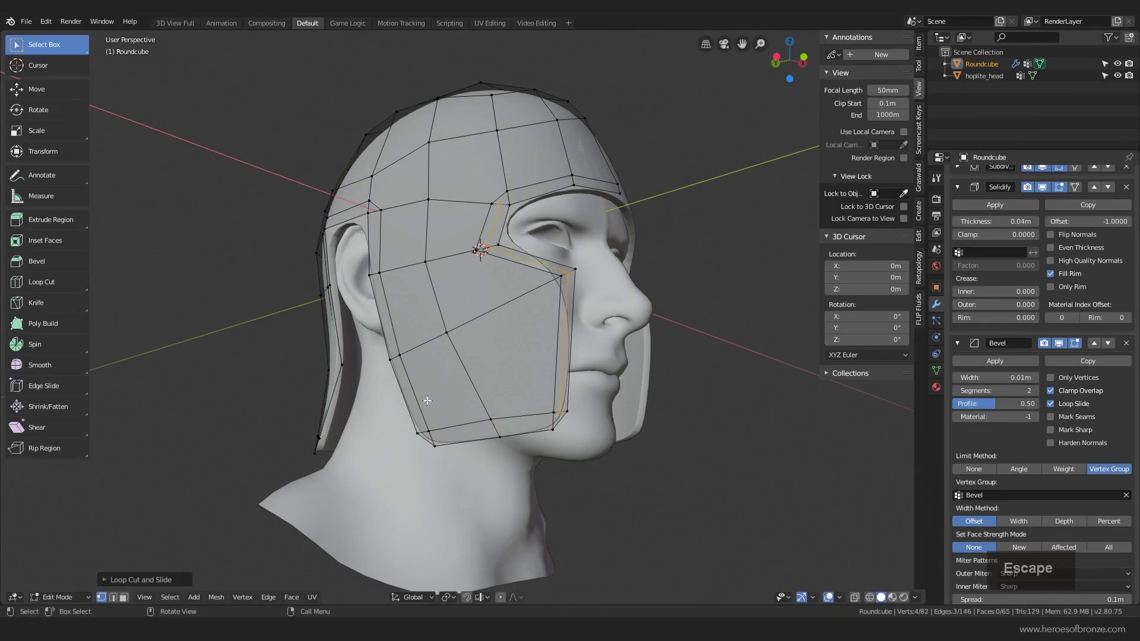
pyautogui.hotkey('ctrl', 'r')
pyautogui.click(372, 373)
pyautogui.press('Escape')
# - Add a centred edge loop in the border strip of the neck guard, running down behind the ear opening
pyautogui.moveTo(372, 373); pyautogui.dragTo(451, 333, button='middle')
pyautogui.hotkey('ctrl', 'r')
pyautogui.click(405, 222)
pyautogui.press('Escape')
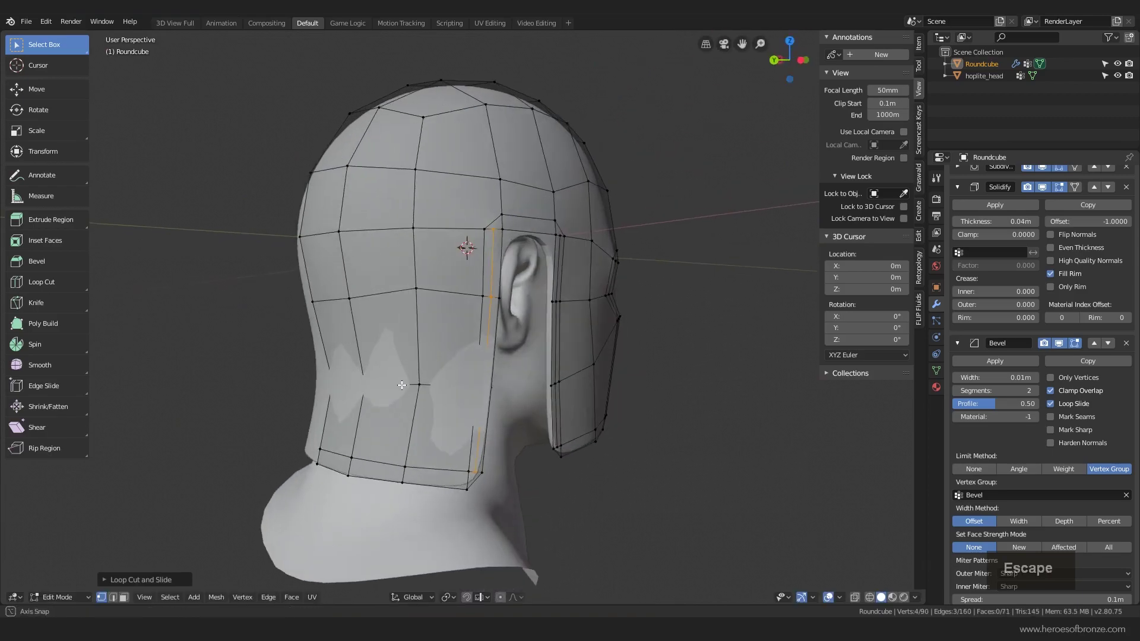
# - Knife-cut through the middle of the border strips along the neck guard's bottom and above the ear opening
pyautogui.hotkey('ctrl', 'r')
pyautogui.press('Escape')
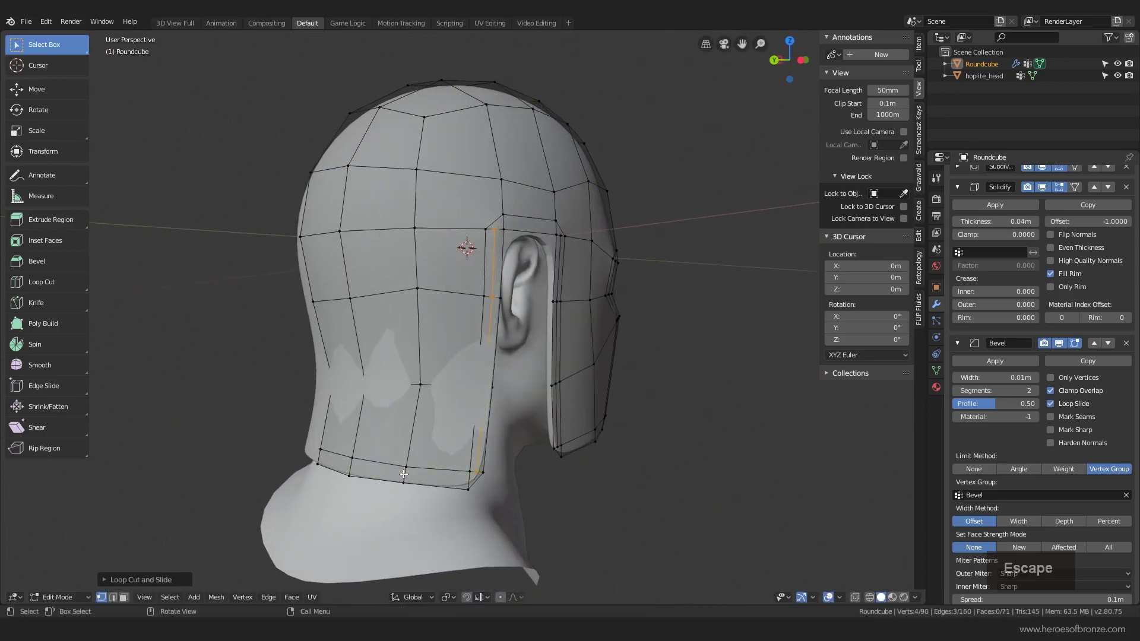
pyautogui.press('k')
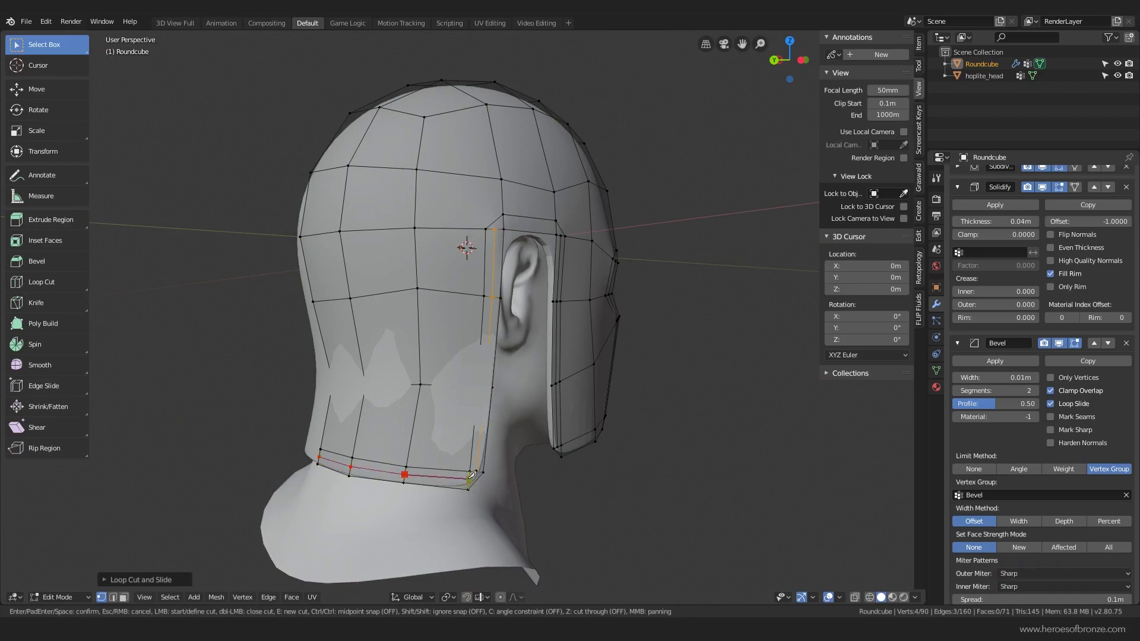
pyautogui.press('Return')
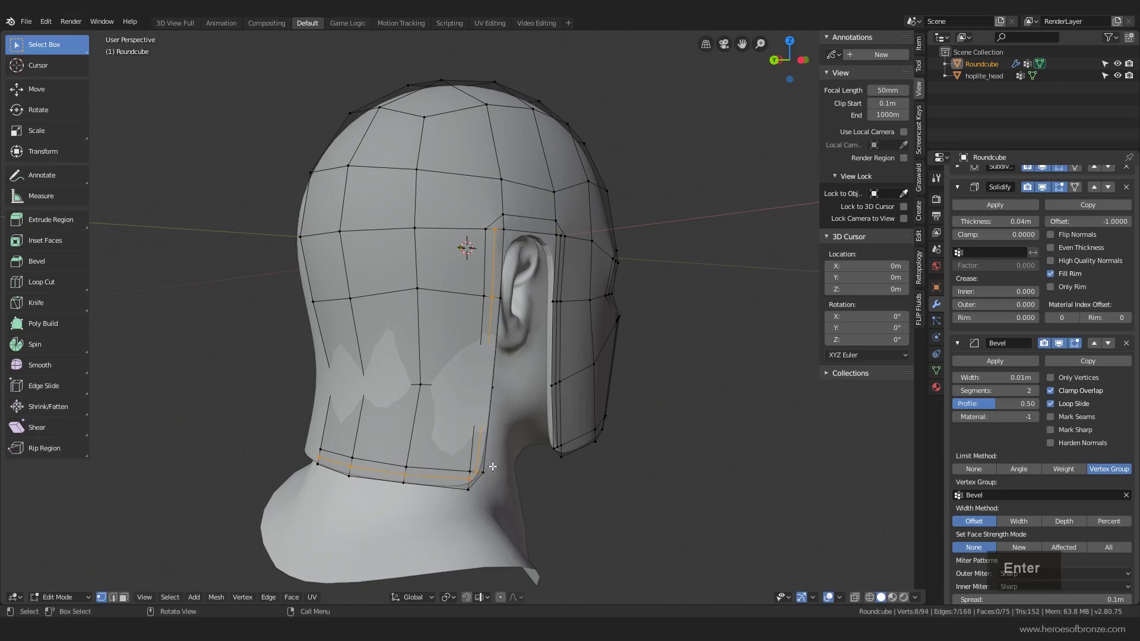
pyautogui.moveTo(479, 469); pyautogui.dragTo(417, 231, button='middle')
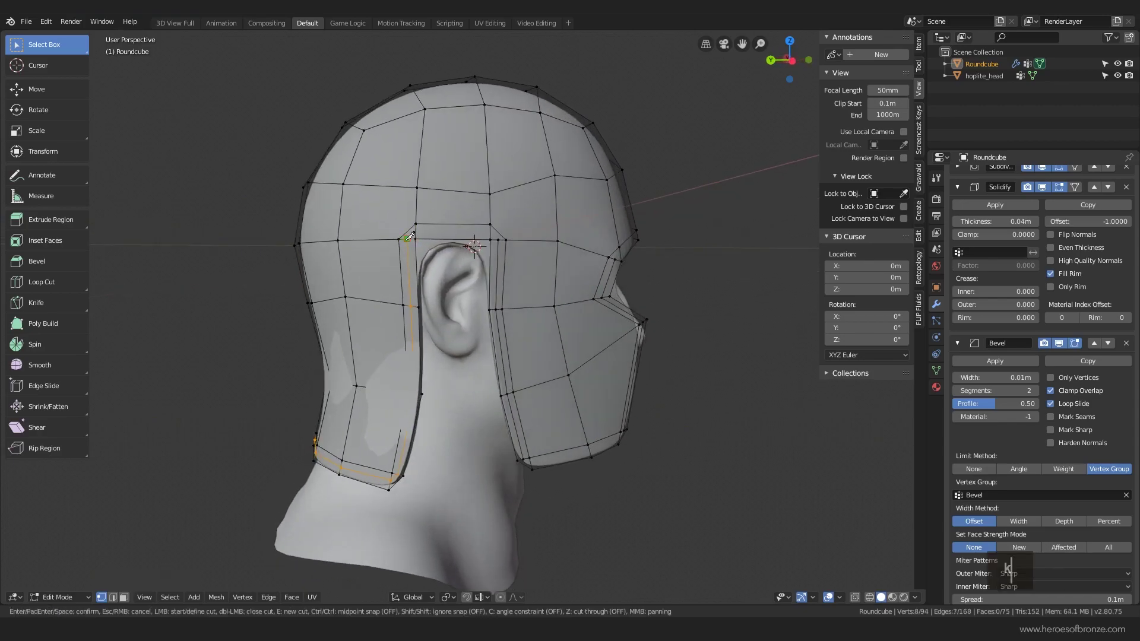
pyautogui.click(417, 230)
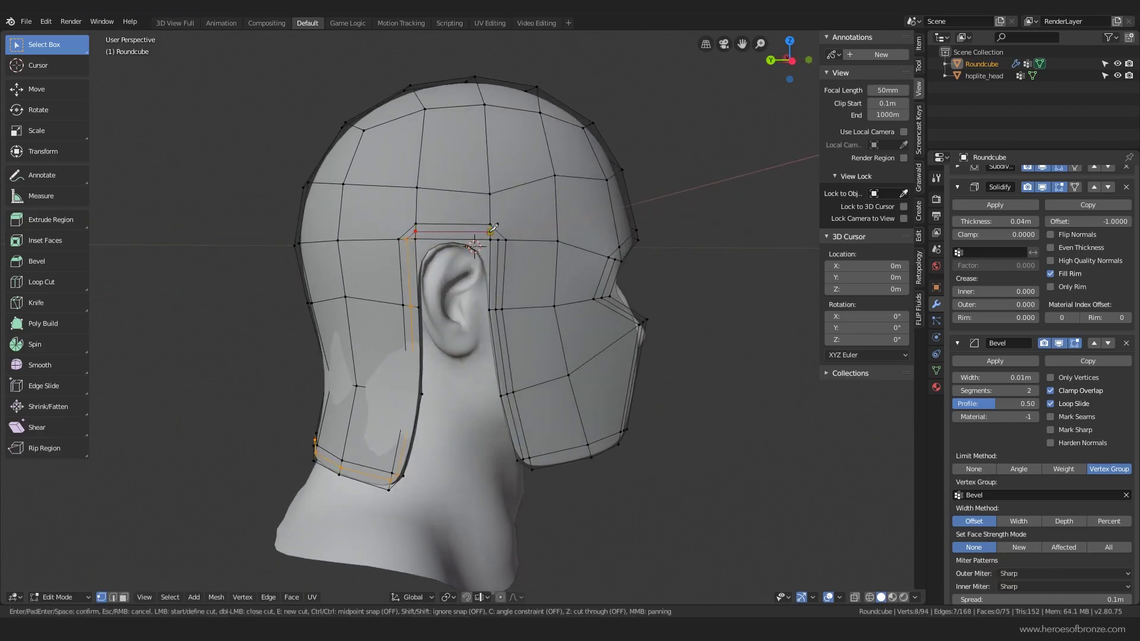
pyautogui.press('Return')
# - Knife-cut through the middle of the border strips along the cheek guard's bottom and across the brow
pyautogui.moveTo(502, 235); pyautogui.dragTo(537, 396, button='middle')
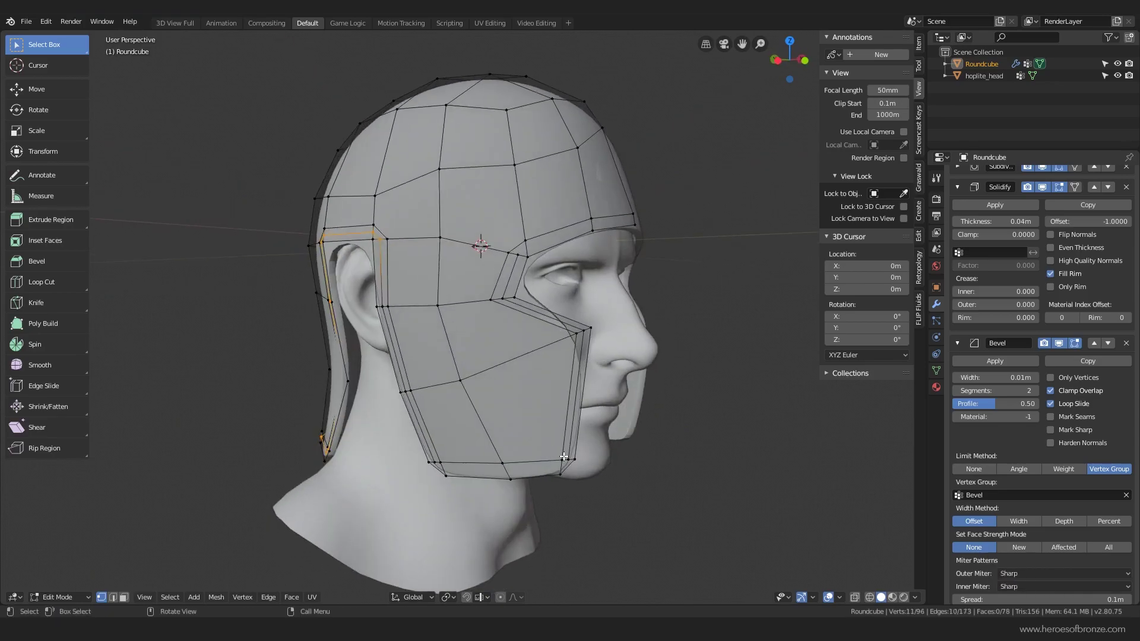
pyautogui.press('k')
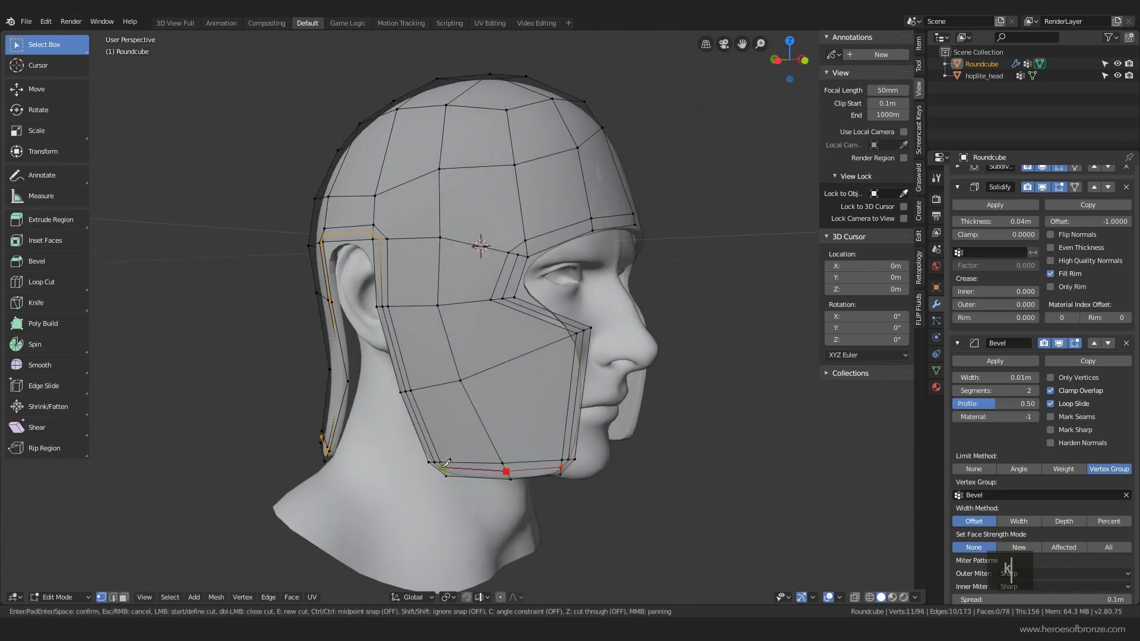
pyautogui.click(443, 467)
pyautogui.press('Return')
pyautogui.moveTo(439, 457); pyautogui.dragTo(397, 415, button='middle')
pyautogui.press('k')
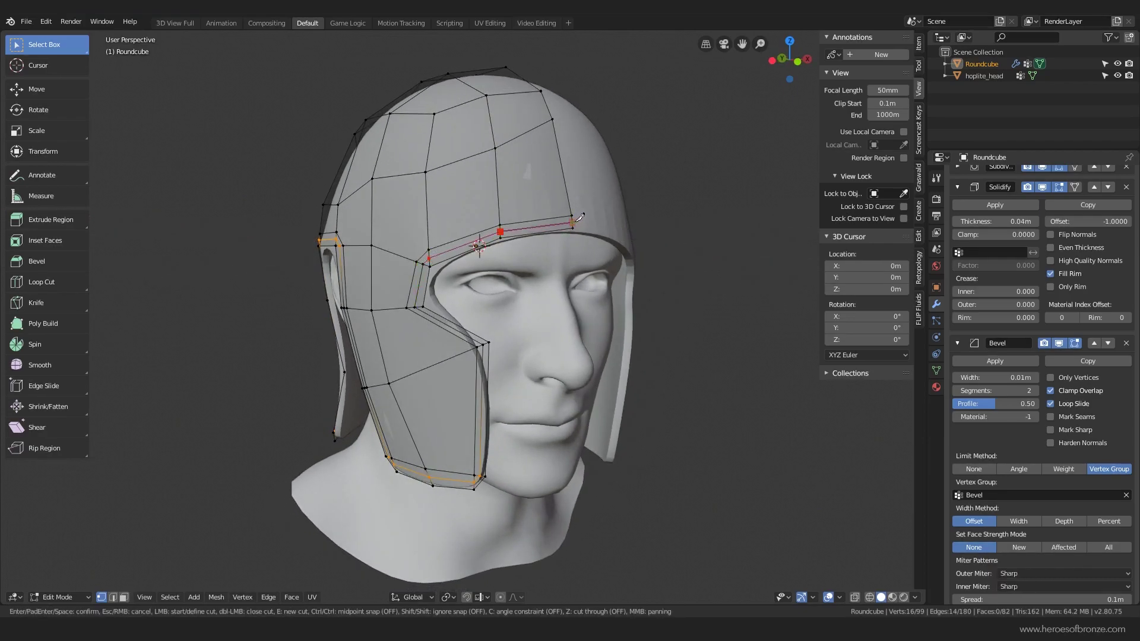
pyautogui.press('Return')
# - Select the continuous middle edge loop around the whole helmet border and bevel it with one segment
pyautogui.moveTo(570, 232); pyautogui.dragTo(495, 254, button='middle')
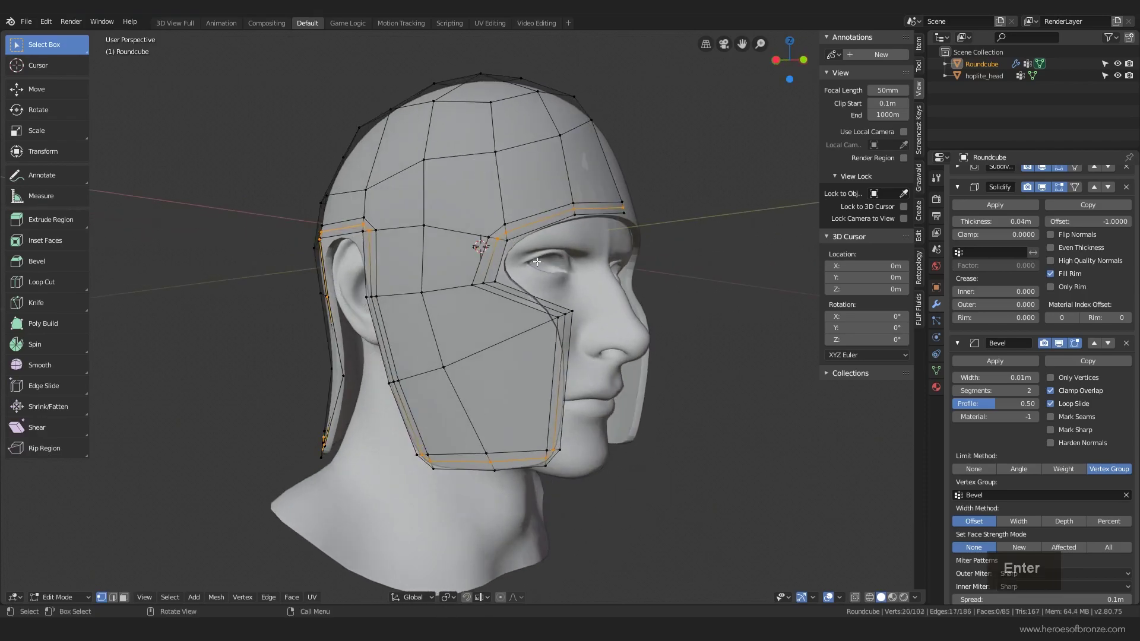
pyautogui.keyDown('alt'); pyautogui.click(496, 254); pyautogui.keyUp('alt')
pyautogui.moveTo(386, 319); pyautogui.dragTo(428, 316, button='middle')
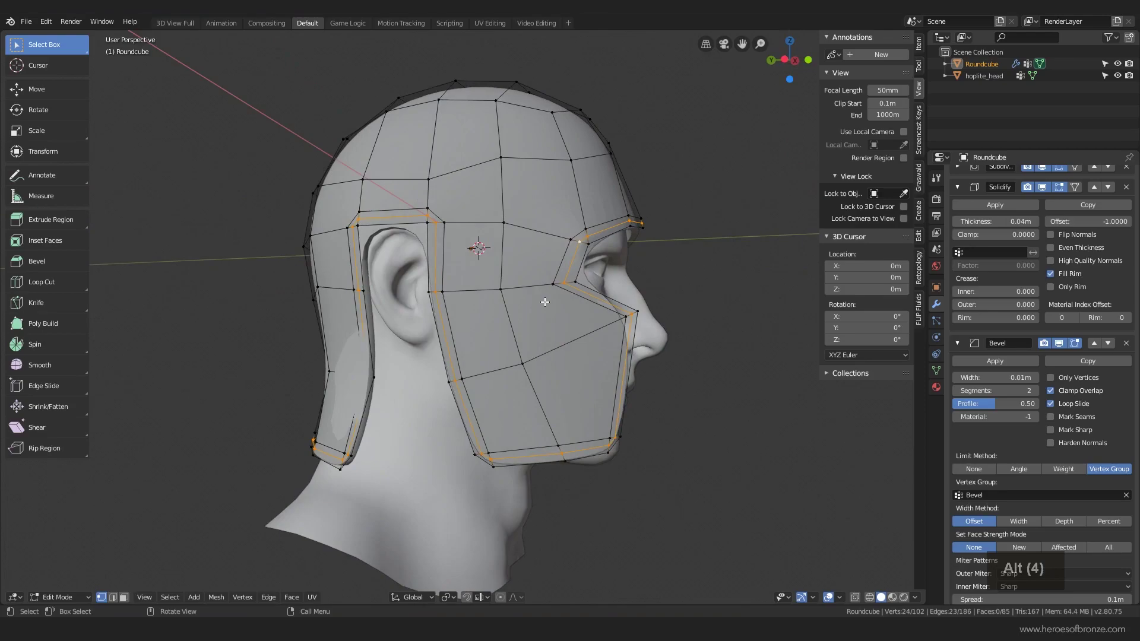
pyautogui.hotkey('ctrl', 'b')
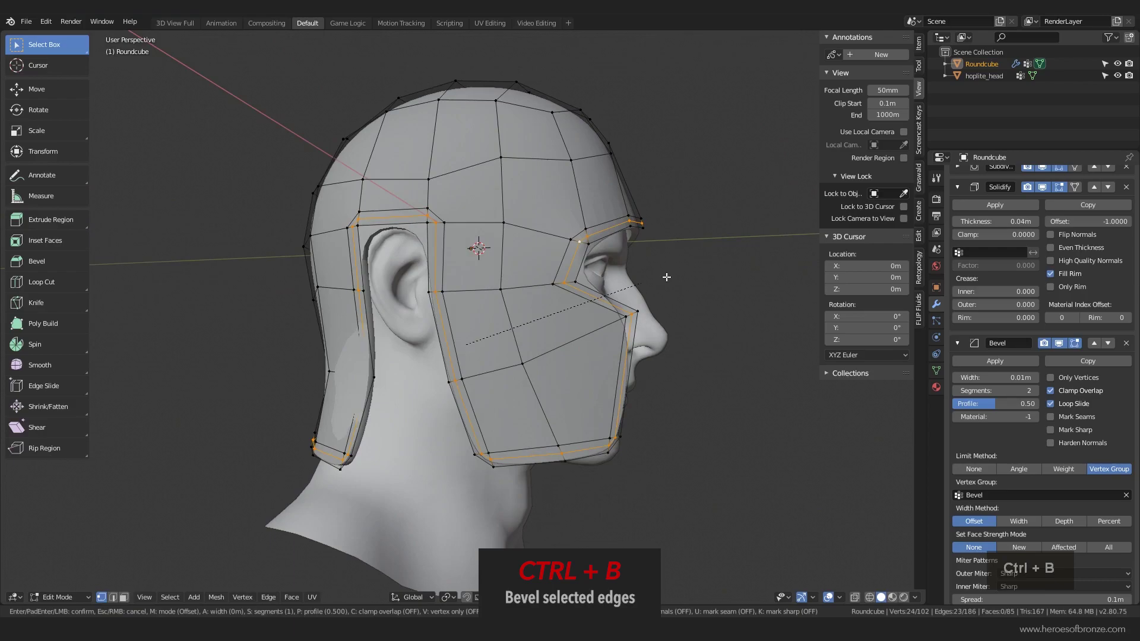
pyautogui.press('shift')
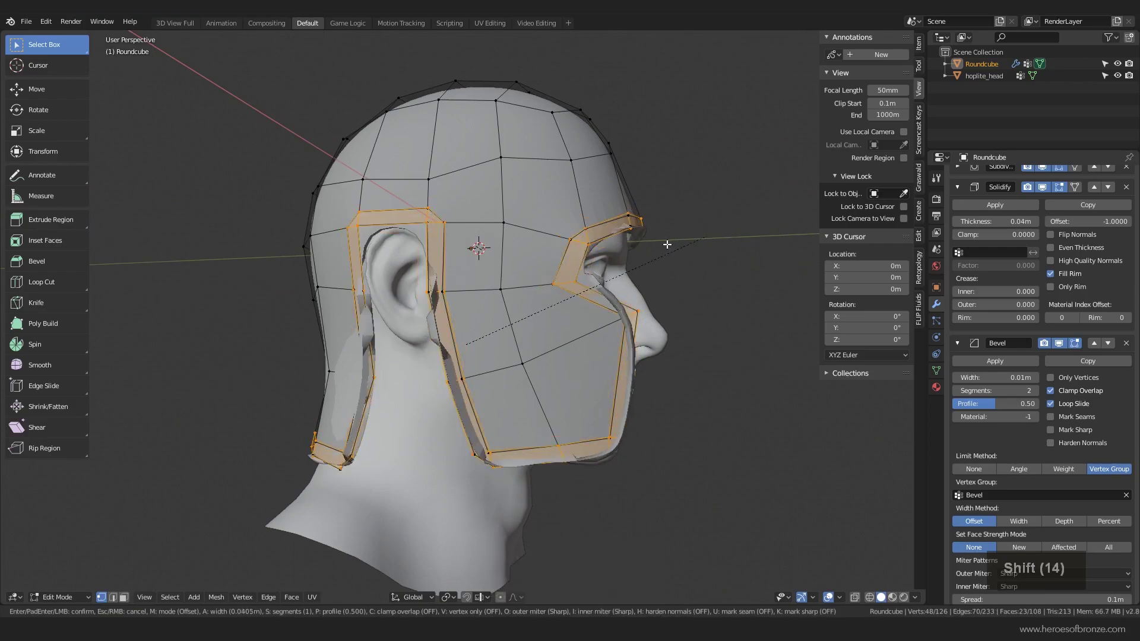
pyautogui.click(666, 245)
# - Select the outermost ring of faces along the helmet border, delete it and return to Object Mode
pyautogui.moveTo(667, 245); pyautogui.dragTo(591, 338, button='middle')
pyautogui.keyDown('alt'); pyautogui.click(591, 338); pyautogui.keyUp('alt')
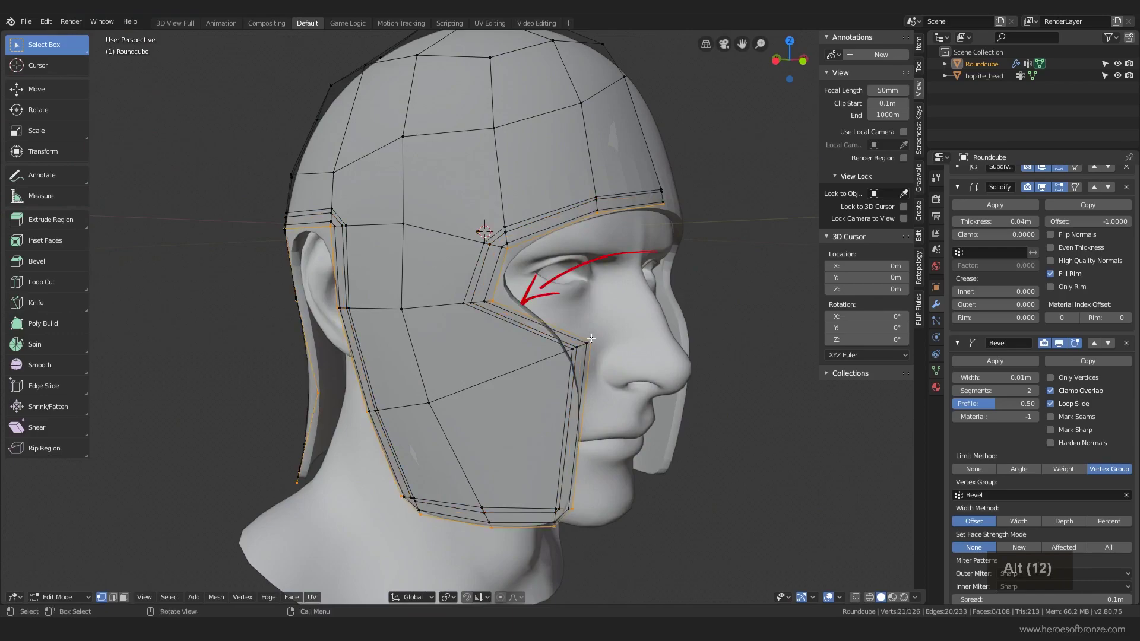
pyautogui.hotkey('ctrl', '3')
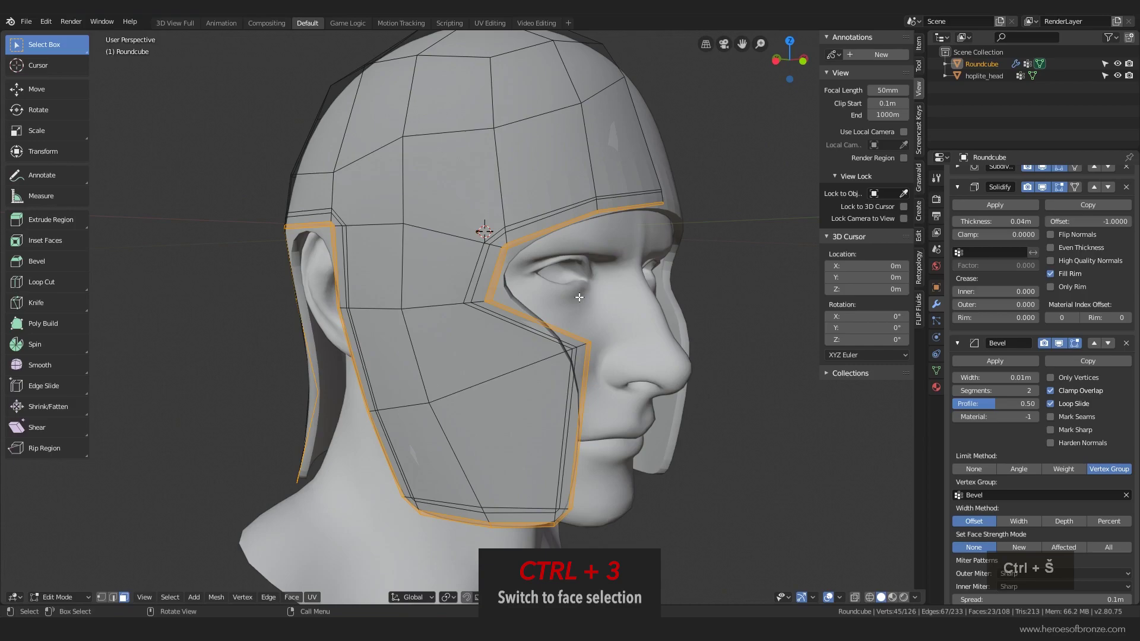
pyautogui.press('Delete')
pyautogui.click(579, 297)
pyautogui.moveTo(578, 297); pyautogui.dragTo(454, 466, button='middle')
pyautogui.press('Tab')
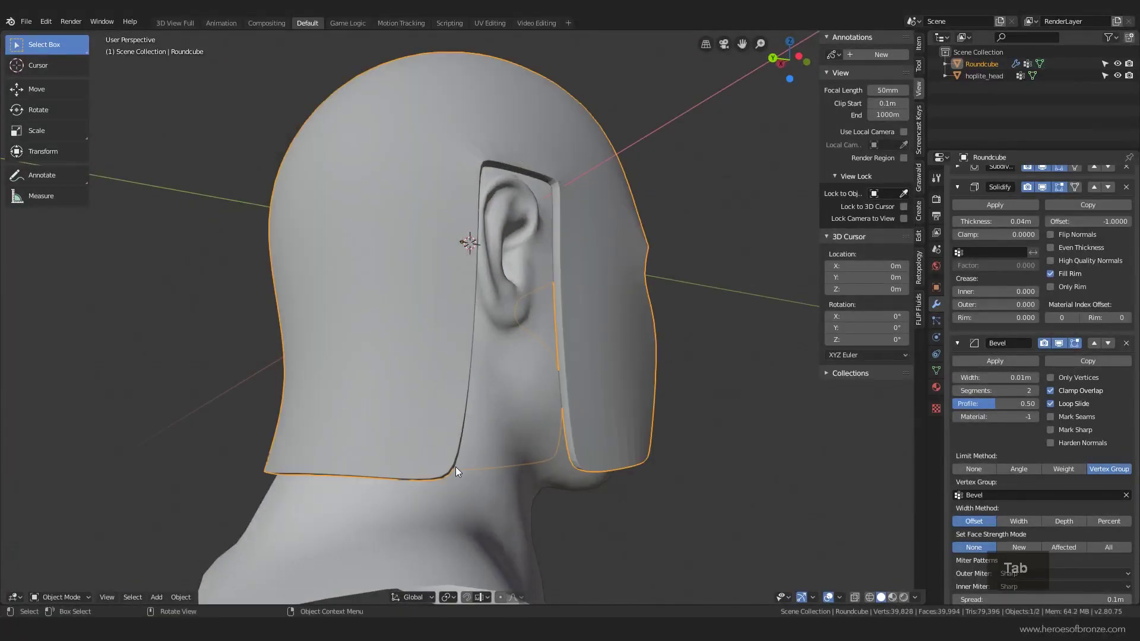
# - In Edit Mode, select the border's middle edge loop and expand the selection to the neighbouring border faces
pyautogui.press('Tab')
pyautogui.keyDown('alt'); pyautogui.click(420, 470); pyautogui.keyUp('alt')
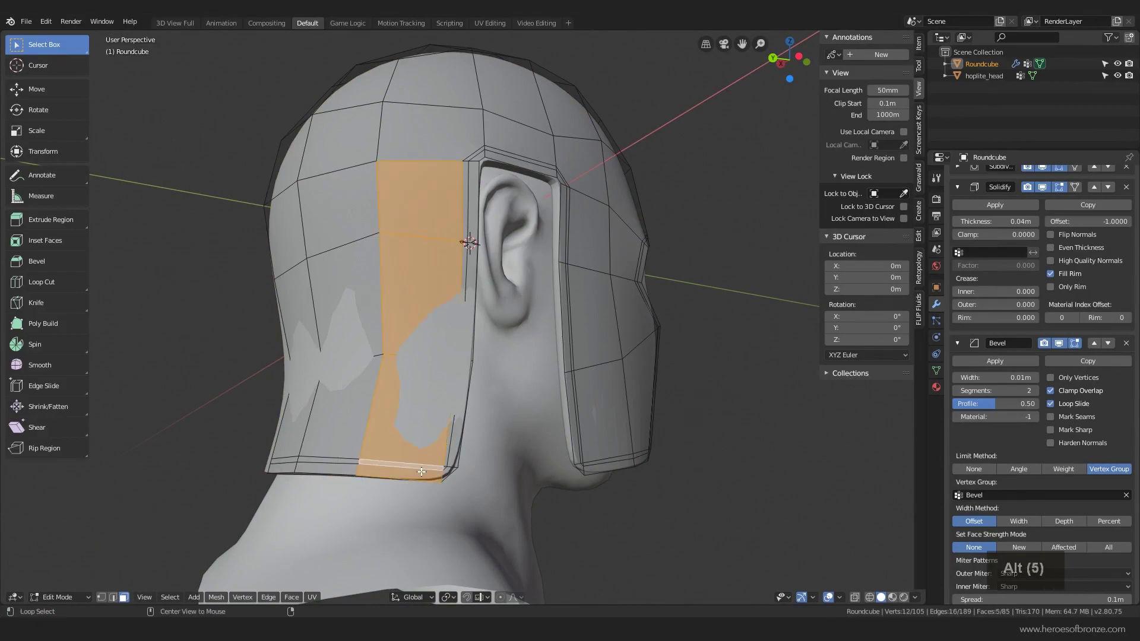
pyautogui.hotkey('ctrl', '2')
pyautogui.keyDown('alt'); pyautogui.click(420, 469); pyautogui.keyUp('alt')
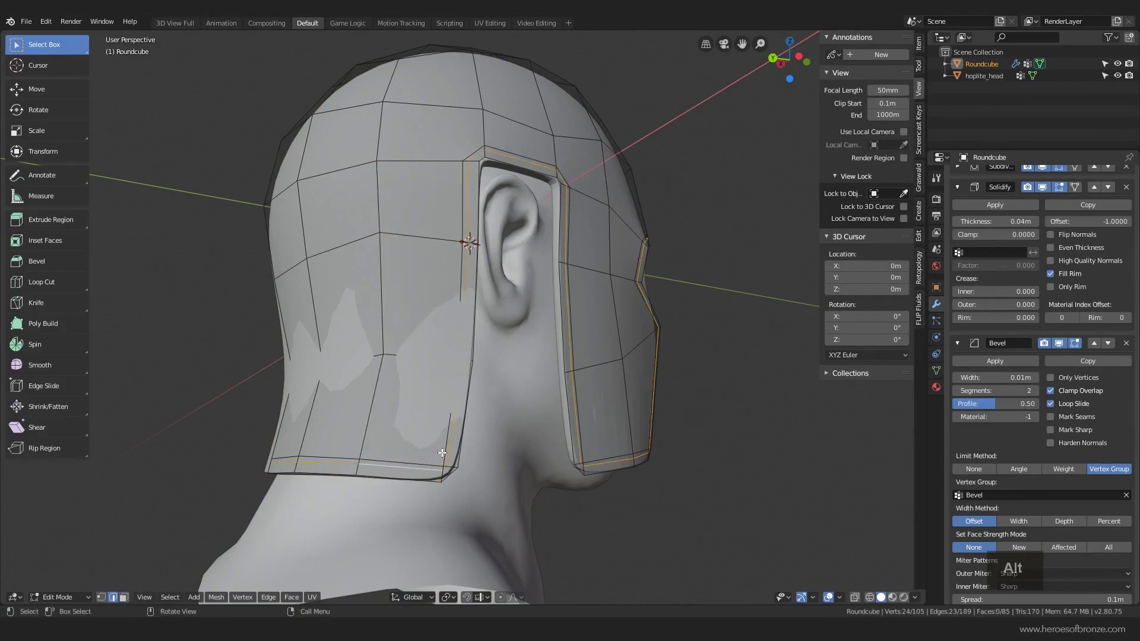
pyautogui.press('ctrl+KP_Add')
pyautogui.scroll(-2, 487, 401)
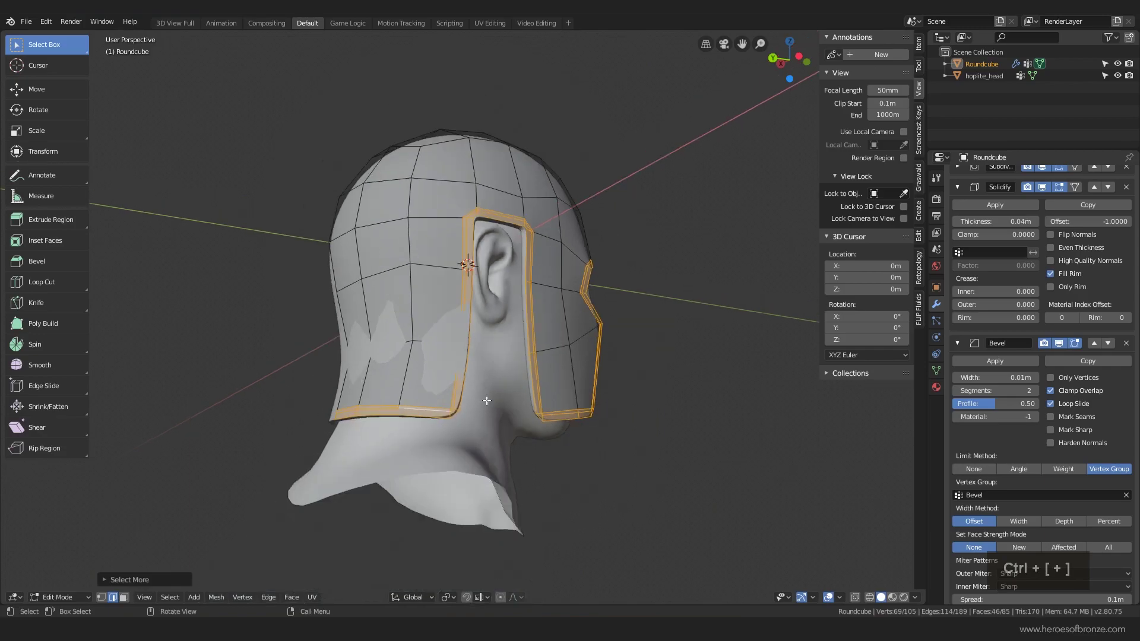
pyautogui.moveTo(487, 401); pyautogui.dragTo(563, 347, button='middle')
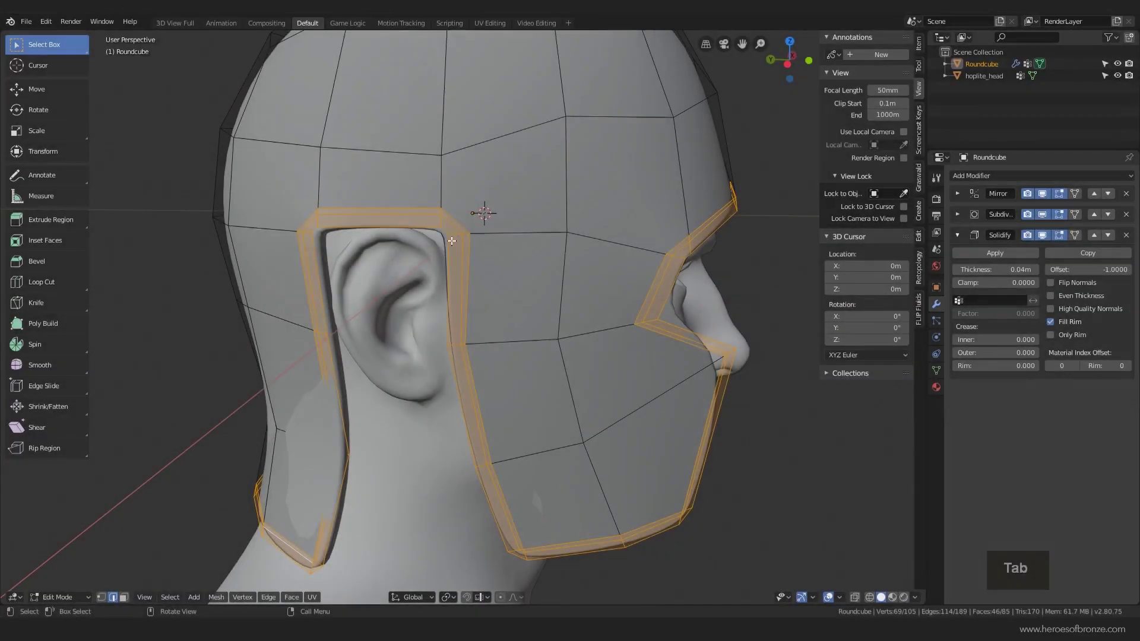
# - Chamfer the ear opening's front upper corner by sliding its lower edges down and its upper edges backward
pyautogui.hotkey('alt', 'a')
pyautogui.click(440, 213)
pyautogui.press('g')
pyautogui.press('g')
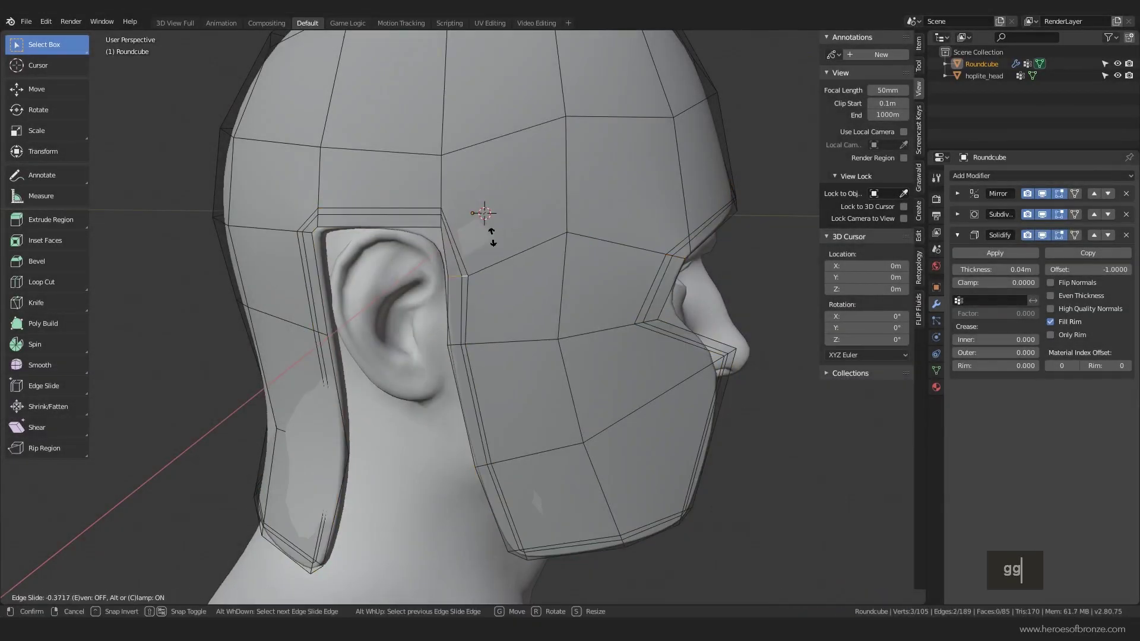
pyautogui.press('c')
pyautogui.press('g')
pyautogui.press('g')
pyautogui.click(423, 214)
# - Slide the edges at the ear opening's rear upper corner forward and downward to match the front corner
pyautogui.click(316, 221)
pyautogui.keyDown('shift'); pyautogui.click(318, 211); pyautogui.keyUp('shift')
pyautogui.press('g')
pyautogui.press('g')
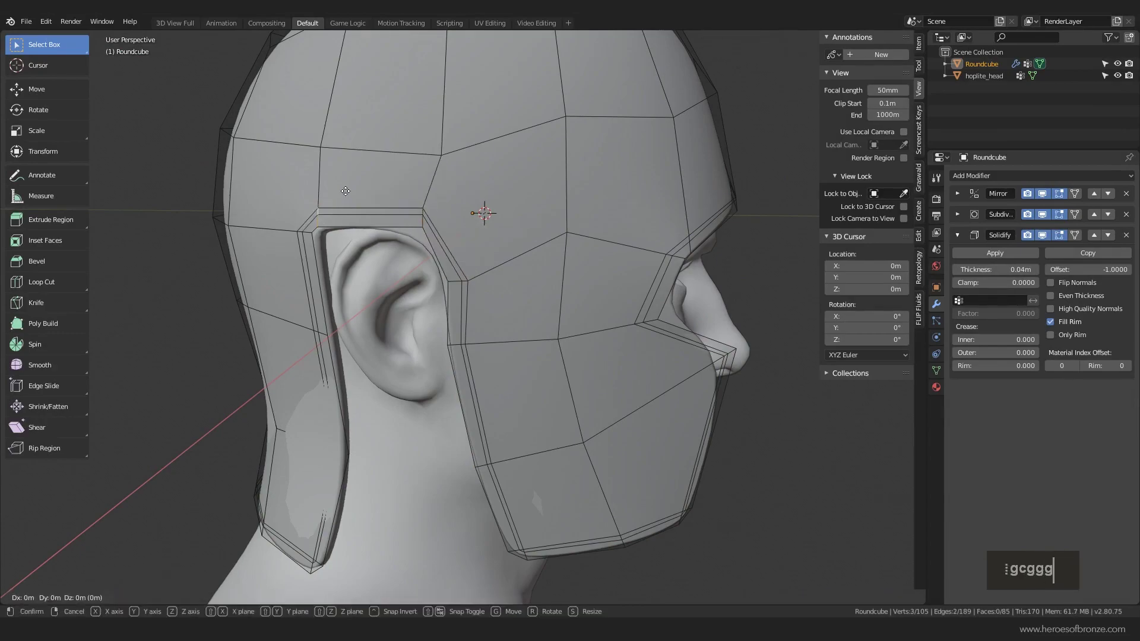
pyautogui.click(346, 191)
pyautogui.click(304, 233)
pyautogui.press('g')
pyautogui.press('g')
pyautogui.click(326, 224)
pyautogui.scroll(-4, 380, 225)
pyautogui.press('Tab')
# - Slide the brow rim vertices above the outer part of the eye along their edges to smooth the curve
pyautogui.moveTo(419, 232); pyautogui.dragTo(337, 236, button='middle')
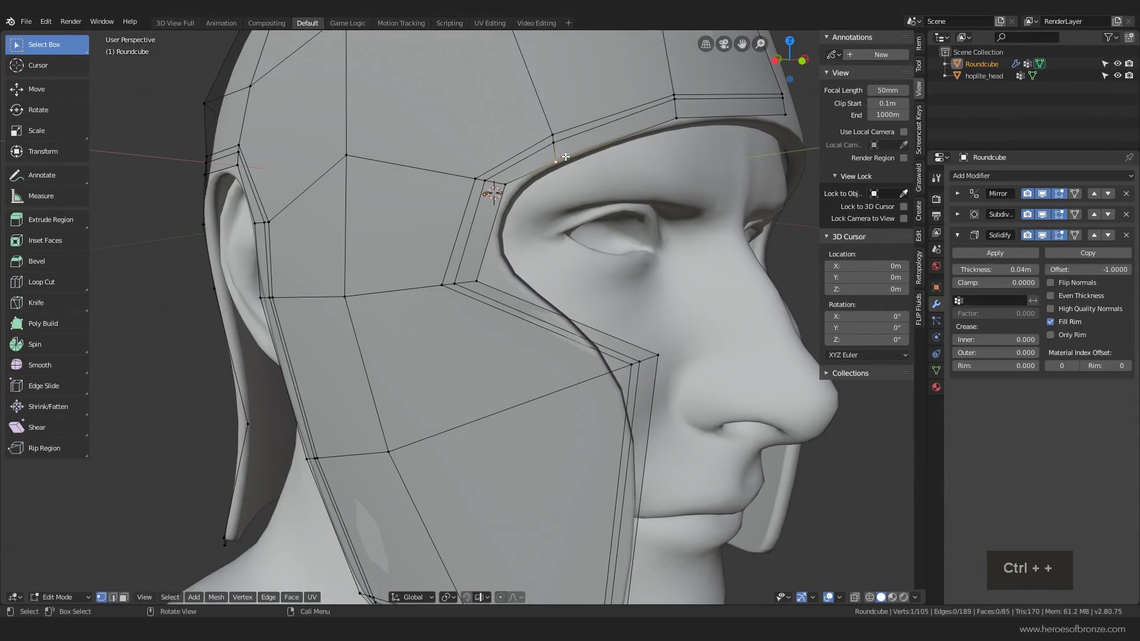
pyautogui.press('g')
pyautogui.press('g')
pyautogui.click(590, 143)
pyautogui.press('g')
pyautogui.press('g')
pyautogui.click(534, 152)
# - Slide the border edges at the eye opening's outer corner and the neighbouring temple vertex downward
pyautogui.keyDown('shift'); pyautogui.click(476, 179); pyautogui.keyUp('shift')
pyautogui.press('g')
pyautogui.press('g')
pyautogui.click(457, 175)
pyautogui.scroll(-5, 443, 173)
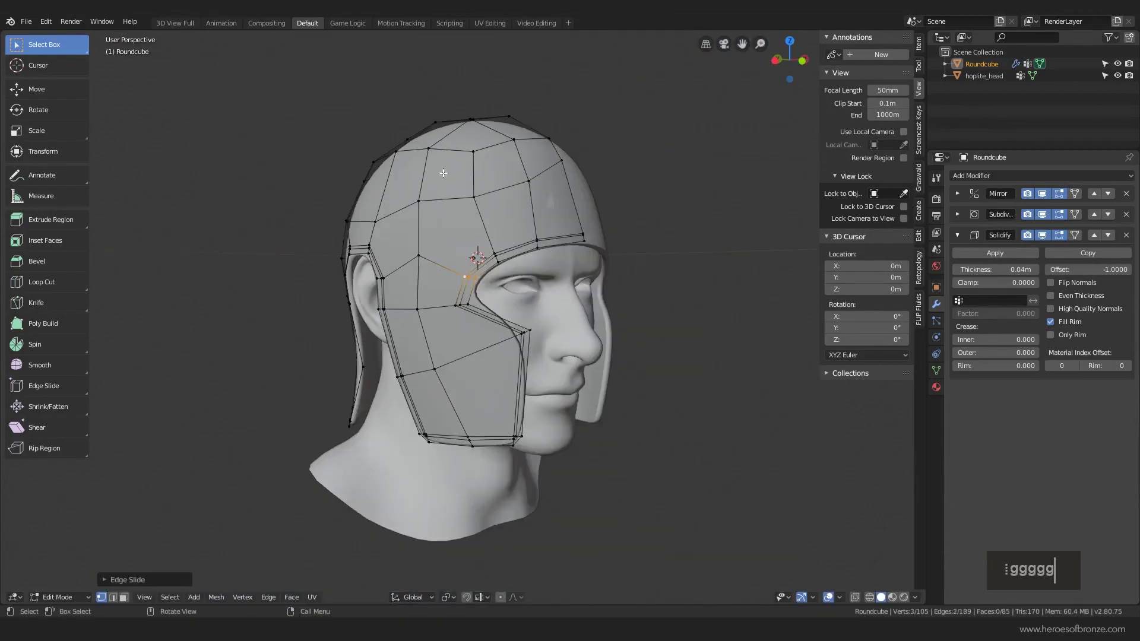
pyautogui.moveTo(442, 173); pyautogui.dragTo(474, 199, button='middle')
pyautogui.click(451, 256)
pyautogui.press('g')
pyautogui.press('g')
pyautogui.click(452, 278)
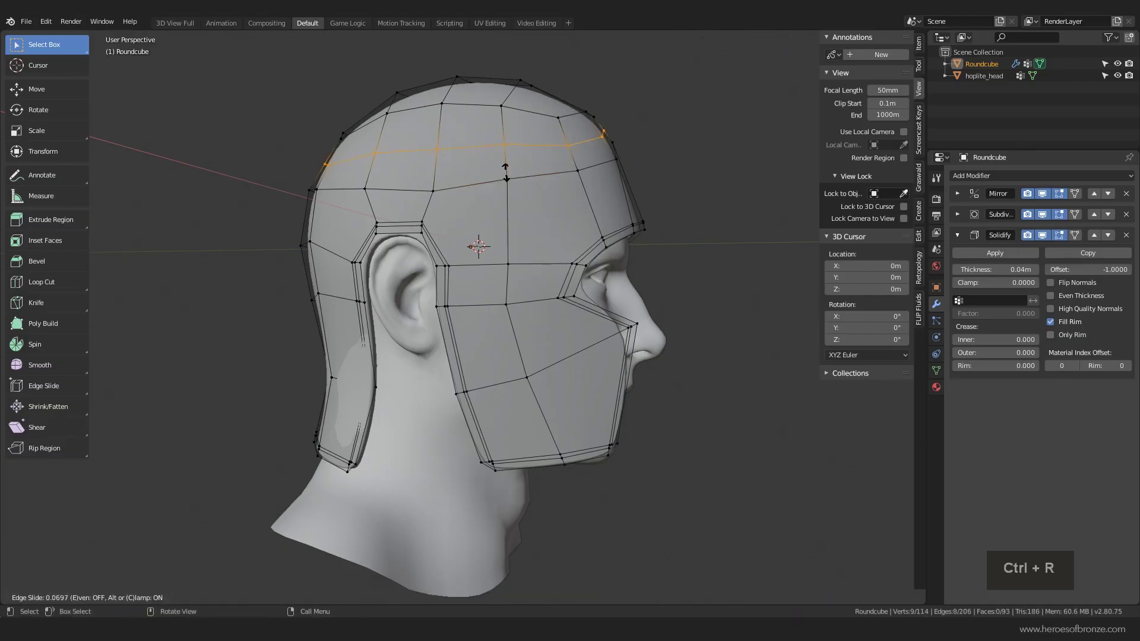
# - Add an edge loop low on the dome, deselect its rear vertices and move the front ones forward along Y
pyautogui.click(510, 200)
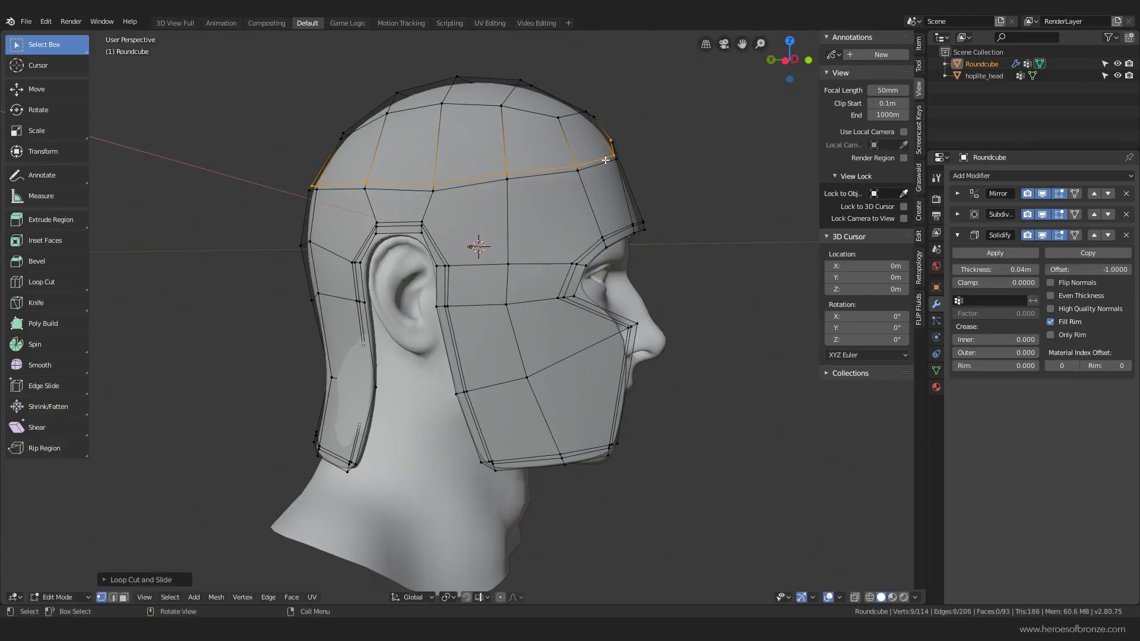
pyautogui.moveTo(511, 200); pyautogui.dragTo(422, 224, button='middle')
pyautogui.press('c')
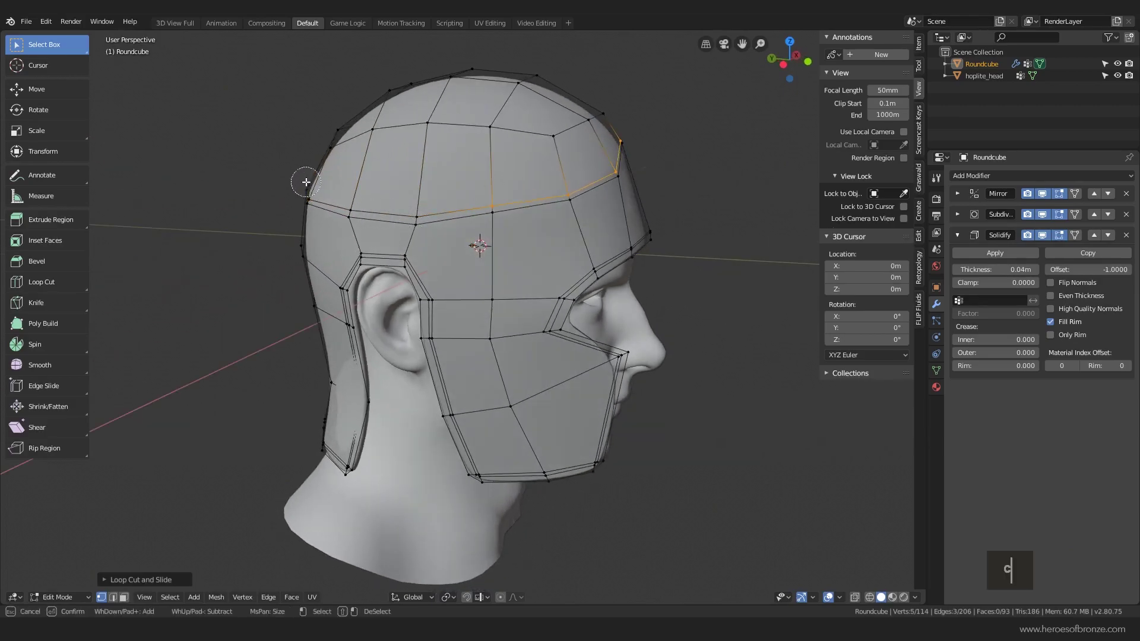
pyautogui.rightClick(305, 181)
pyautogui.moveTo(305, 182); pyautogui.dragTo(395, 201, button='middle')
pyautogui.press('c')
pyautogui.middleClick(315, 258)
pyautogui.rightClick(366, 229)
pyautogui.moveTo(585, 218); pyautogui.dragTo(651, 117, button='middle')
pyautogui.press('g')
pyautogui.press('y')
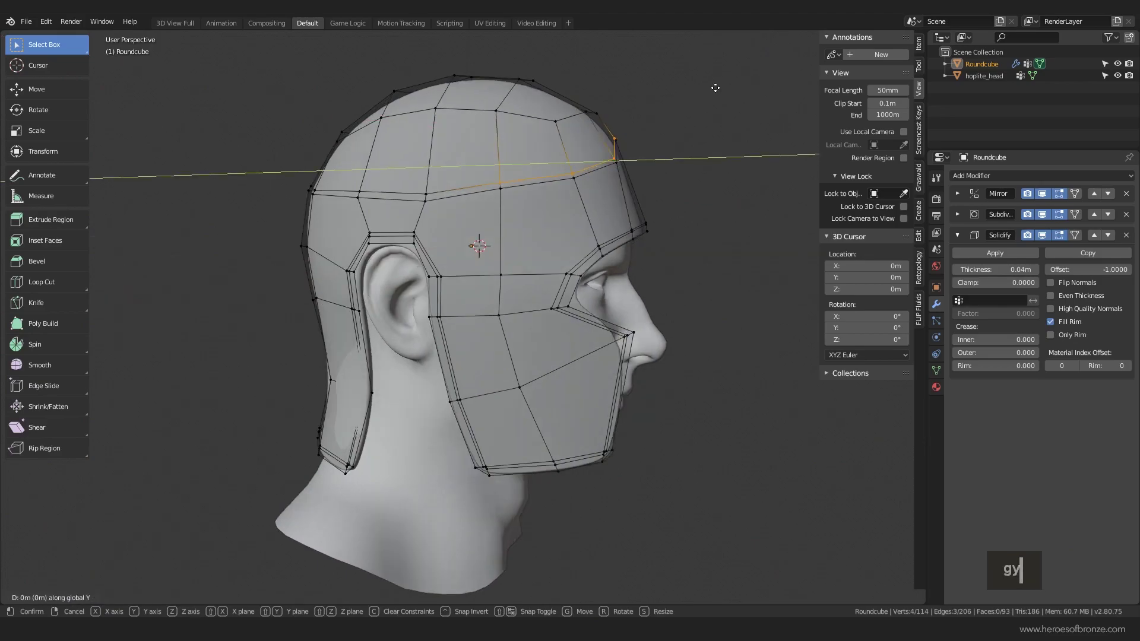
pyautogui.click(759, 84)
# - Slide the new loop's side vertex above the temple slightly upward along its edge
pyautogui.click(504, 177)
pyautogui.press('g')
pyautogui.press('g')
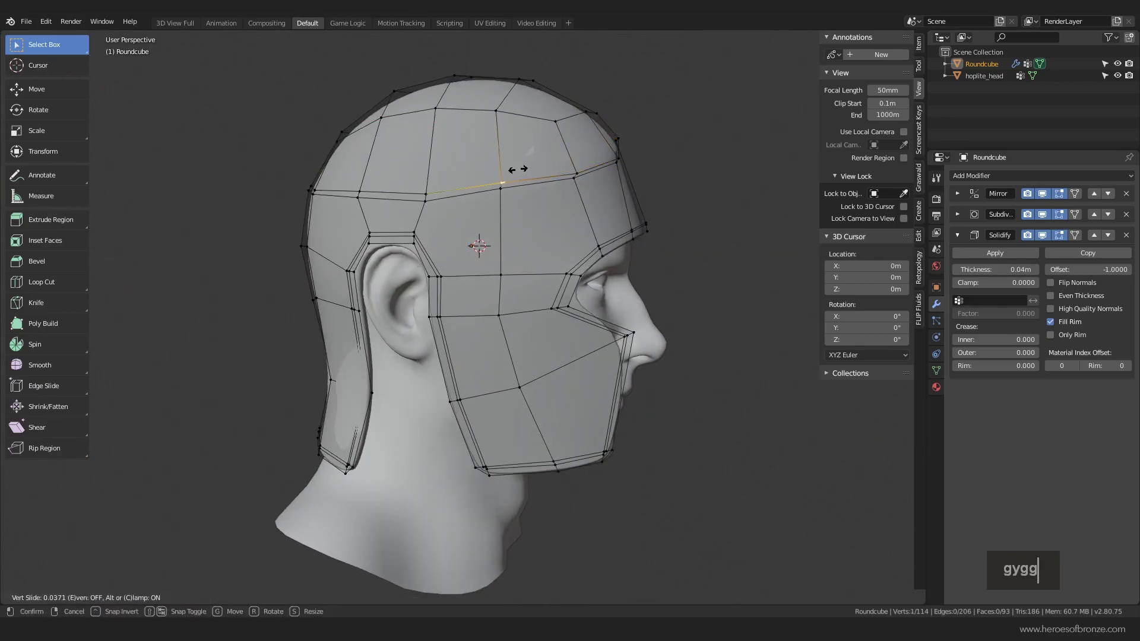
pyautogui.click(514, 170)
# - Select the new loop's side and rear vertices and slide them upward on the dome to even the spacing
pyautogui.click(427, 193)
pyautogui.keyDown('shift'); pyautogui.click(359, 191); pyautogui.keyUp('shift')
pyautogui.moveTo(318, 187); pyautogui.dragTo(389, 201, button='middle')
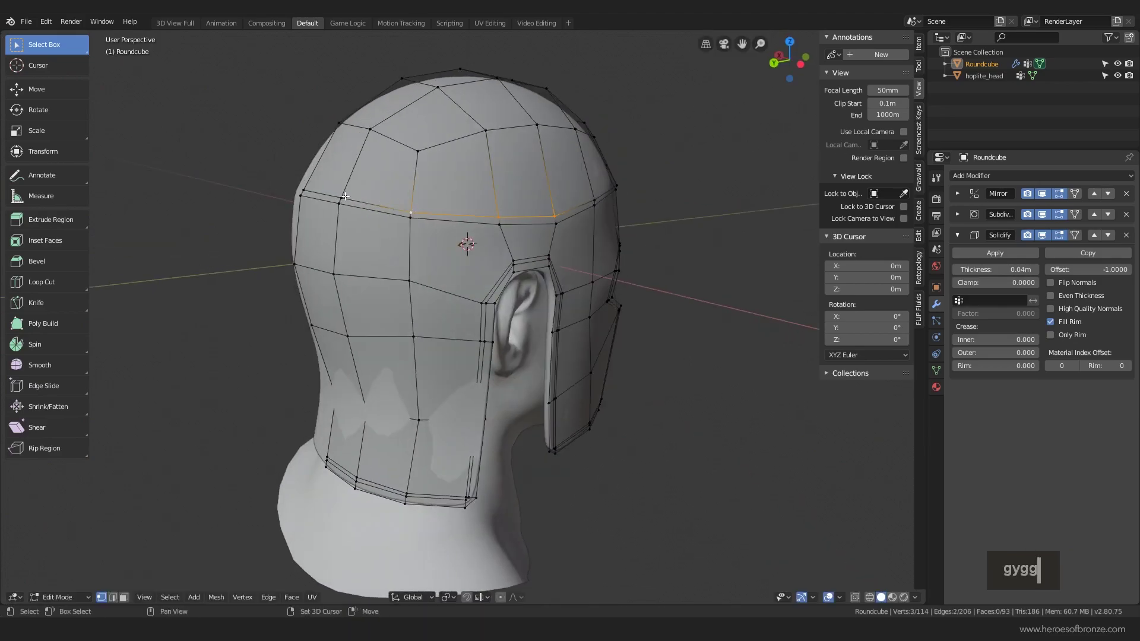
pyautogui.press('g')
pyautogui.press('g')
pyautogui.click(466, 188)
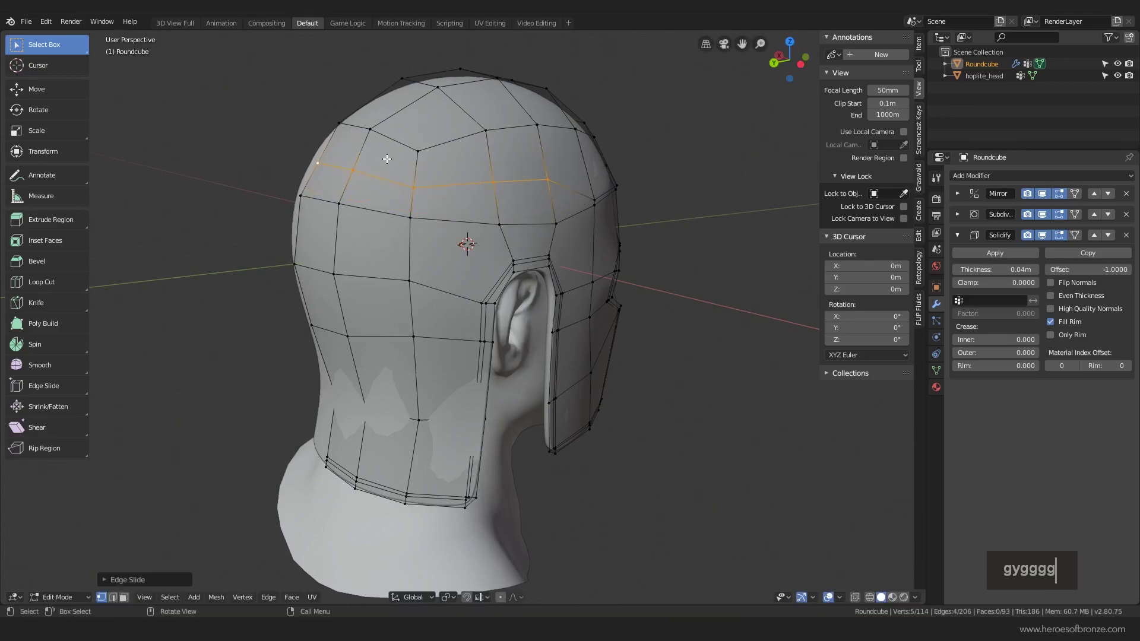
# - Slide the lower dome loop's rear-side vertex and the vertex above the ear along their vertical edges to even the spacing
pyautogui.moveTo(466, 187); pyautogui.dragTo(446, 172, button='middle')
pyautogui.click(339, 177)
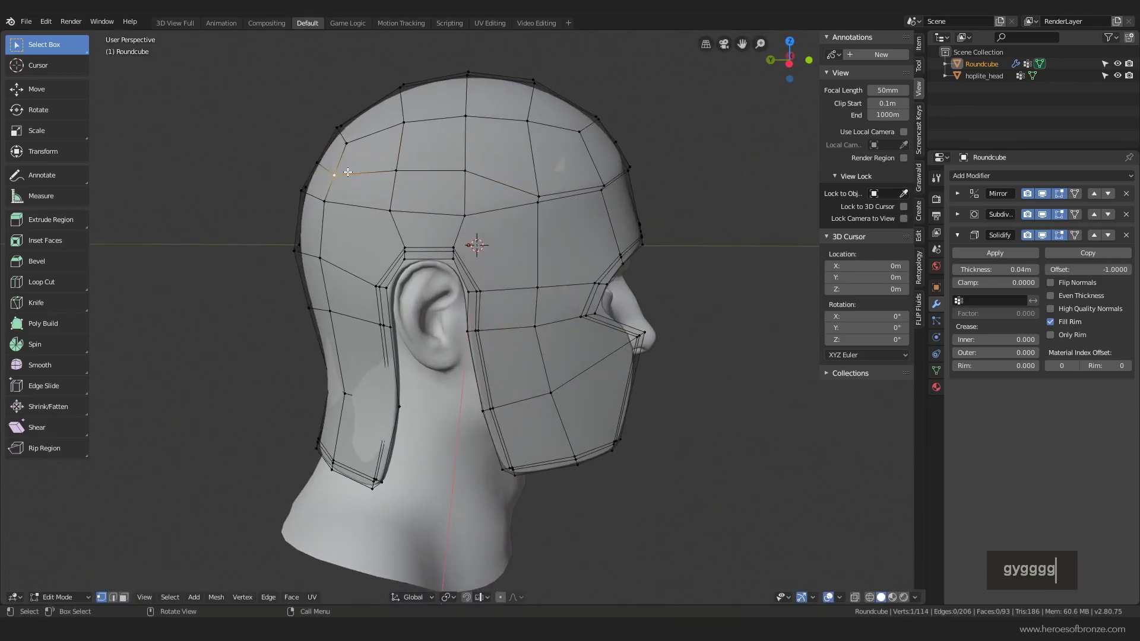
pyautogui.press('g')
pyautogui.press('g')
pyautogui.click(362, 162)
pyautogui.click(466, 172)
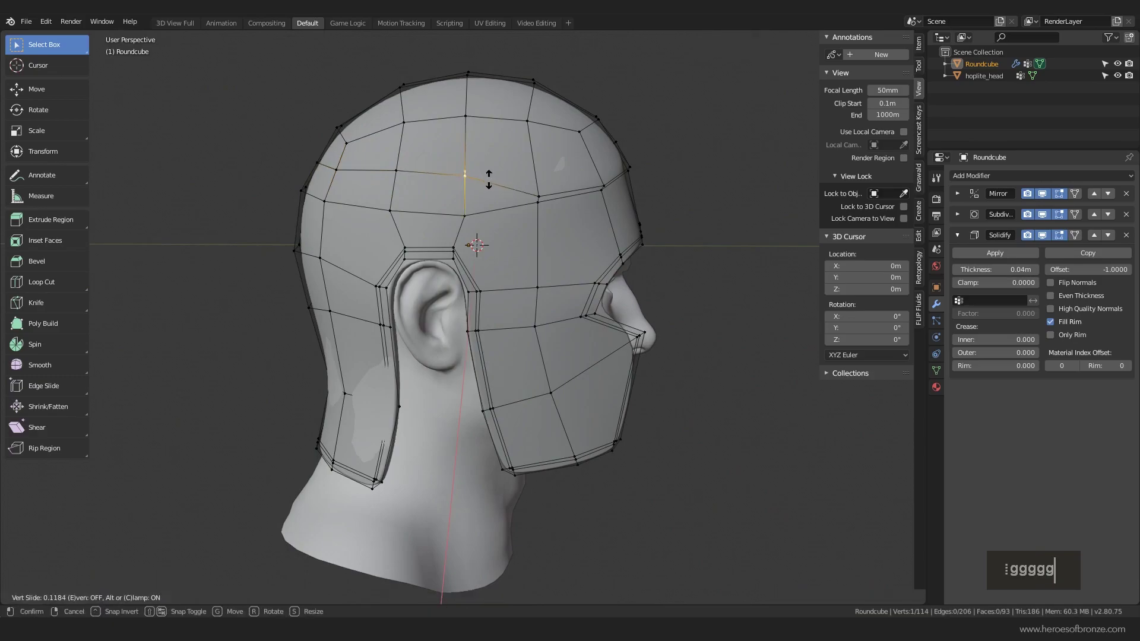
# - Raise the dome loop's front centre vertex above the forehead slightly along Z
pyautogui.press('Tab')
pyautogui.scroll(-5, 490, 180)
pyautogui.moveTo(478, 187); pyautogui.dragTo(427, 198, button='middle')
pyautogui.press('Tab')
pyautogui.scroll(6, 428, 198)
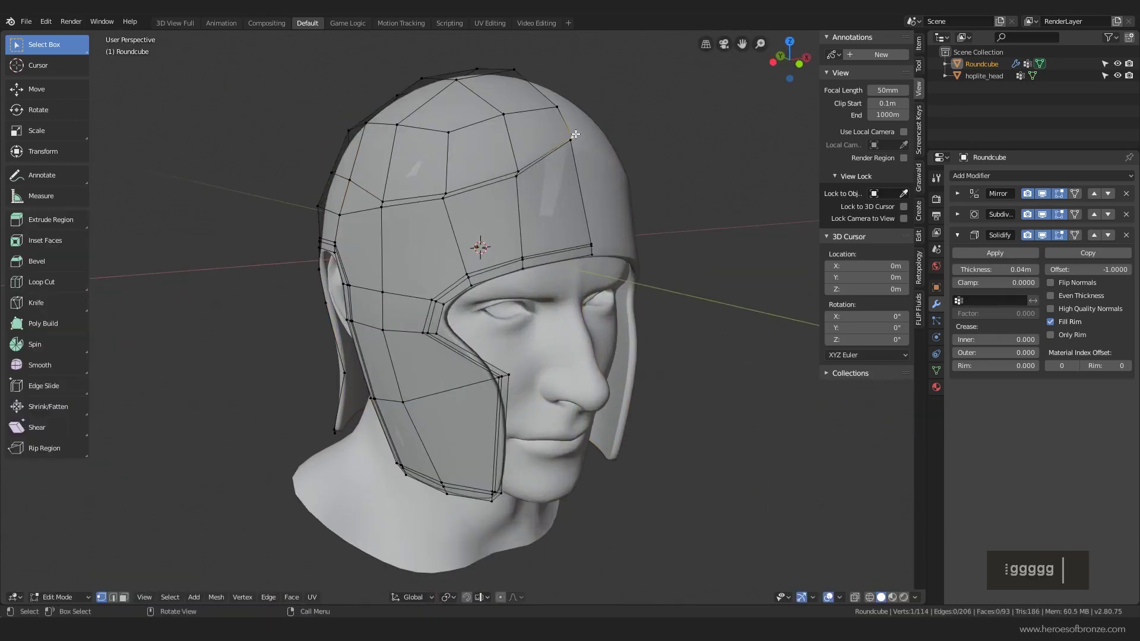
pyautogui.press('g')
pyautogui.press('z')
pyautogui.click(583, 121)
# - Add a supporting edge loop around the dome, slid close above the existing forehead loop to sharpen the ridge
pyautogui.hotkey('ctrl', 'r')
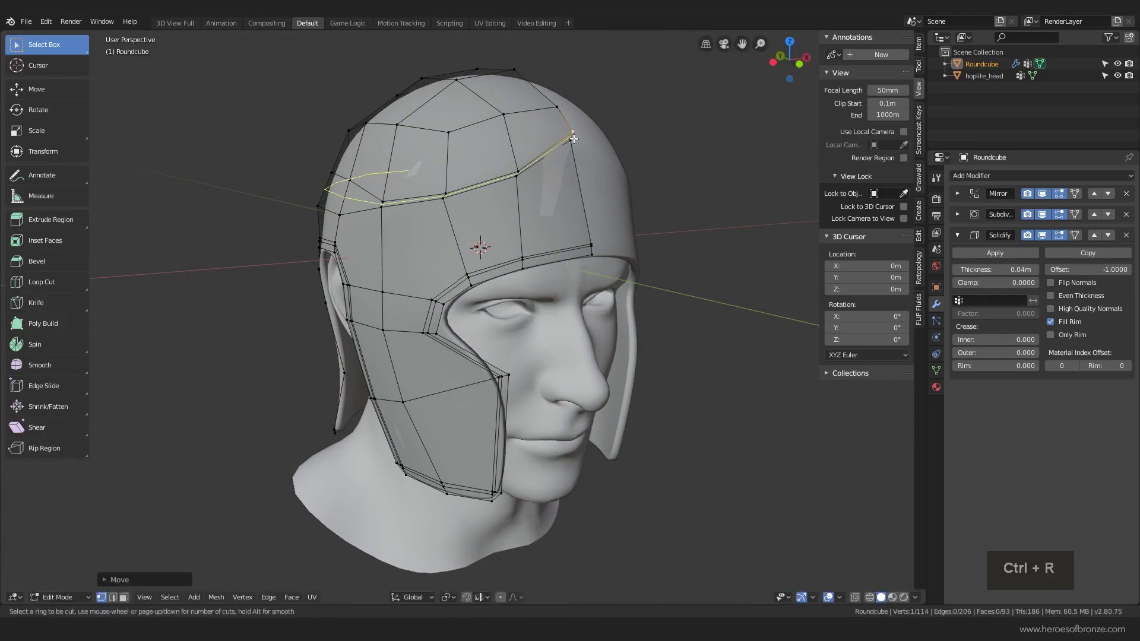
pyautogui.click(571, 137)
pyautogui.press('Escape')
pyautogui.moveTo(571, 137); pyautogui.dragTo(592, 143, button='middle')
pyautogui.hotkey('ctrl', 'r')
pyautogui.press('z')
pyautogui.click(592, 143)
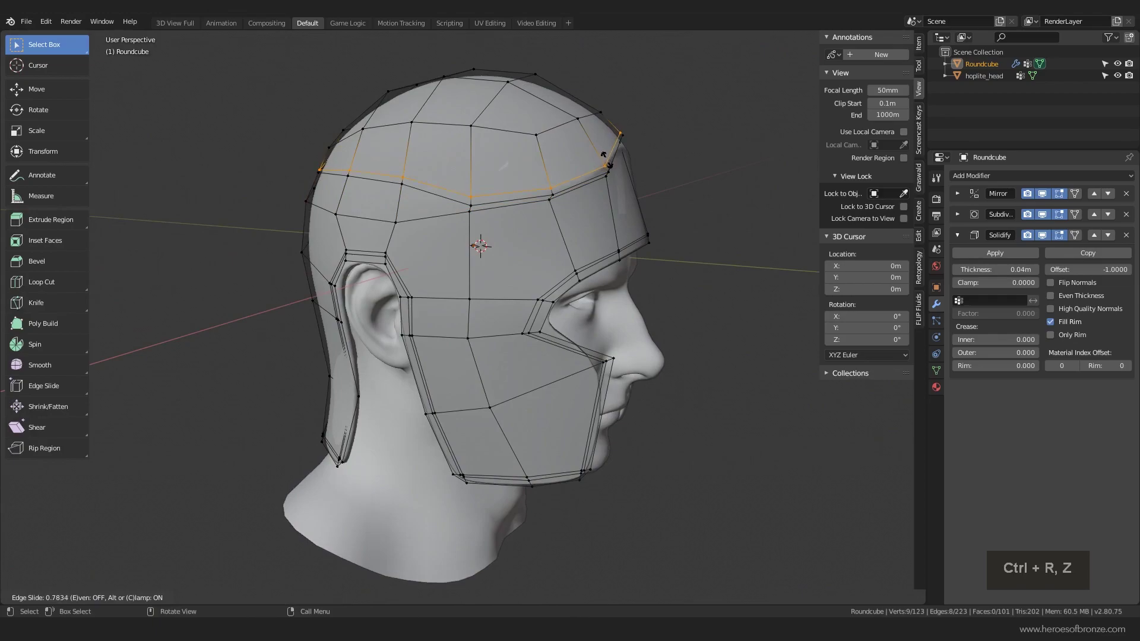
pyautogui.click(607, 169)
pyautogui.moveTo(607, 169); pyautogui.dragTo(592, 169, button='middle')
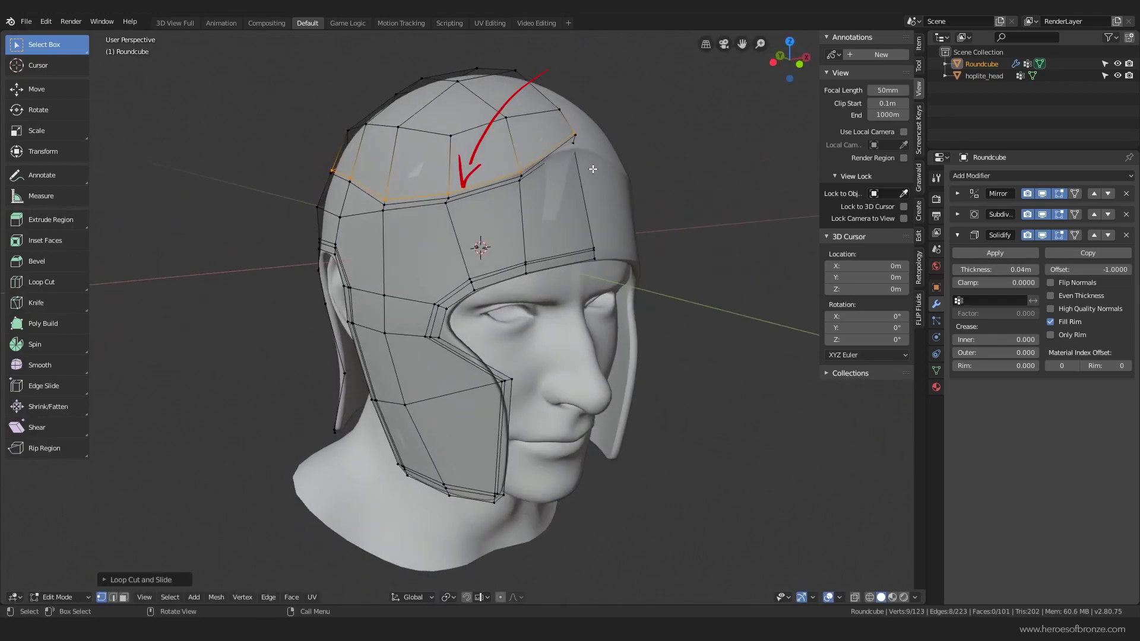
pyautogui.scroll(2, 552, 143)
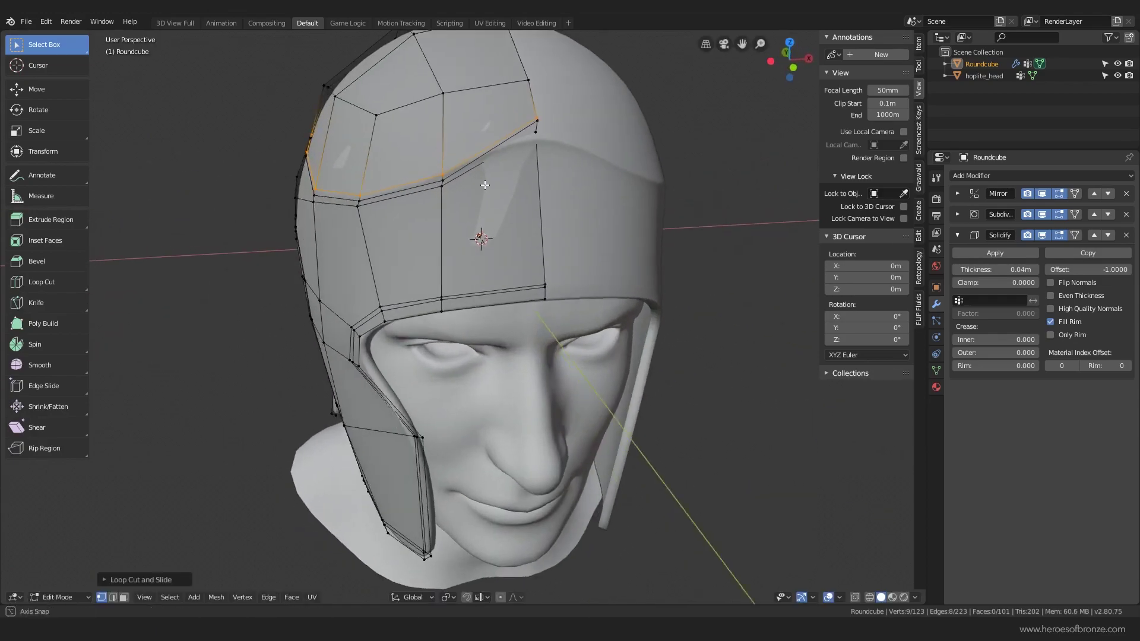
pyautogui.press('Tab')
pyautogui.scroll(-4, 506, 157)
pyautogui.hotkey('alt', 'a')
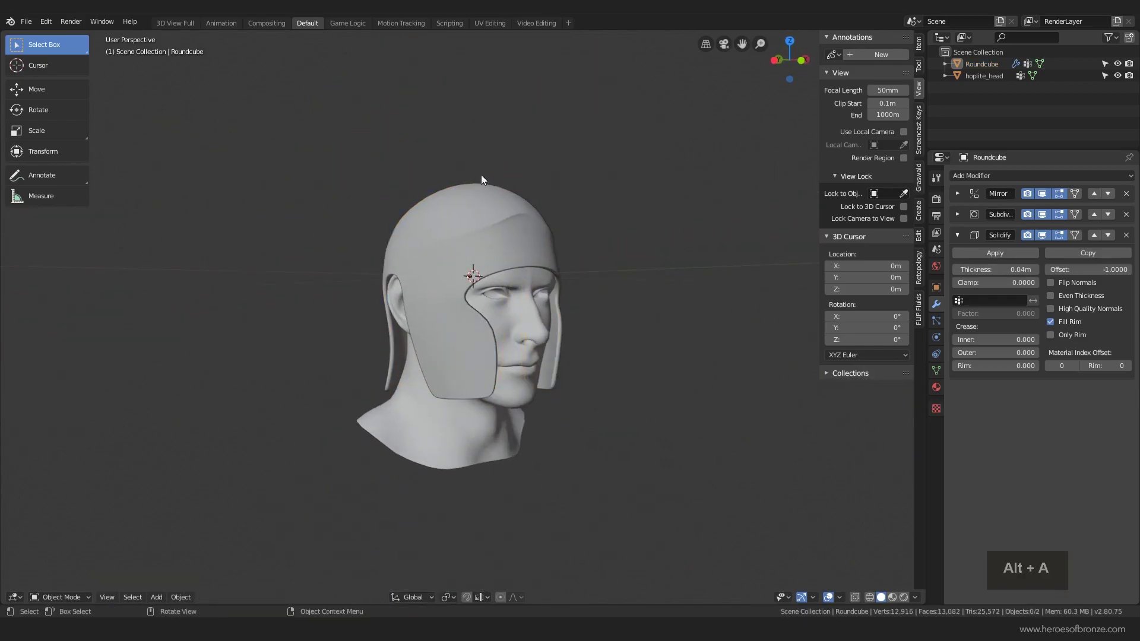
# - Move the three vertices beside the eye opening's outer corner slightly to adjust the side of the helmet
pyautogui.moveTo(481, 175); pyautogui.dragTo(435, 183, button='middle')
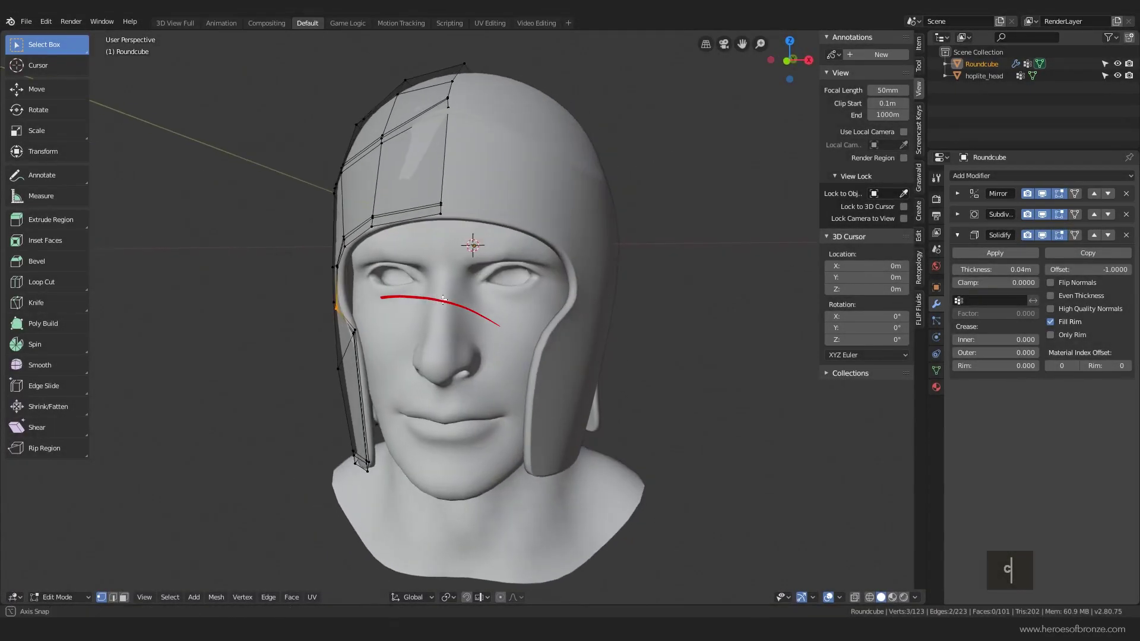
pyautogui.press('g')
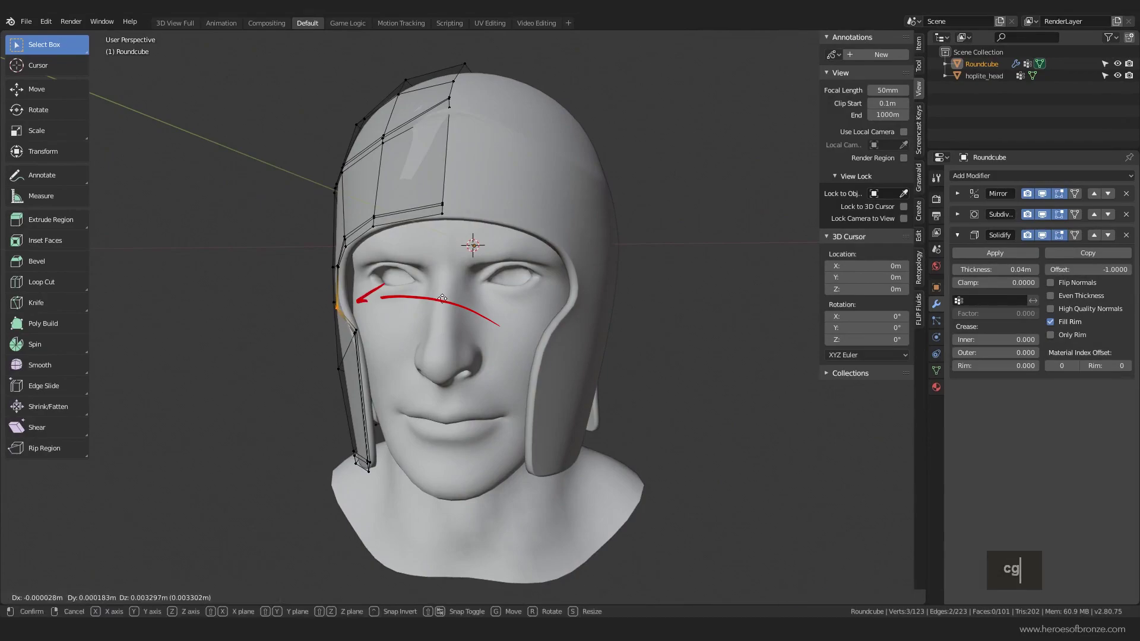
pyautogui.click(446, 298)
pyautogui.press('Tab')
pyautogui.scroll(-5, 513, 283)
pyautogui.hotkey('alt', 'a')
pyautogui.moveTo(416, 309); pyautogui.dragTo(528, 309, button='middle')
pyautogui.scroll(5, 582, 158)
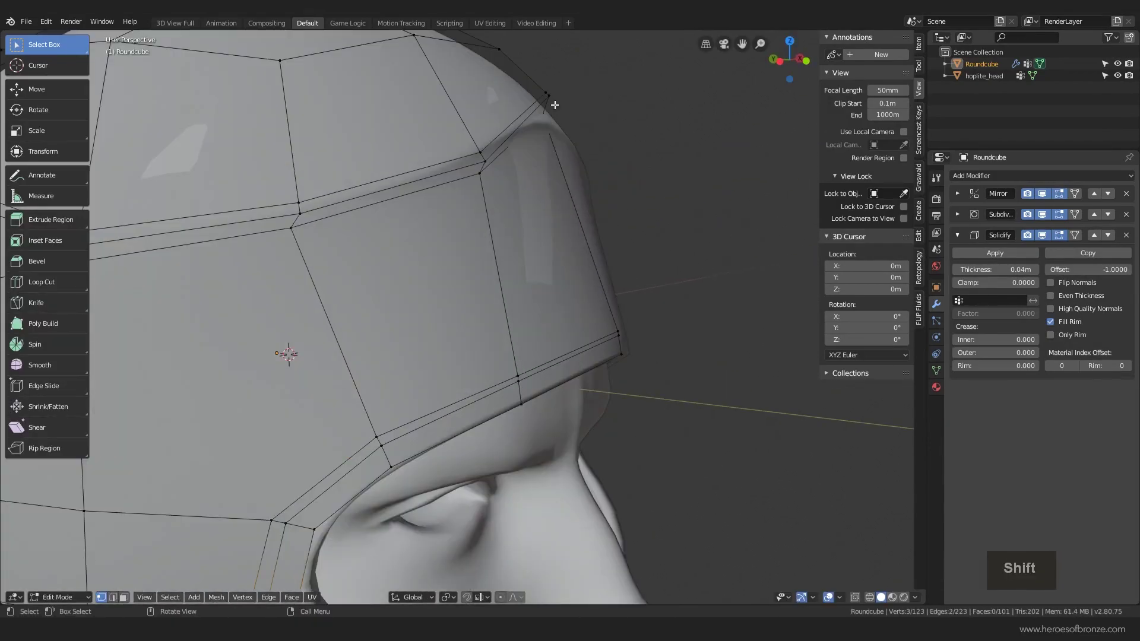
# - Raise the upper ridge loop's front centre vertex along Z and move both loops' front centre vertices forward along Y
pyautogui.click(545, 83)
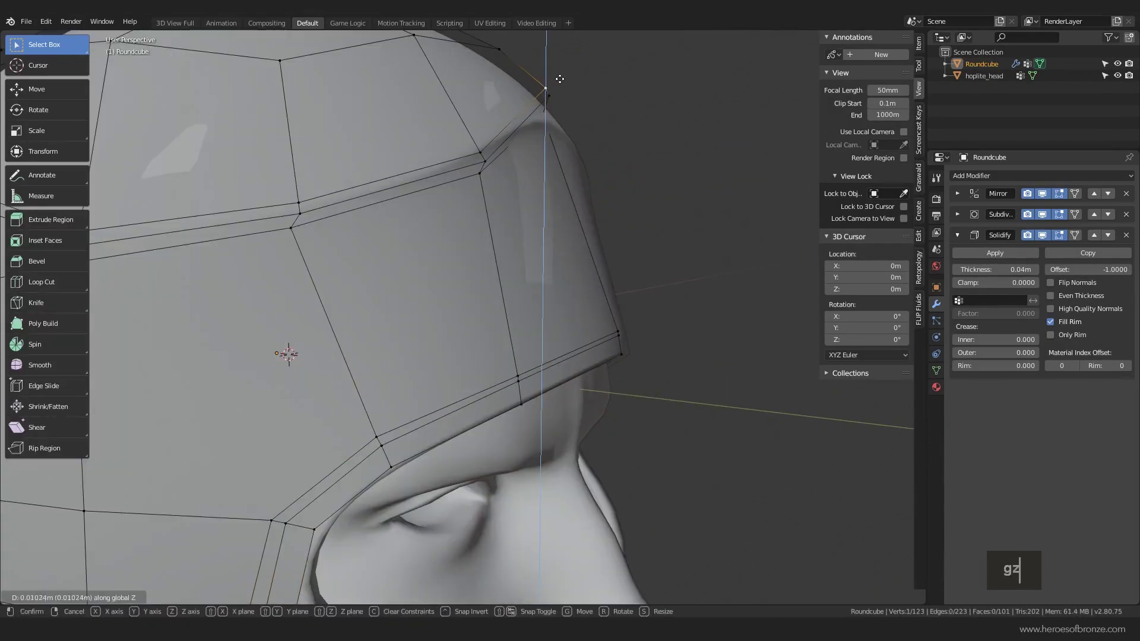
pyautogui.press('g')
pyautogui.press('z')
pyautogui.press('g')
pyautogui.press('y')
pyautogui.press('g')
pyautogui.press('x')
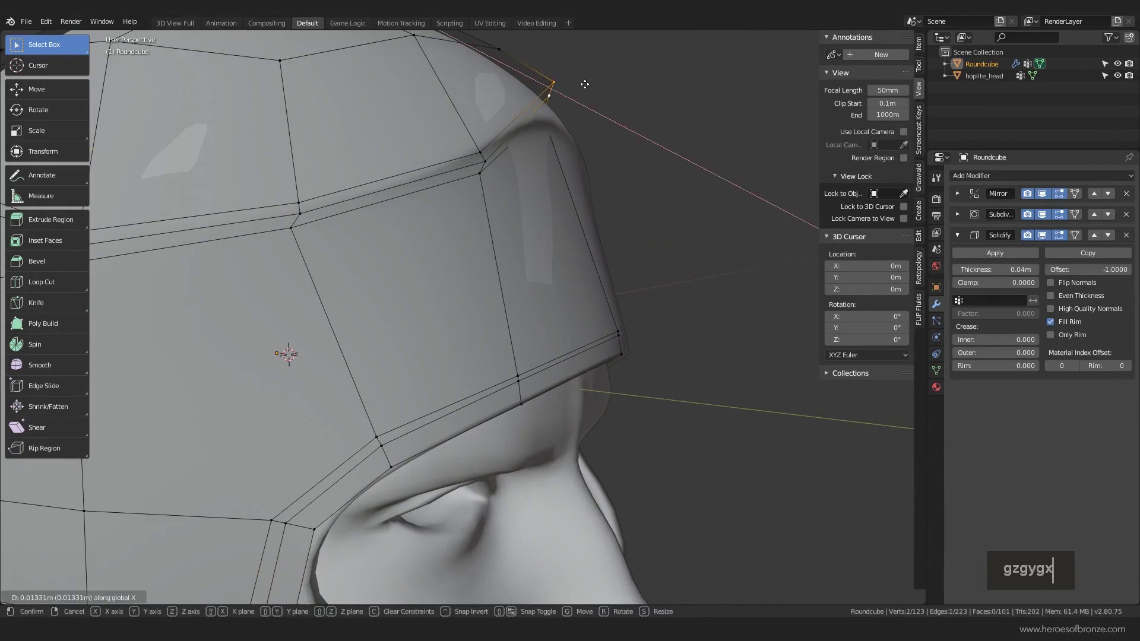
pyautogui.press('y')
pyautogui.click(592, 85)
# - Move the neighbouring vertex pair of the two ridge loops beside the forehead centre forward along Y
pyautogui.click(481, 152)
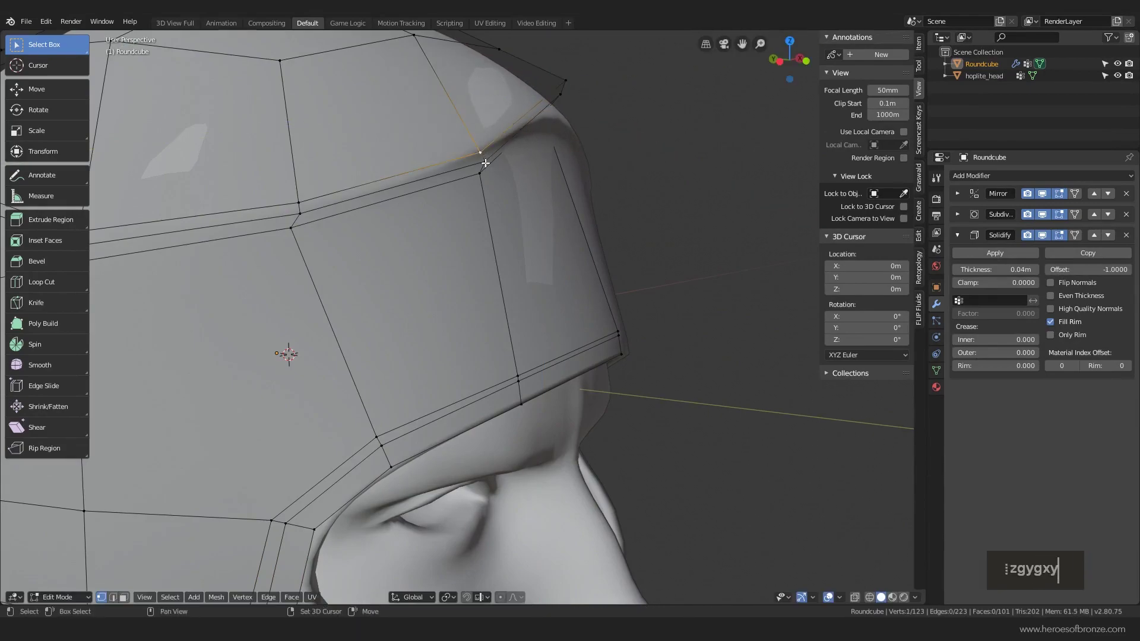
pyautogui.keyDown('shift'); pyautogui.click(484, 161); pyautogui.keyUp('shift')
pyautogui.press('g')
pyautogui.press('y')
pyautogui.click(532, 138)
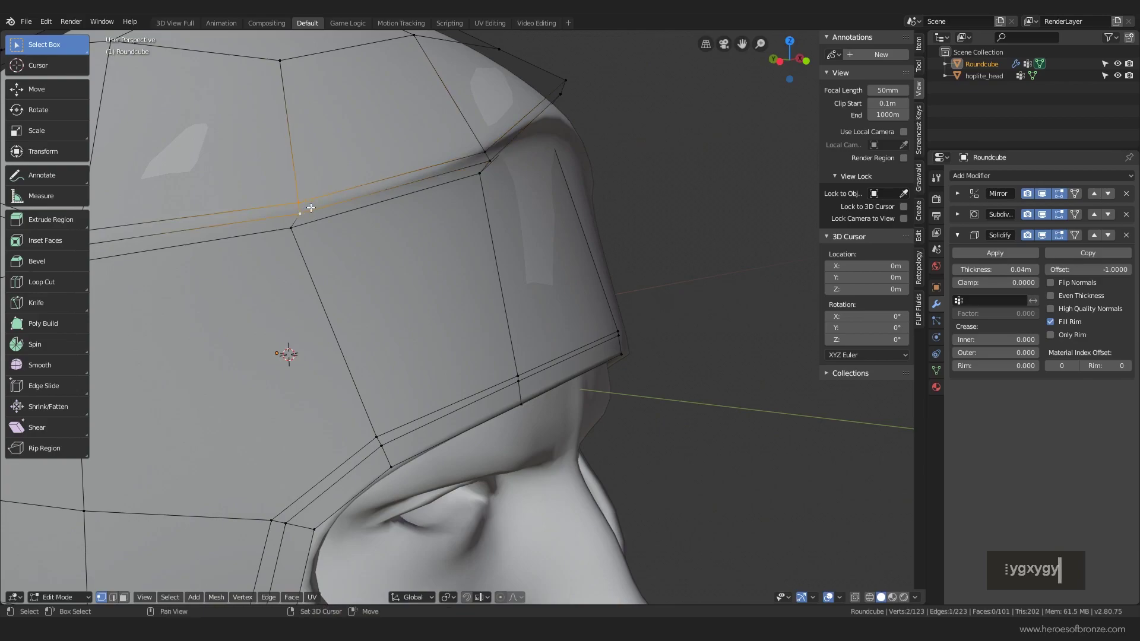
pyautogui.press('Tab')
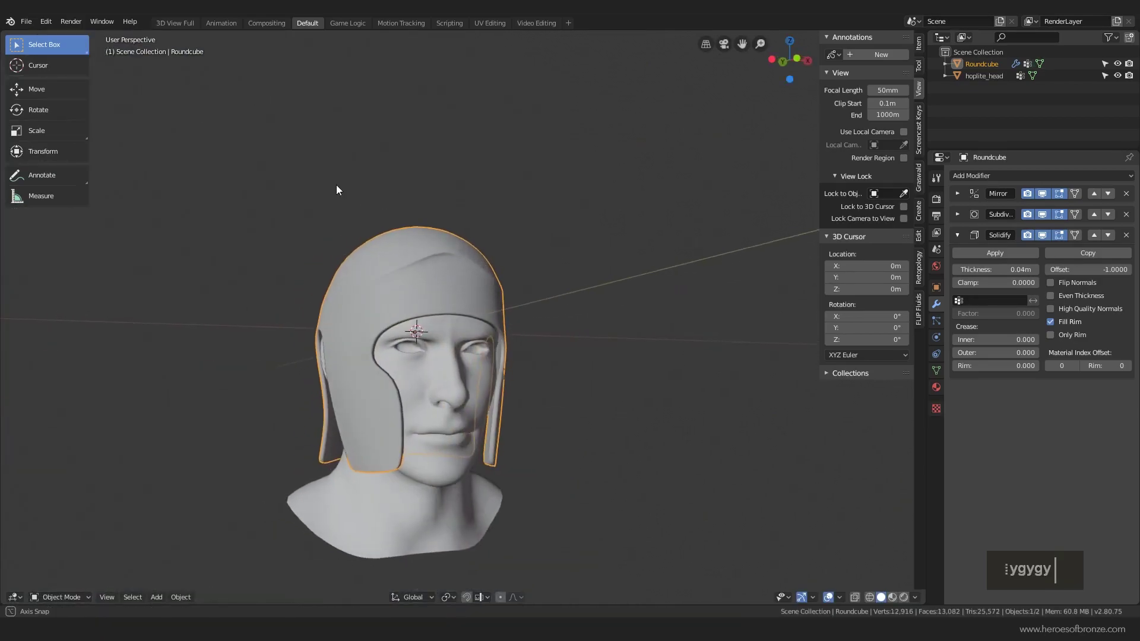
pyautogui.moveTo(336, 185)
pyautogui.mouseDown(button='middle')
pyautogui.moveTo(446, 200)
pyautogui.moveTo(570, 198)
pyautogui.moveTo(495, 205)
pyautogui.moveTo(469, 267)
pyautogui.mouseUp(button='middle')
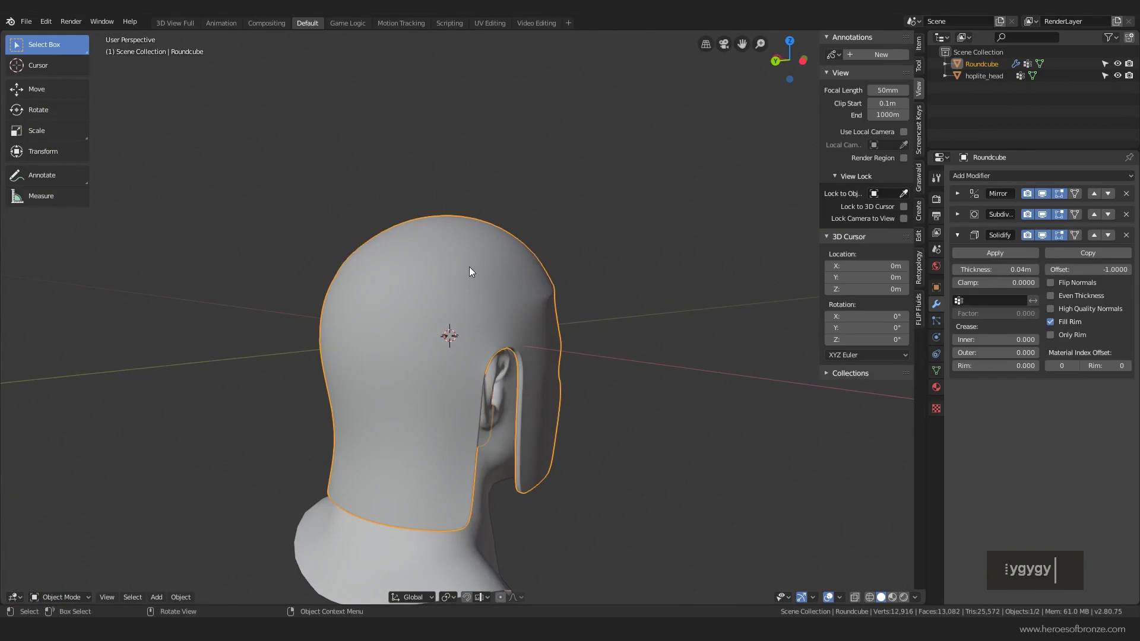
pyautogui.moveTo(469, 271)
pyautogui.mouseDown(button='middle')
pyautogui.moveTo(529, 269)
pyautogui.moveTo(479, 262)
pyautogui.mouseUp(button='middle')
pyautogui.press('Tab')
pyautogui.scroll(4, 478, 267)
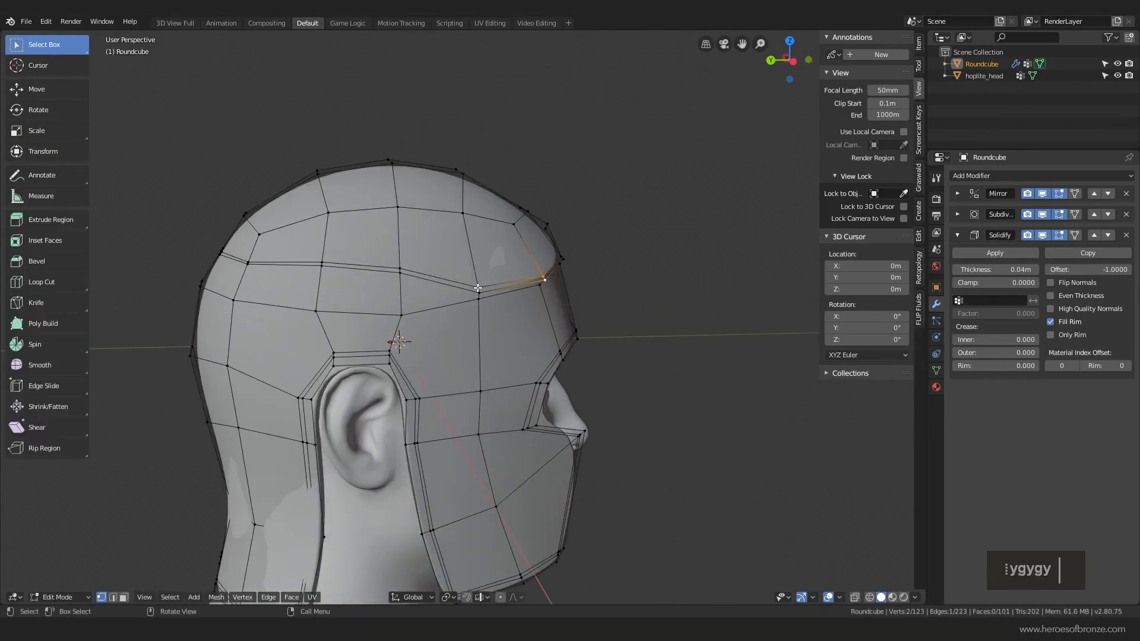
# - Slide the two ridge loops' temple vertices along their vertical edge to spread the loops apart
pyautogui.keyDown('shift'); pyautogui.click(479, 289); pyautogui.keyUp('shift')
pyautogui.press('g')
pyautogui.press('g')
pyautogui.press('g')
pyautogui.press('g')
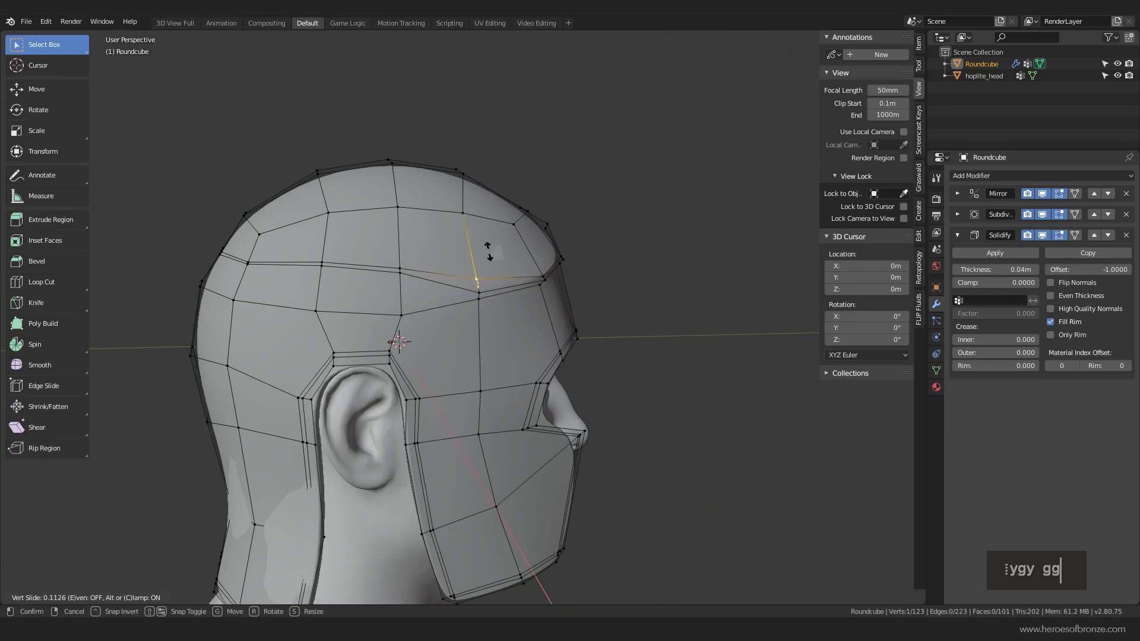
pyautogui.click(479, 285)
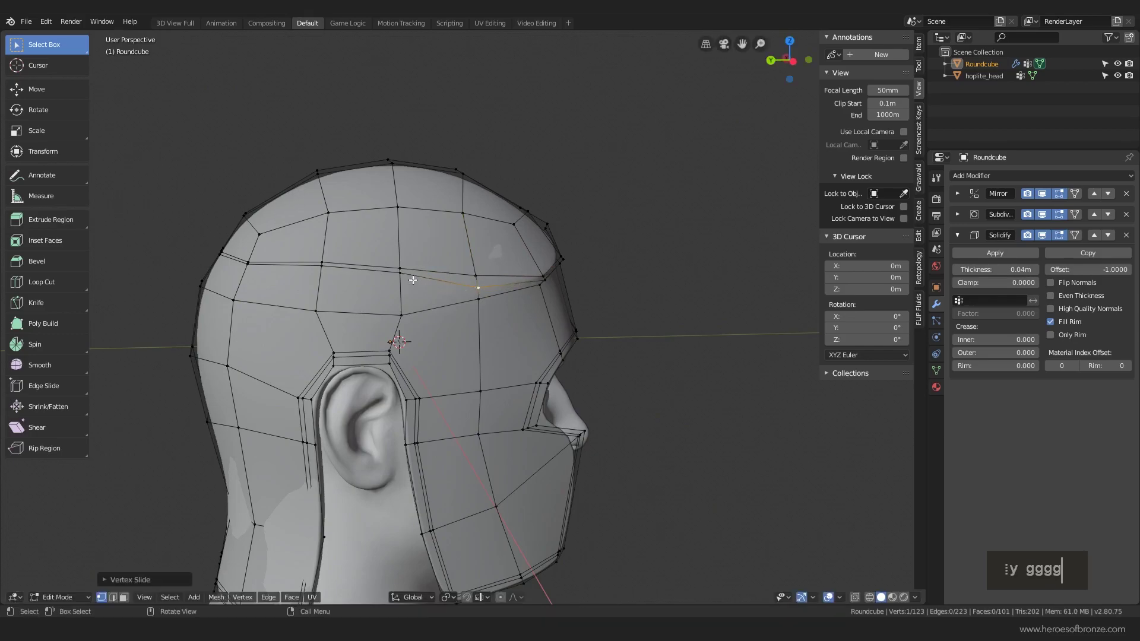
# - Slide the lower ridge loop's two vertices above the ear downward, away from the upper loop
pyautogui.click(404, 272)
pyautogui.press('g')
pyautogui.press('g')
pyautogui.click(396, 294)
pyautogui.click(322, 263)
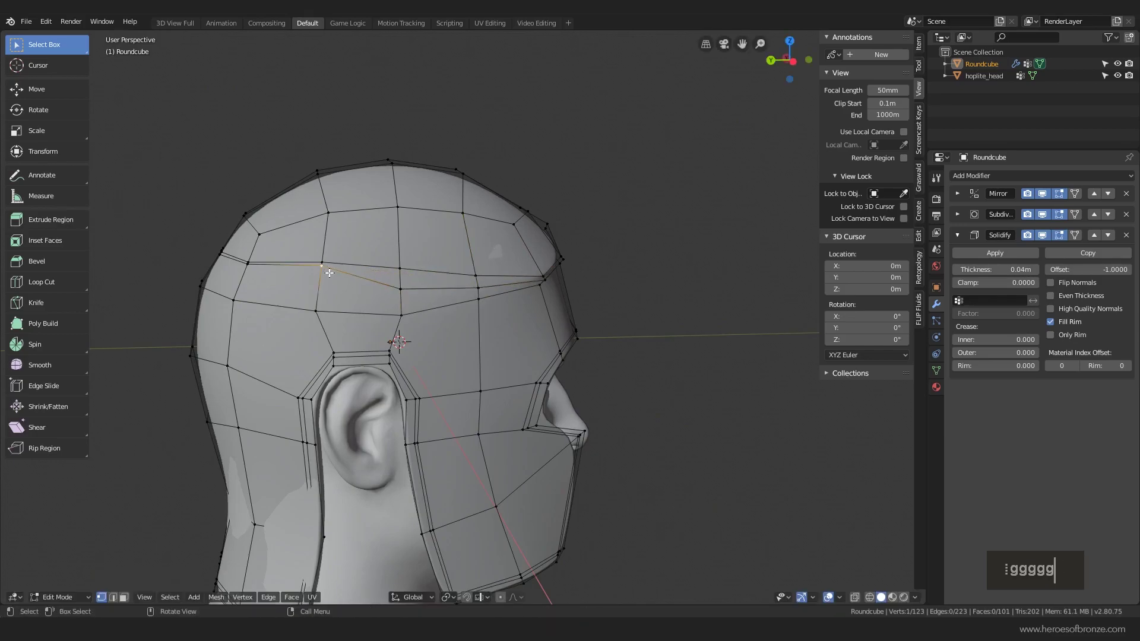
pyautogui.press('g')
pyautogui.press('g')
pyautogui.click(322, 291)
# - Slide the lower ridge loop's remaining vertices around the back of the dome downward to even the row spacing
pyautogui.click(247, 265)
pyautogui.press('g')
pyautogui.press('g')
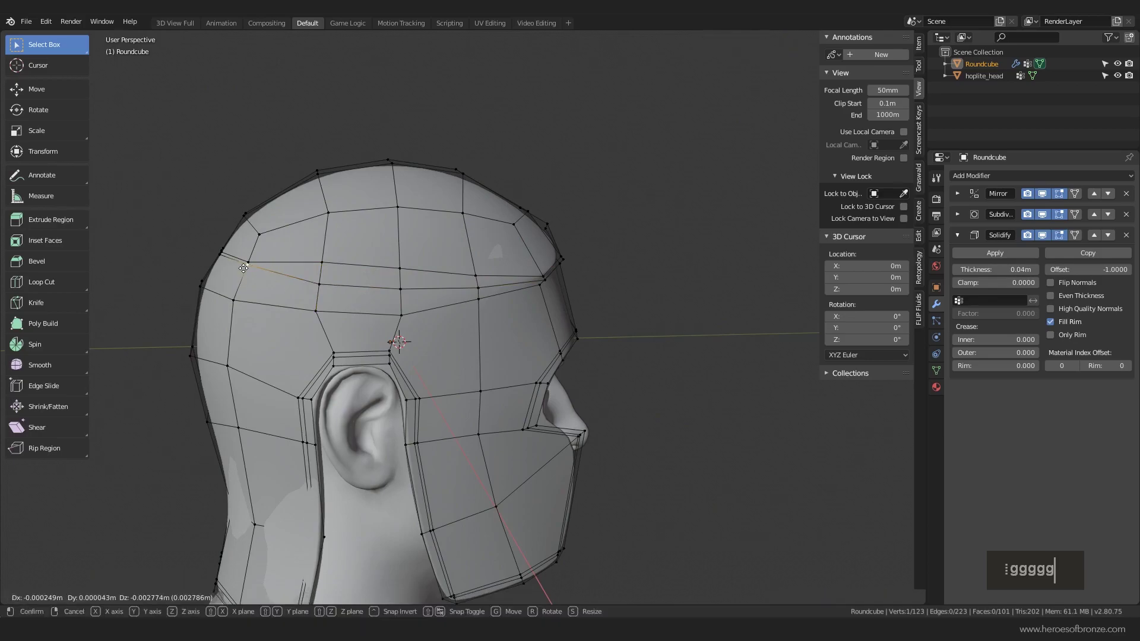
pyautogui.click(242, 276)
pyautogui.moveTo(215, 275); pyautogui.dragTo(323, 308, button='middle')
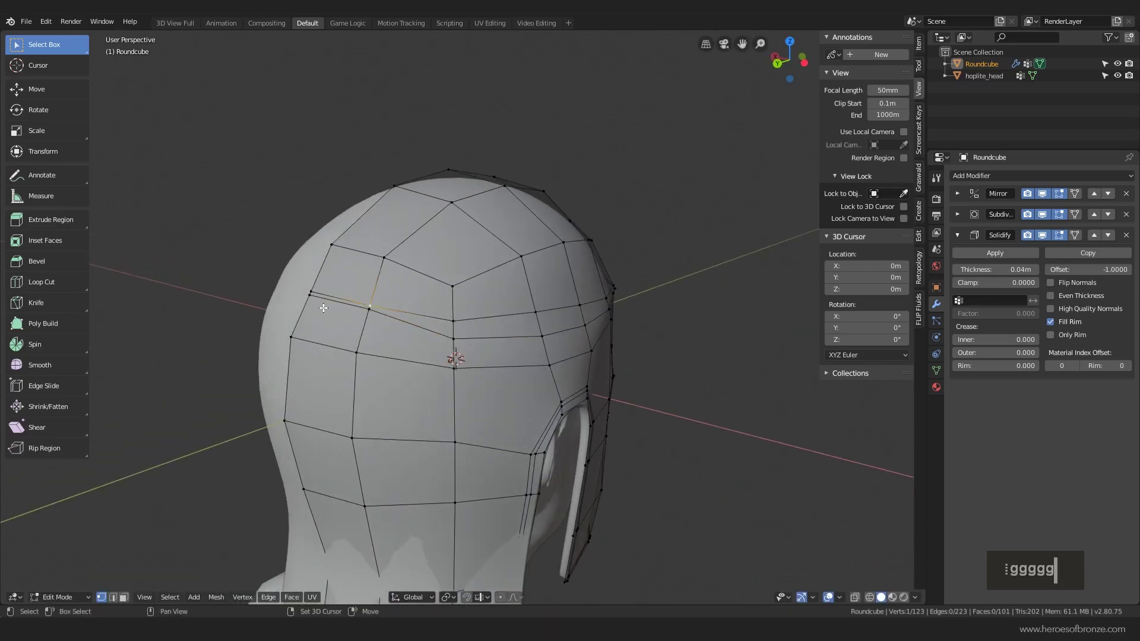
pyautogui.keyDown('shift'); pyautogui.click(305, 297); pyautogui.keyUp('shift')
pyautogui.press('g')
pyautogui.press('g')
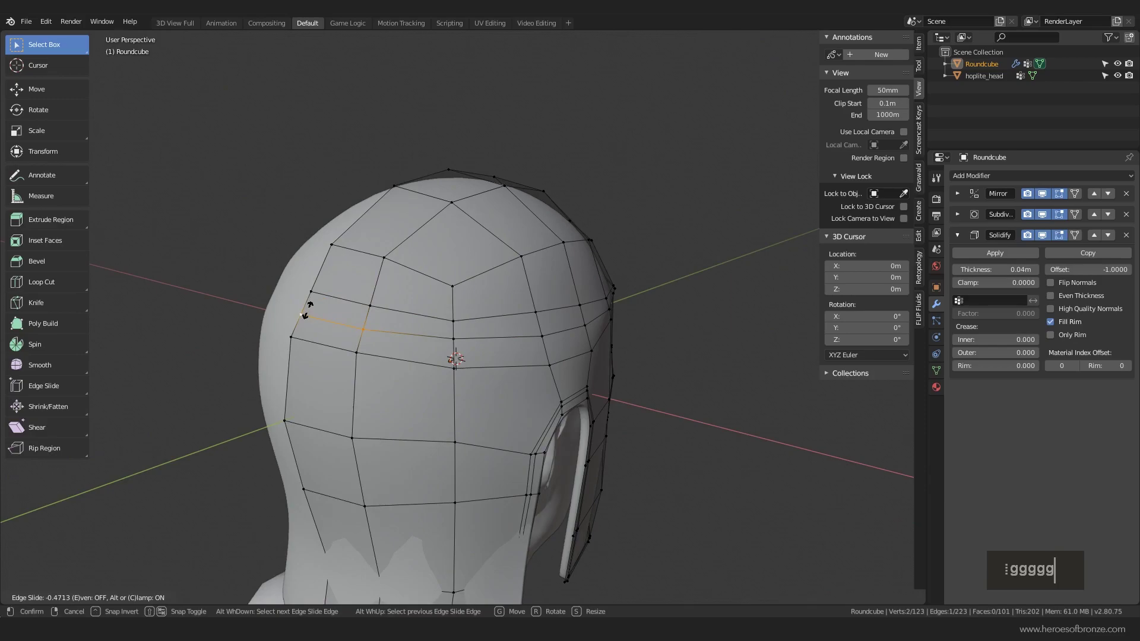
pyautogui.click(307, 309)
# - Slide the upper ridge loop's three vertices at the back of the dome upward
pyautogui.click(434, 314)
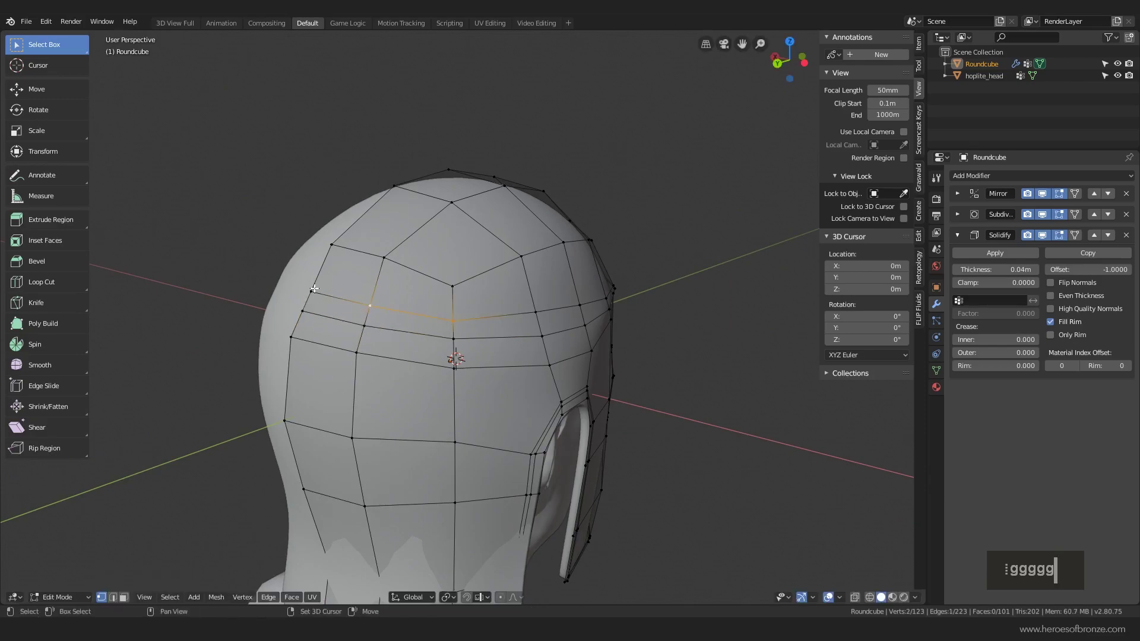
pyautogui.press('g')
pyautogui.press('g')
pyautogui.click(368, 252)
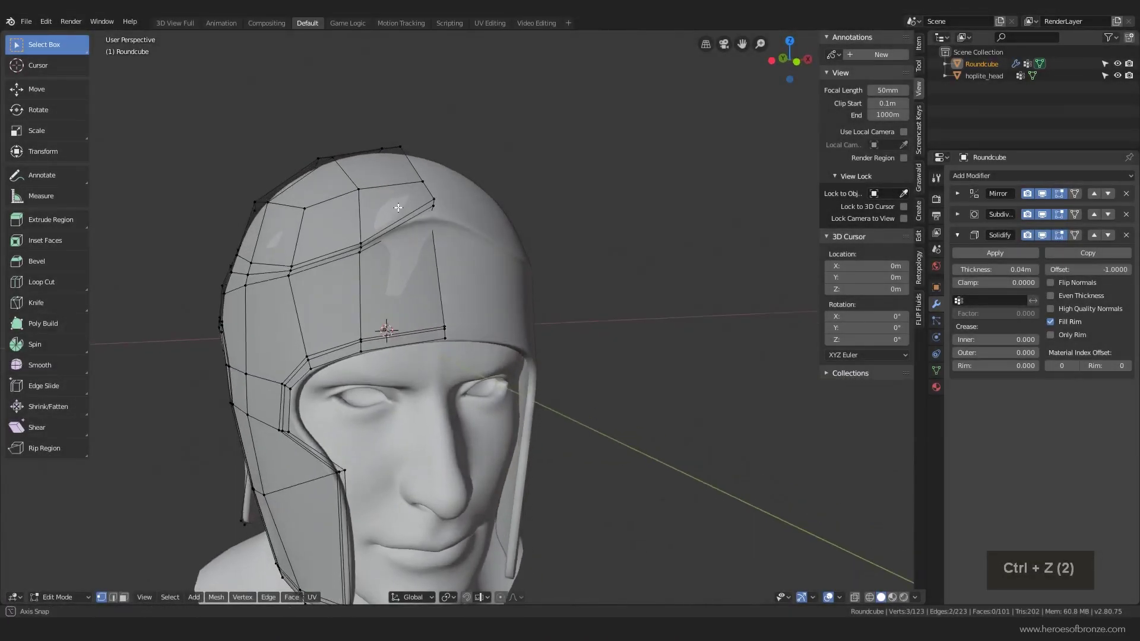
pyautogui.hotkey('ctrl', 'z')
pyautogui.scroll(2, 404, 223)
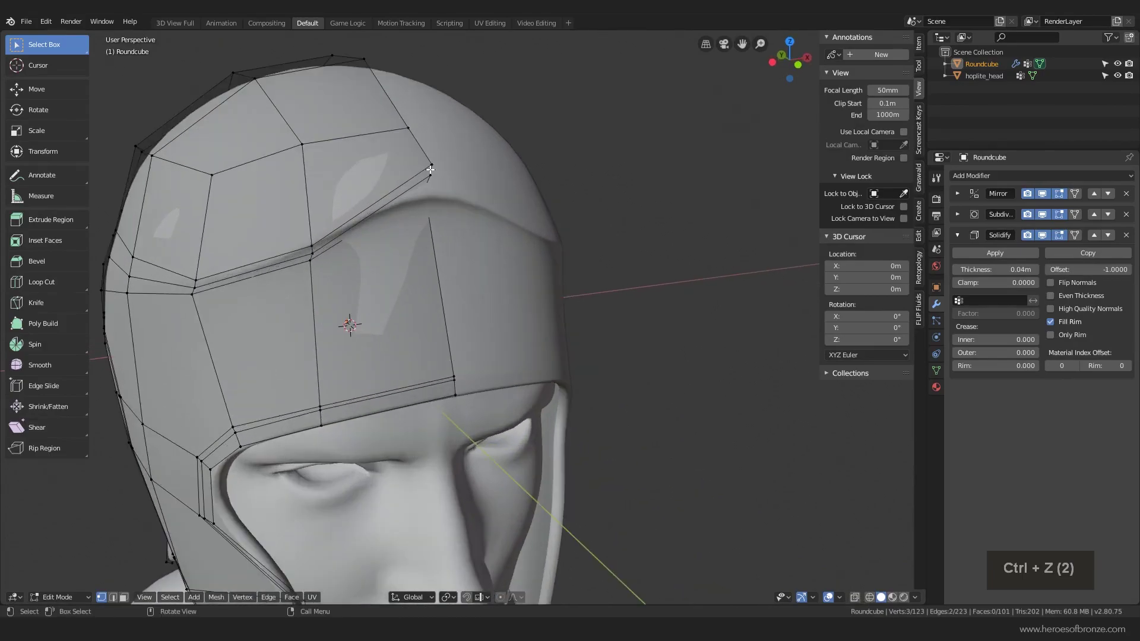
# - Slide the rear edge of the row below the ridge loops downward and align its next side vertex with it
pyautogui.scroll(-4, 435, 169)
pyautogui.moveTo(433, 172); pyautogui.dragTo(517, 173, button='middle')
pyautogui.hotkey('ctrl', '2')
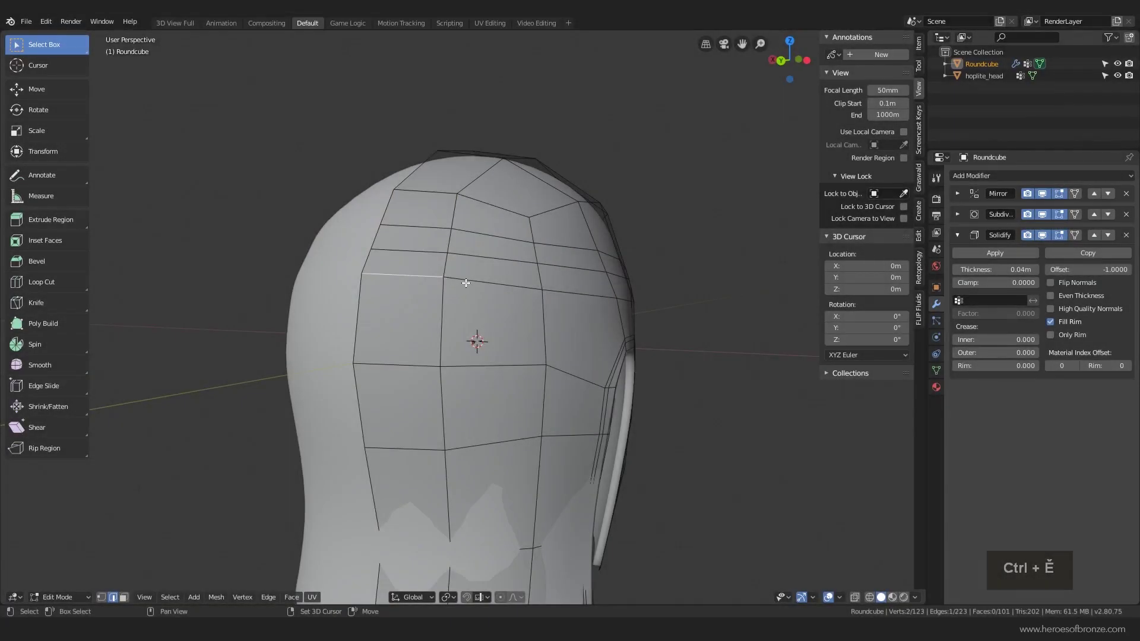
pyautogui.click(404, 271)
pyautogui.press('g')
pyautogui.press('g')
pyautogui.press('Escape')
pyautogui.hotkey('ctrl', '1')
pyautogui.click(541, 290)
pyautogui.press('g')
pyautogui.press('g')
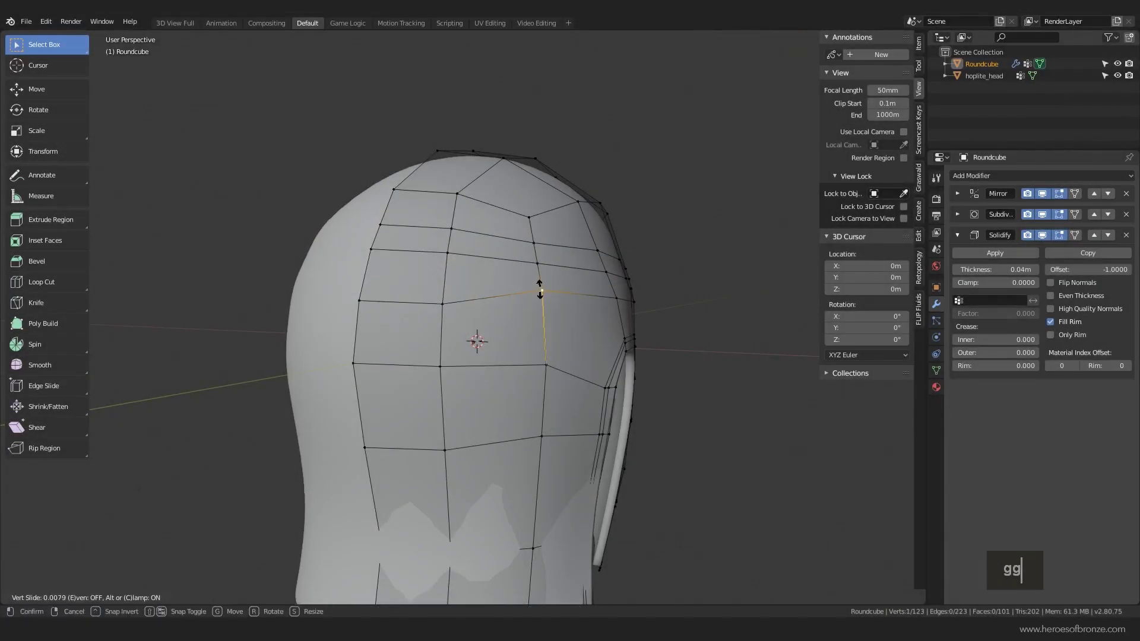
pyautogui.click(539, 301)
# - Slide the lower ridge loop's rear edge and its adjacent side vertex downward to space the rows evenly
pyautogui.click(419, 248)
pyautogui.keyDown('shift'); pyautogui.click(367, 244); pyautogui.keyUp('shift')
pyautogui.press('g')
pyautogui.press('g')
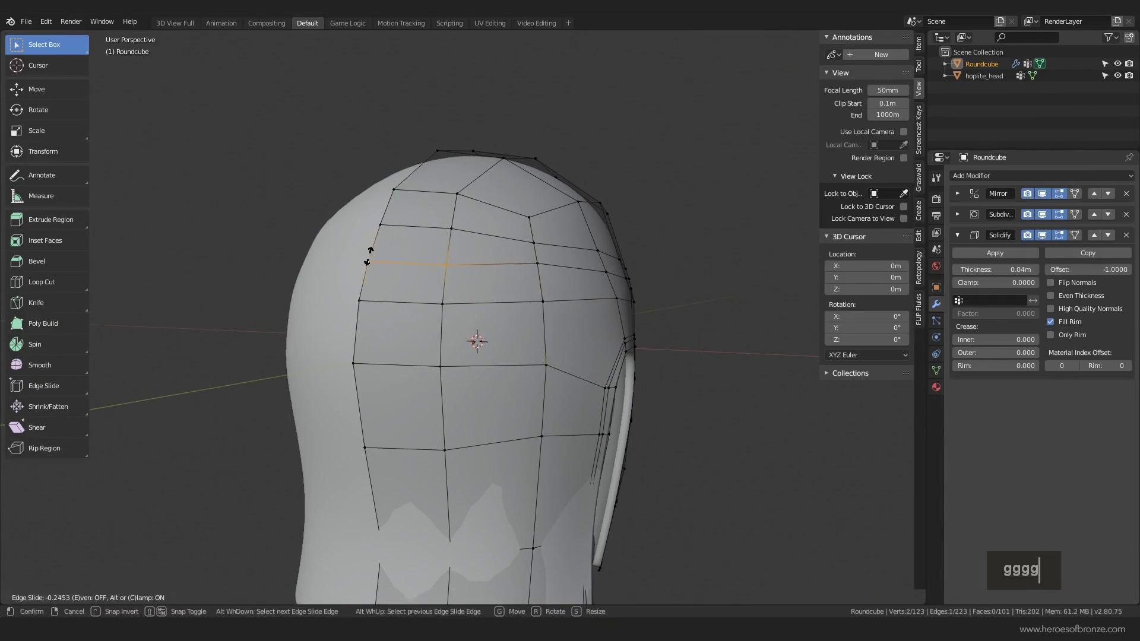
pyautogui.click(368, 256)
pyautogui.click(534, 262)
pyautogui.press('g')
pyautogui.press('g')
pyautogui.click(533, 267)
# - Slide the upper ridge loop's rear-side vertex slightly upward and the three vertices of the row above toward the crown
pyautogui.click(532, 244)
pyautogui.press('g')
pyautogui.press('g')
pyautogui.click(532, 241)
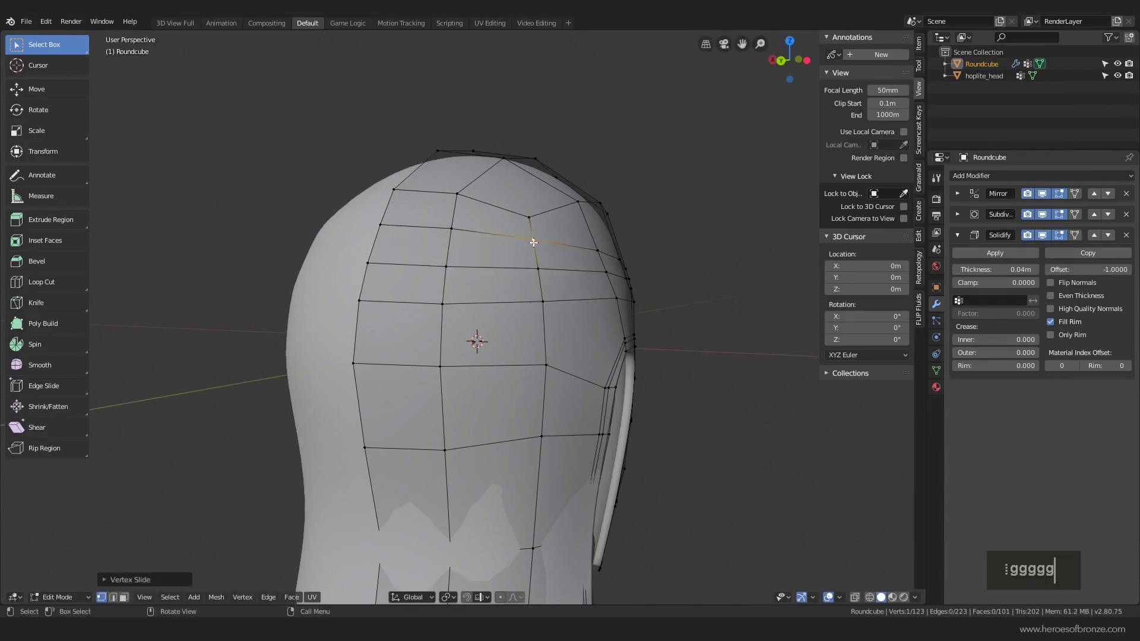
pyautogui.click(528, 216)
pyautogui.keyDown('shift'); pyautogui.click(396, 187); pyautogui.keyUp('shift')
pyautogui.press('g')
pyautogui.press('g')
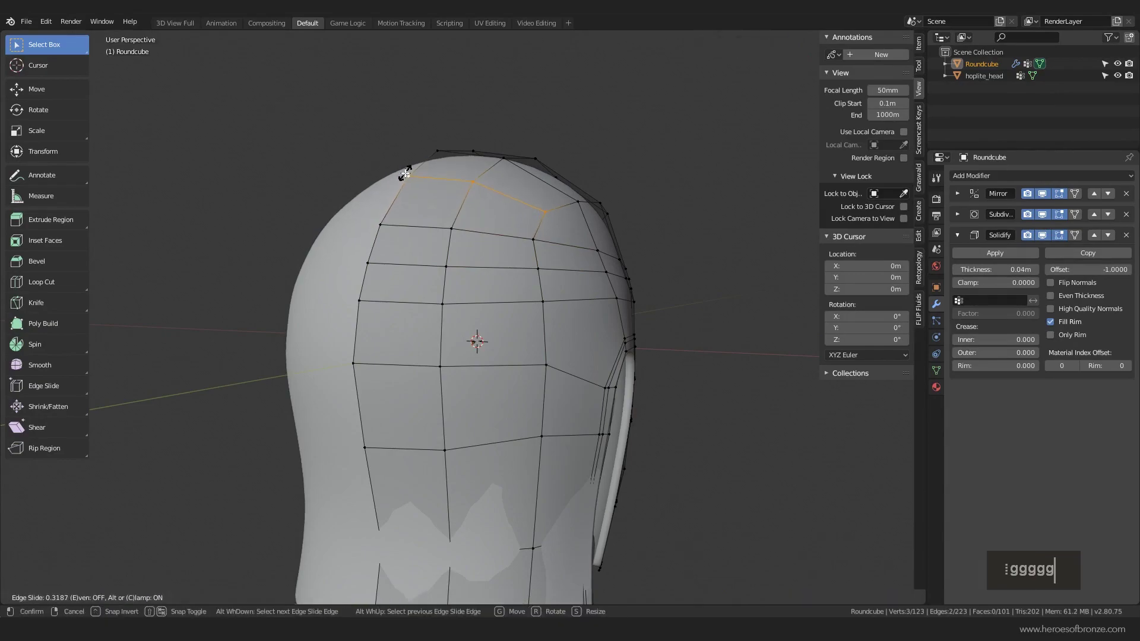
pyautogui.click(405, 173)
pyautogui.moveTo(553, 243); pyautogui.dragTo(479, 254, button='middle')
pyautogui.press('Tab')
pyautogui.scroll(-4, 493, 252)
pyautogui.hotkey('alt', 'a')
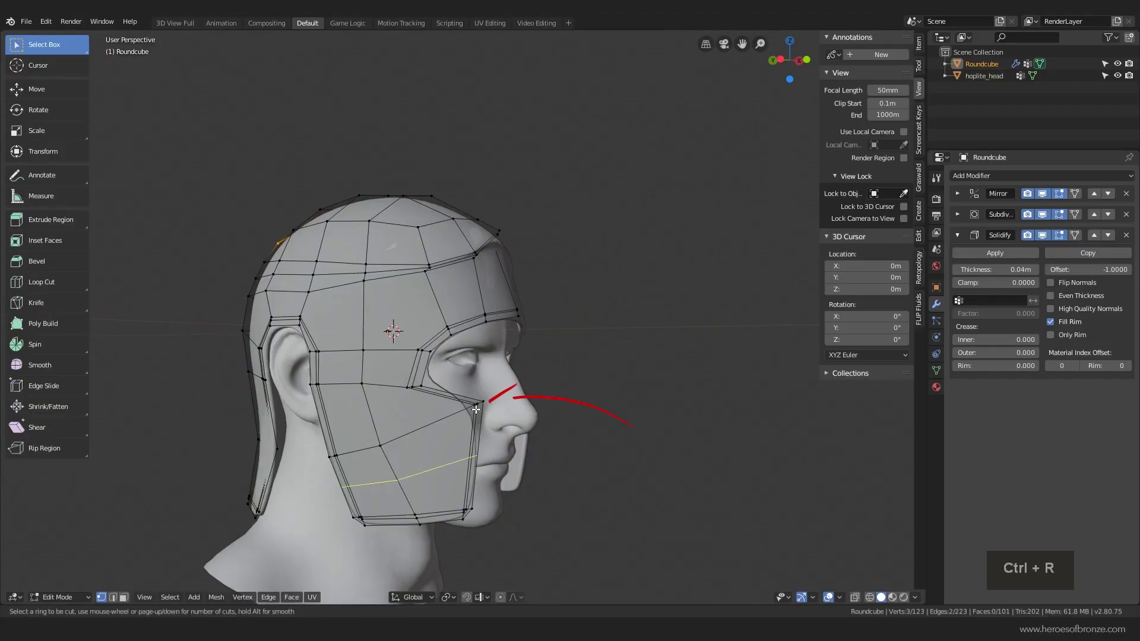
# - Add an edge loop across the cheek guard and slide it up toward its front upper corner to sharpen that corner
pyautogui.click(476, 410)
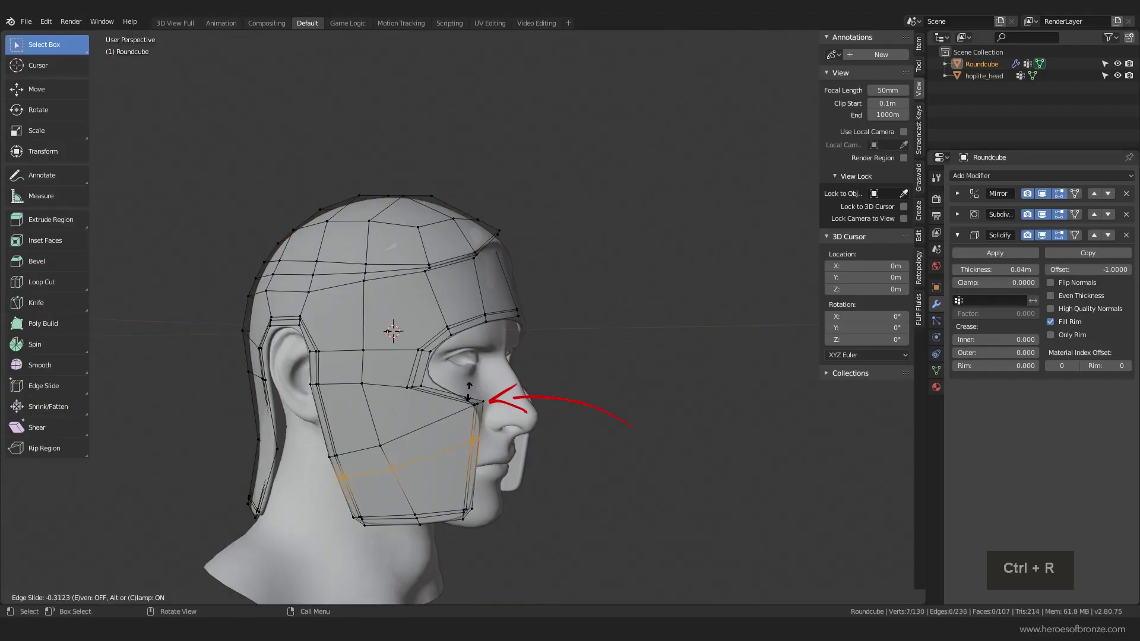
pyautogui.click(455, 356)
pyautogui.press('Tab')
pyautogui.scroll(-3, 489, 368)
pyautogui.moveTo(490, 368); pyautogui.dragTo(411, 362, button='middle')
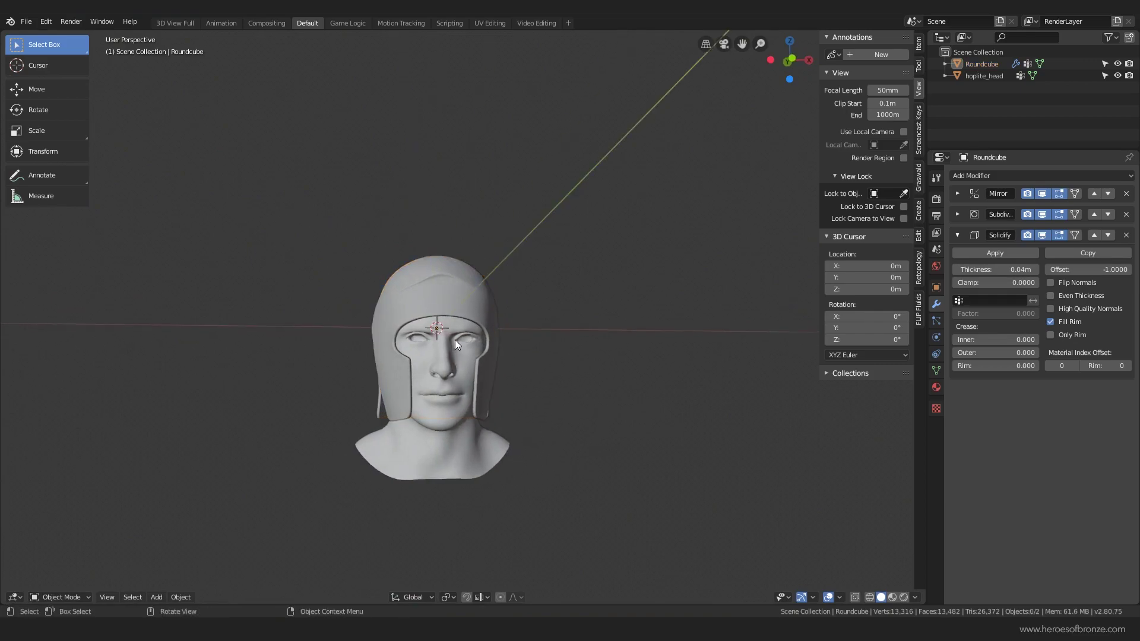
# - Add a front-to-back edge loop between the helmet's front centre line and the neighbouring column
pyautogui.scroll(4, 426, 286)
pyautogui.press('Tab')
pyautogui.scroll(2, 403, 294)
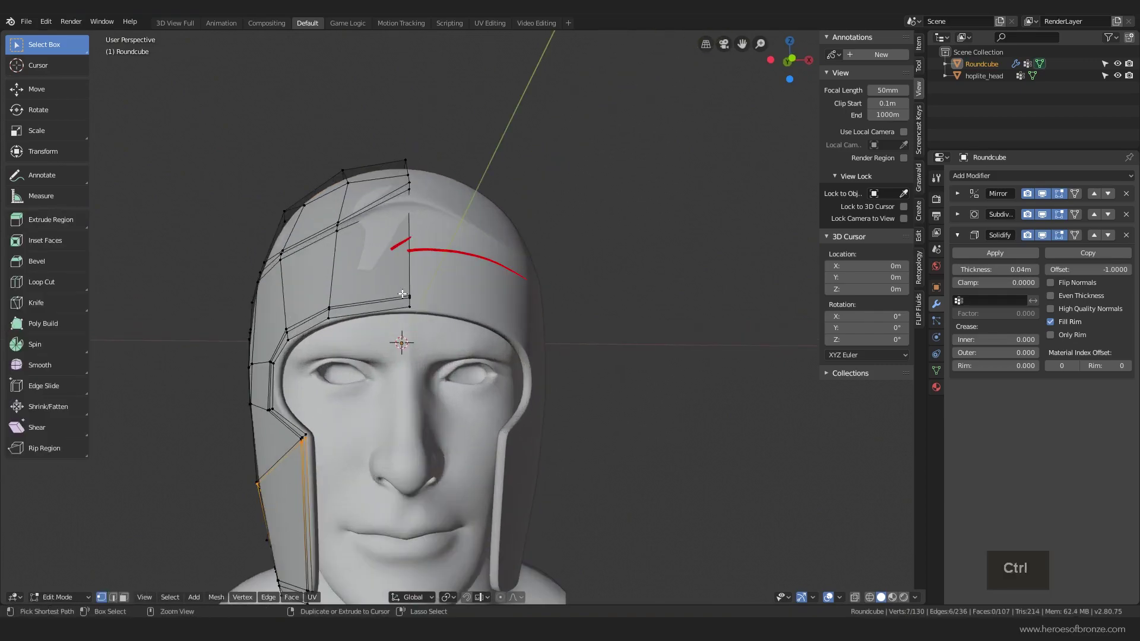
pyautogui.hotkey('ctrl', 'r')
pyautogui.click(398, 293)
pyautogui.press('Escape')
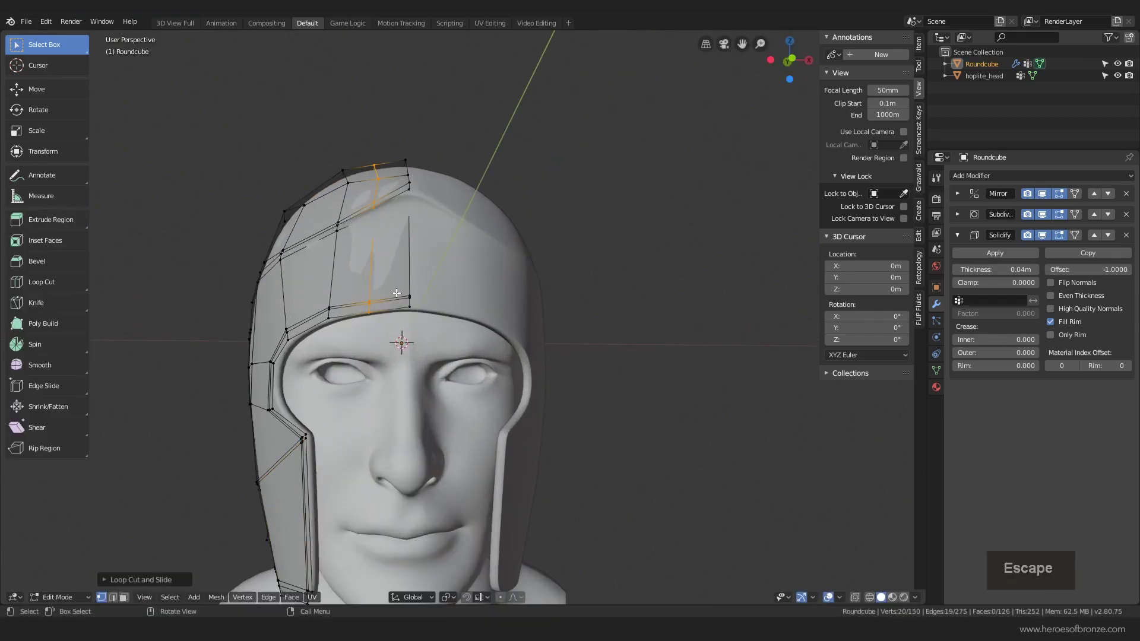
pyautogui.moveTo(397, 293); pyautogui.dragTo(544, 323, button='middle')
pyautogui.scroll(-4, 545, 323)
pyautogui.moveTo(392, 332); pyautogui.dragTo(270, 305, button='middle')
pyautogui.press('Tab')
pyautogui.press('Tab')
pyautogui.scroll(6, 357, 249)
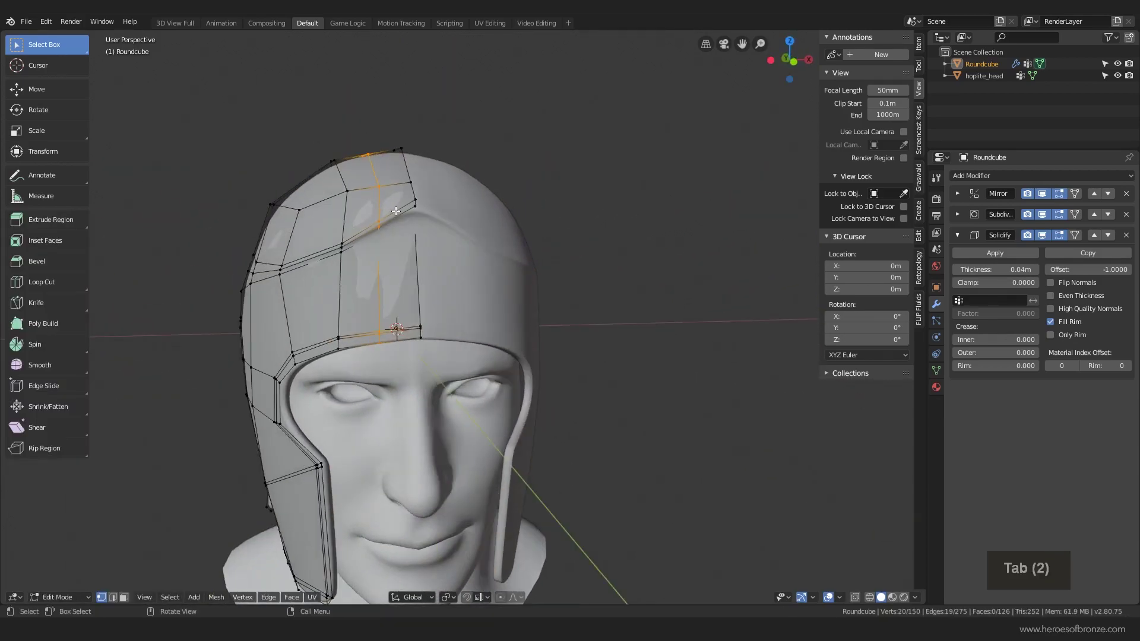
# - Select the new loop's forehead section from ridge to brow rim and slide it close to the centre line
pyautogui.press('a')
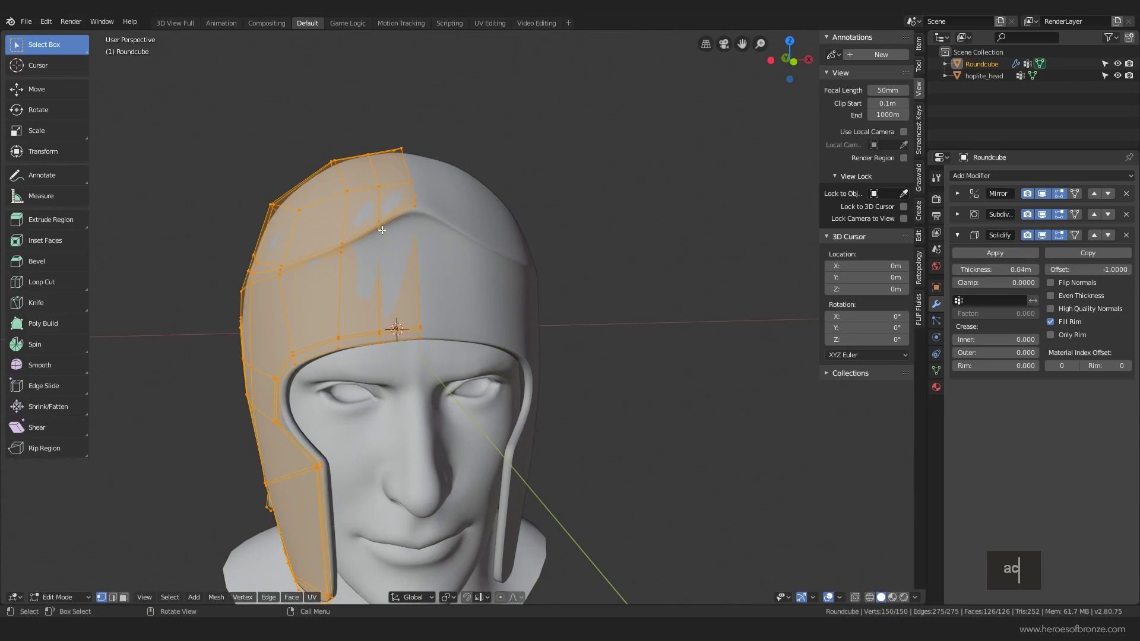
pyautogui.hotkey('alt', 'a')
pyautogui.press('c')
pyautogui.click(381, 224)
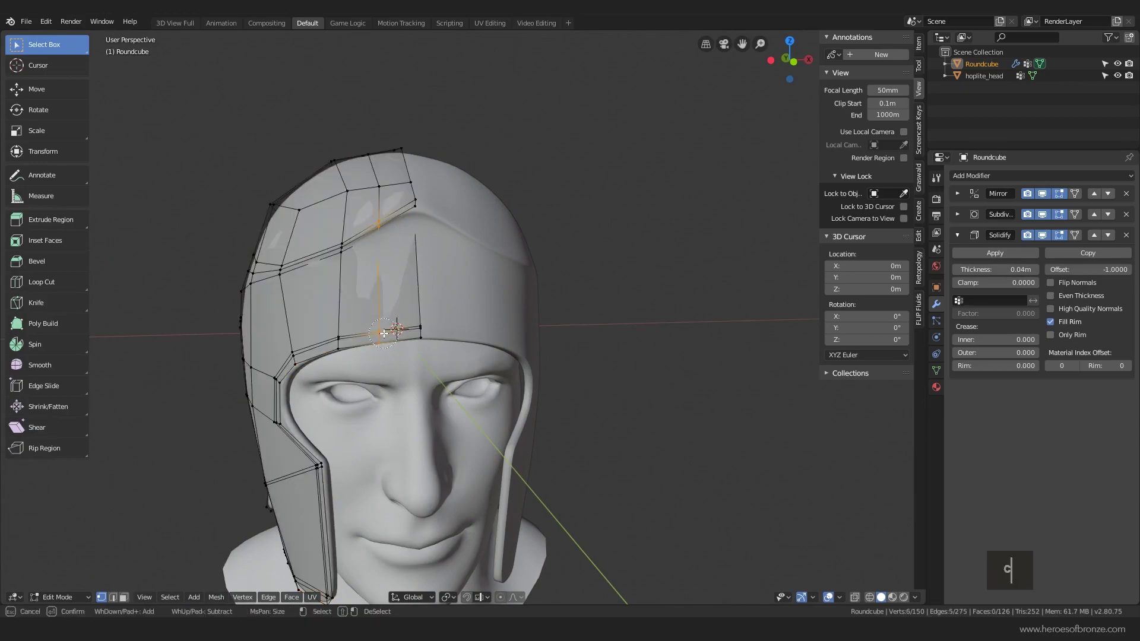
pyautogui.press('g')
pyautogui.press('g')
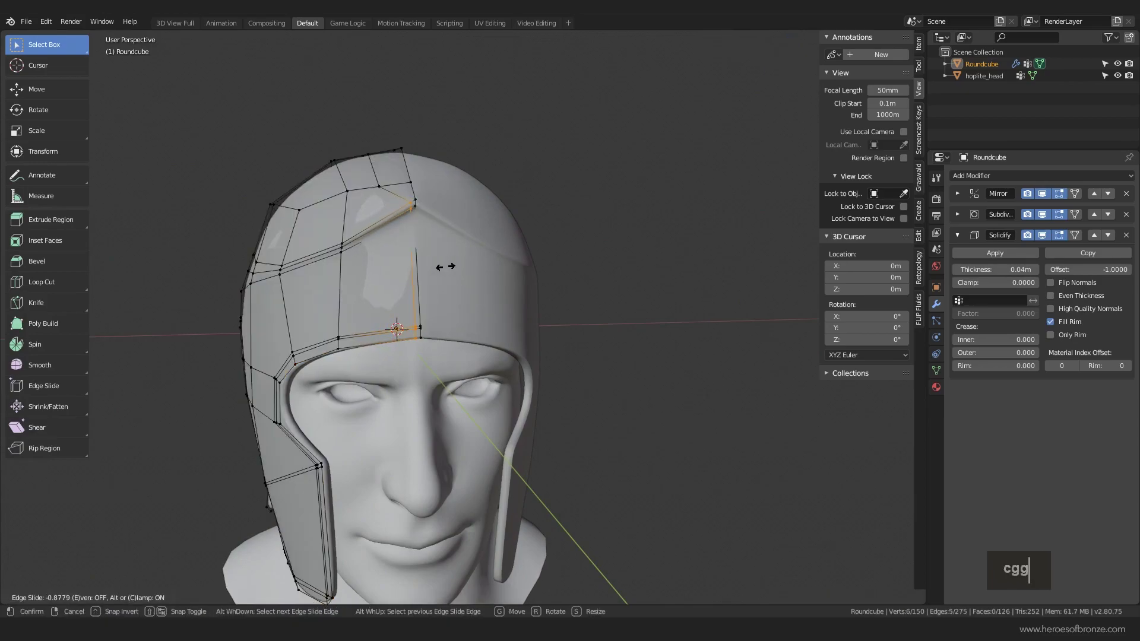
pyautogui.click(445, 267)
# - Slide the brow's lower supporting loop down toward the rim beside the centre line and at the next column
pyautogui.click(416, 339)
pyautogui.scroll(3, 414, 351)
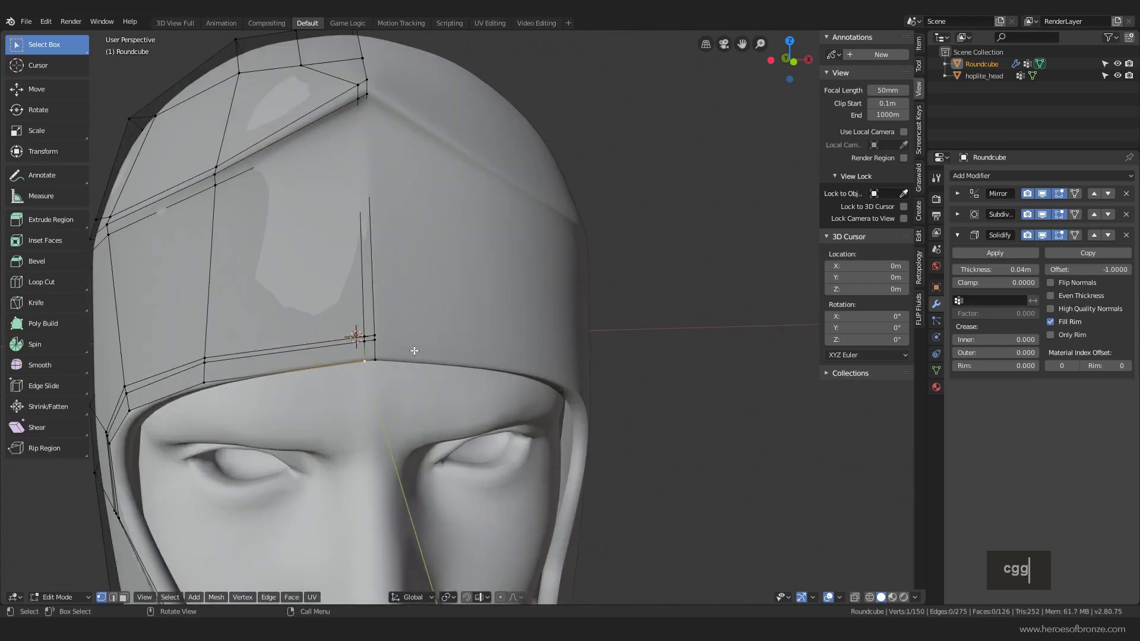
pyautogui.keyDown('shift'); pyautogui.click(366, 345); pyautogui.keyUp('shift')
pyautogui.press('g')
pyautogui.press('g')
pyautogui.click(402, 330)
pyautogui.click(203, 369)
pyautogui.press('g')
pyautogui.press('g')
pyautogui.click(204, 380)
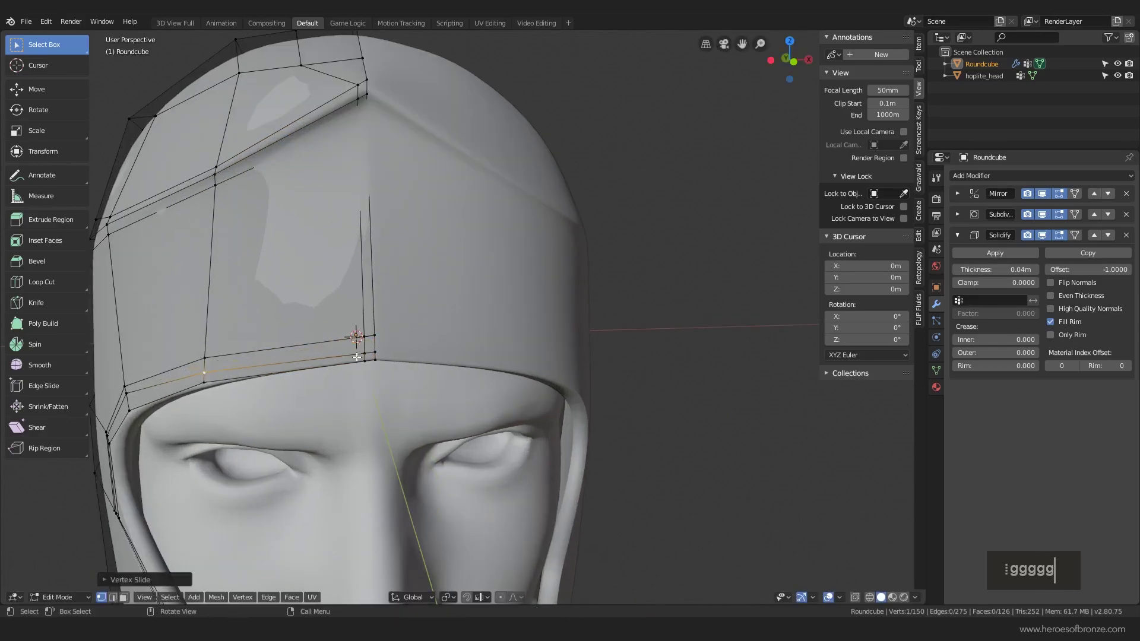
# - Move the brow rim's centre vertices down along Z to start a point above the nose
pyautogui.keyDown('shift'); pyautogui.click(357, 357); pyautogui.keyUp('shift')
pyautogui.scroll(-3, 357, 357)
pyautogui.press('g')
pyautogui.press('z')
pyautogui.click(302, 355)
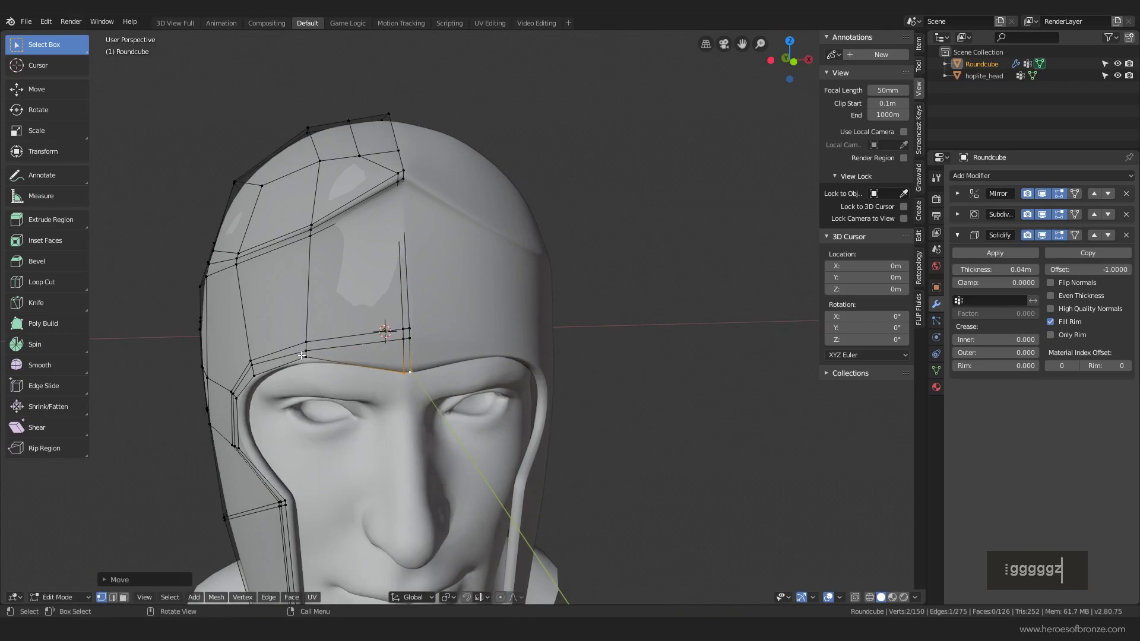
# - Slide the brow vertices of the next column inward toward the centre line
pyautogui.keyDown('shift'); pyautogui.click(386, 329); pyautogui.keyUp('shift')
pyautogui.press('g')
pyautogui.press('g')
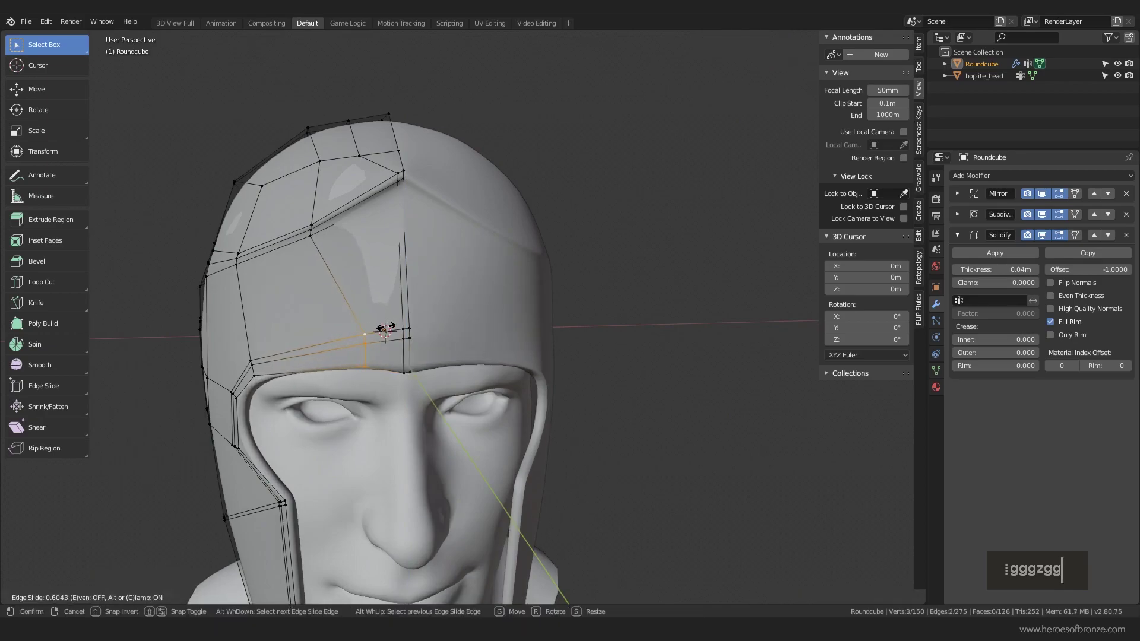
pyautogui.click(386, 328)
# - Pull the brow rim's centre vertices further down along Z and inspect the smoothed point
pyautogui.keyDown('shift'); pyautogui.click(405, 368); pyautogui.keyUp('shift')
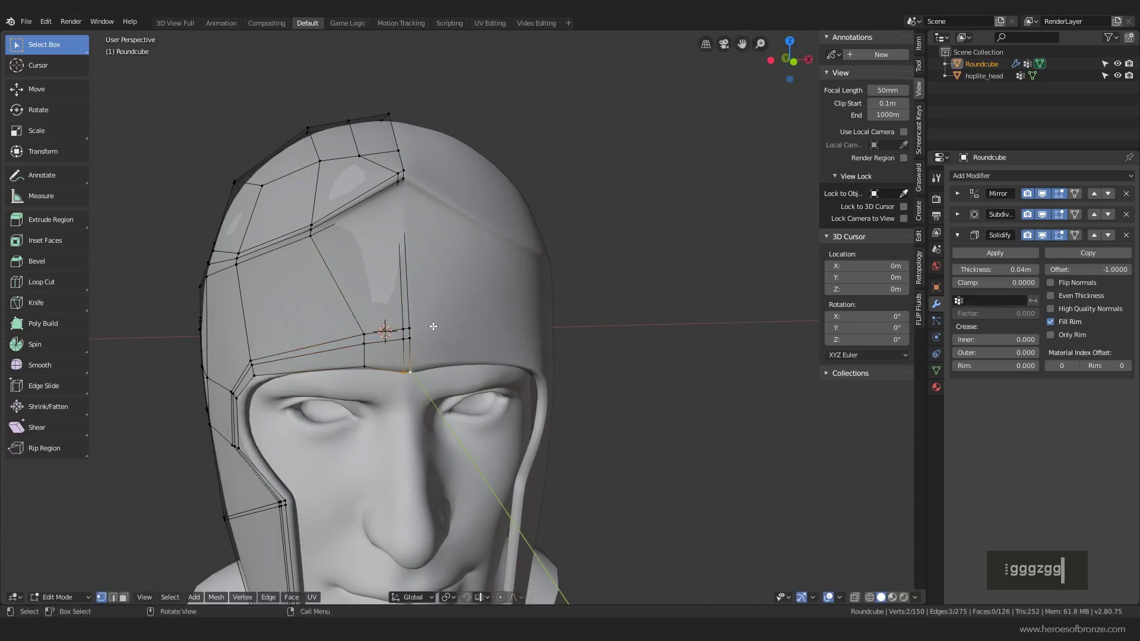
pyautogui.press('g')
pyautogui.press('z')
pyautogui.click(435, 346)
pyautogui.scroll(-3, 436, 347)
pyautogui.moveTo(436, 347); pyautogui.dragTo(461, 284, button='middle')
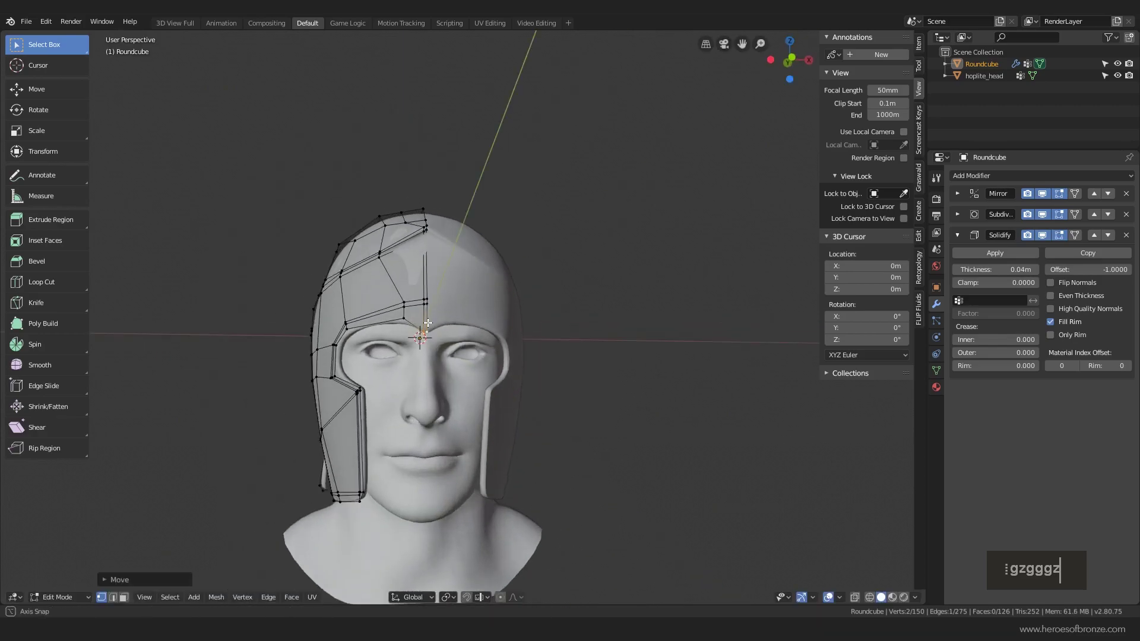
pyautogui.press('Tab')
pyautogui.scroll(-2, 461, 285)
pyautogui.scroll(5, 461, 284)
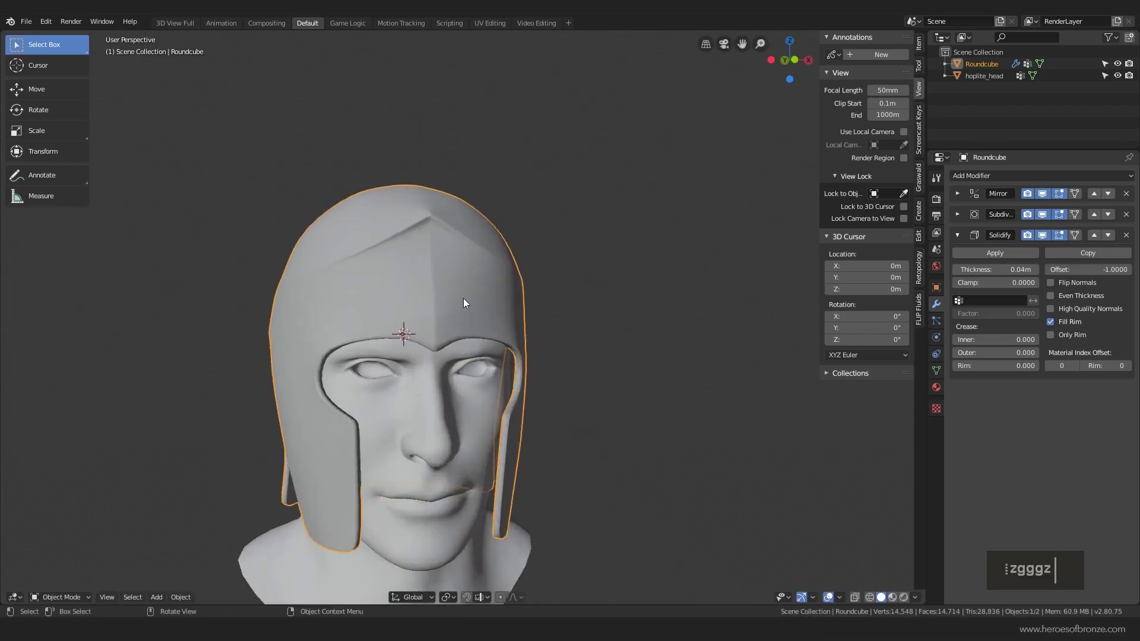
# - Slide the two brow-loop vertices beside the centre line outward, away from the centre
pyautogui.press('Tab')
pyautogui.keyDown('shift'); pyautogui.click(414, 315); pyautogui.keyUp('shift')
pyautogui.press('g')
pyautogui.press('g')
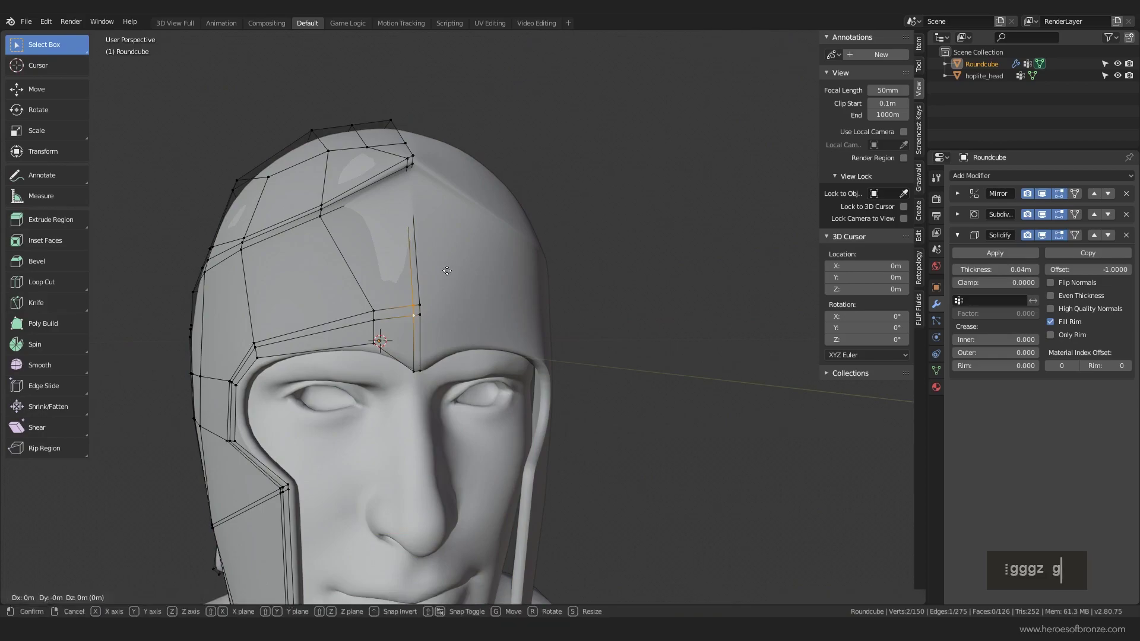
pyautogui.click(433, 273)
pyautogui.press('Escape')
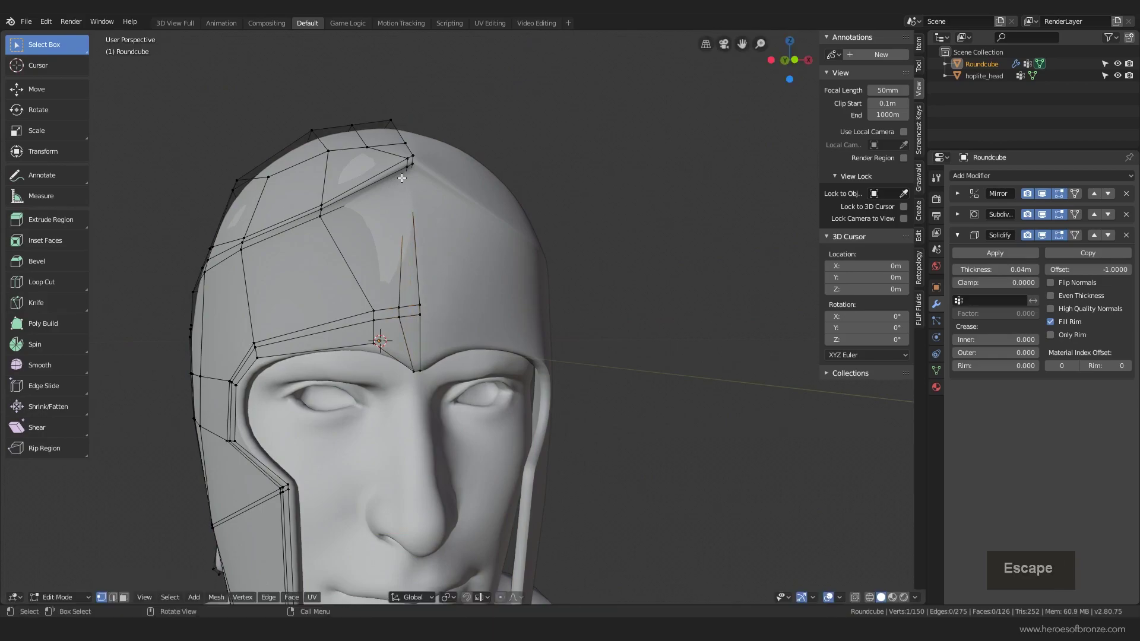
# - Slide the inner column's vertex just below the forehead ridge peak outward along the ridge
pyautogui.press('g')
pyautogui.press('g')
pyautogui.click(370, 197)
pyautogui.press('Tab')
pyautogui.press('Tab')
# - Slide the inner column's upper brow vertex and the adjacent column's brow vertex to even the spacing, and inspect the helmet
pyautogui.press('g')
pyautogui.press('g')
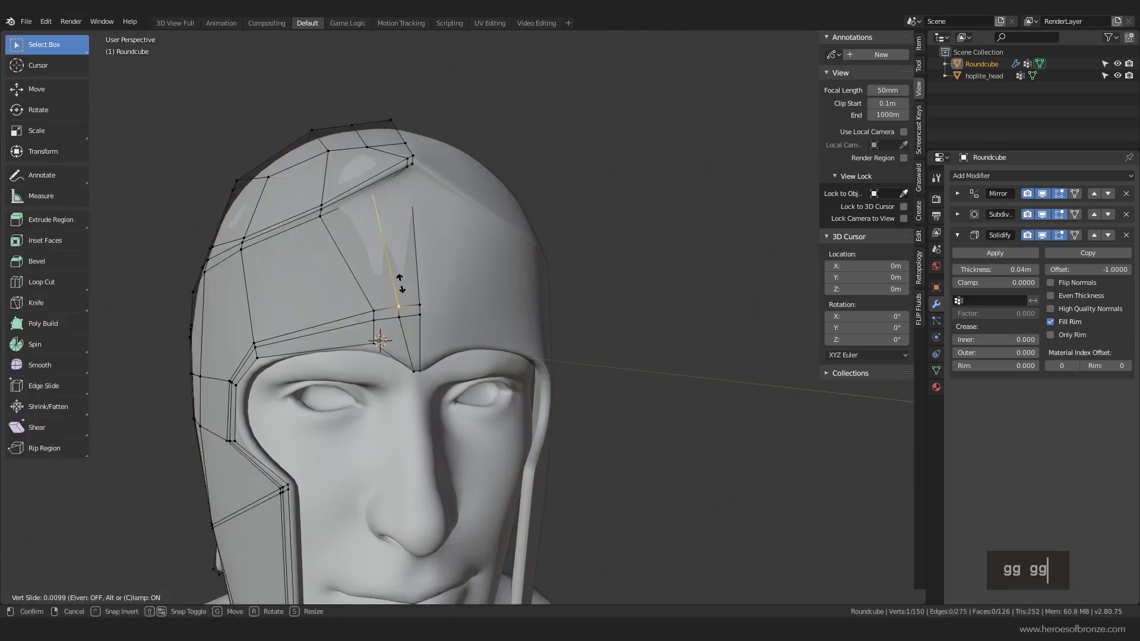
pyautogui.click(399, 279)
pyautogui.click(373, 309)
pyautogui.press('g')
pyautogui.press('g')
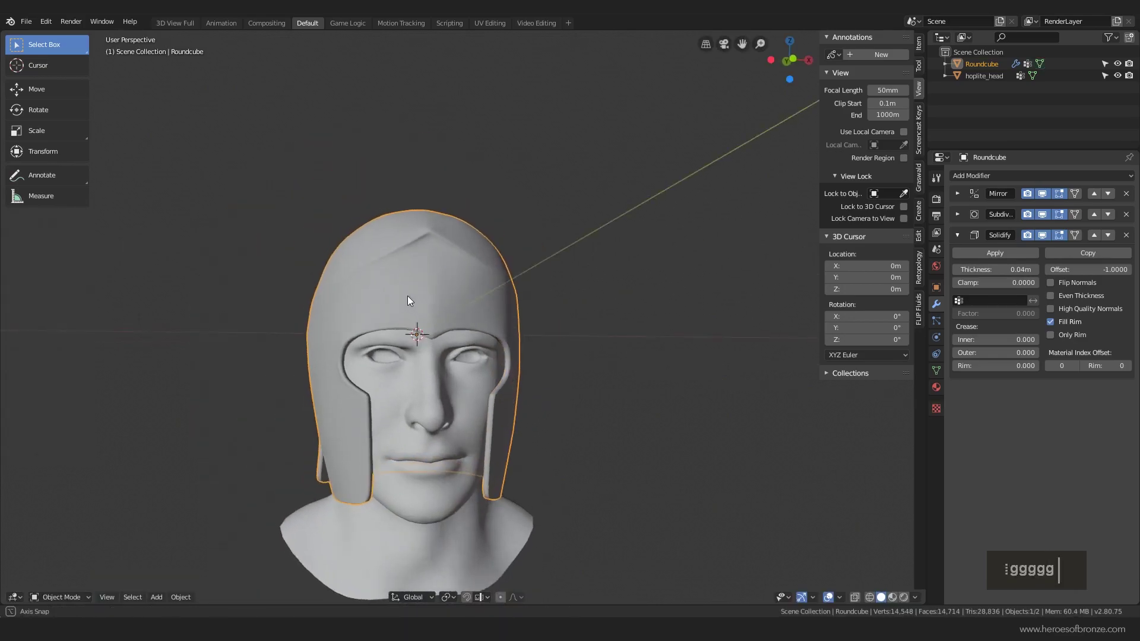
pyautogui.hotkey('alt', 'a')
pyautogui.moveTo(408, 296); pyautogui.dragTo(429, 311, button='middle')
pyautogui.scroll(-3, 409, 291)
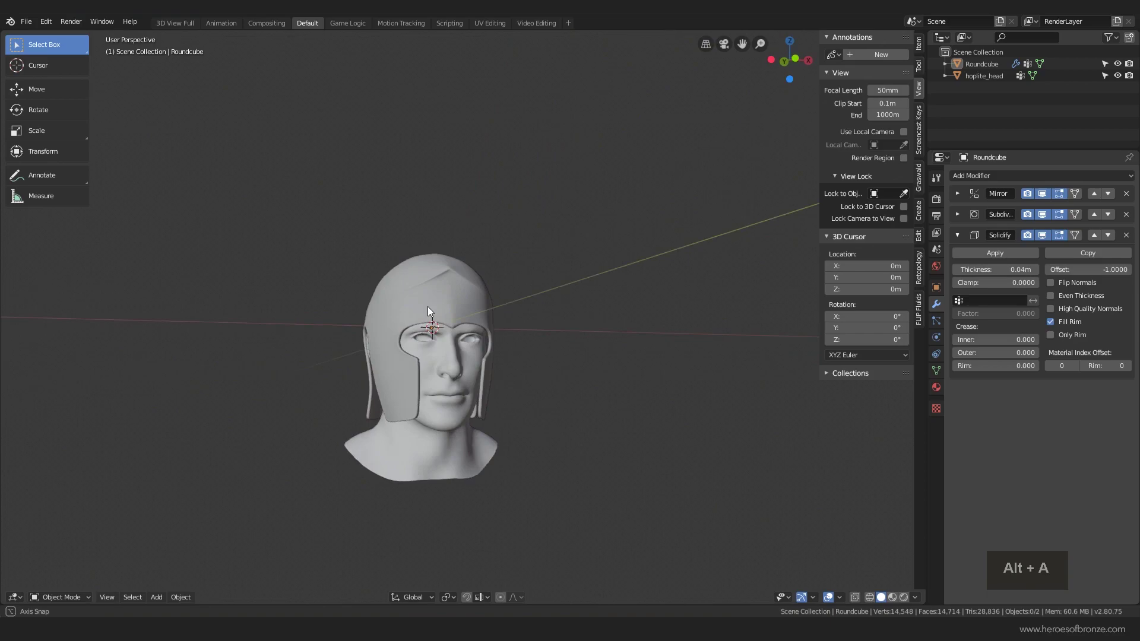
# - Slide the inner column's edge at the forehead ridge peak toward the centre line
pyautogui.moveTo(427, 306); pyautogui.dragTo(455, 312, button='middle')
pyautogui.scroll(4, 454, 312)
pyautogui.click(444, 240)
pyautogui.press('Tab')
pyautogui.scroll(3, 383, 273)
pyautogui.moveTo(444, 240); pyautogui.dragTo(411, 310, button='middle')
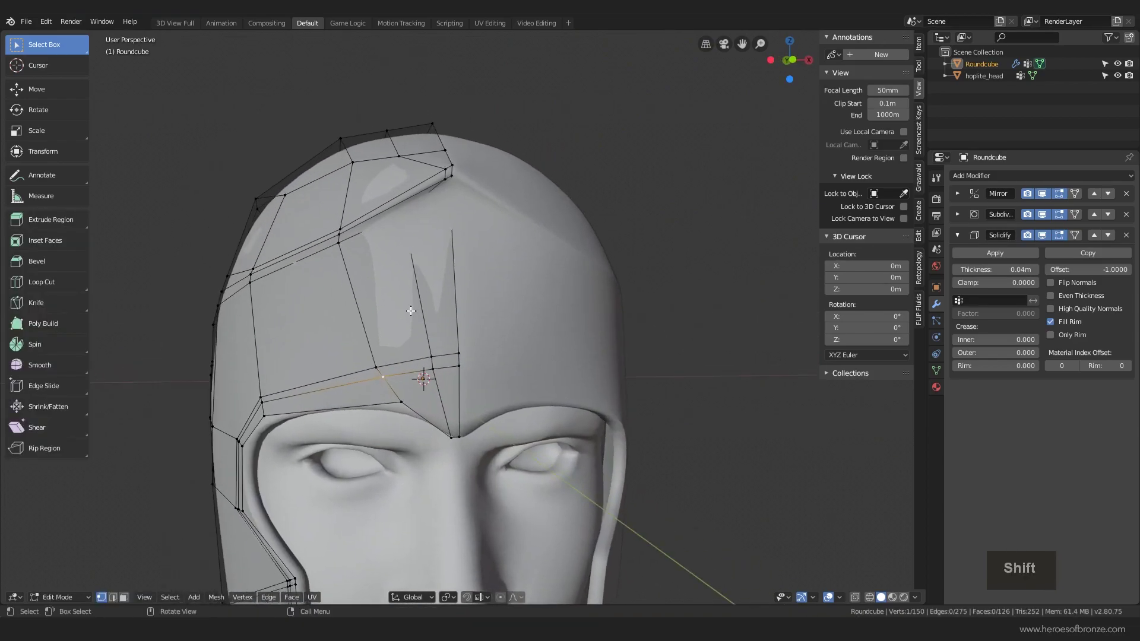
pyautogui.press('g')
pyautogui.press('g')
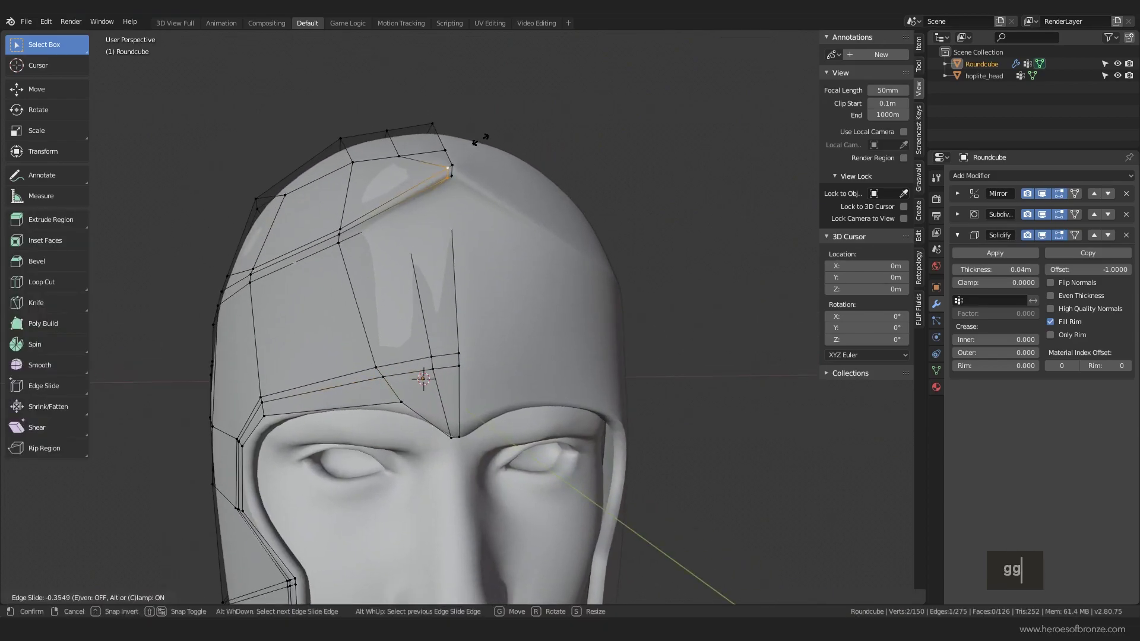
# - Slide the edge of the second crown column above the ridge outward and adjust the crown vertex behind it
pyautogui.press('g')
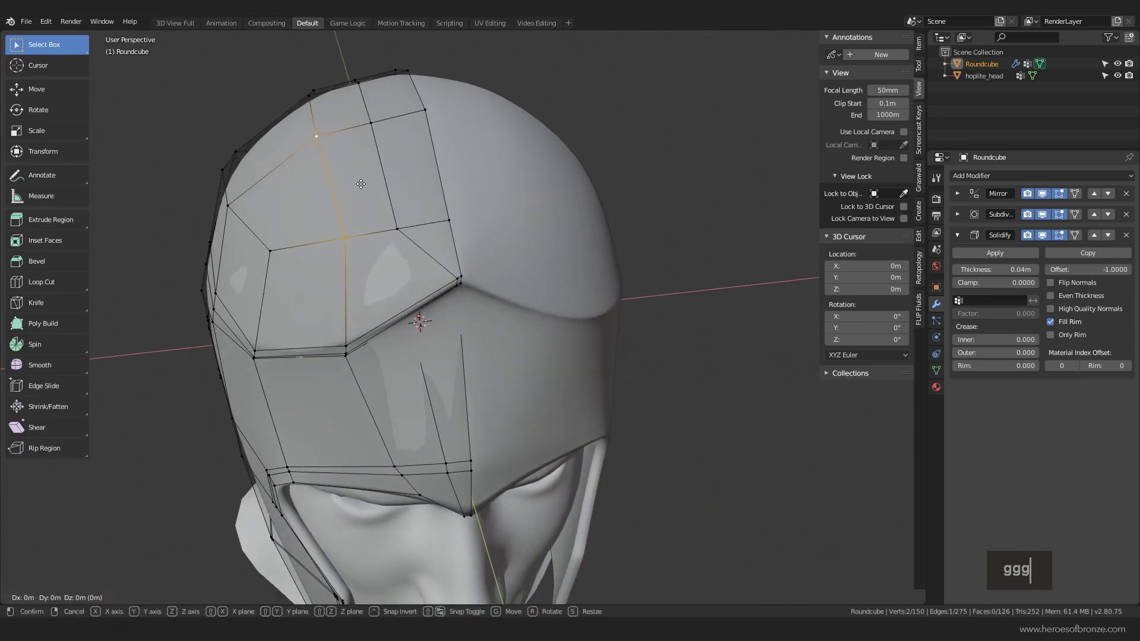
pyautogui.press('g')
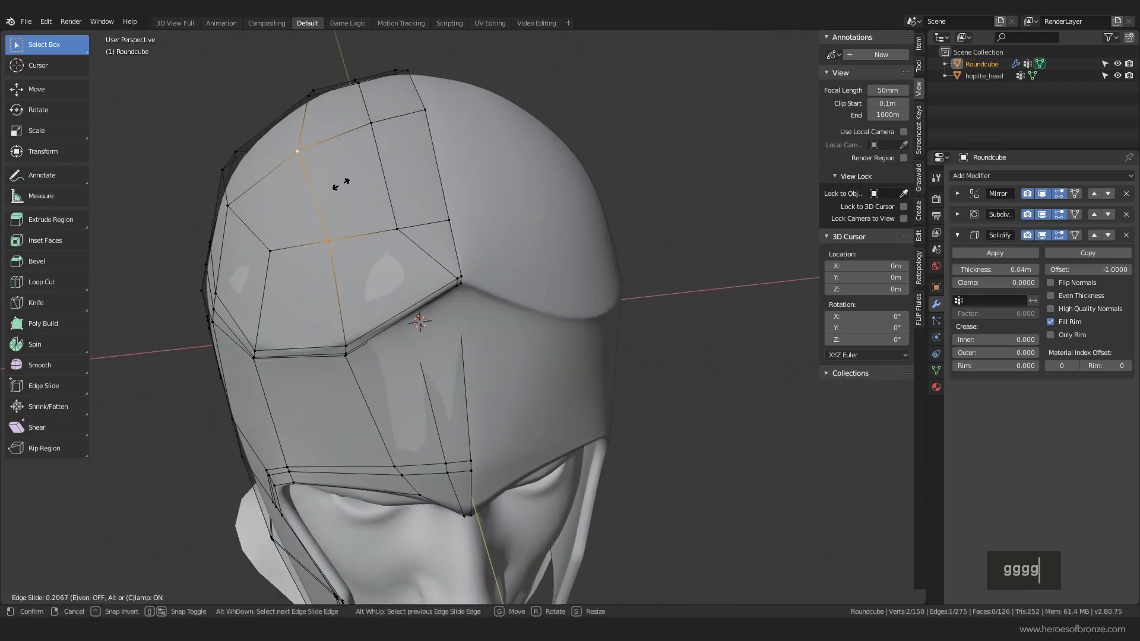
pyautogui.click(341, 184)
pyautogui.press('g')
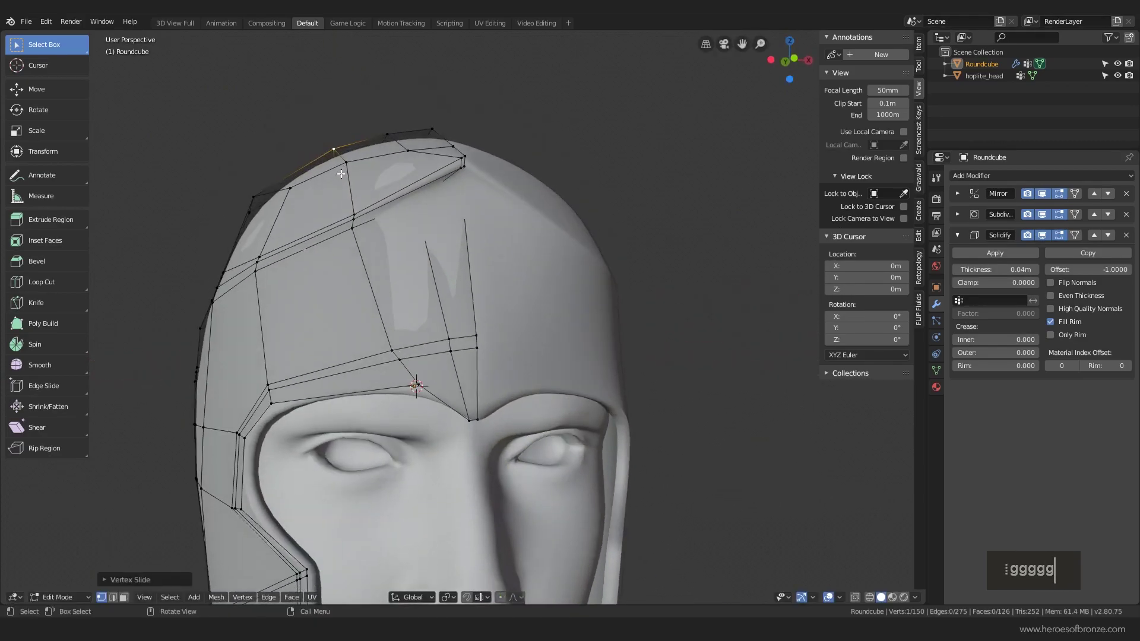
# - Slide the brow rim vertex outward from the central point and align the supporting loop vertex above it
pyautogui.click(416, 386)
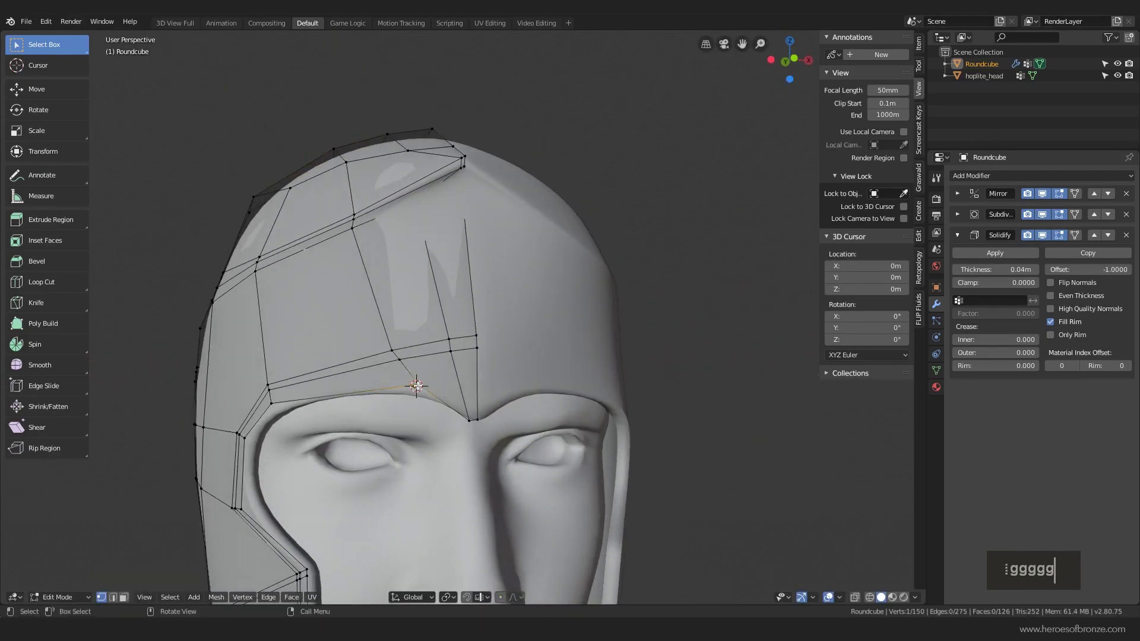
pyautogui.press('g')
pyautogui.press('g')
pyautogui.click(404, 374)
pyautogui.click(399, 360)
pyautogui.press('g')
pyautogui.press('g')
pyautogui.click(394, 357)
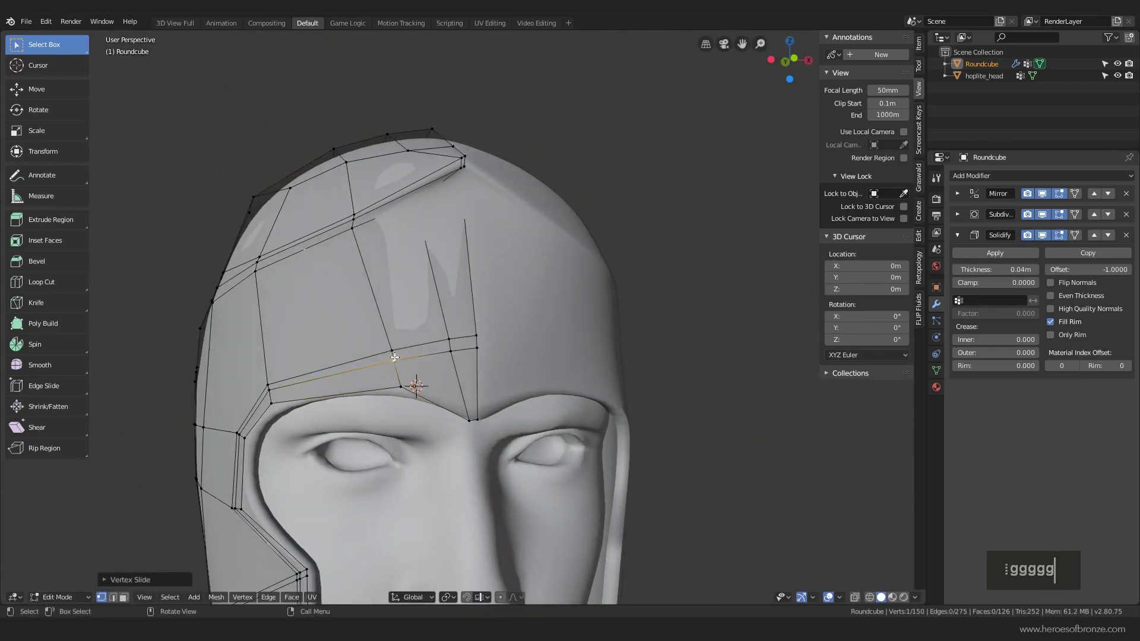
pyautogui.press('Tab')
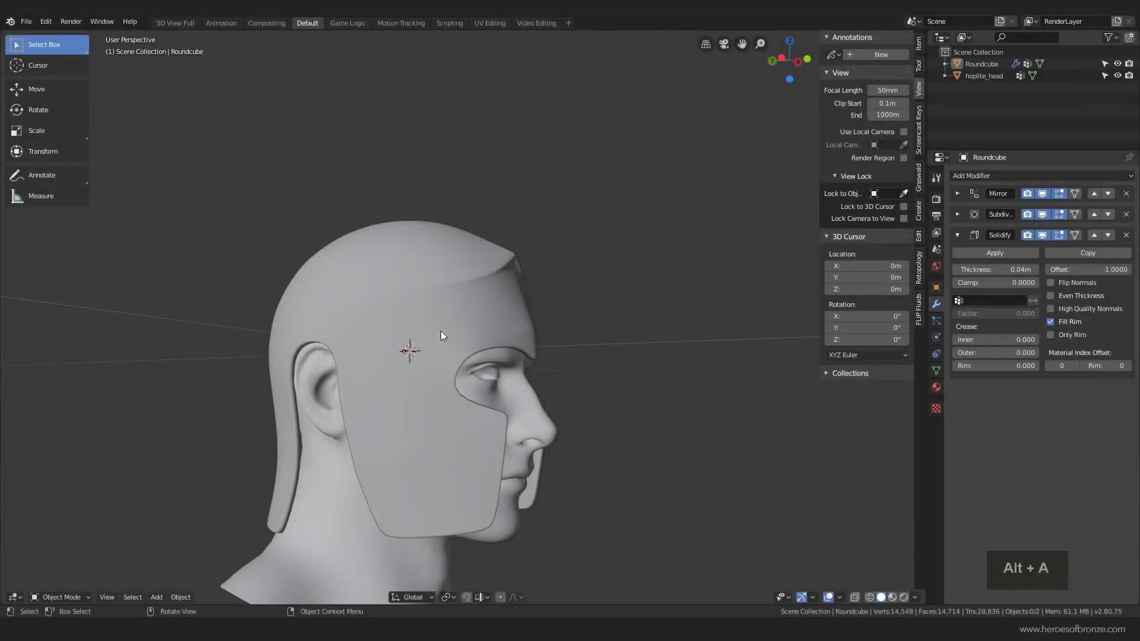
# - Slide the upper ridge loop's vertex on the helmet's side, above the cheek guard, downward
pyautogui.press('Tab')
pyautogui.scroll(4, 407, 341)
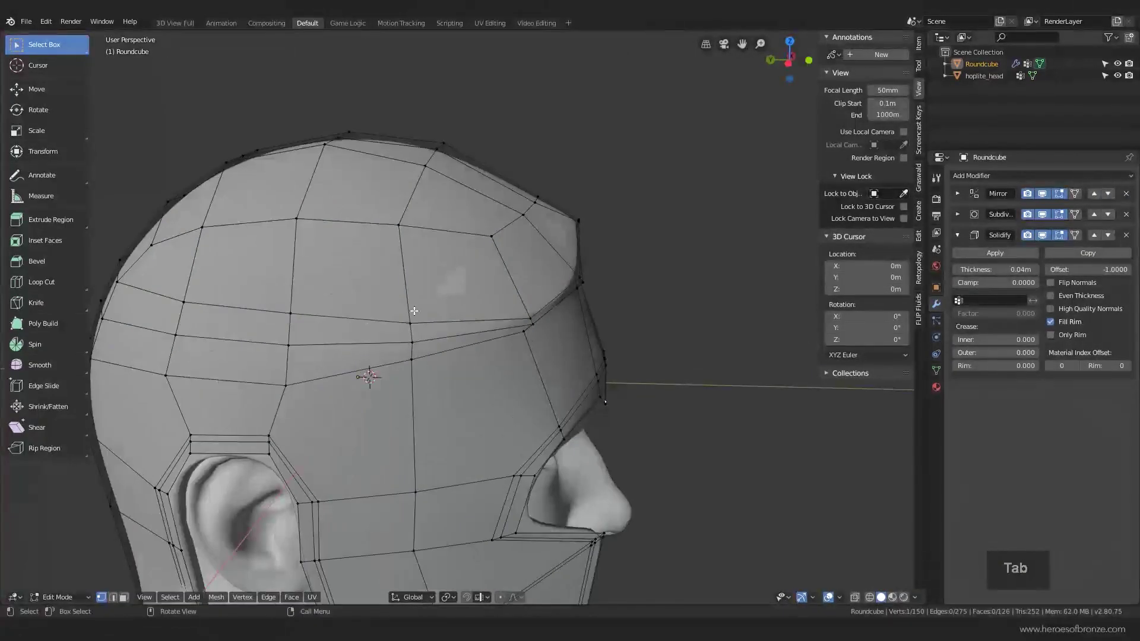
pyautogui.moveTo(415, 311); pyautogui.dragTo(421, 300, button='middle')
pyautogui.click(429, 291)
pyautogui.press('g')
pyautogui.press('g')
pyautogui.click(431, 304)
# - Slide the ridge loop vertices above the ear down toward the loop beneath them
pyautogui.click(311, 292)
pyautogui.press('g')
pyautogui.press('g')
pyautogui.click(308, 315)
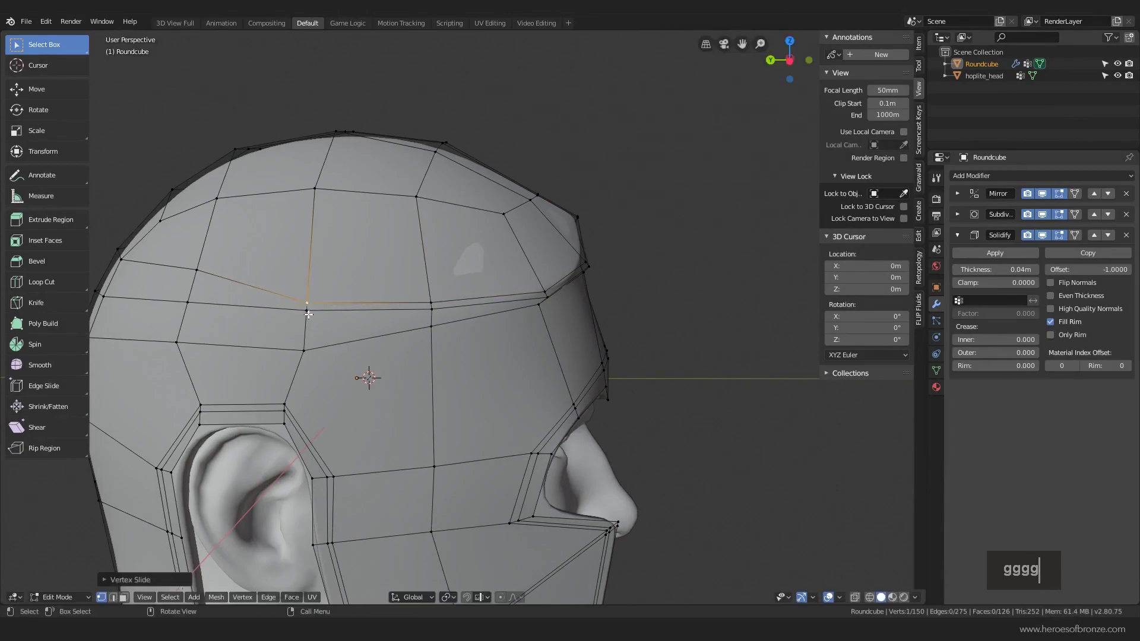
pyautogui.press('Escape')
pyautogui.press('g')
pyautogui.press('g')
pyautogui.press('g')
pyautogui.press('g')
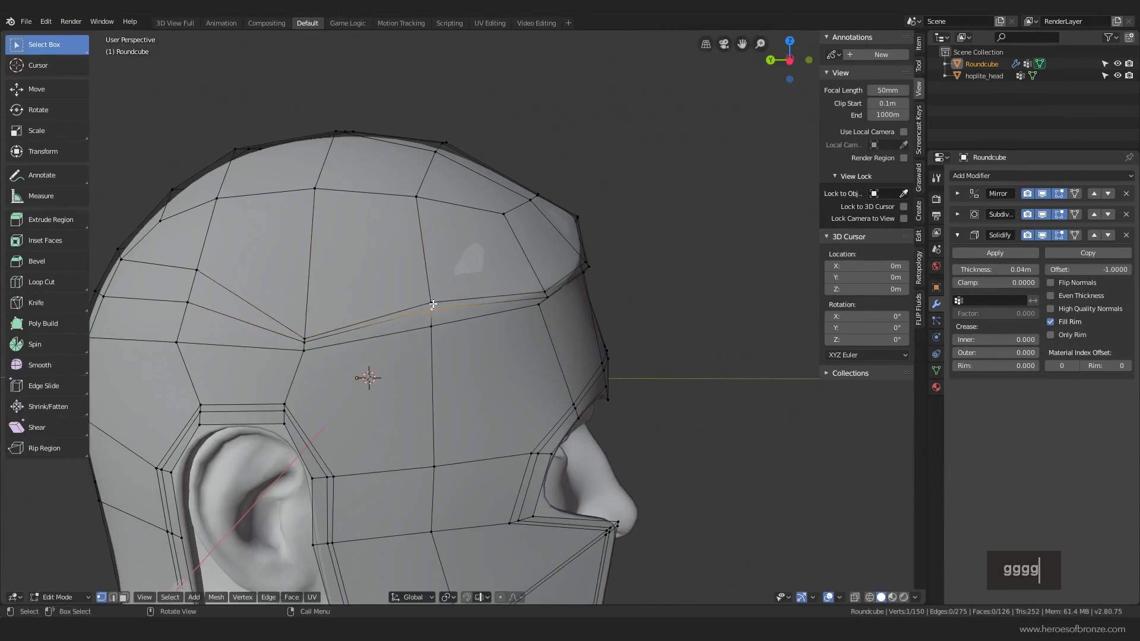
# - Slide the ridge loop vertices above the cheek guard downward to tighten the ridge's slope toward the ear
pyautogui.press('g')
pyautogui.press('g')
pyautogui.press('g')
pyautogui.press('g')
pyautogui.click(433, 309)
pyautogui.press('g')
pyautogui.press('g')
pyautogui.click(434, 319)
pyautogui.click(433, 295)
pyautogui.press('g')
pyautogui.press('g')
pyautogui.click(435, 300)
pyautogui.press('g')
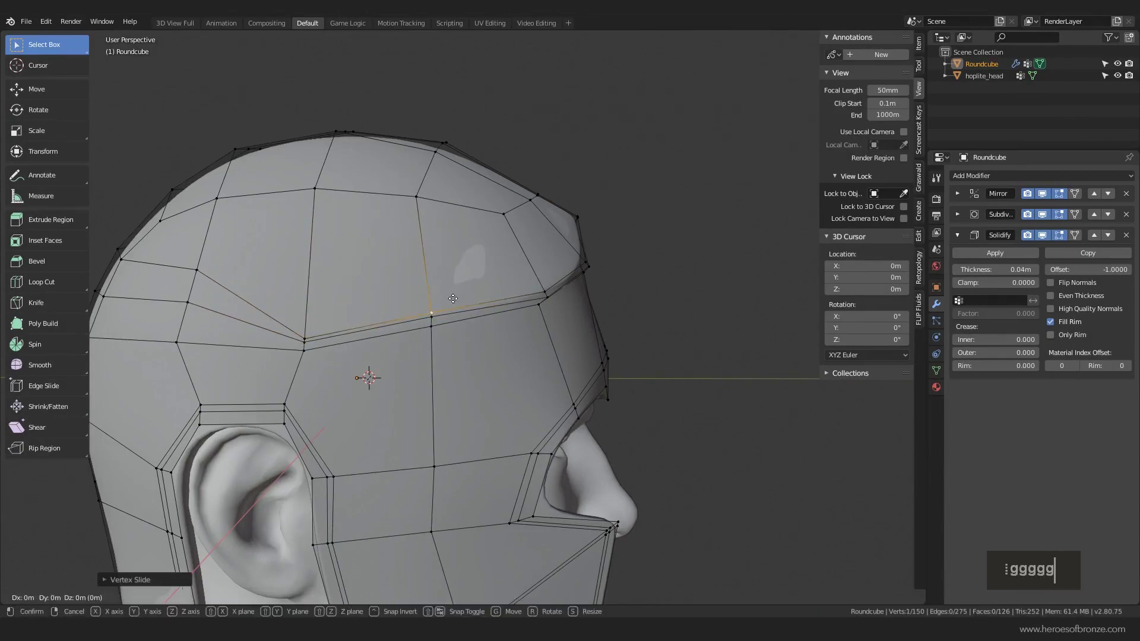
pyautogui.press('Escape')
# - Lower the ridge loop vertices above the ear further and centre the middle loop's vertex above the cheek guard
pyautogui.press('g')
pyautogui.press('g')
pyautogui.press('g')
pyautogui.press('g')
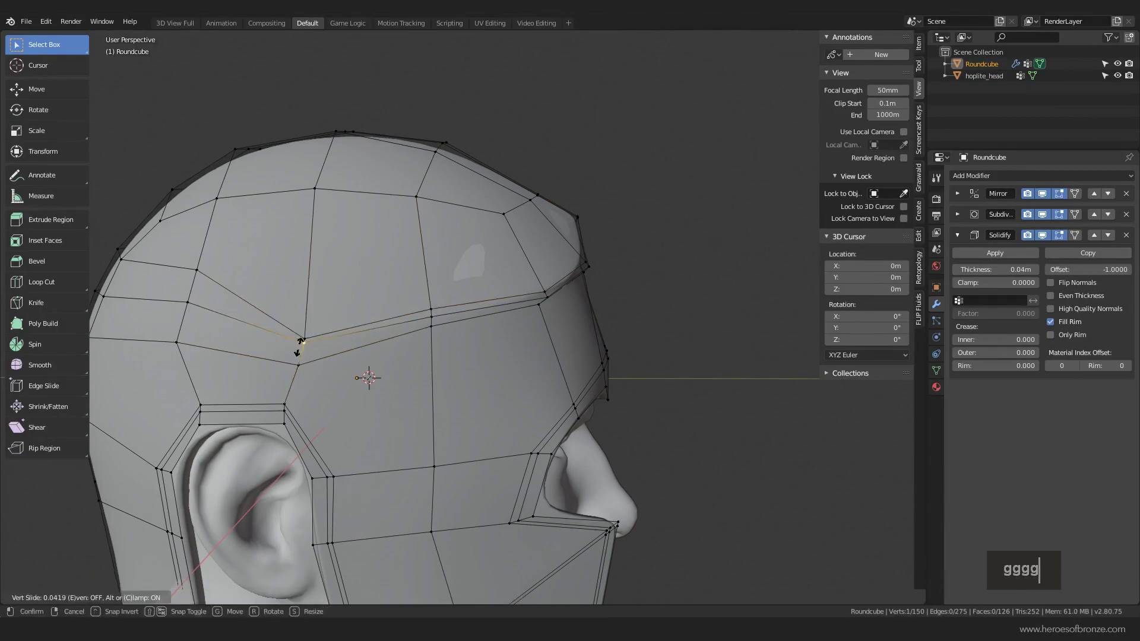
pyautogui.press('g')
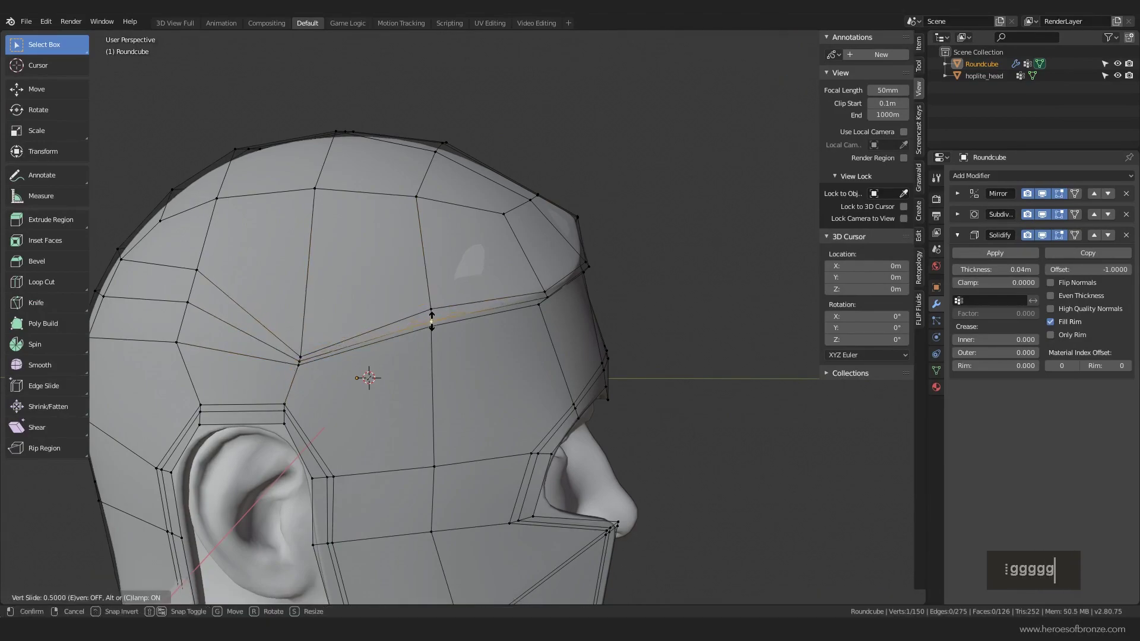
pyautogui.click(433, 308)
pyautogui.press('Tab')
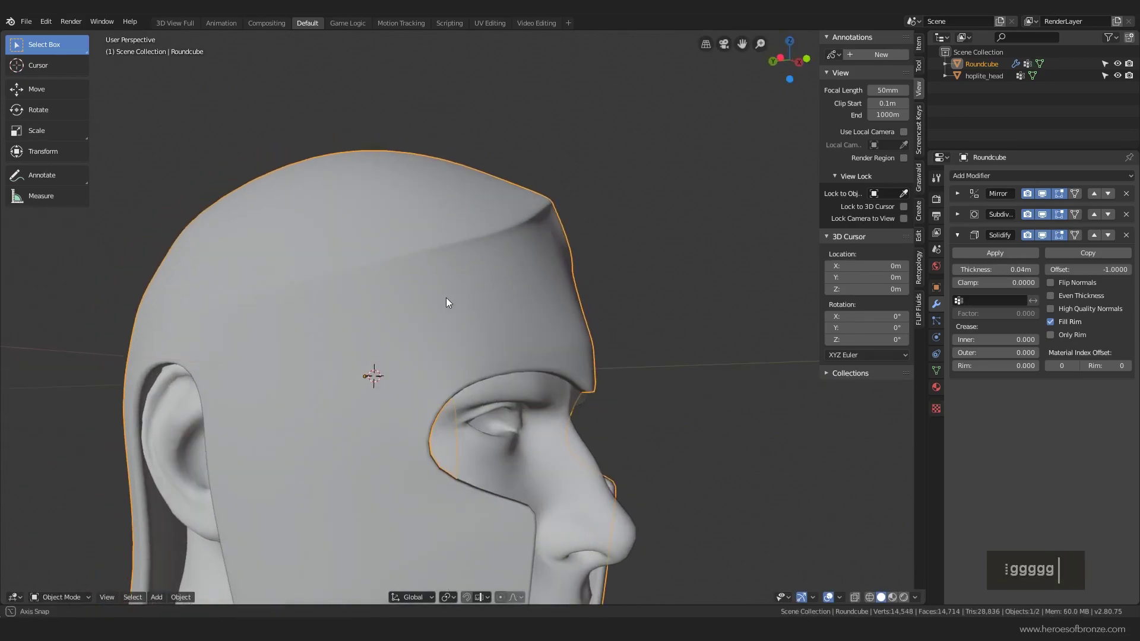
pyautogui.scroll(-4, 443, 296)
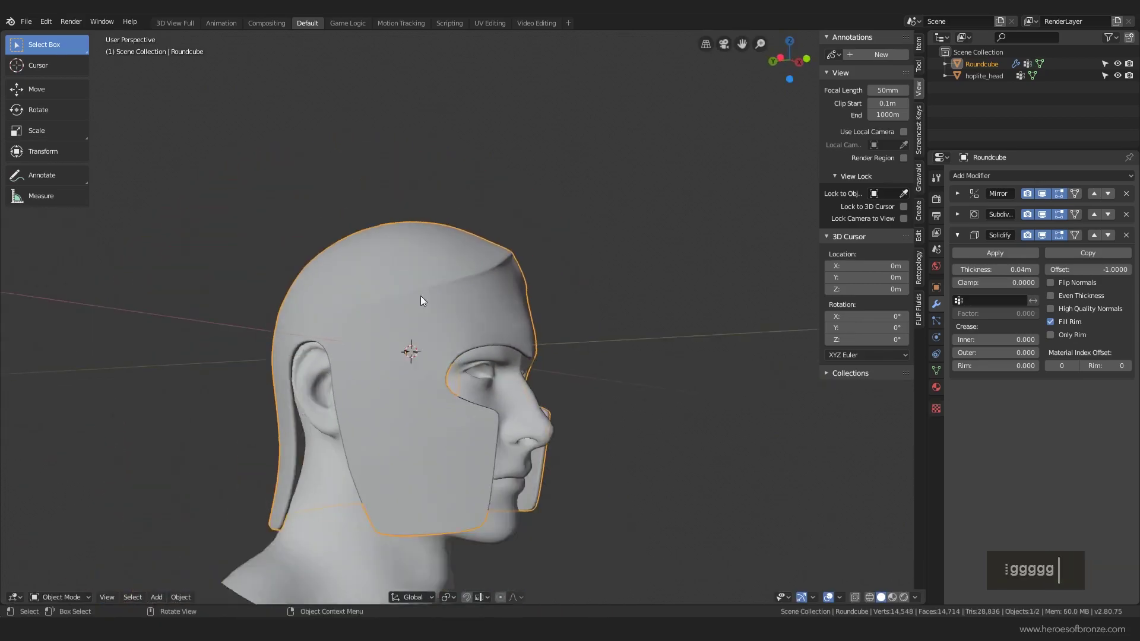
# - Move the middle vertices of the cheek guard's lower edge downward to give the guard a deeper, curved bottom
pyautogui.moveTo(420, 296); pyautogui.dragTo(475, 388, button='middle')
pyautogui.press('Tab')
pyautogui.press('c')
pyautogui.click(465, 453)
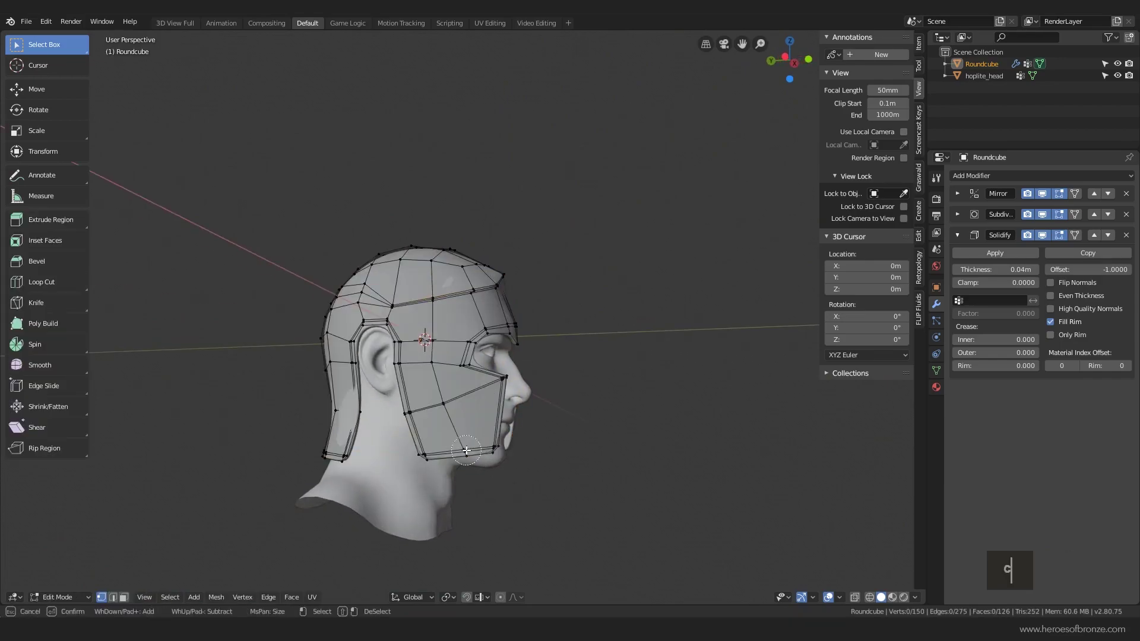
pyautogui.rightClick(457, 439)
pyautogui.press('g')
pyautogui.click(457, 451)
pyautogui.scroll(6, 496, 460)
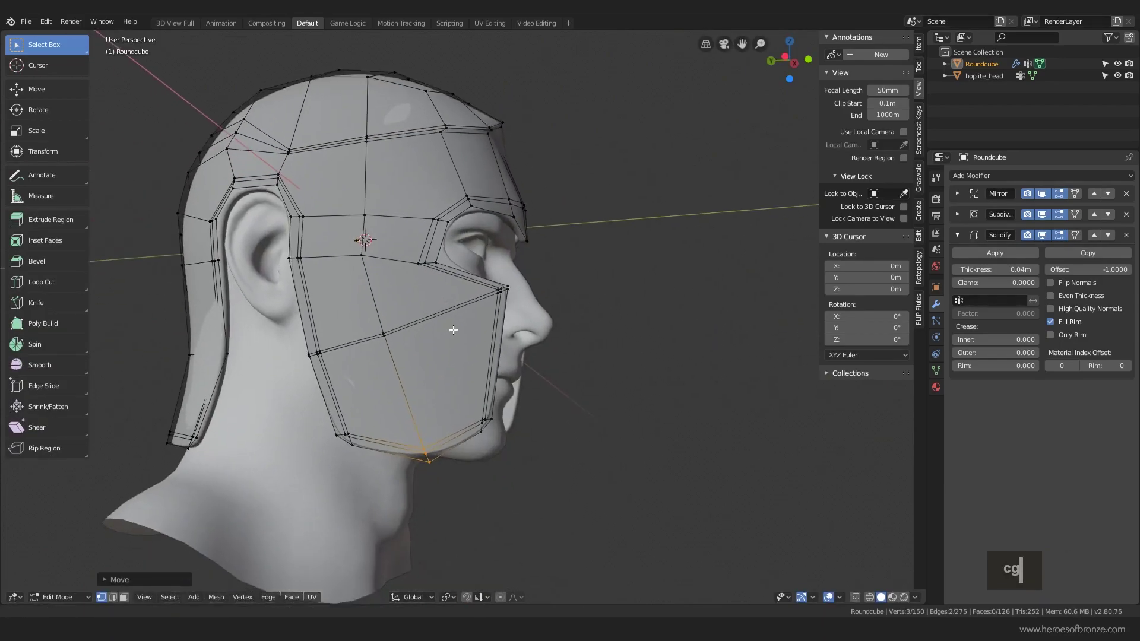
pyautogui.hotkey('alt', 'a')
# - Slide the inner loop vertices at the cheek guard's front lower corner closer to the rim and adjust the outer corner vertex
pyautogui.keyDown('shift'); pyautogui.moveTo(499, 496); pyautogui.dragTo(473, 389, button='middle'); pyautogui.keyUp('shift')
pyautogui.scroll(5, 463, 380)
pyautogui.keyDown('alt'); pyautogui.click(455, 390); pyautogui.keyUp('alt')
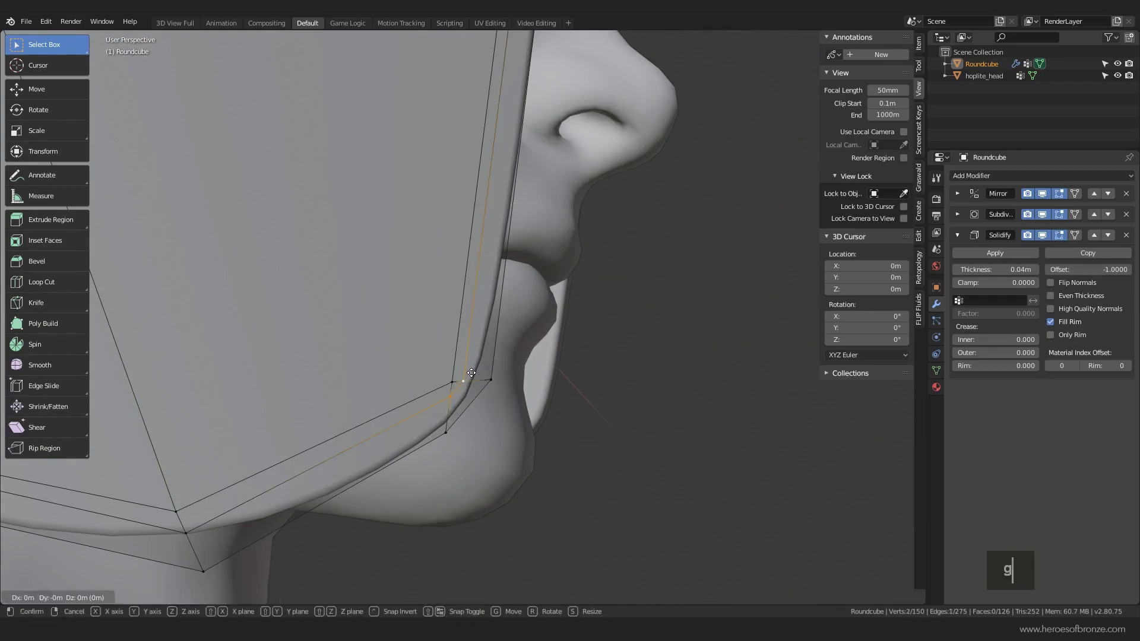
pyautogui.press('g')
pyautogui.press('g')
pyautogui.click(474, 375)
pyautogui.click(452, 388)
pyautogui.press('g')
pyautogui.press('g')
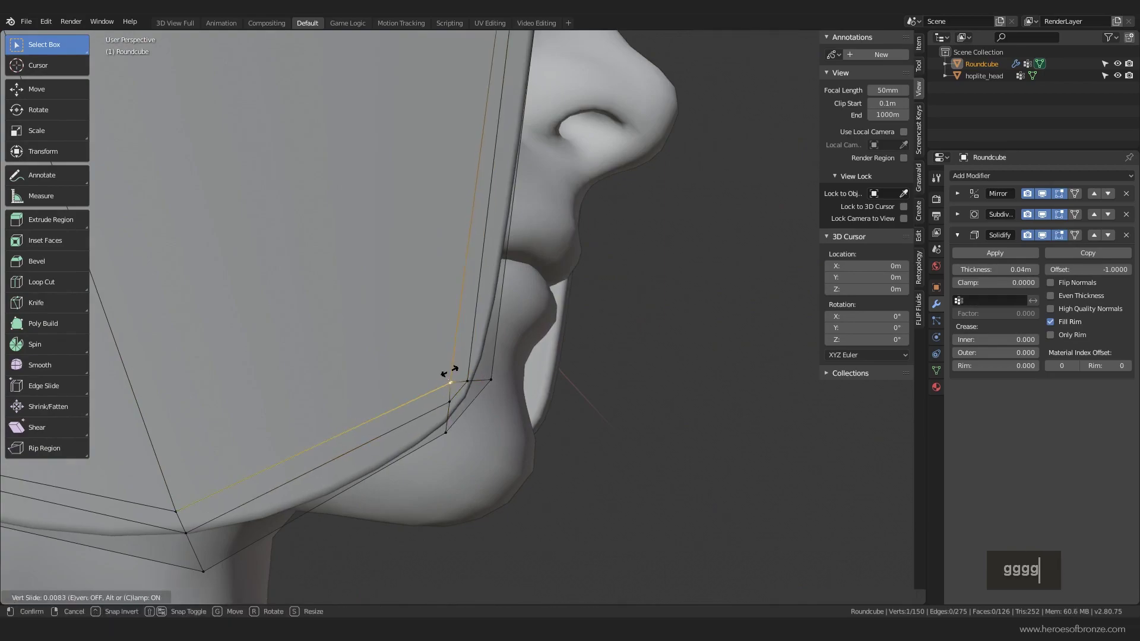
pyautogui.click(452, 372)
pyautogui.press('g')
pyautogui.click(459, 375)
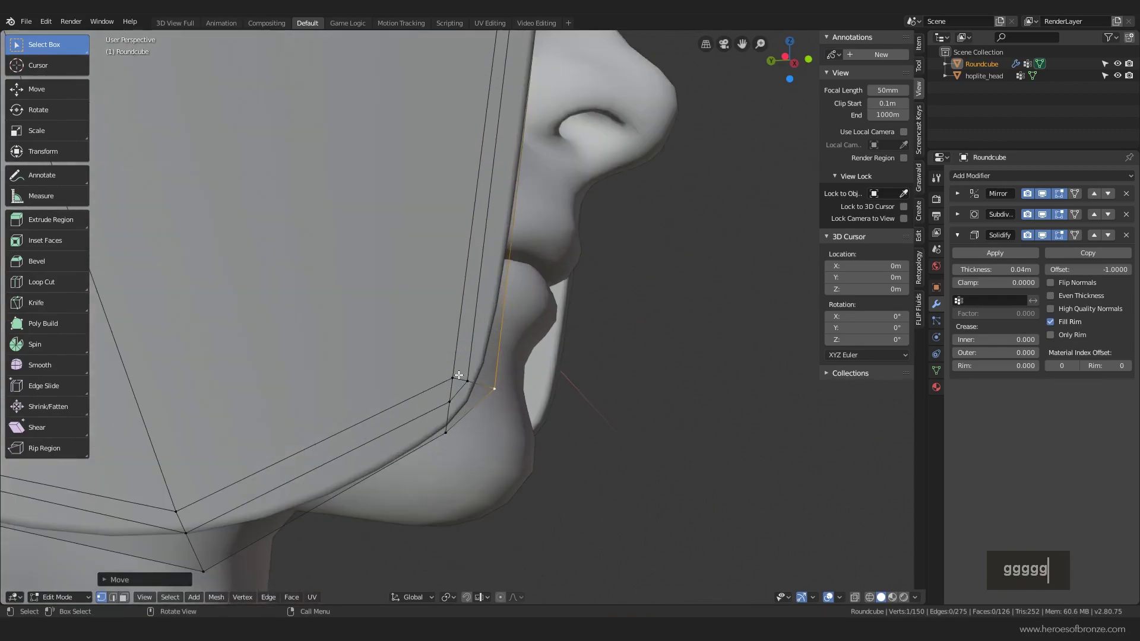
# - Add a centred loop cut across the front lower corner and another across the rear lower corner of the cheek guard
pyautogui.click(453, 375)
pyautogui.click(463, 392)
pyautogui.press('Escape')
pyautogui.scroll(-4, 440, 403)
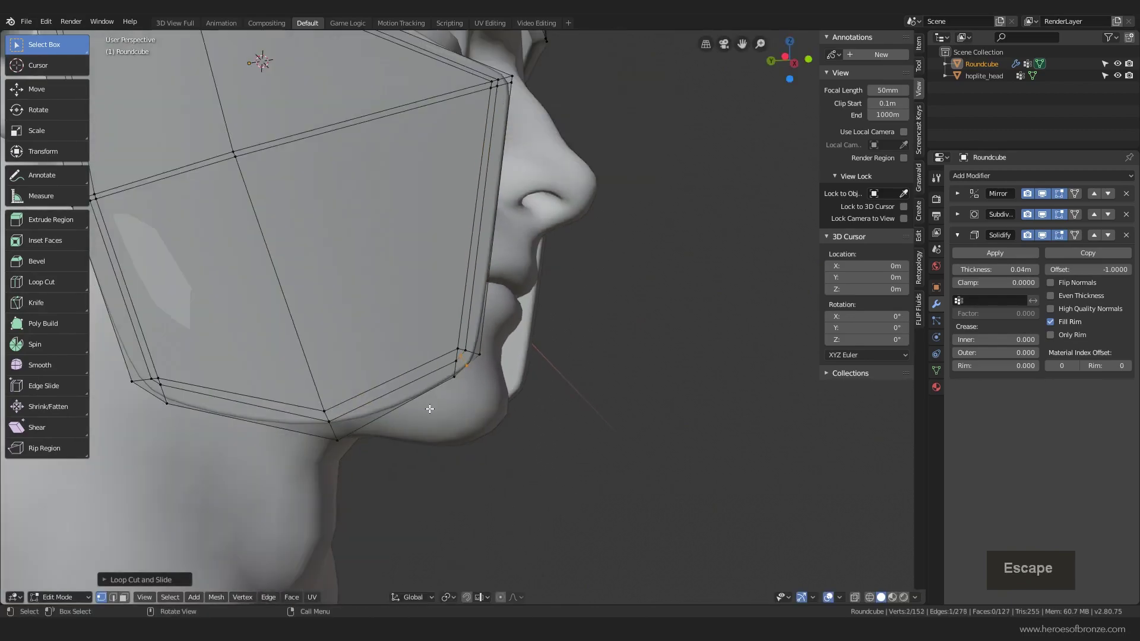
pyautogui.keyDown('shift'); pyautogui.moveTo(325, 407); pyautogui.dragTo(478, 394, button='middle'); pyautogui.keyUp('shift')
pyautogui.hotkey('ctrl', 'r')
pyautogui.click(337, 378)
pyautogui.press('Escape')
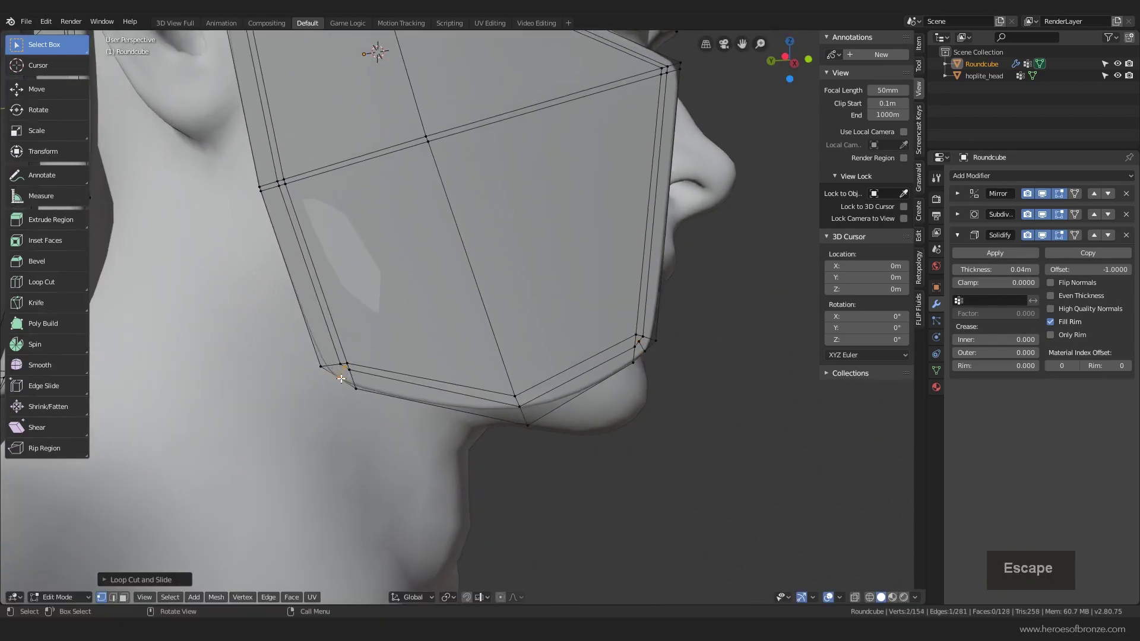
# - Move the new vertices at the cheek guard's rear and front lower corners slightly outward to round both corners
pyautogui.press('g')
pyautogui.click(339, 380)
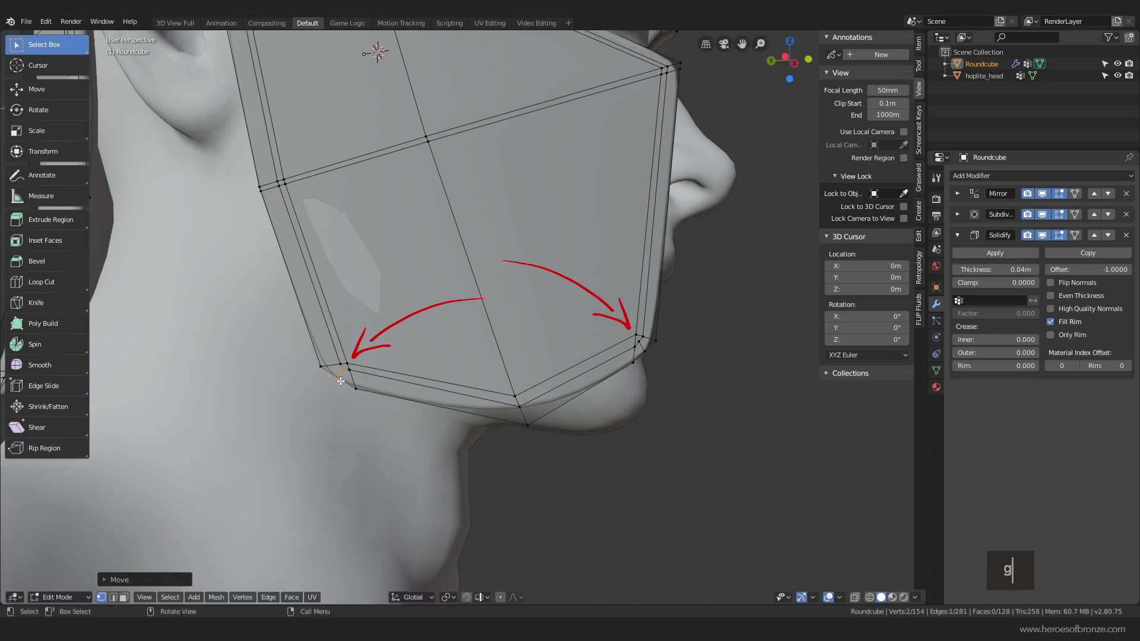
pyautogui.press('g')
pyautogui.click(339, 382)
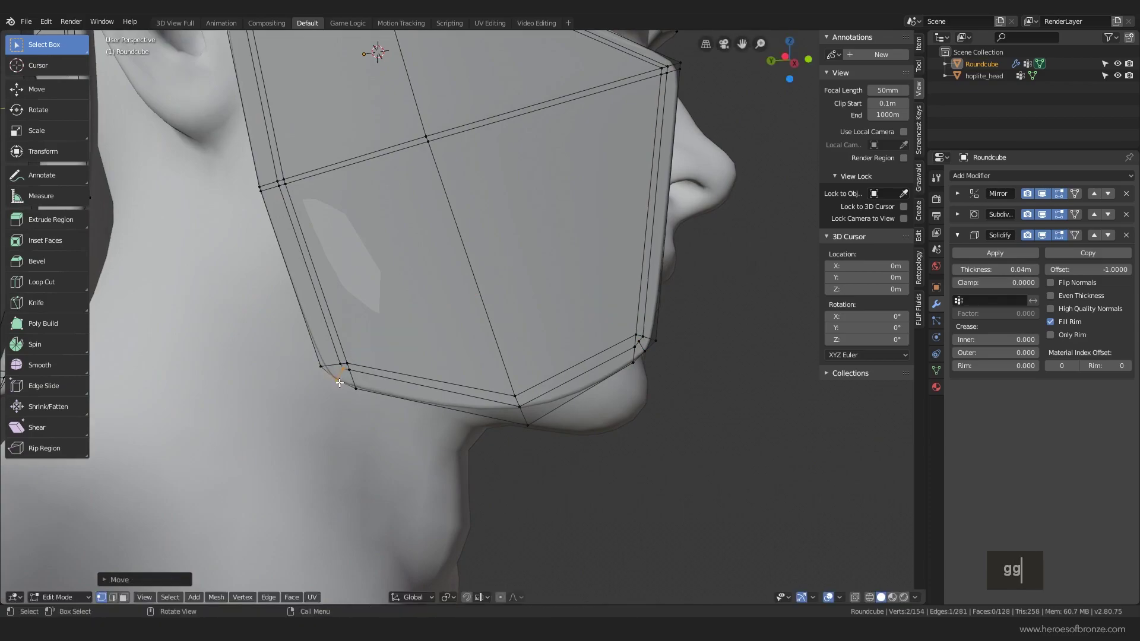
pyautogui.press('g')
pyautogui.click(651, 359)
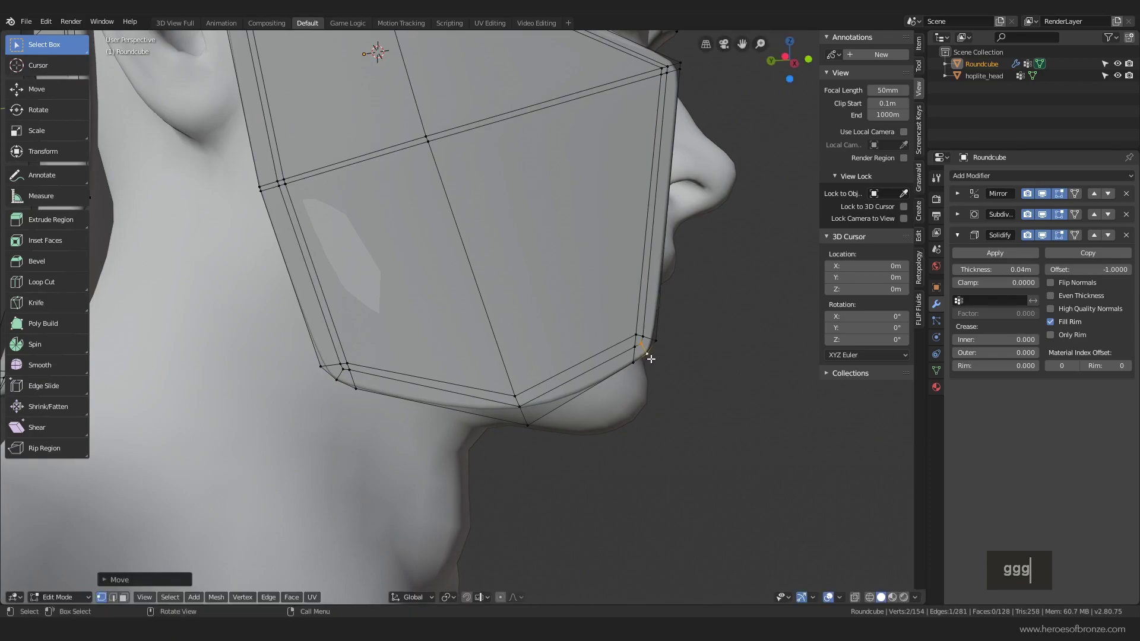
pyautogui.press('Tab')
pyautogui.scroll(-5, 641, 357)
pyautogui.moveTo(641, 358); pyautogui.dragTo(567, 358, button='middle')
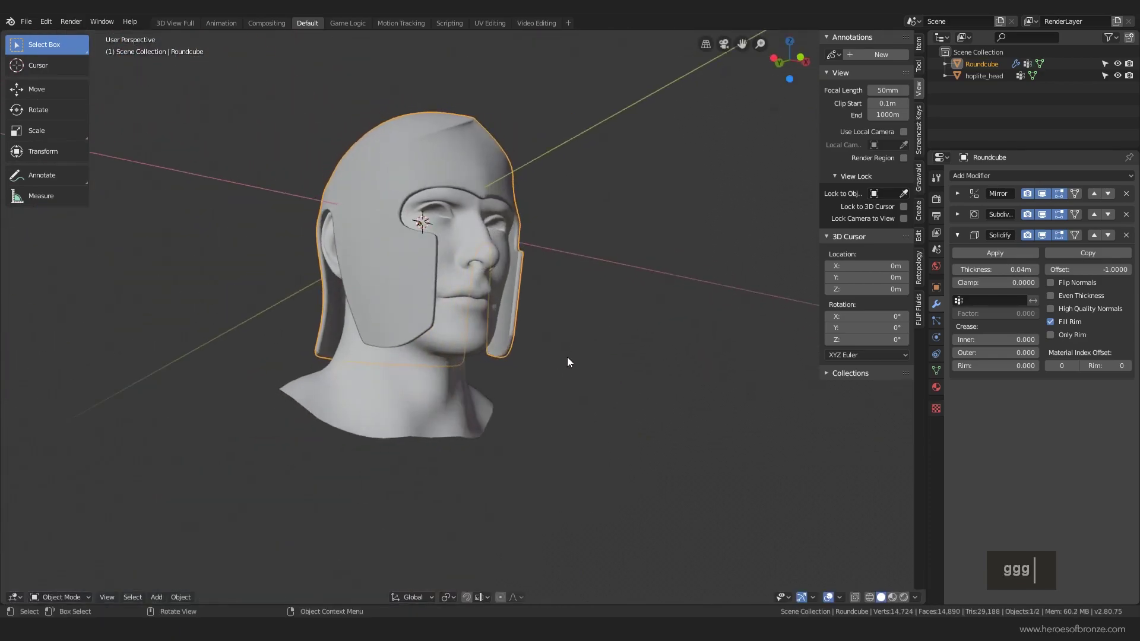
pyautogui.scroll(3, 412, 332)
# - Slide the short inner edge at the cheek guard's front lower corner to refine the corner's rounding
pyautogui.press('Tab')
pyautogui.scroll(2, 389, 335)
pyautogui.keyDown('alt'); pyautogui.click(353, 331); pyautogui.keyUp('alt')
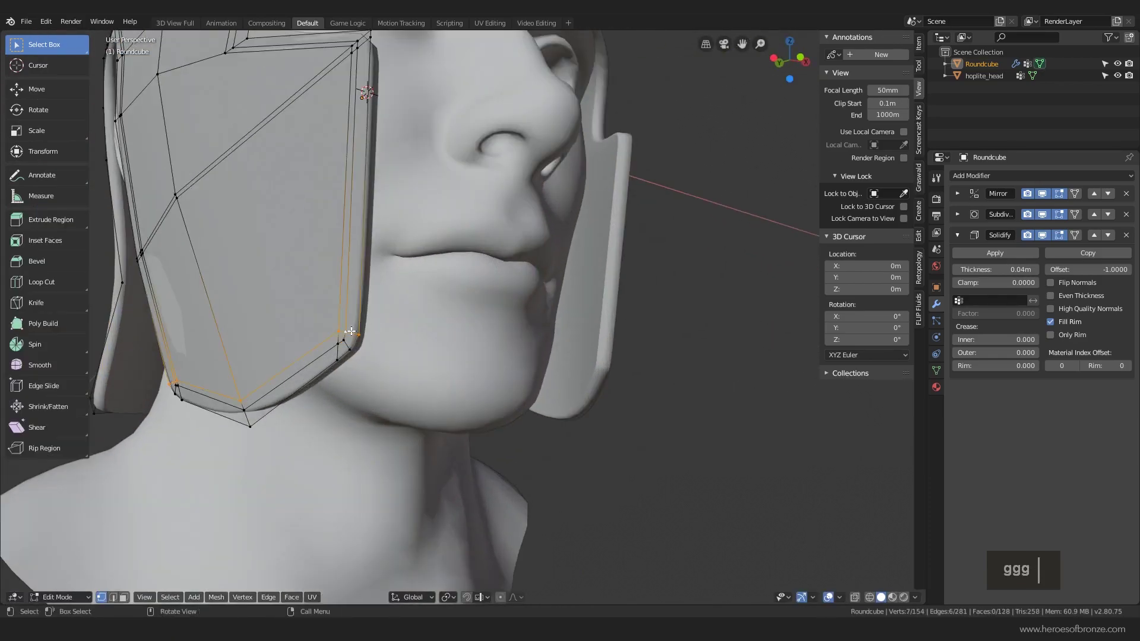
pyautogui.click(350, 332)
pyautogui.hotkey('ctrl', '2')
pyautogui.click(352, 333)
pyautogui.press('g')
pyautogui.press('g')
pyautogui.click(377, 308)
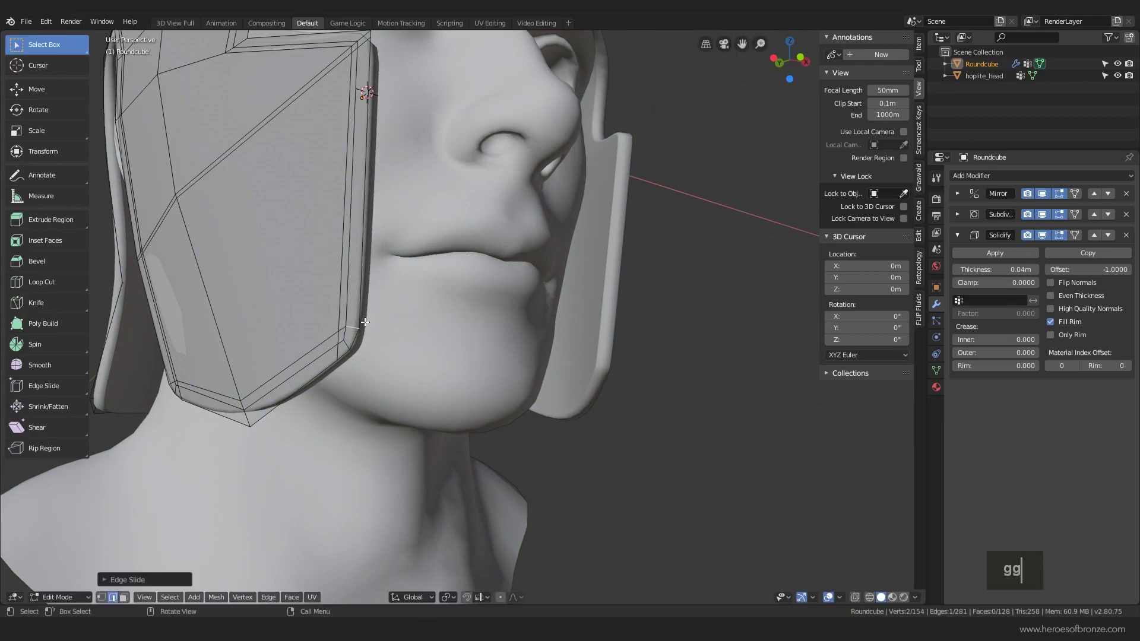
# - Slide the short edge at the cheek guard's rear lower corner upward along the rear rim
pyautogui.scroll(2, 469, 361)
pyautogui.click(200, 385)
pyautogui.press('g')
pyautogui.press('g')
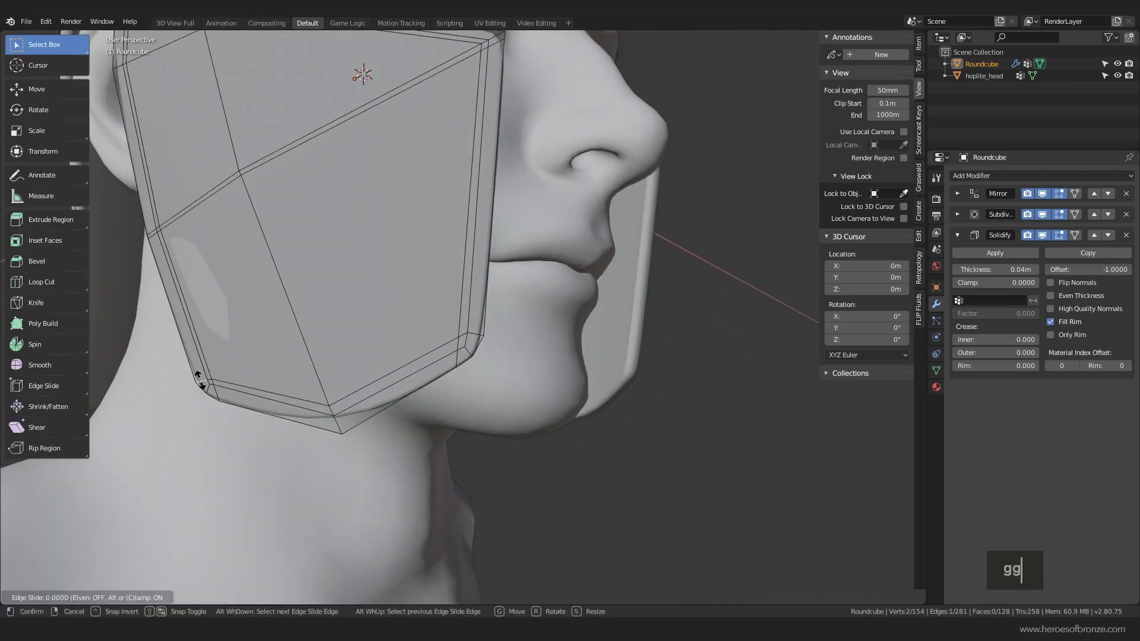
pyautogui.click(200, 373)
pyautogui.press('Tab')
pyautogui.press('Tab')
# - Slide the short edges at the front and rear lower corners of the cheek guard again to even out the curvature
pyautogui.scroll(-1, 238, 380)
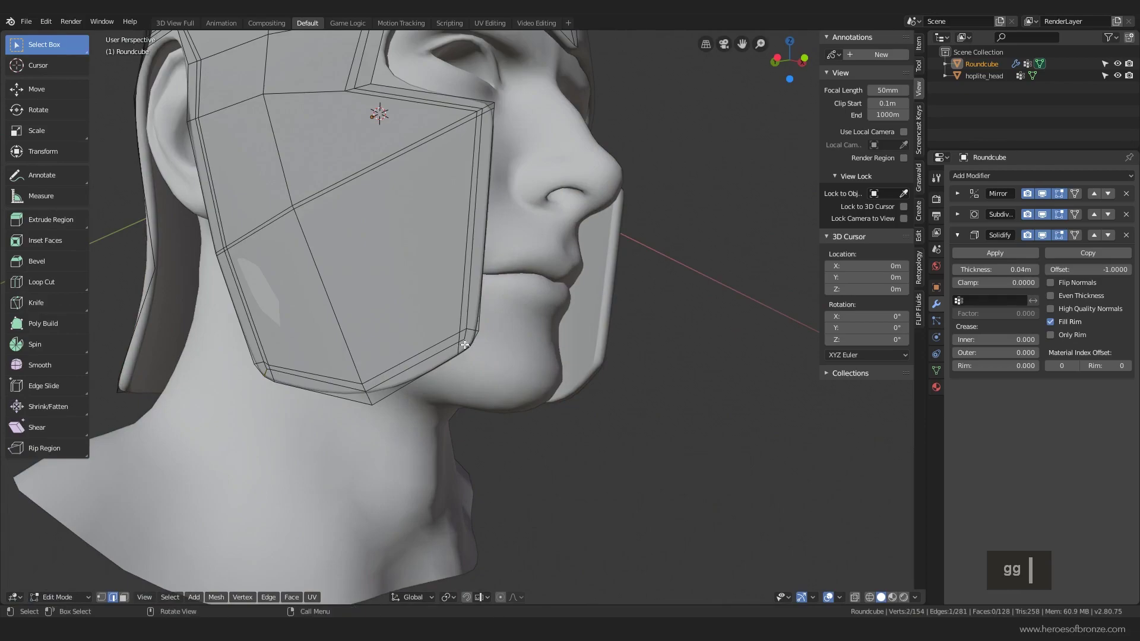
pyautogui.press('g')
pyautogui.press('g')
pyautogui.click(253, 374)
pyautogui.press('g')
pyautogui.press('g')
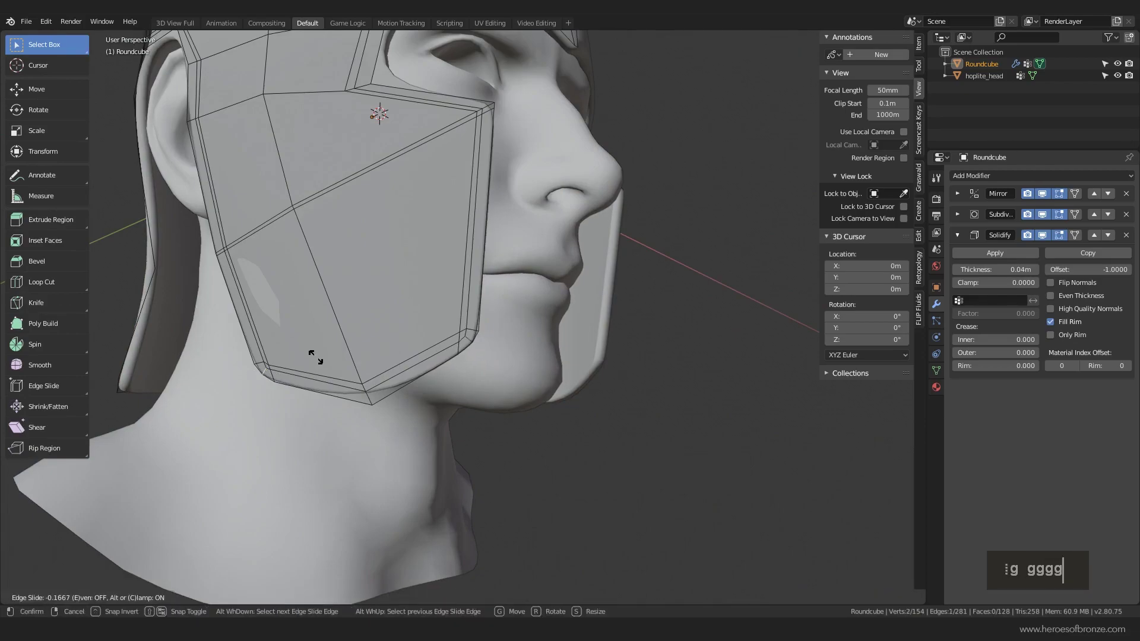
pyautogui.click(315, 358)
pyautogui.press('Tab')
pyautogui.scroll(-4, 315, 358)
pyautogui.hotkey('alt', 'a')
pyautogui.moveTo(315, 358); pyautogui.dragTo(384, 352, button='middle')
pyautogui.click(383, 353)
pyautogui.scroll(2, 384, 352)
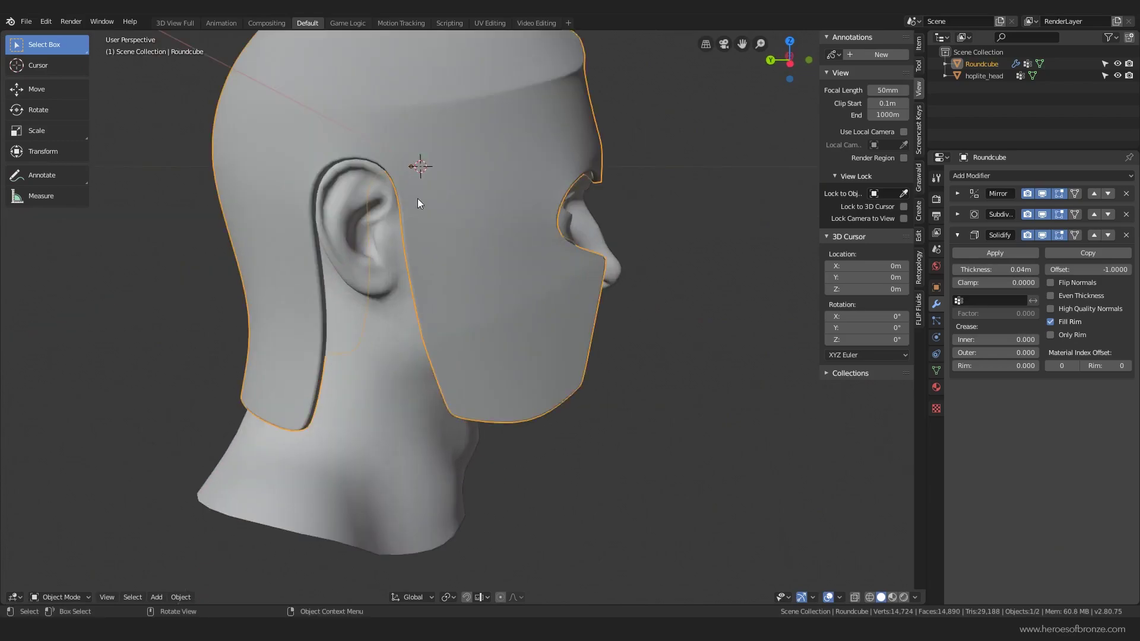
# - Slide the short loop edge at the upper front corner of the ear opening along the rim
pyautogui.press('Tab')
pyautogui.scroll(5, 461, 245)
pyautogui.click(461, 245)
pyautogui.press('g')
pyautogui.press('g')
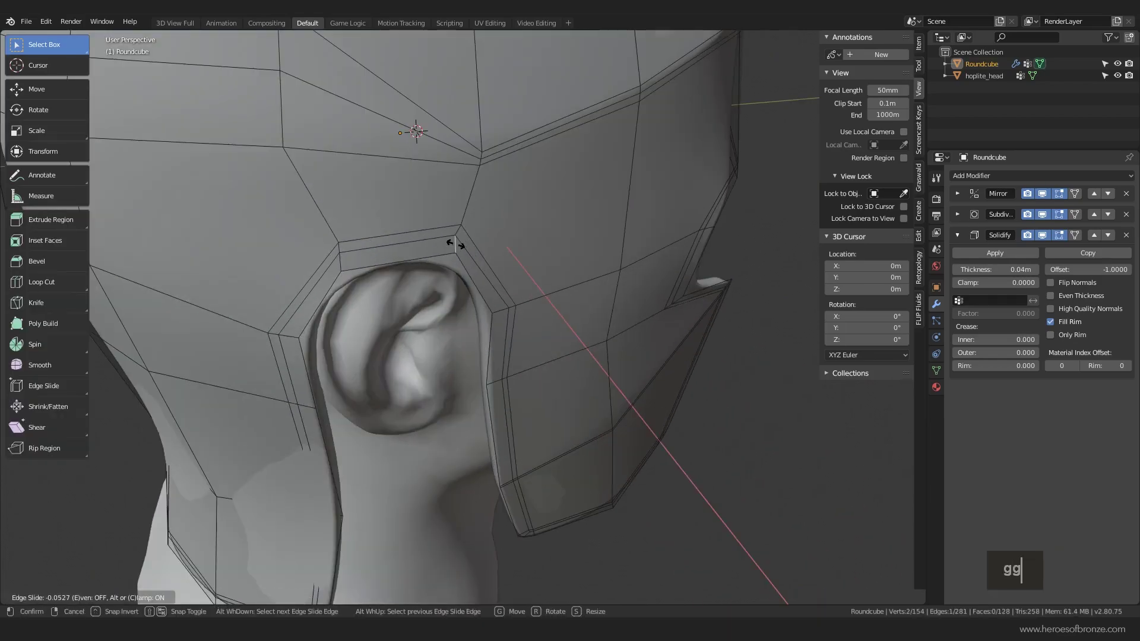
pyautogui.click(452, 241)
# - Slide, rotate and move the neighbouring edges around the ear opening to smooth the cutout's outline
pyautogui.press('g')
pyautogui.press('g')
pyautogui.press('r')
pyautogui.click(374, 246)
pyautogui.moveTo(374, 246); pyautogui.dragTo(354, 223, button='middle')
pyautogui.press('r')
pyautogui.press('g')
pyautogui.click(359, 159)
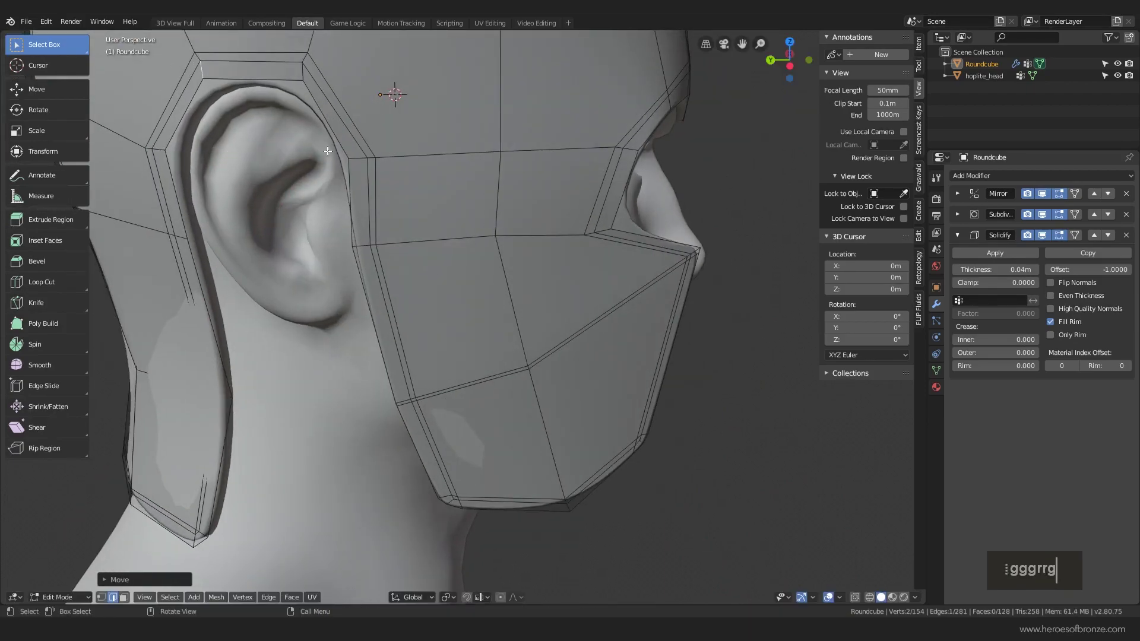
pyautogui.press('Tab')
pyautogui.scroll(-5, 397, 202)
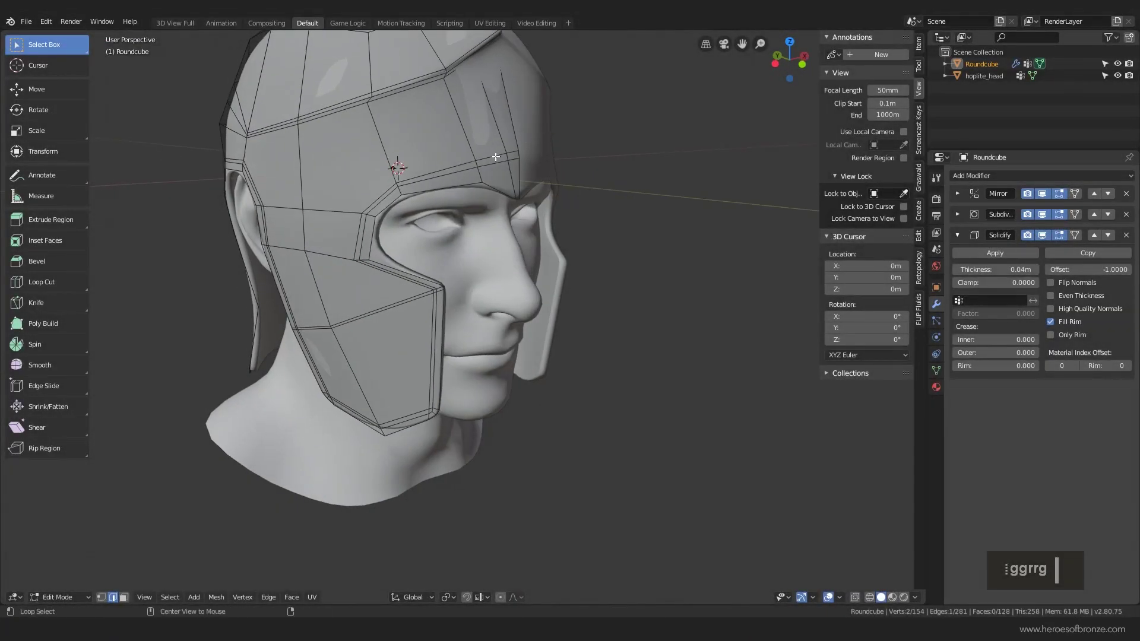
# - Move the supporting loop above and behind the eye opening about -0.015 m along Y, excluding its cheek guard part
pyautogui.keyDown('alt'); pyautogui.click(495, 156); pyautogui.keyUp('alt')
pyautogui.moveTo(496, 156); pyautogui.dragTo(513, 171, button='middle')
pyautogui.press('c')
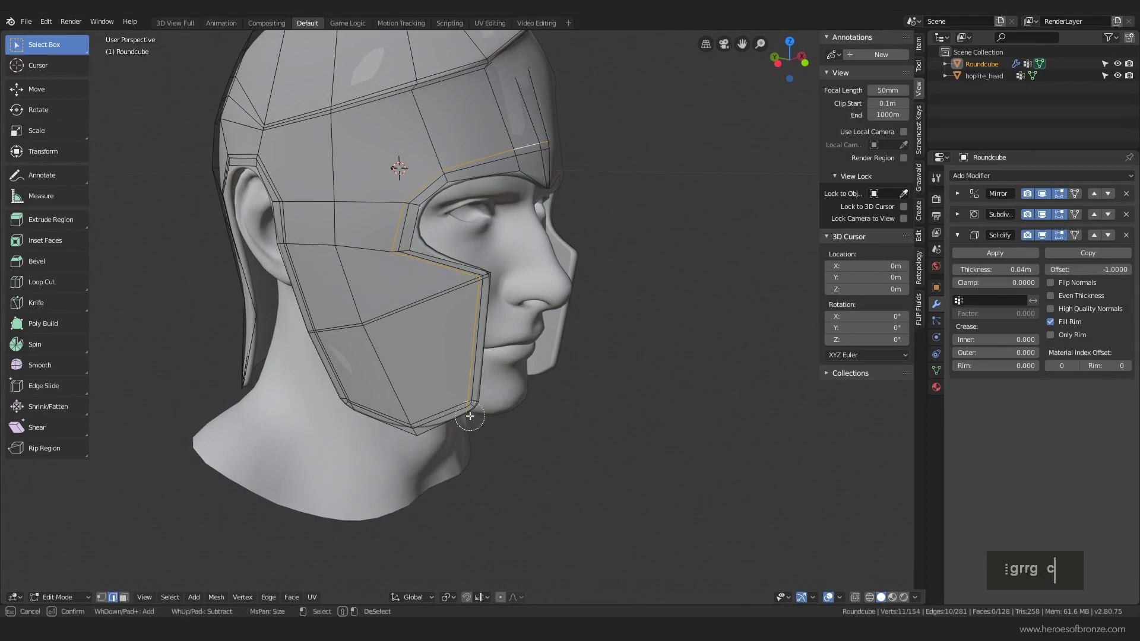
pyautogui.press('g')
pyautogui.press('y')
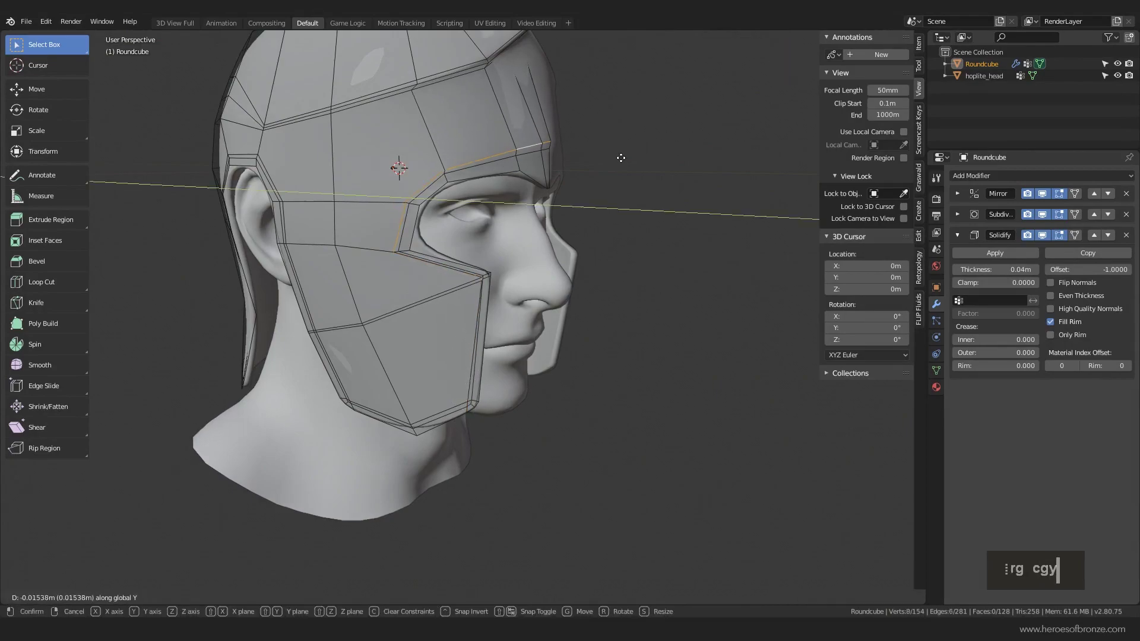
pyautogui.click(621, 158)
pyautogui.press('Tab')
pyautogui.scroll(-3, 615, 159)
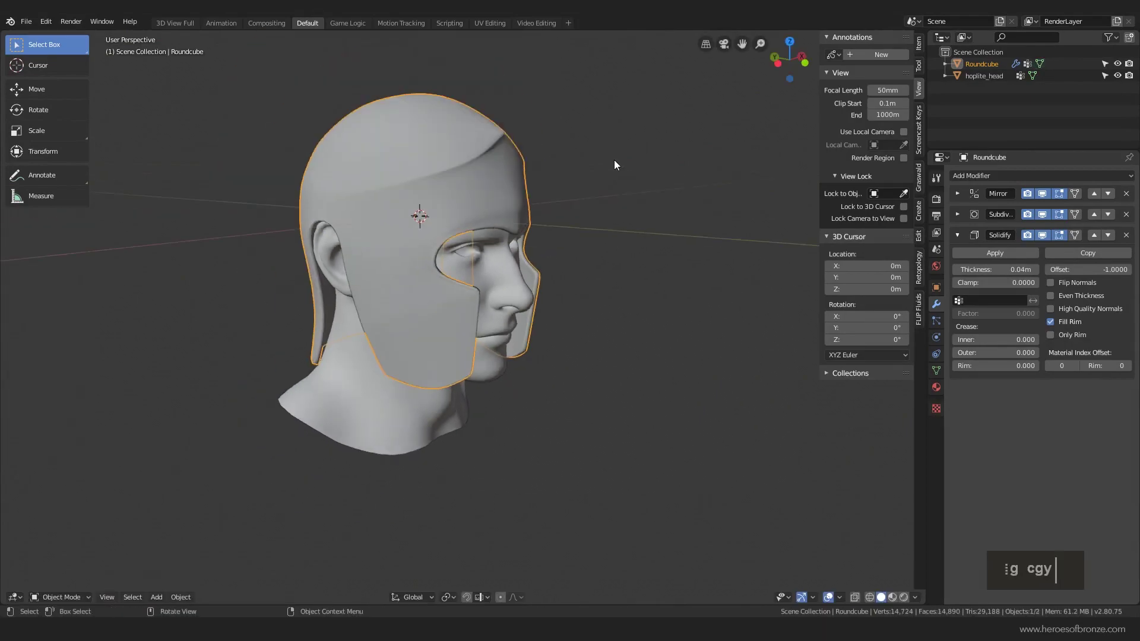
pyautogui.moveTo(613, 159); pyautogui.dragTo(587, 158, button='middle')
pyautogui.scroll(4, 561, 169)
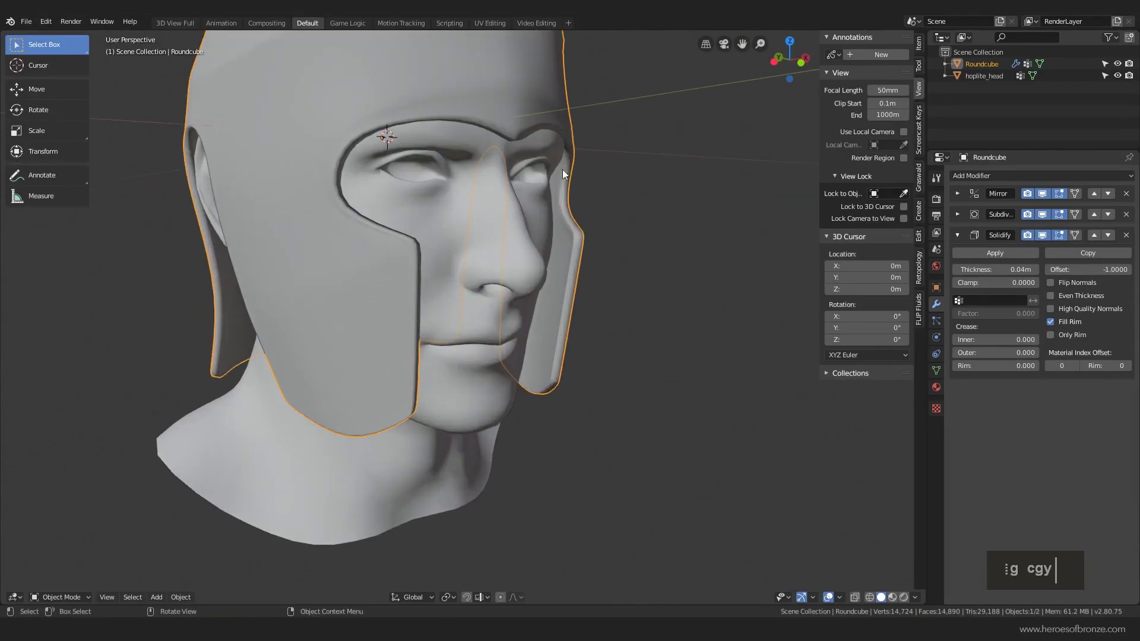
# - Move the supporting vertices at the cheek guard's upper front corner along Y
pyautogui.press('Tab')
pyautogui.scroll(5, 463, 231)
pyautogui.press('Tab')
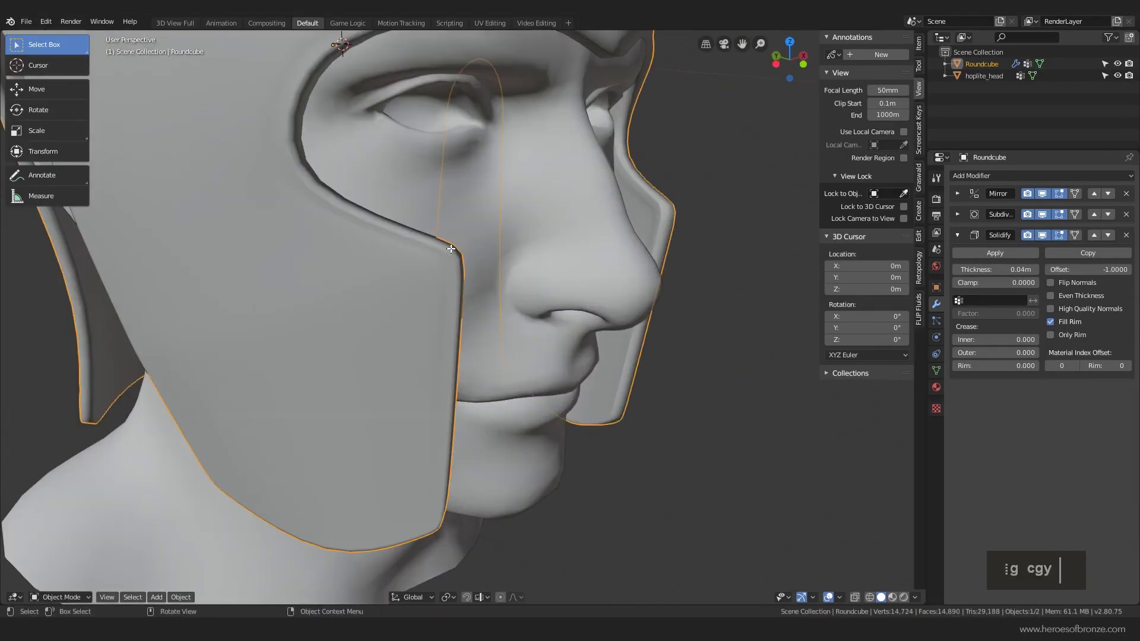
pyautogui.press('Tab')
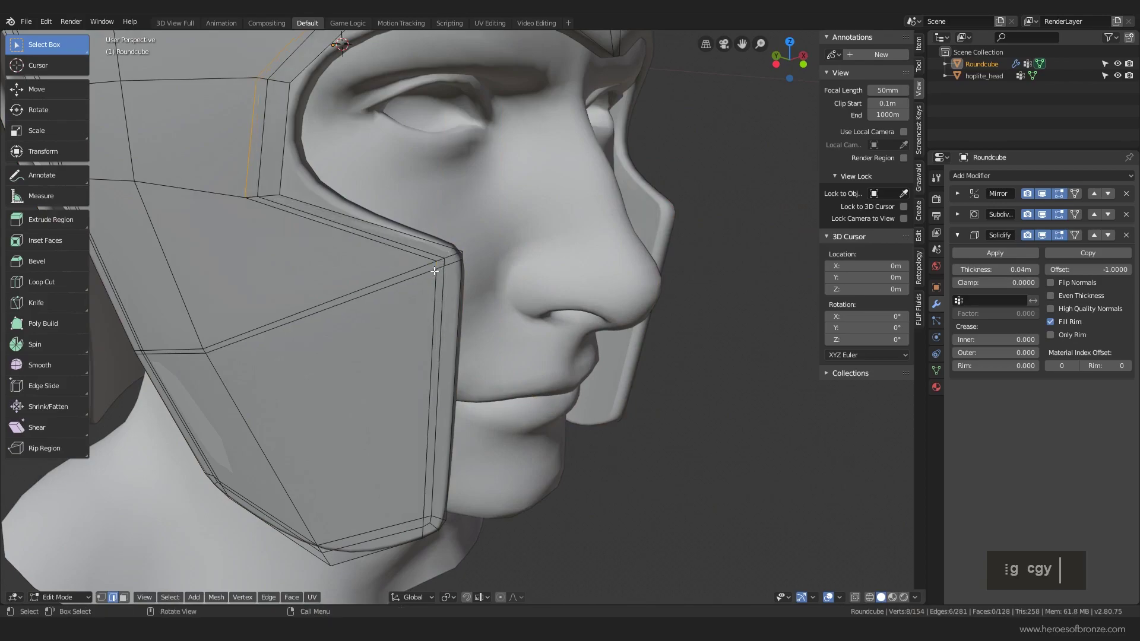
pyautogui.rightClick(434, 271)
pyautogui.scroll(-3, 489, 203)
pyautogui.press('g')
pyautogui.press('y')
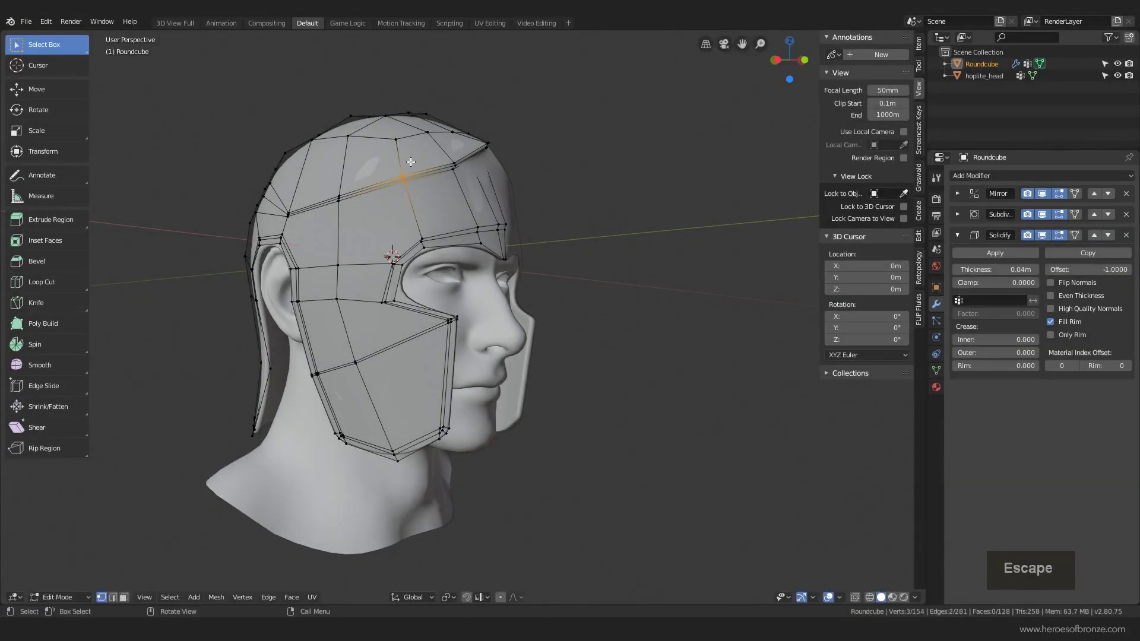
# - Slide the middle ridge loop's vertex above the eye to even the spacing between the ridge loops
pyautogui.scroll(5, 389, 148)
pyautogui.moveTo(389, 148); pyautogui.dragTo(330, 376, button='middle')
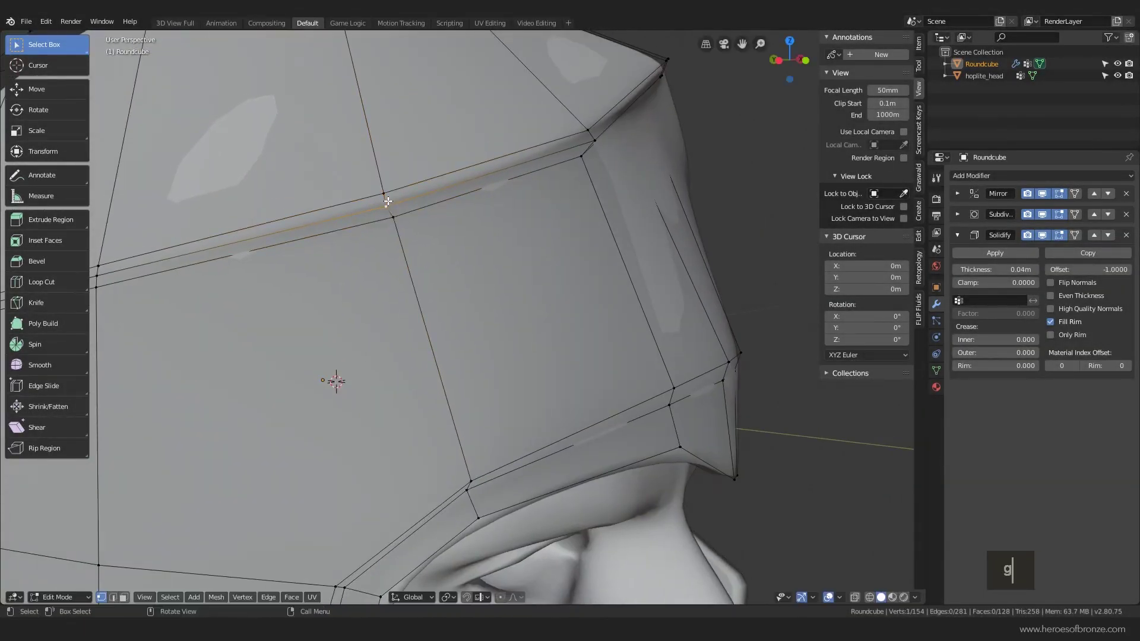
pyautogui.press('g')
pyautogui.press('g')
pyautogui.press('g')
# - Reposition the vertex pairs at the cheek guard's front lower corner in side view to refine its rounding
pyautogui.press('KP_3')
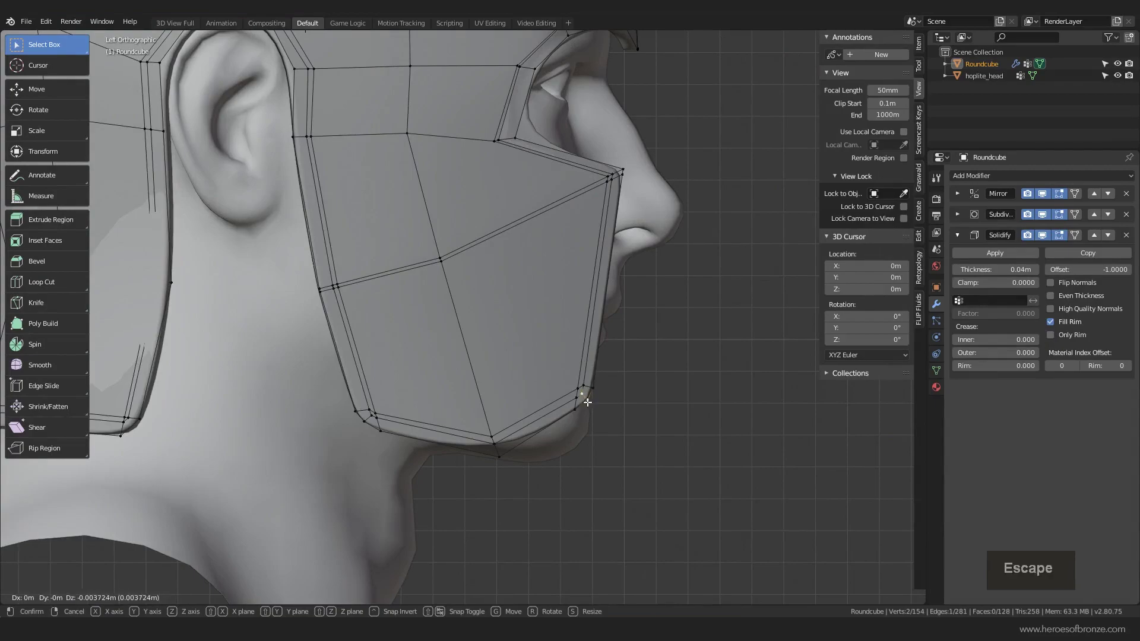
pyautogui.scroll(3, 585, 395)
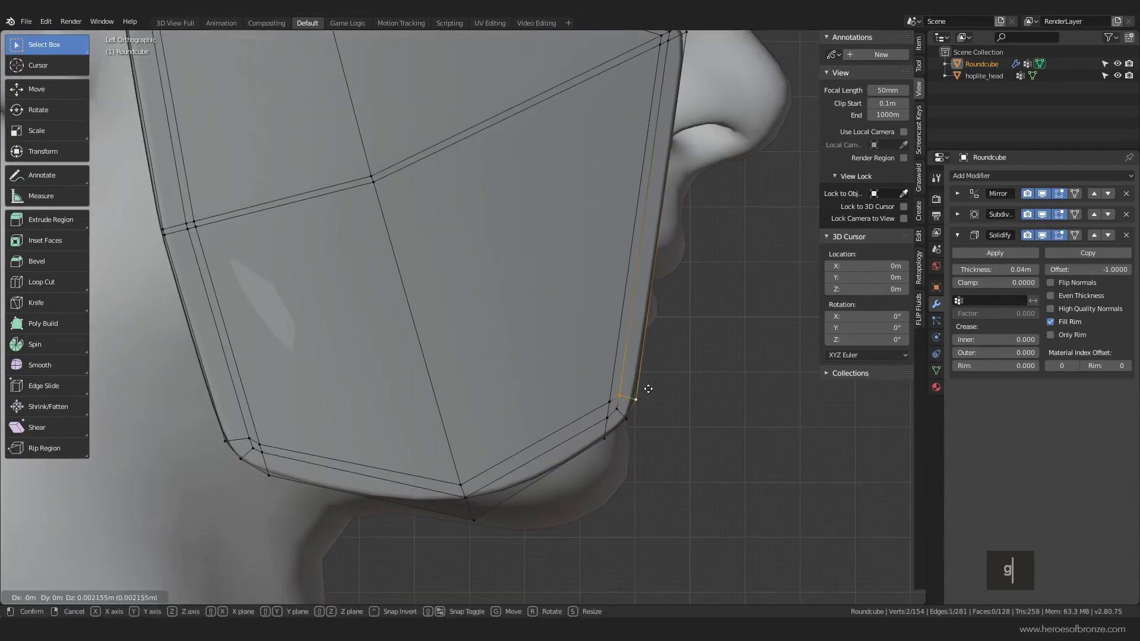
pyautogui.press('g')
pyautogui.press('g')
pyautogui.press('g')
pyautogui.press('g')
# - Slide the vertices on the upper back of the helmet upward to space the loops evenly
pyautogui.press('g')
pyautogui.press('g')
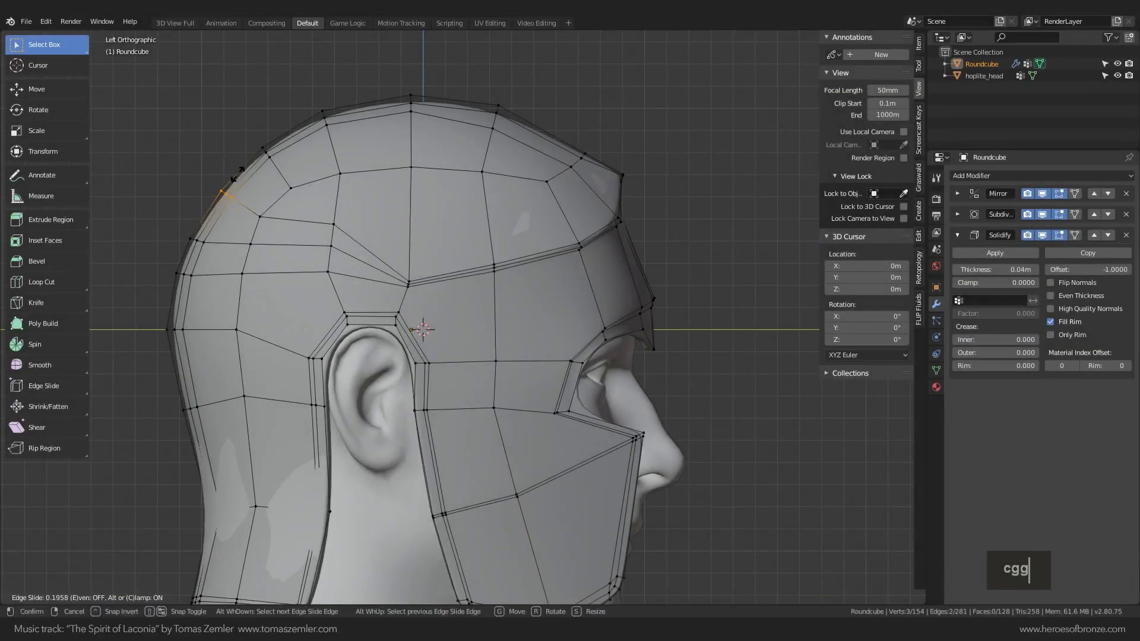
pyautogui.press('g')
pyautogui.click(252, 124)
pyautogui.click(198, 224)
pyautogui.press('g')
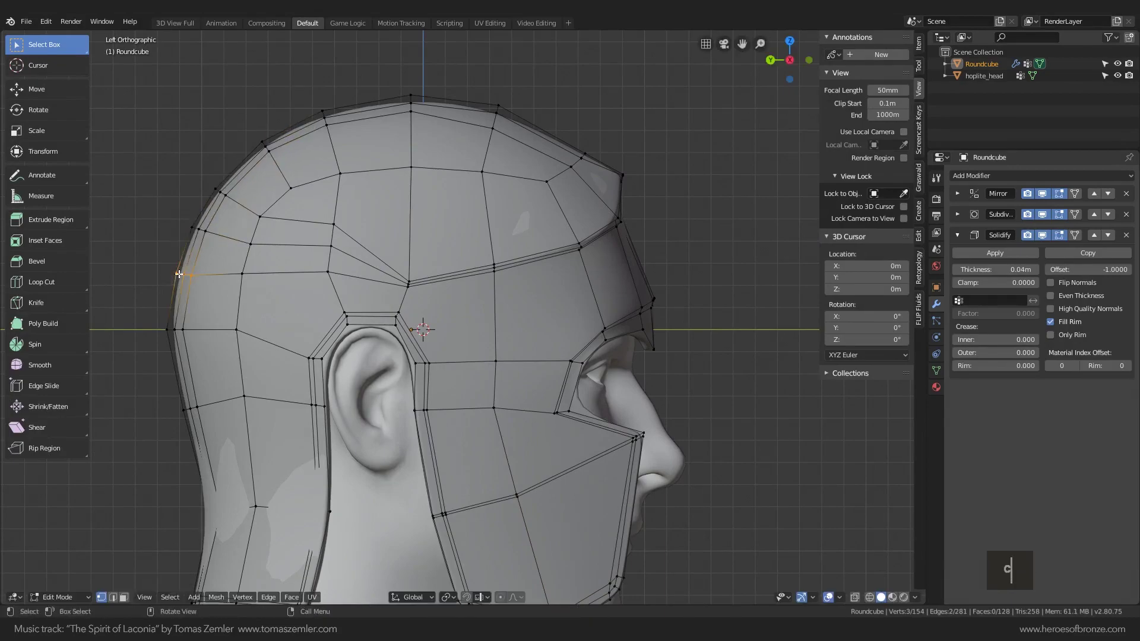
pyautogui.click(238, 256)
# - Slide the vertices on the back of the helmet behind the ear downward to even out the horizontal loops
pyautogui.press('c')
pyautogui.moveTo(207, 303); pyautogui.dragTo(198, 331)
pyautogui.press('g')
pyautogui.press('g')
pyautogui.click(238, 339)
pyautogui.press('g')
pyautogui.press('g')
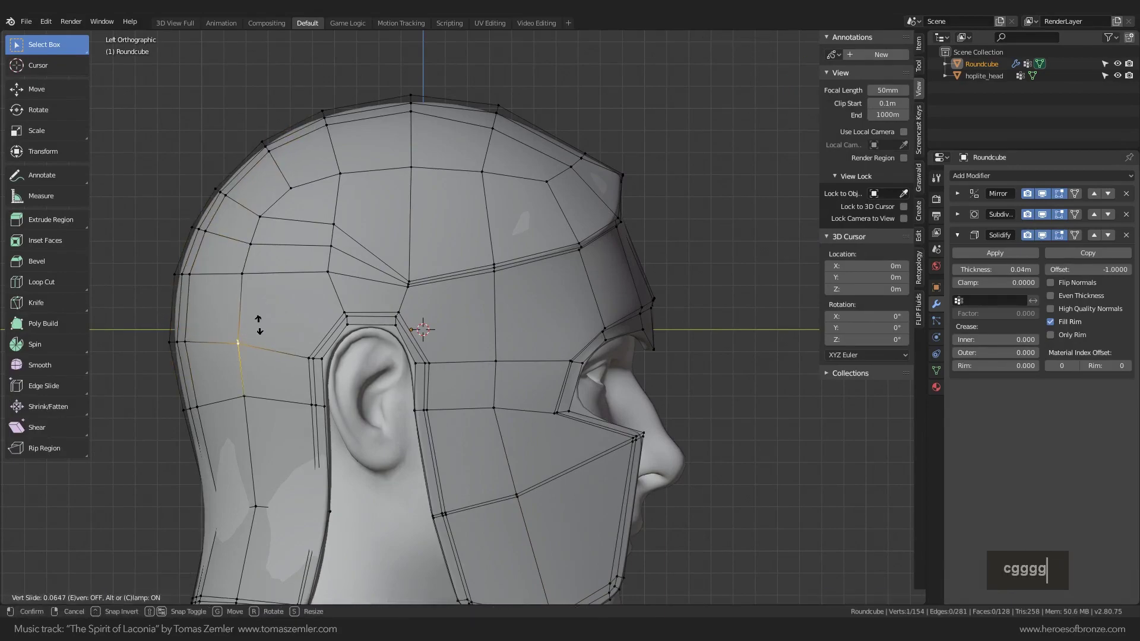
pyautogui.click(244, 396)
pyautogui.press('g')
pyautogui.press('g')
# - Move the cheek guard's rear rim vertices beside the ear along Y and adjust the neck guard's rim behind the ear
pyautogui.keyDown('shift'); pyautogui.moveTo(418, 368); pyautogui.dragTo(392, 317, button='middle'); pyautogui.keyUp('shift')
pyautogui.hotkey('alt', 'a')
pyautogui.moveTo(419, 374); pyautogui.dragTo(383, 347)
pyautogui.press('g')
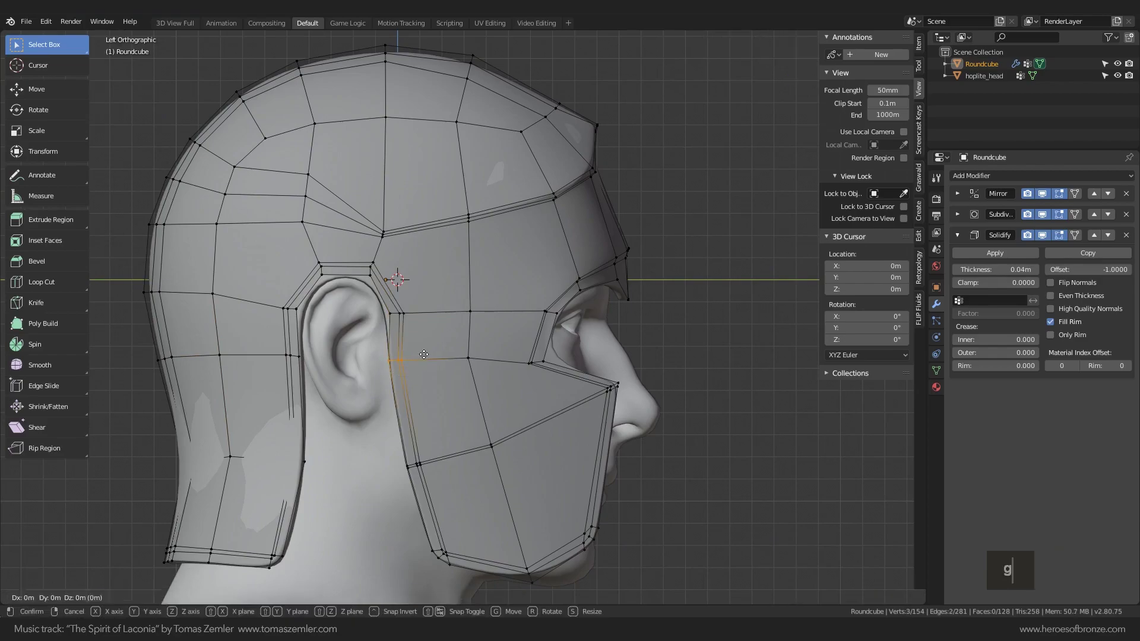
pyautogui.press('x')
pyautogui.press('y')
pyautogui.click(370, 296)
pyautogui.hotkey('alt', 'a')
pyautogui.click(303, 357)
pyautogui.click(335, 340)
pyautogui.press('Tab')
pyautogui.press('Tab')
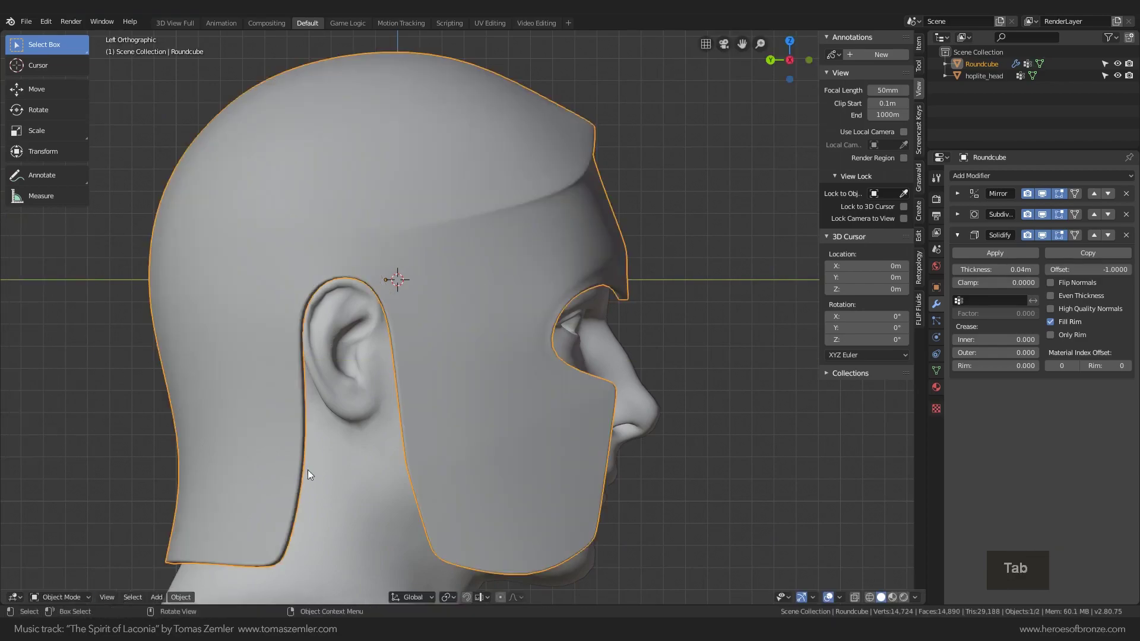
# - Slide the horizontal loop at the neck guard's bend and add a supporting edge loop beside it to sharpen the crease
pyautogui.scroll(-1, 300, 463)
pyautogui.keyDown('alt'); pyautogui.click(275, 434); pyautogui.keyUp('alt')
pyautogui.press('g')
pyautogui.press('g')
pyautogui.click(293, 427)
pyautogui.hotkey('ctrl', 'r')
pyautogui.click(266, 446)
pyautogui.click(266, 442)
pyautogui.press('Tab')
pyautogui.press('Tab')
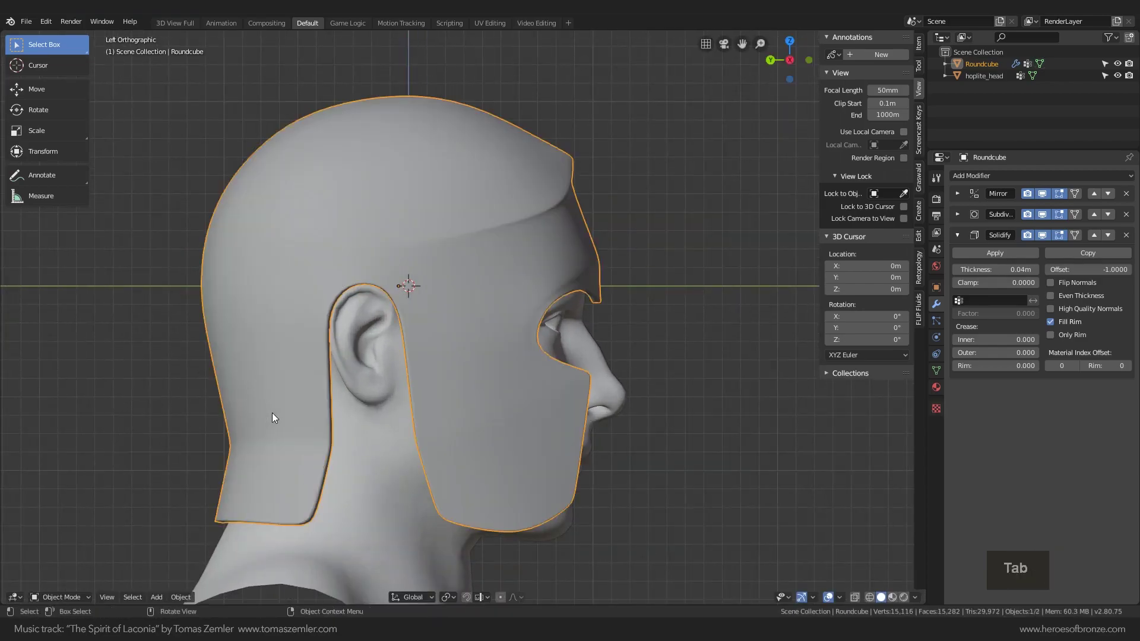
# - Slide the vertices of the second vertical loop on the lower back of the helmet sideways to even out the columns
pyautogui.moveTo(273, 414); pyautogui.dragTo(448, 418, button='middle')
pyautogui.scroll(1, 457, 415)
pyautogui.keyDown('shift'); pyautogui.moveTo(558, 486); pyautogui.dragTo(449, 380, button='middle'); pyautogui.keyUp('shift')
pyautogui.press('a')
pyautogui.press('c')
pyautogui.moveTo(456, 384); pyautogui.dragTo(458, 506)
pyautogui.press('g')
pyautogui.press('g')
pyautogui.click(498, 387)
pyautogui.click(453, 244)
pyautogui.press('g')
pyautogui.press('g')
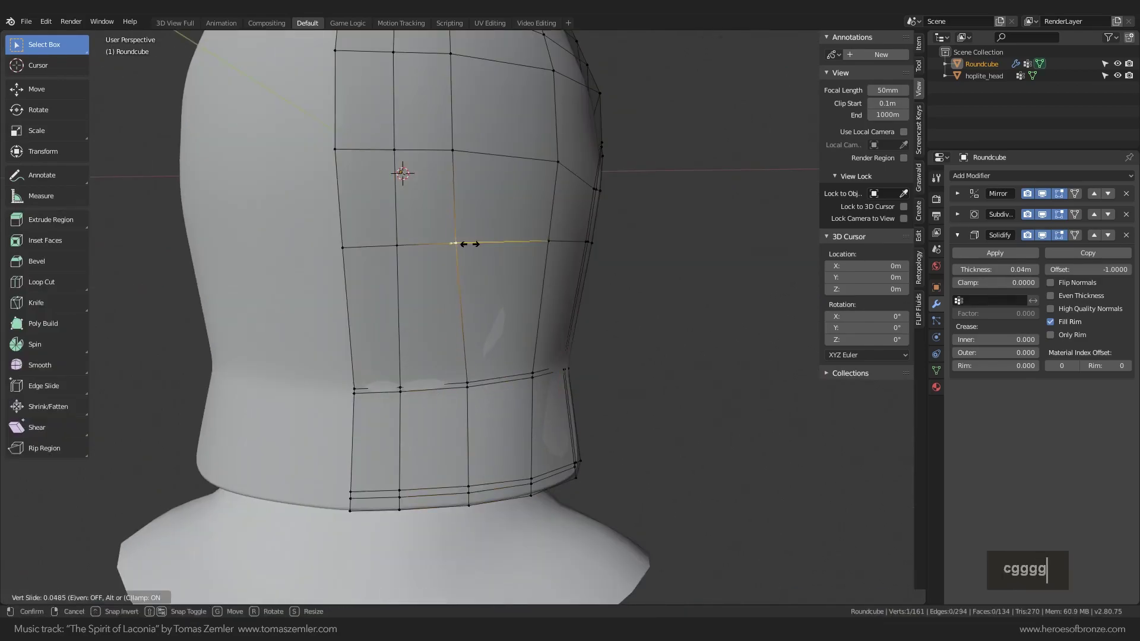
pyautogui.click(465, 242)
# - Slide the vertices where the vertical loop crosses the forehead ridge along the ridge in front view to straighten the loop
pyautogui.scroll(-3, 460, 214)
pyautogui.keyDown('alt'); pyautogui.click(457, 194); pyautogui.keyUp('alt')
pyautogui.press('KP_1')
pyautogui.scroll(3, 470, 105)
pyautogui.keyDown('shift'); pyautogui.moveTo(470, 105); pyautogui.dragTo(487, 347, button='middle'); pyautogui.keyUp('shift')
pyautogui.scroll(2, 487, 346)
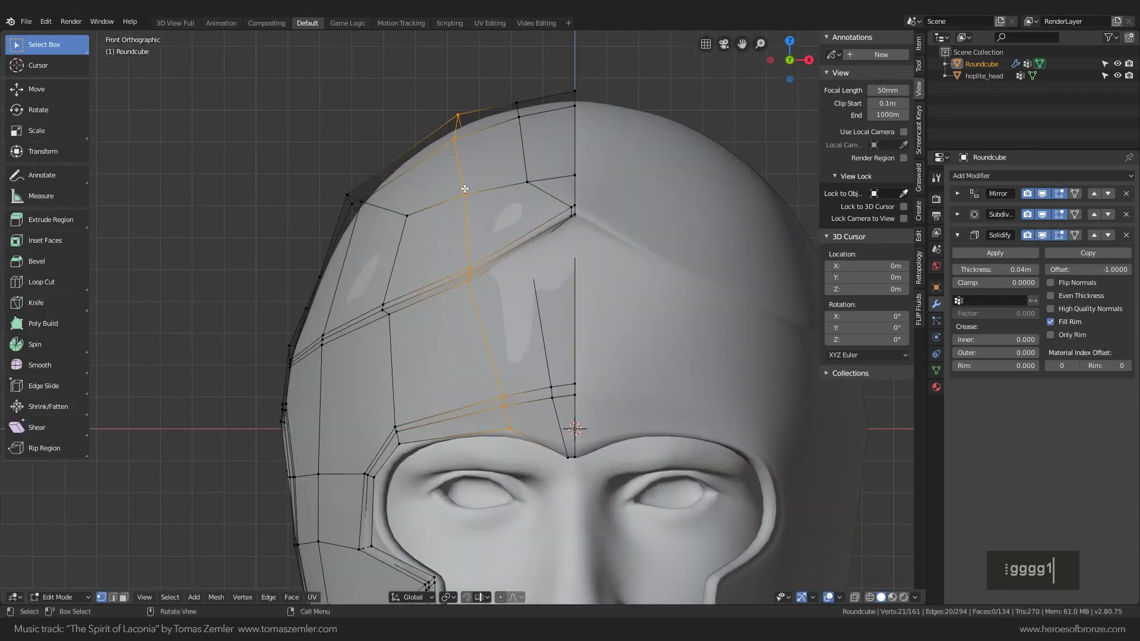
pyautogui.click(469, 271)
pyautogui.press('g')
pyautogui.press('g')
pyautogui.click(470, 281)
pyautogui.press('g')
pyautogui.press('g')
pyautogui.scroll(3, 472, 249)
pyautogui.click(474, 229)
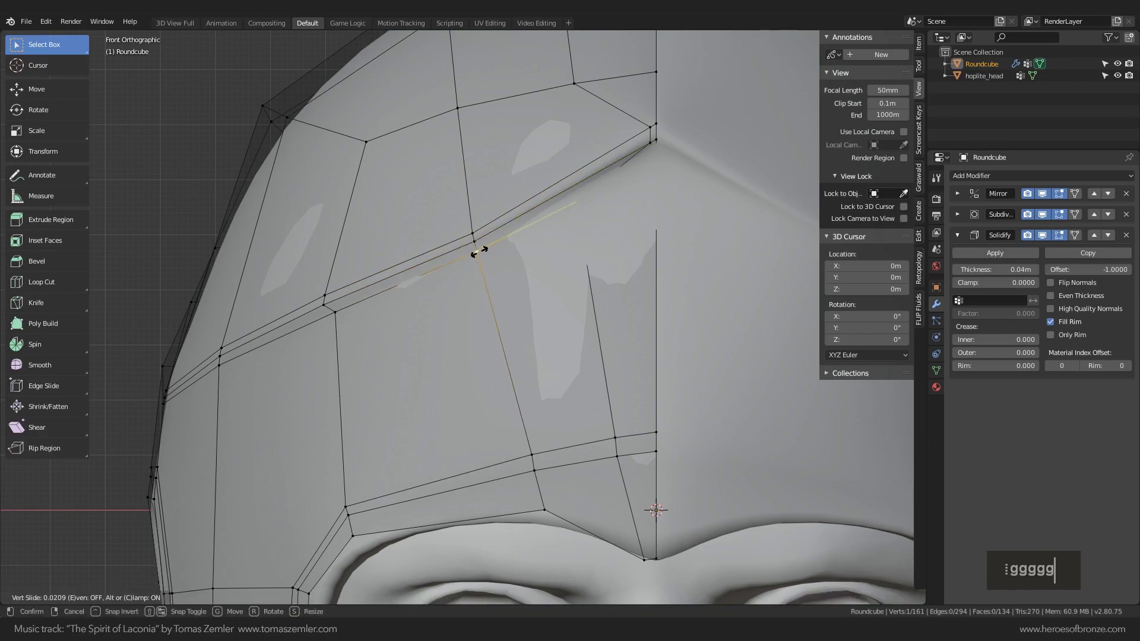
pyautogui.click(567, 426)
# - Slide the vertical loop's vertex at the crown of the helmet outward in front view
pyautogui.keyDown('shift'); pyautogui.moveTo(474, 118); pyautogui.dragTo(466, 330, button='middle'); pyautogui.keyUp('shift')
pyautogui.scroll(1, 467, 331)
pyautogui.click(440, 157)
pyautogui.press('g')
pyautogui.press('g')
pyautogui.click(433, 170)
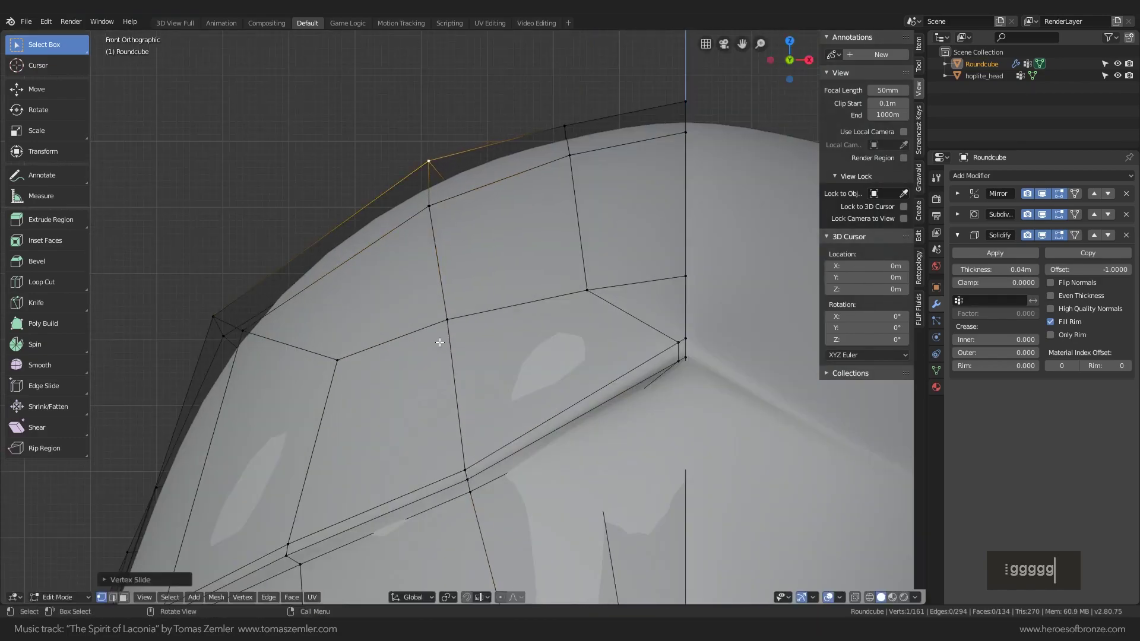
# - Slide the vertical loop's vertices on the upper back of the helmet in back view to even their spacing
pyautogui.press('ctrl+KP_1')
pyautogui.scroll(-8, 537, 219)
pyautogui.click(464, 288)
pyautogui.press('g')
pyautogui.press('g')
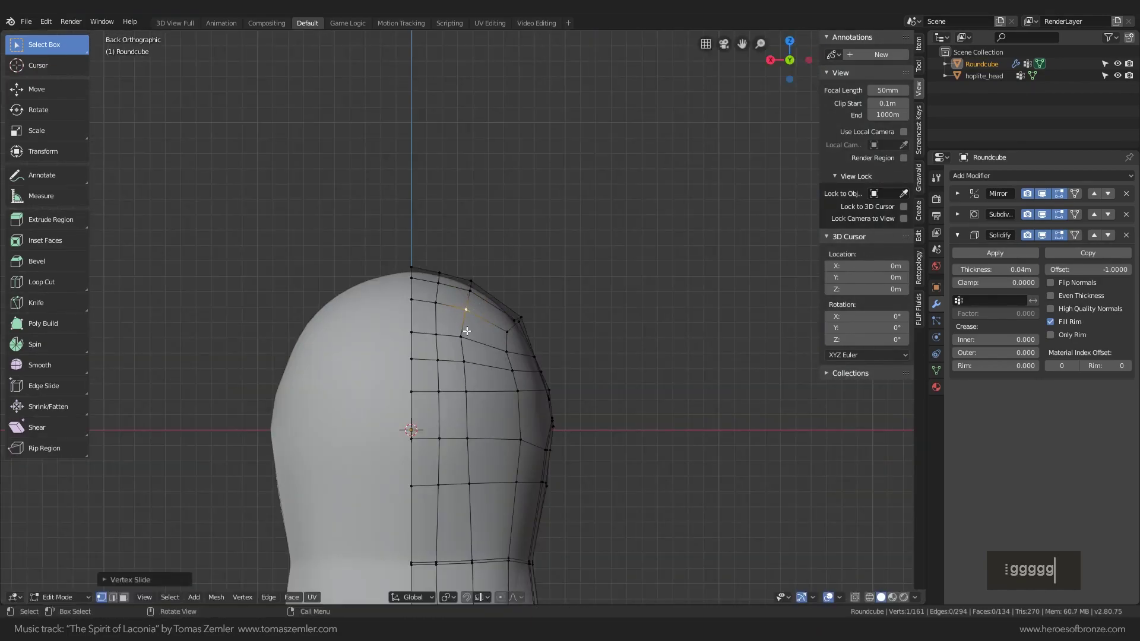
pyautogui.click(463, 362)
pyautogui.keyDown('shift'); pyautogui.moveTo(514, 350); pyautogui.dragTo(489, 252, button='middle'); pyautogui.keyUp('shift')
pyautogui.scroll(2, 489, 251)
pyautogui.click(431, 282)
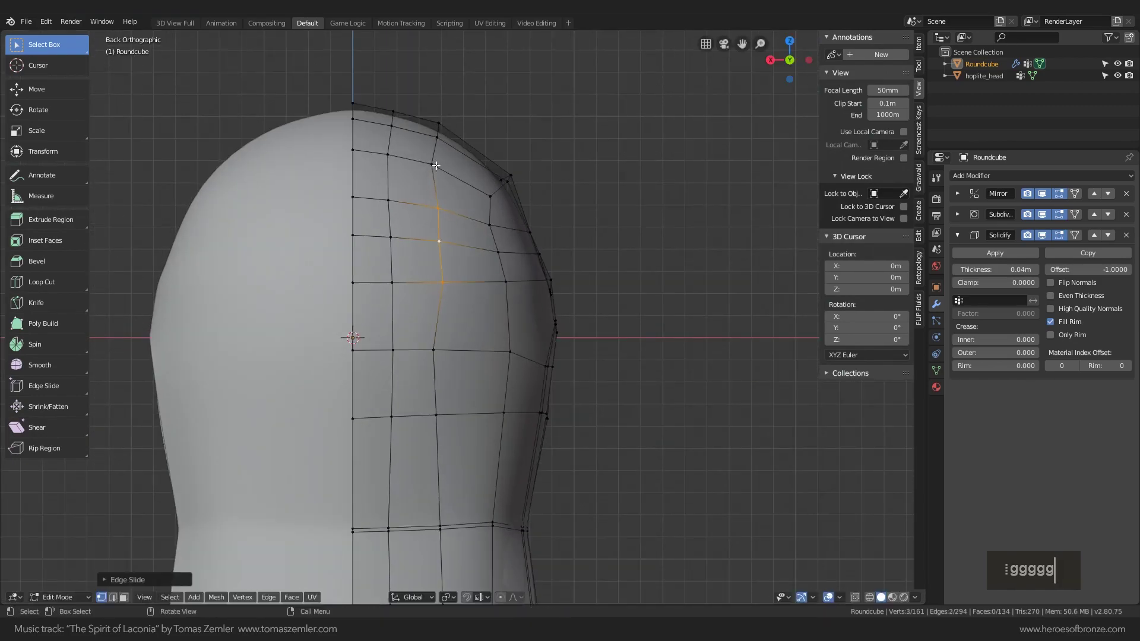
# - Slide the vertical loops' vertices at the neck guard crease sideways in back view
pyautogui.keyDown('shift'); pyautogui.moveTo(461, 392); pyautogui.dragTo(435, 281, button='middle'); pyautogui.keyUp('shift')
pyautogui.click(414, 420)
pyautogui.keyDown('shift'); pyautogui.click(414, 416); pyautogui.keyUp('shift')
pyautogui.press('g')
pyautogui.press('g')
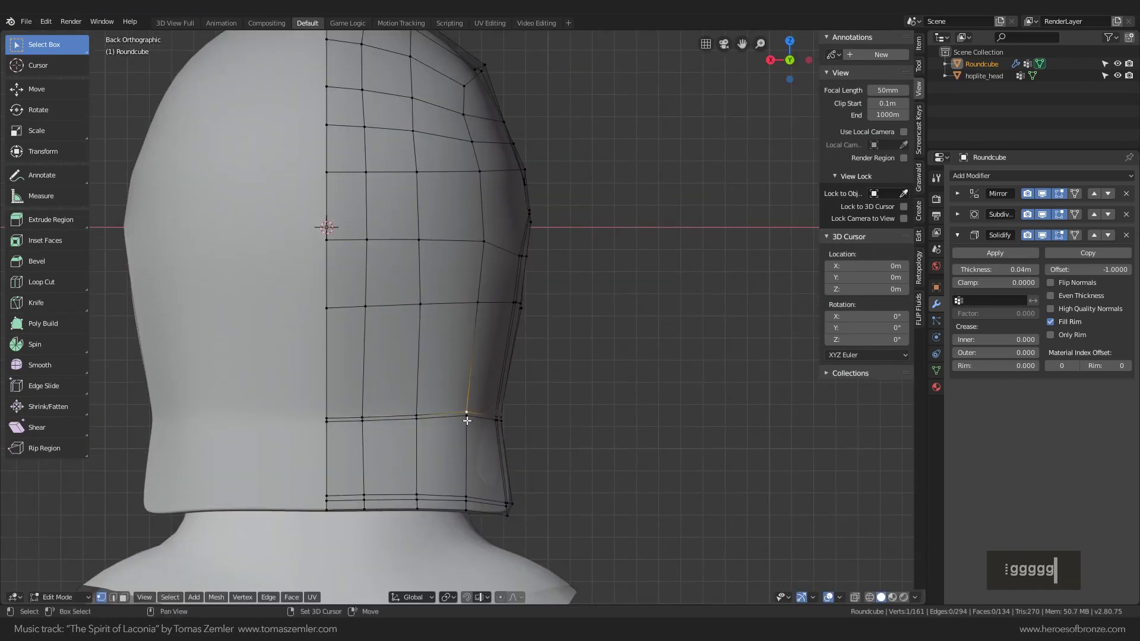
# - Adjust the outer vertical loop on the back of the helmet, moving its two upper vertices along X
pyautogui.click(483, 303)
pyautogui.click(496, 106)
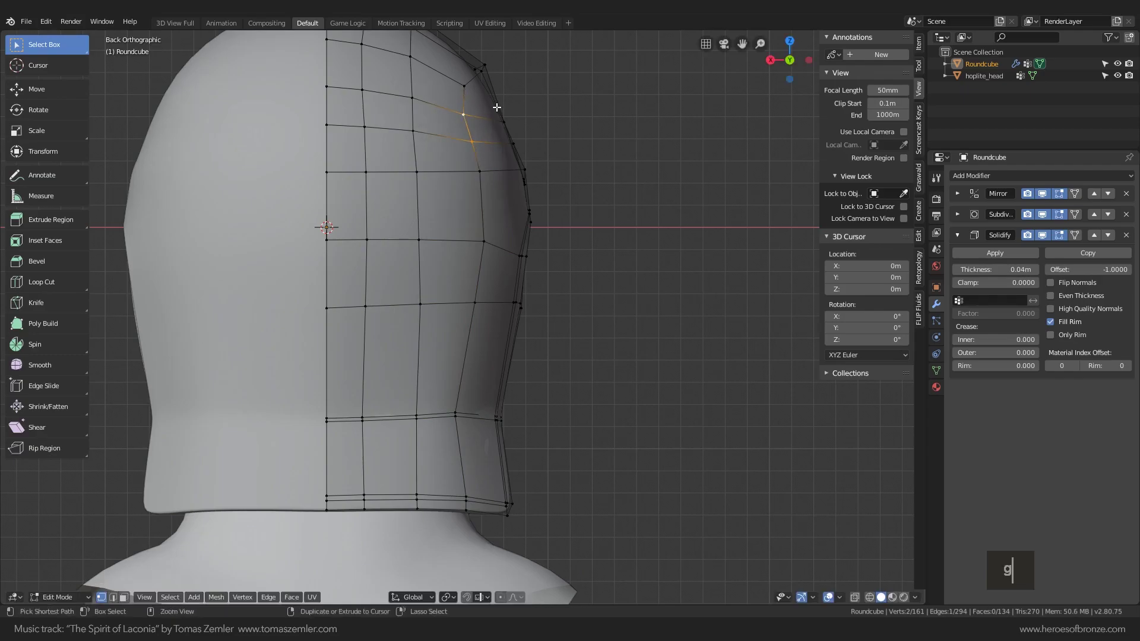
pyautogui.press('g')
pyautogui.press('x')
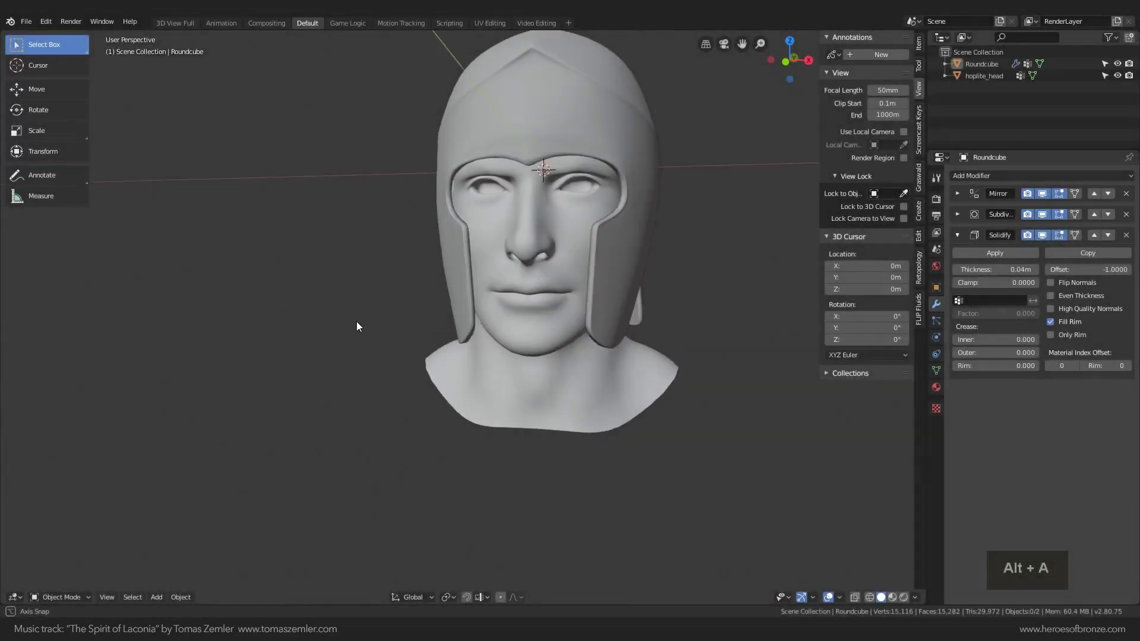
pyautogui.moveTo(356, 322); pyautogui.dragTo(384, 345, button='middle')
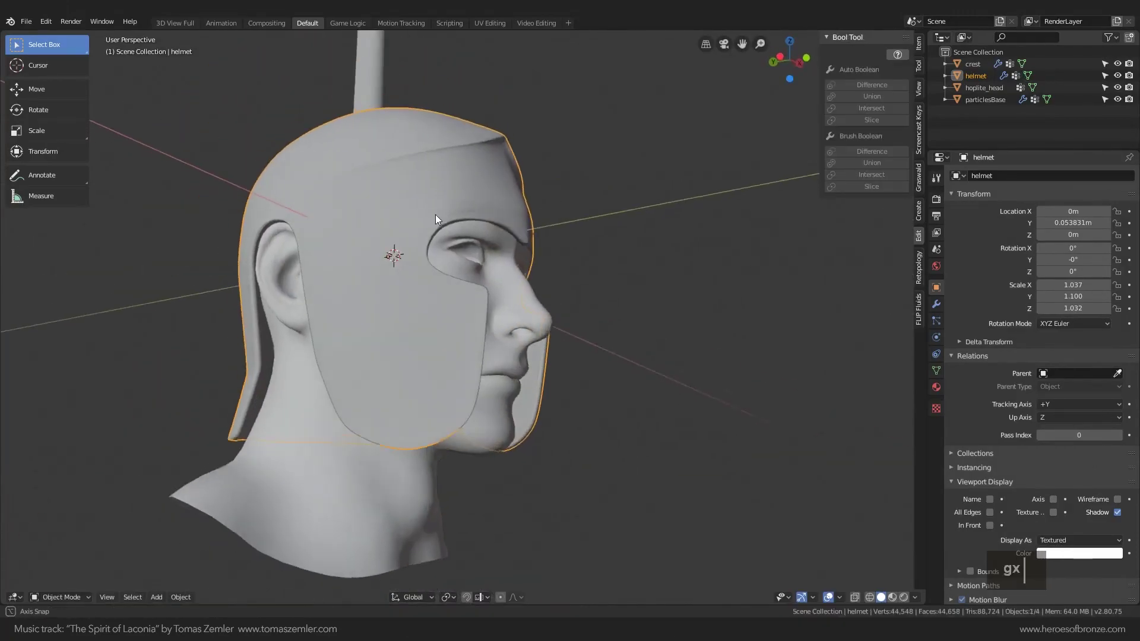
pyautogui.moveTo(436, 215); pyautogui.dragTo(386, 209, button='middle')
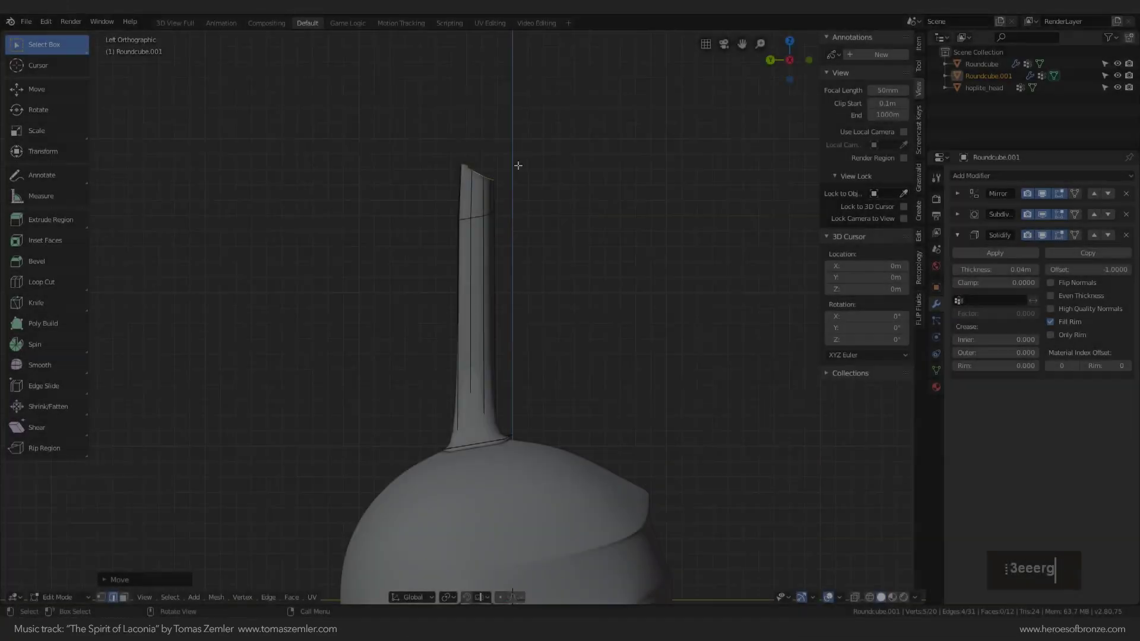
# - Extrude the open upper end of the crest holder twice to begin its forward-curving hook above the helmet
pyautogui.press('e')
pyautogui.click(546, 142)
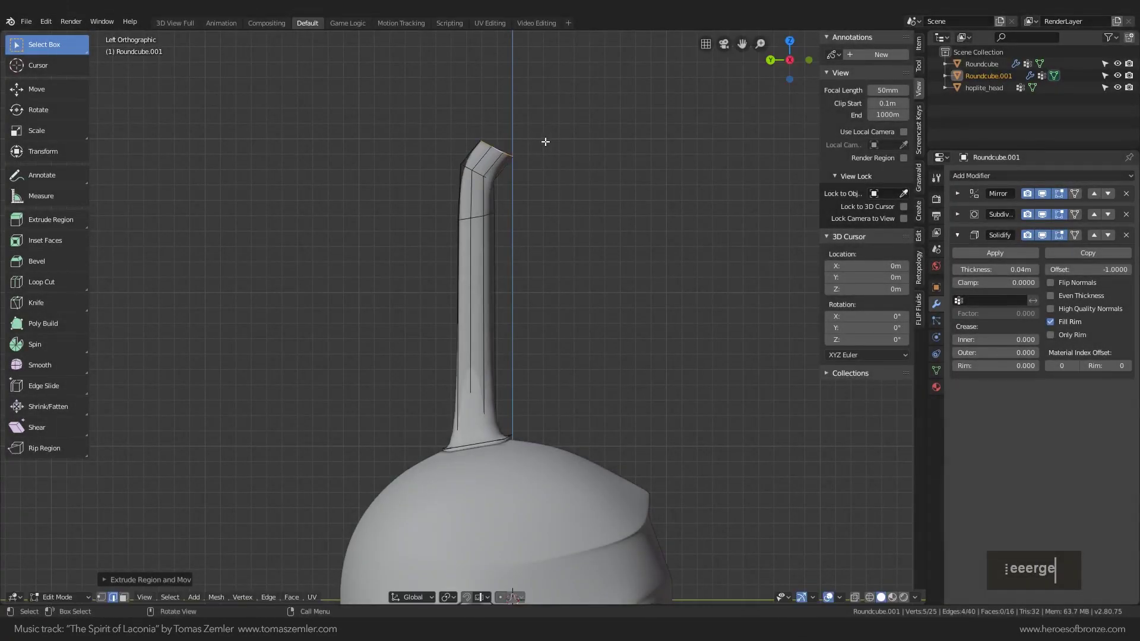
pyautogui.press('e')
pyautogui.click(564, 153)
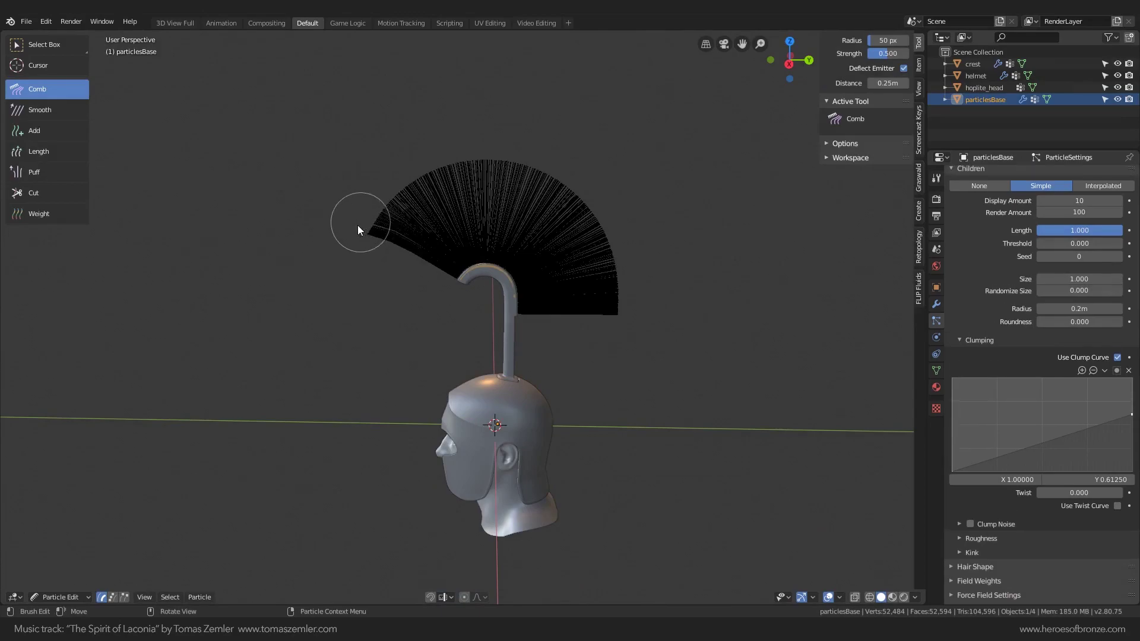